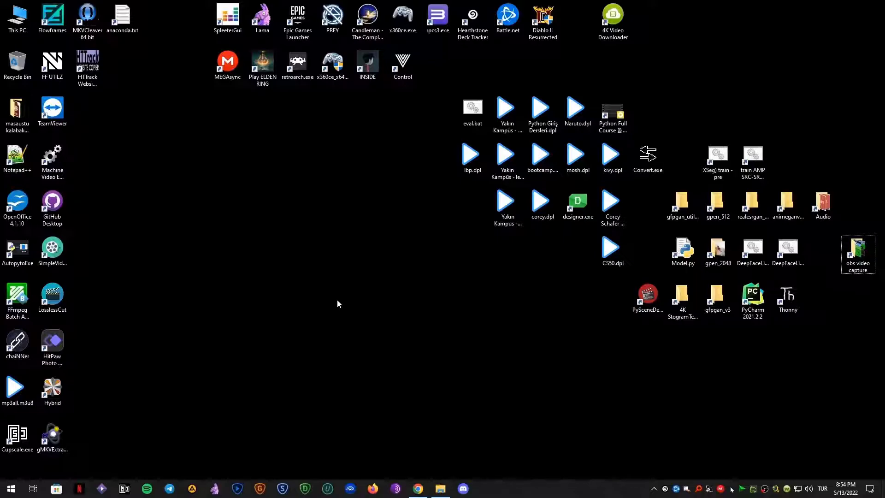
Step: Bring up the developer's GitHub profile in Chrome and browse its 21 repositories
{"action": "left_click", "coordinate": [418, 488]}
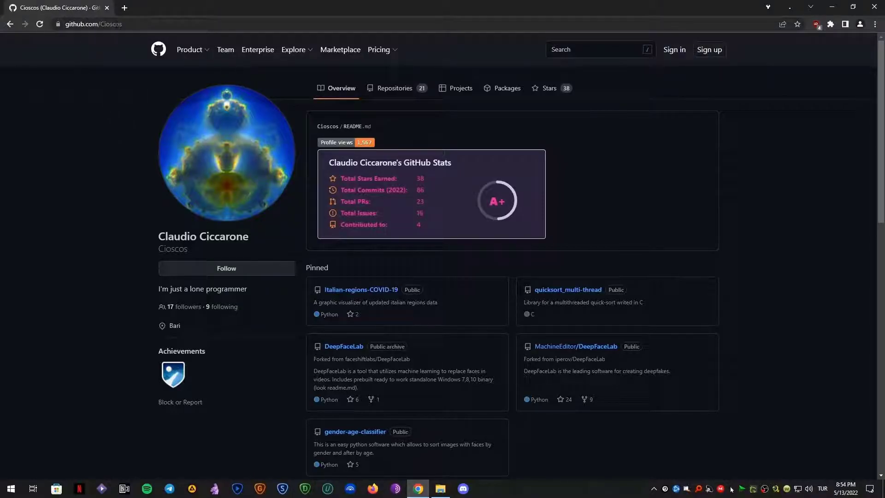
{"action": "left_click", "coordinate": [394, 88]}
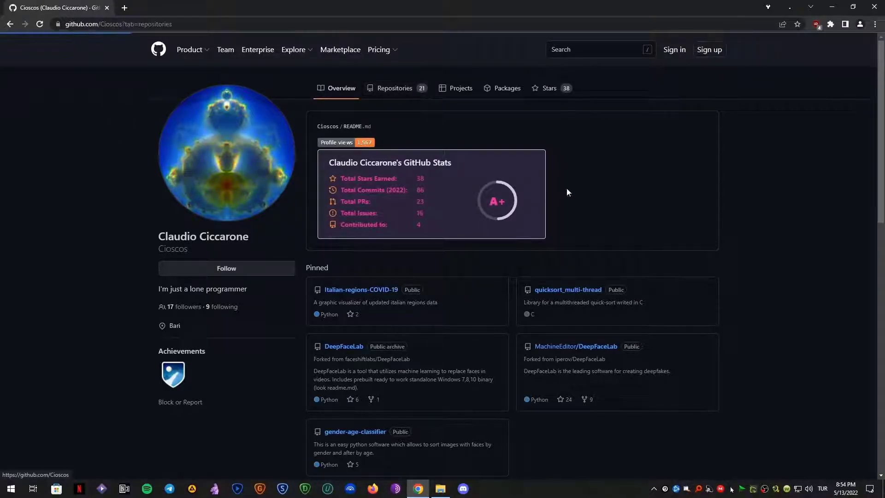
{"action": "scroll", "coordinate": [559, 161], "scroll_direction": "down", "scroll_amount": 2}
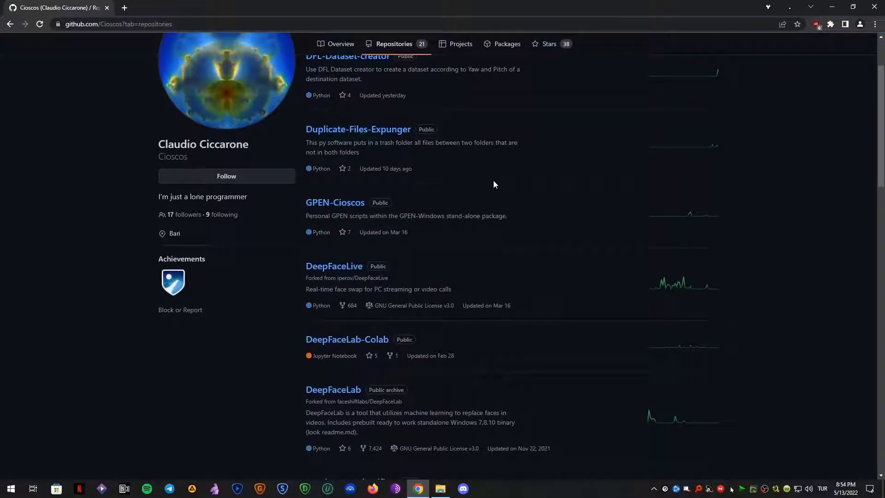
{"action": "scroll", "coordinate": [493, 184], "scroll_direction": "down", "scroll_amount": 15}
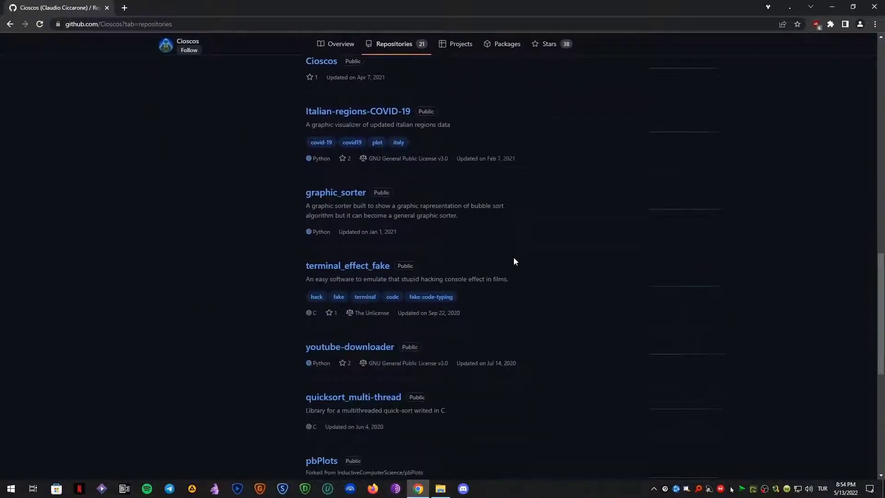
{"action": "scroll", "coordinate": [515, 261], "scroll_direction": "up", "scroll_amount": 2}
{"action": "scroll", "coordinate": [526, 270], "scroll_direction": "down", "scroll_amount": 10}
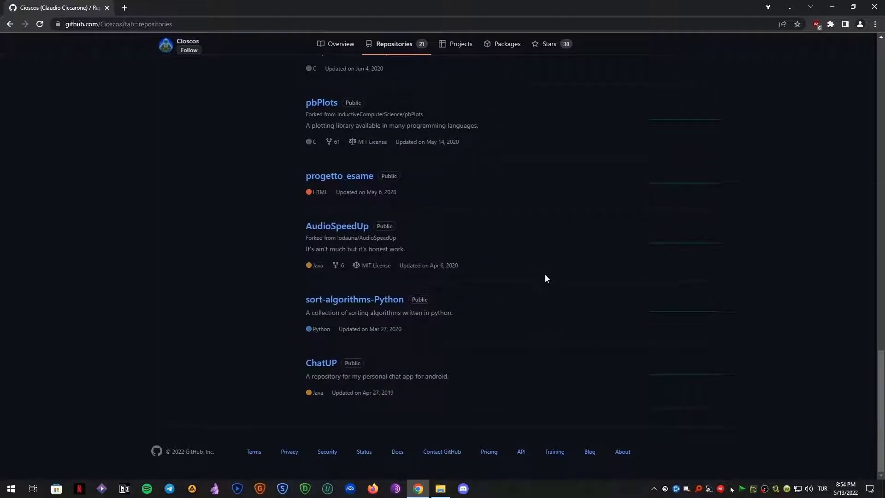
{"action": "scroll", "coordinate": [544, 274], "scroll_direction": "up", "scroll_amount": 3}
{"action": "scroll", "coordinate": [544, 274], "scroll_direction": "up", "scroll_amount": 5}
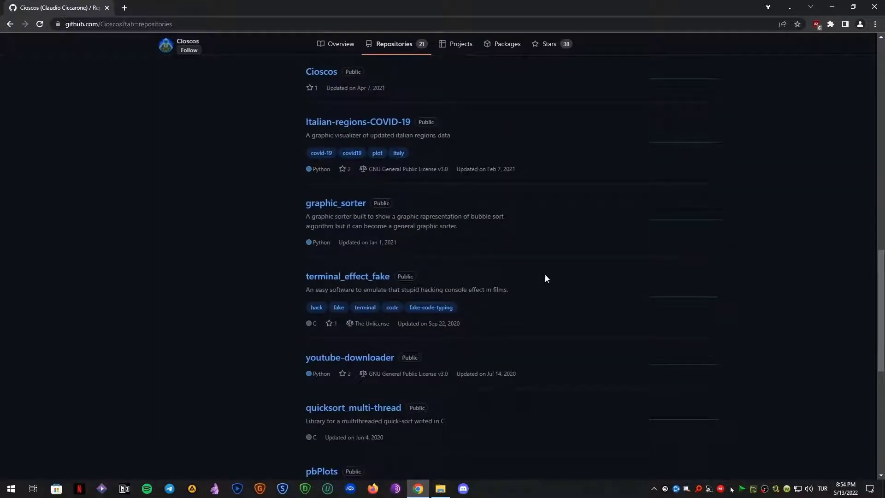
{"action": "scroll", "coordinate": [545, 275], "scroll_direction": "up", "scroll_amount": 12}
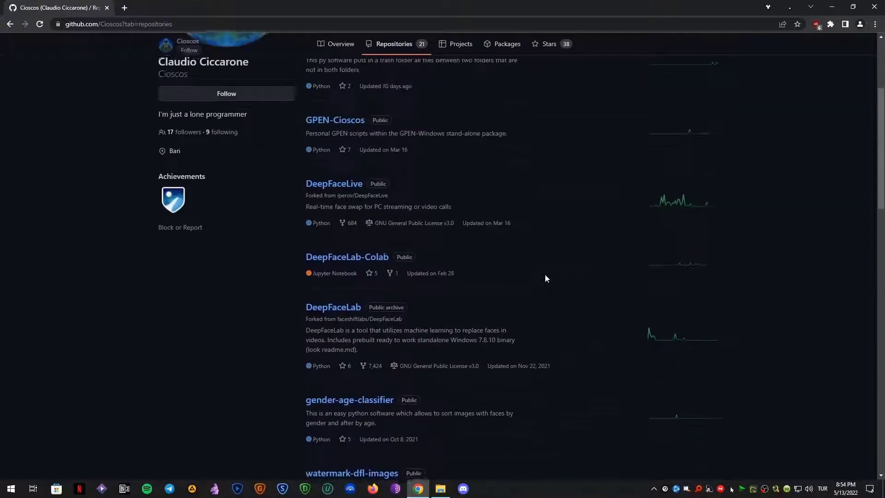
{"action": "scroll", "coordinate": [544, 274], "scroll_direction": "up", "scroll_amount": 4}
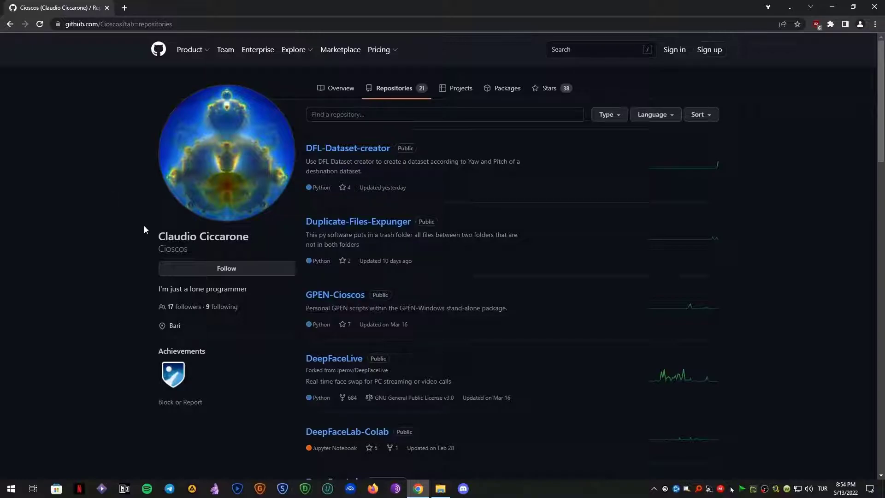
Step: Highlight the author's first name on the profile, then minimize Chrome to show the desktop
{"action": "left_click_drag", "start_coordinate": [197, 236], "coordinate": [159, 236]}
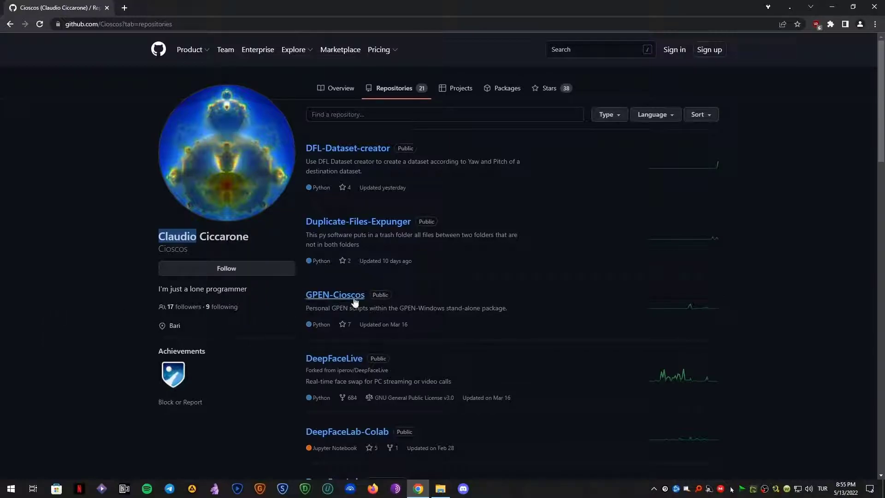
{"action": "left_click", "coordinate": [832, 8]}
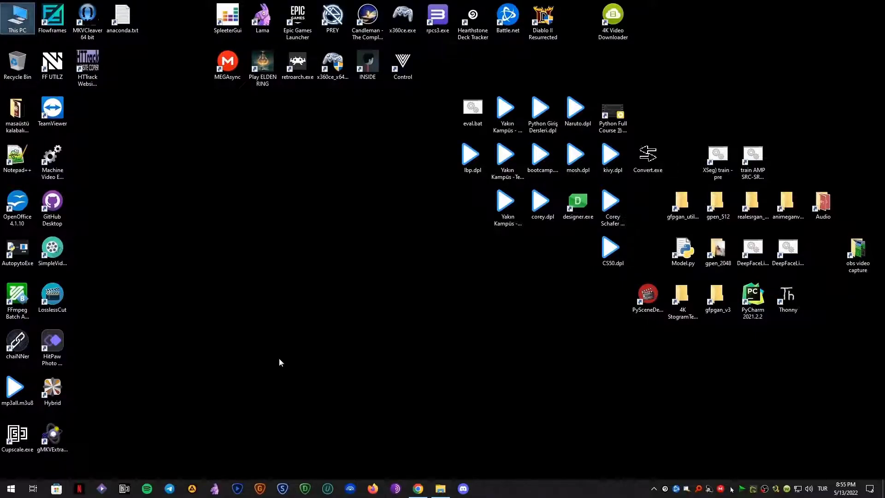
Step: Open This PC, then Local Disk (C:), then the 74-item Gpen folder
{"action": "key", "text": "Return"}
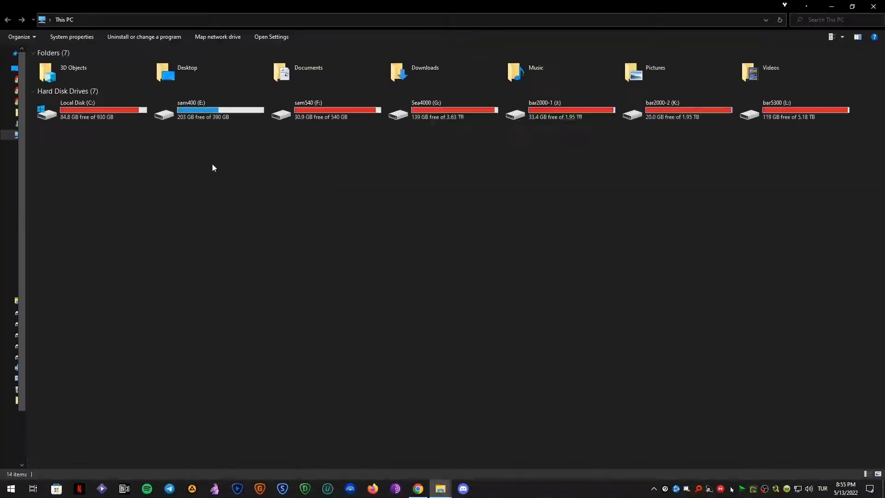
{"action": "double_click", "coordinate": [101, 112]}
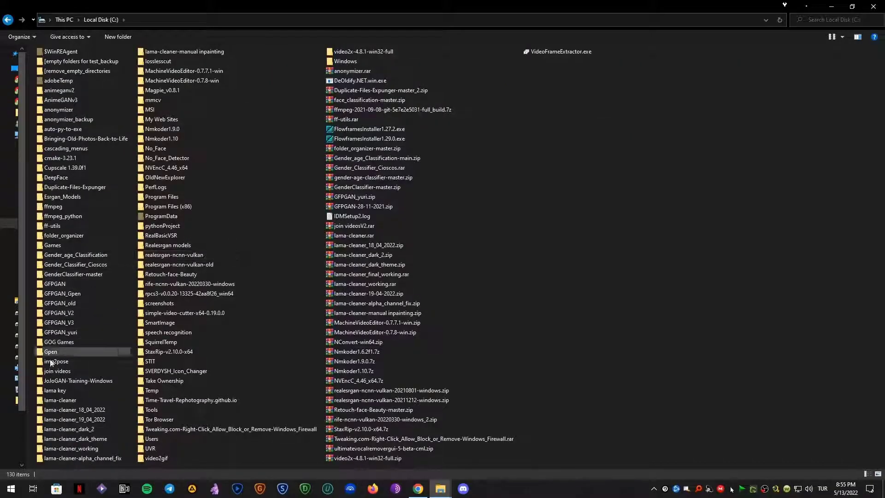
{"action": "left_click", "coordinate": [50, 352]}
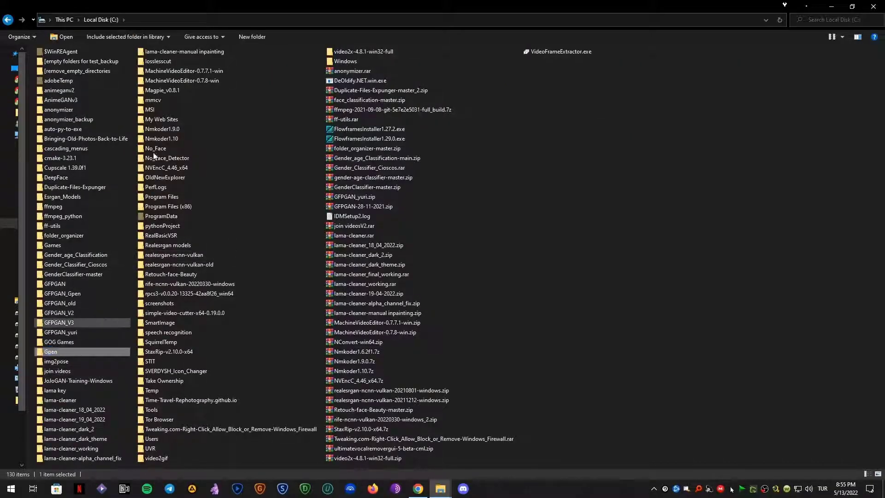
{"action": "key", "text": "Return"}
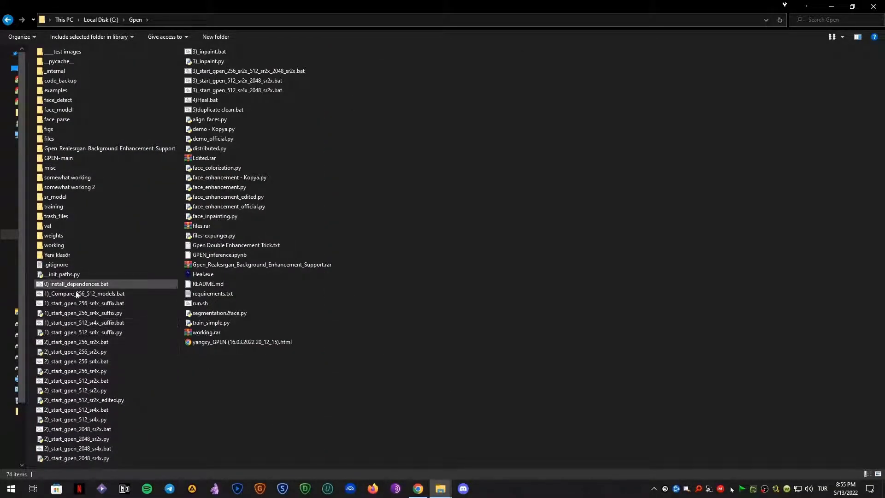
{"action": "double_click", "coordinate": [95, 324]}
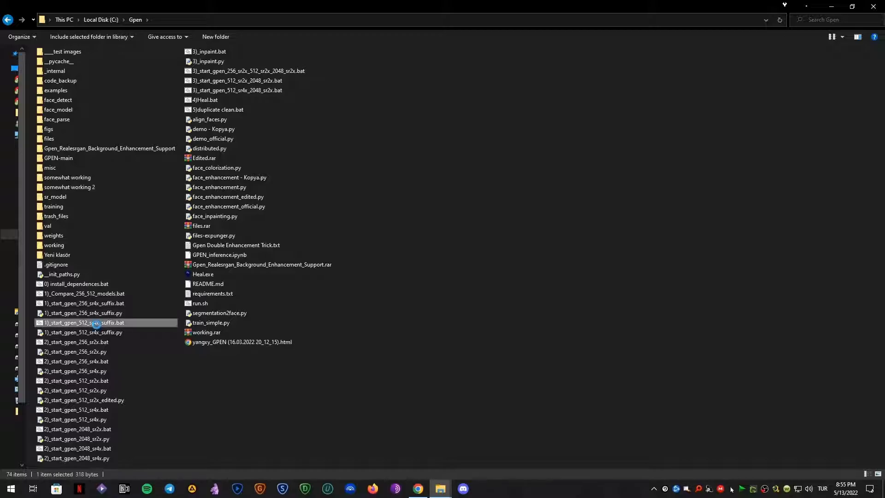
{"action": "right_click", "coordinate": [96, 324]}
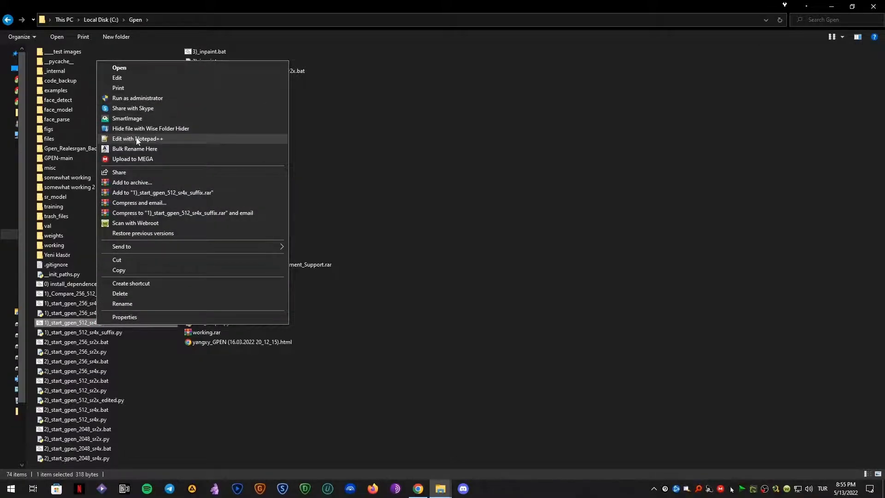
{"action": "left_click", "coordinate": [133, 78]}
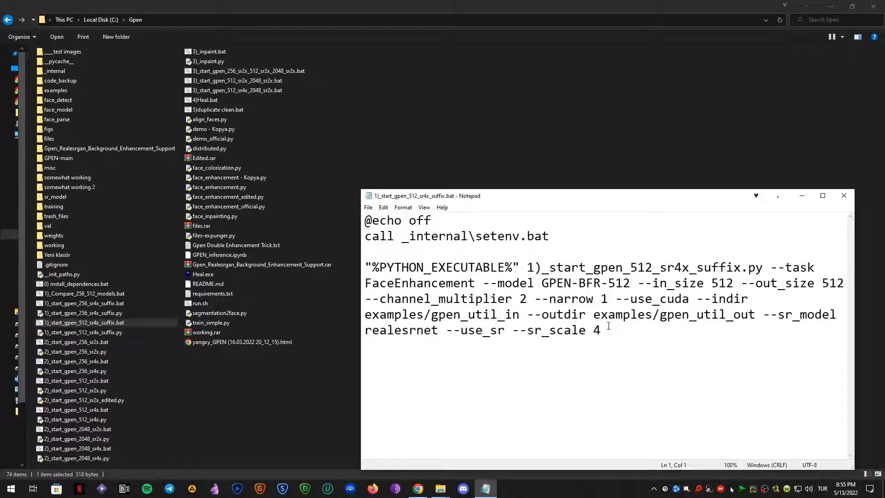
{"action": "left_click_drag", "start_coordinate": [592, 314], "coordinate": [756, 313]}
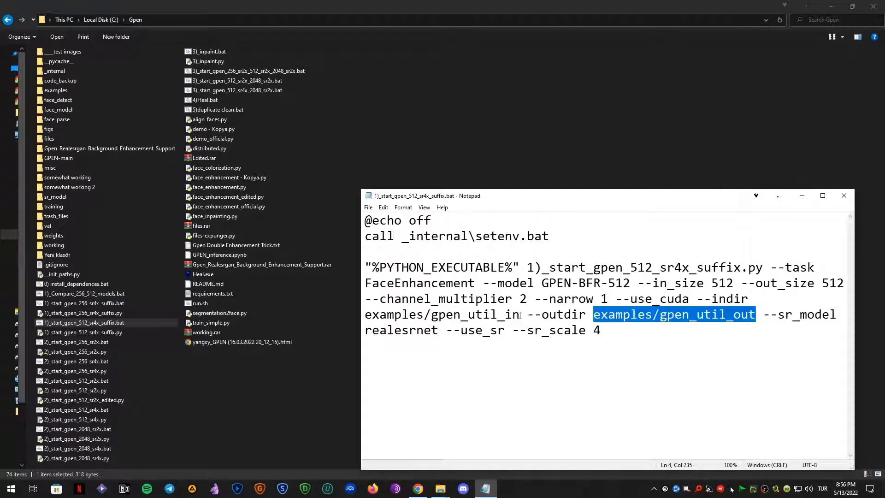
{"action": "left_click_drag", "start_coordinate": [520, 315], "coordinate": [366, 318]}
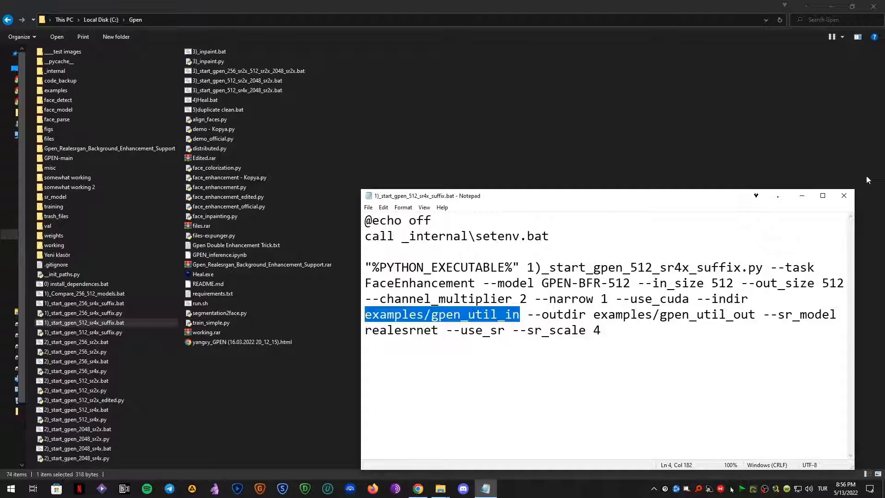
{"action": "left_click", "coordinate": [844, 196]}
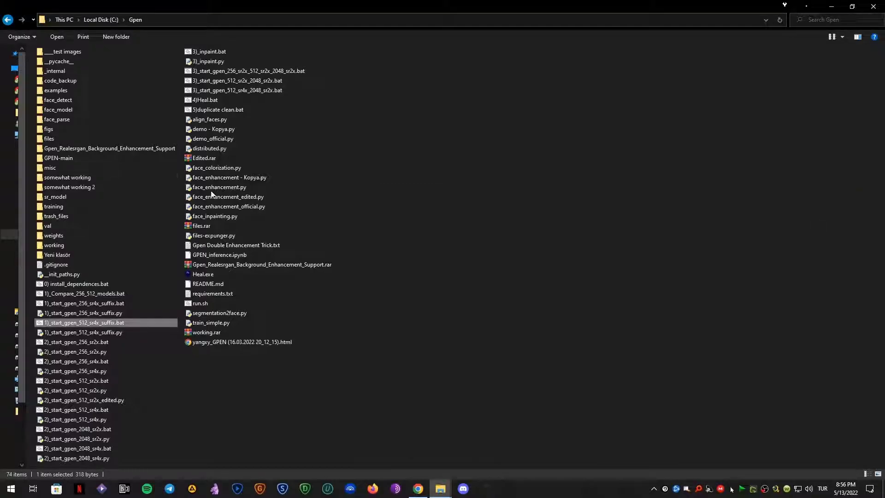
{"action": "double_click", "coordinate": [59, 90]}
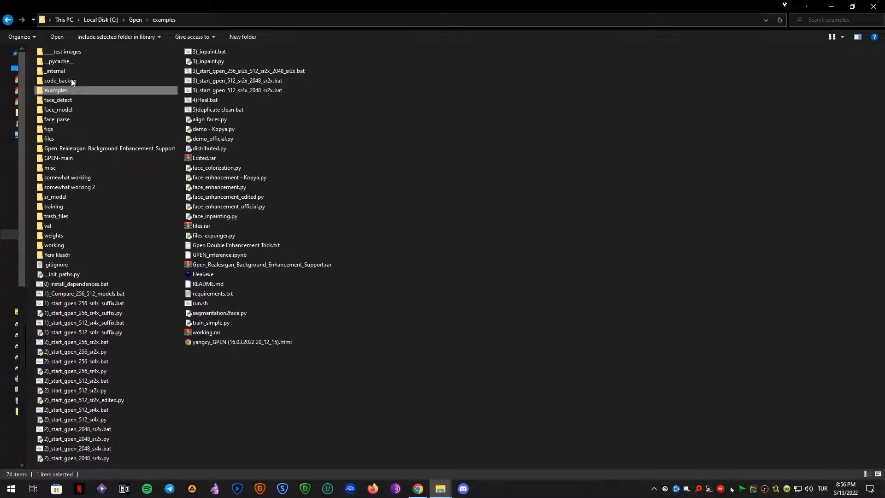
{"action": "left_click", "coordinate": [67, 76]}
{"action": "double_click", "coordinate": [67, 76]}
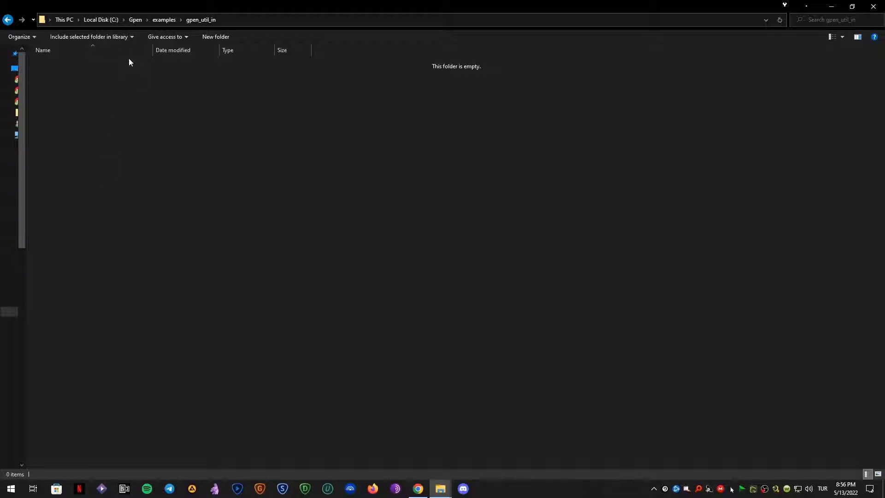
{"action": "left_click", "coordinate": [135, 20]}
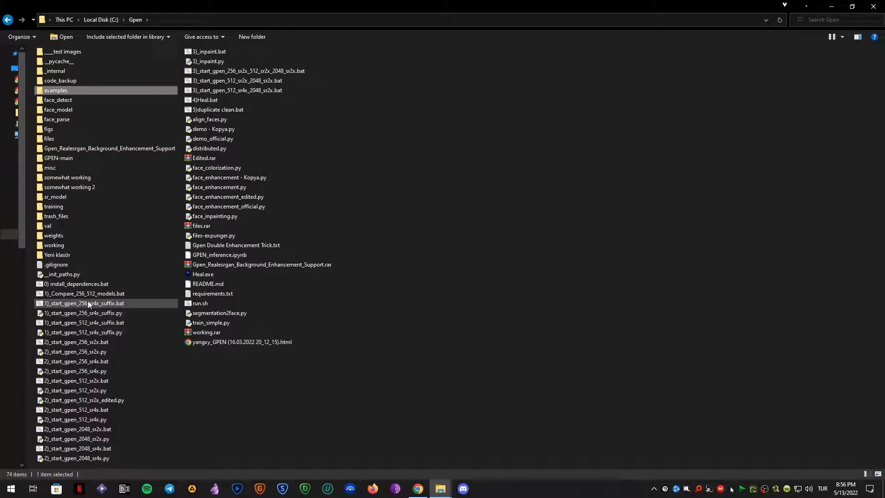
{"action": "left_click", "coordinate": [81, 332]}
{"action": "right_click", "coordinate": [88, 304]}
{"action": "left_click", "coordinate": [117, 53]}
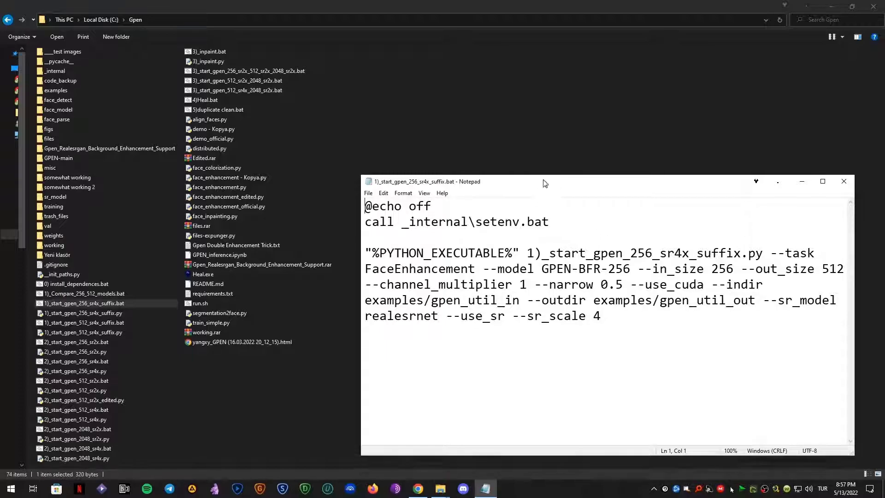
{"action": "left_click_drag", "start_coordinate": [543, 197], "coordinate": [517, 137]}
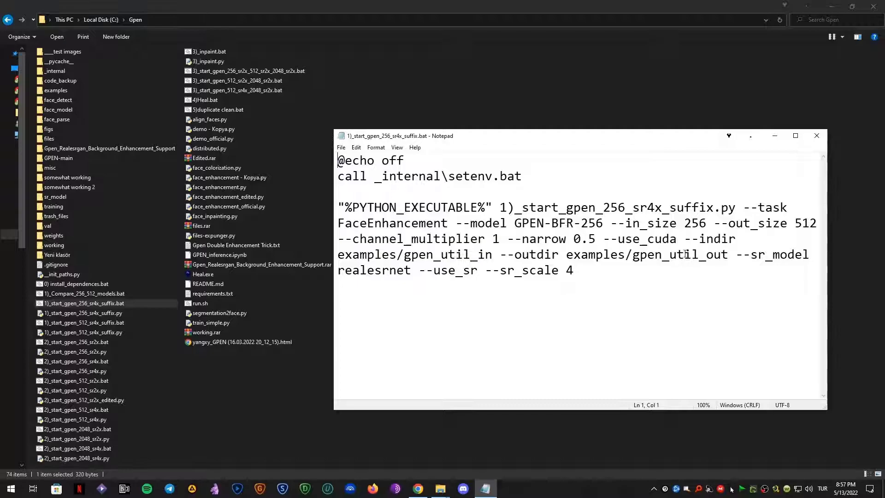
{"action": "left_click_drag", "start_coordinate": [685, 223], "coordinate": [705, 223]}
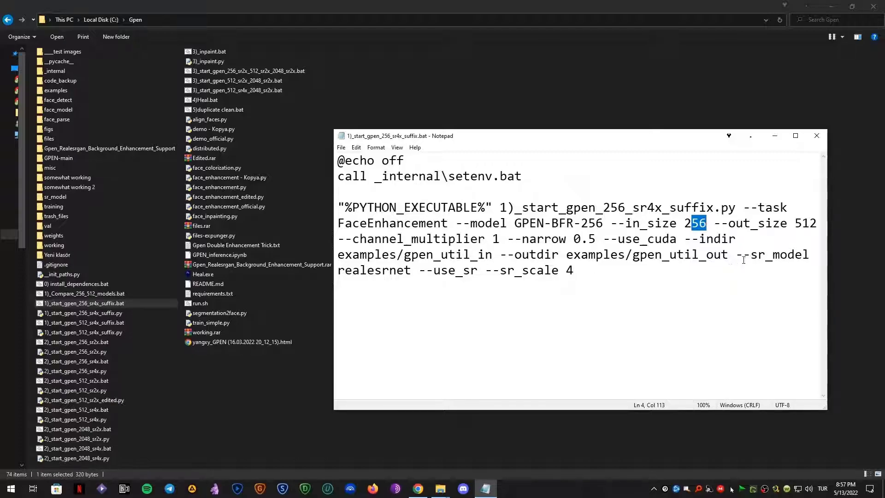
{"action": "left_click_drag", "start_coordinate": [411, 271], "coordinate": [338, 271]}
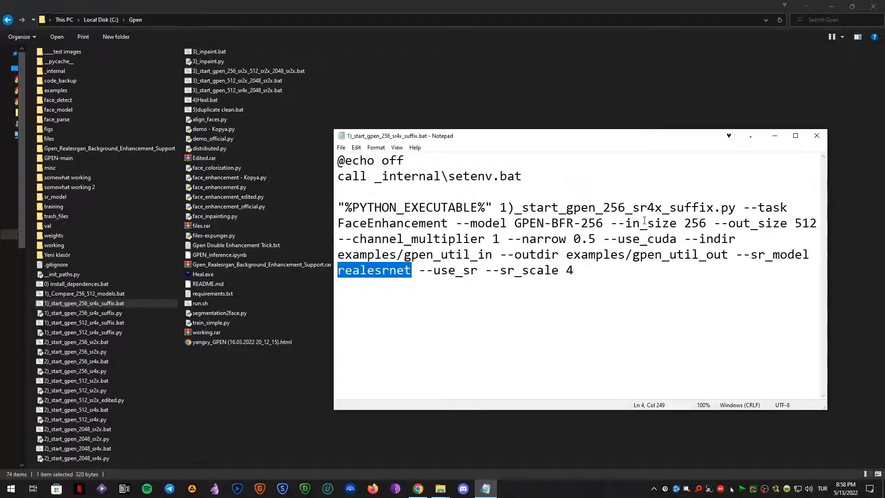
{"action": "left_click", "coordinate": [816, 135]}
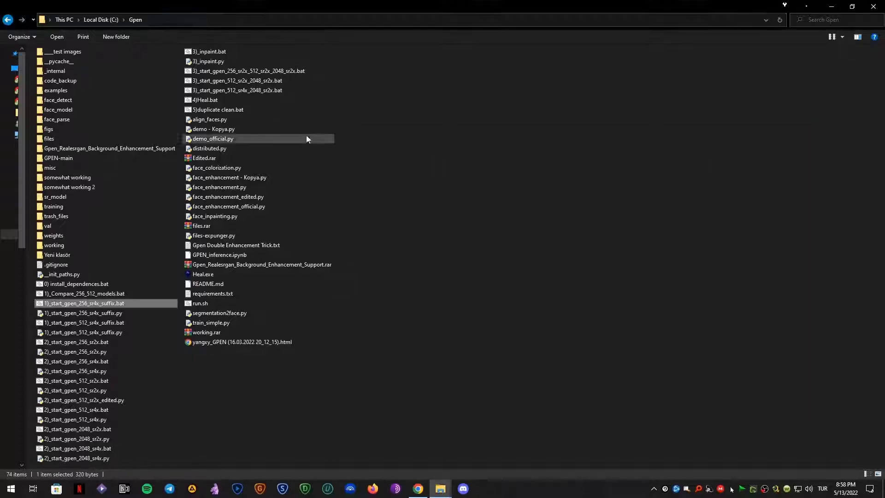
Step: Browse into examples\gpen_util_out, then return to C:\Gpen through the breadcrumb
{"action": "left_click", "coordinate": [61, 91]}
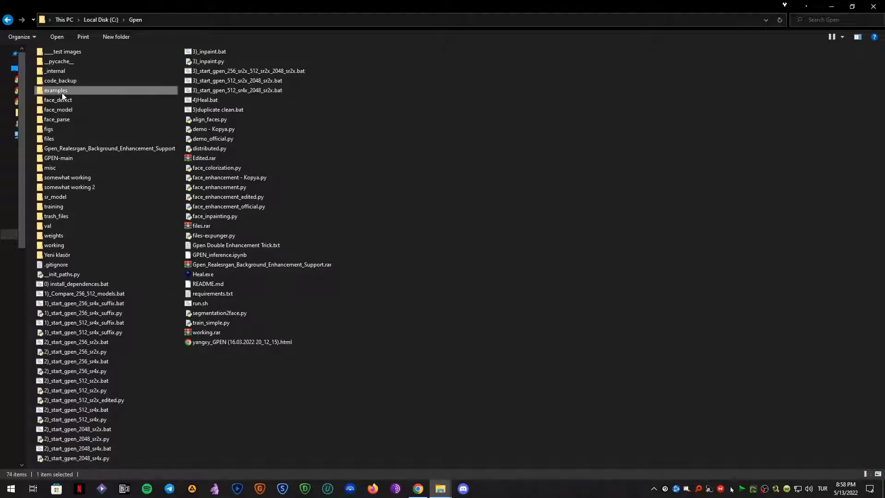
{"action": "double_click", "coordinate": [72, 90]}
{"action": "left_click", "coordinate": [69, 84]}
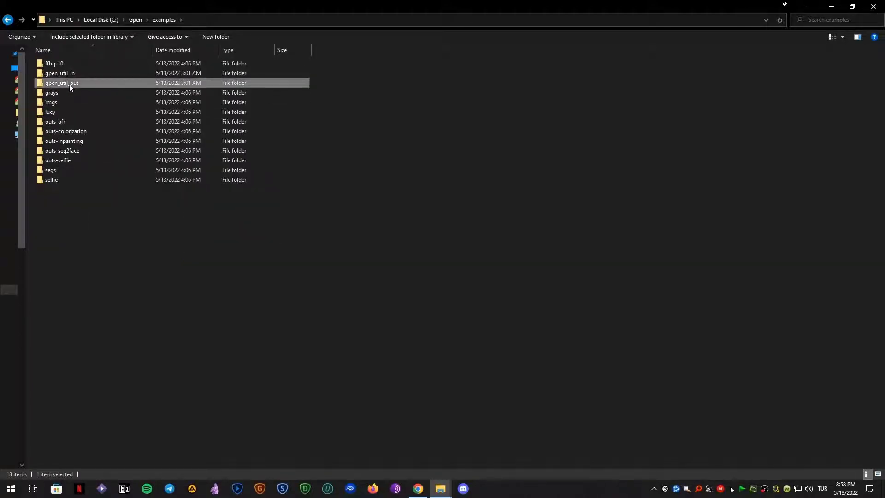
{"action": "double_click", "coordinate": [69, 84]}
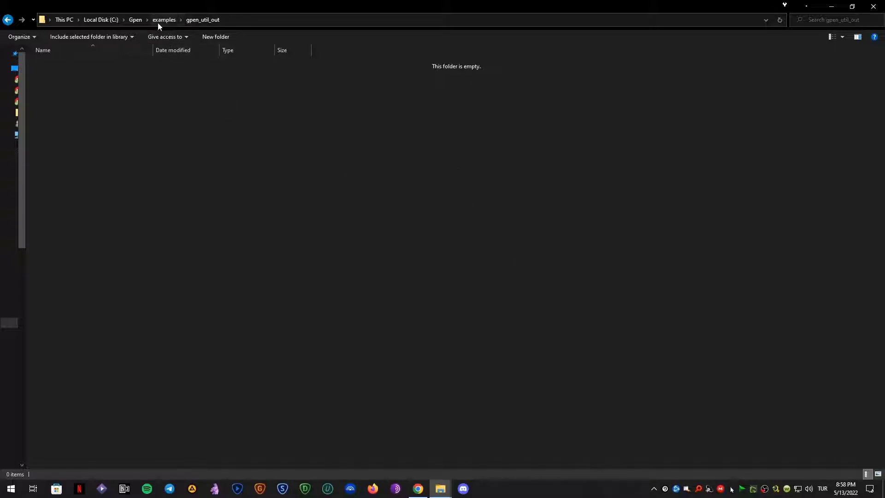
{"action": "left_click", "coordinate": [135, 20]}
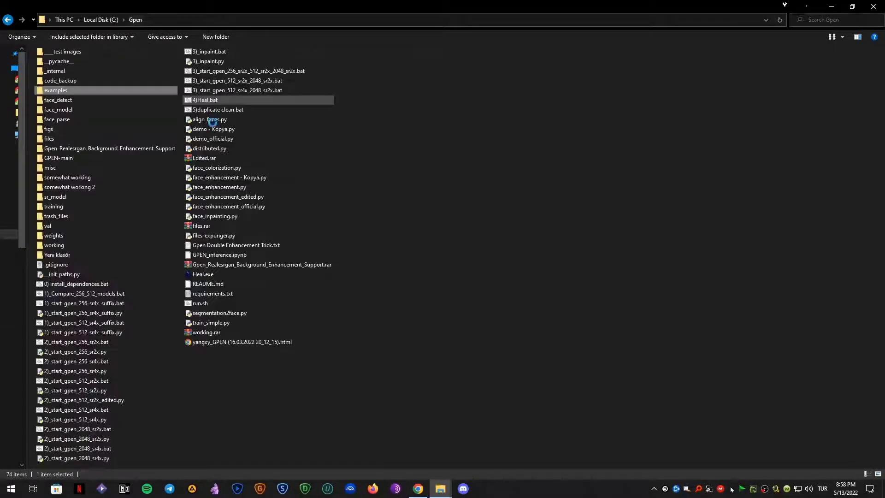
{"action": "left_click", "coordinate": [68, 54]}
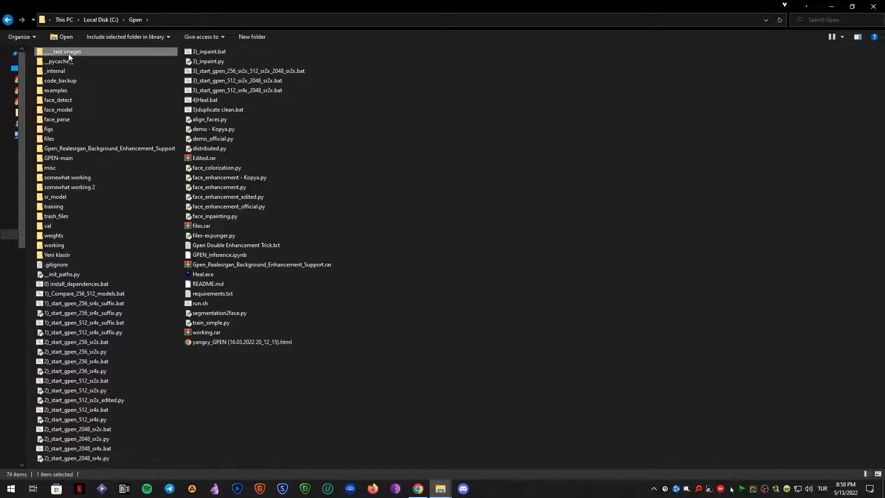
{"action": "double_click", "coordinate": [68, 54]}
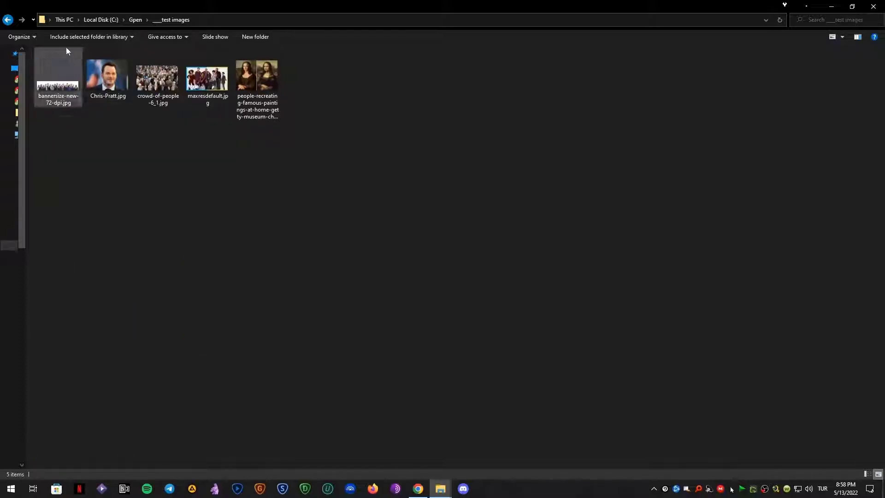
{"action": "left_click_drag", "start_coordinate": [285, 184], "coordinate": [60, 86]}
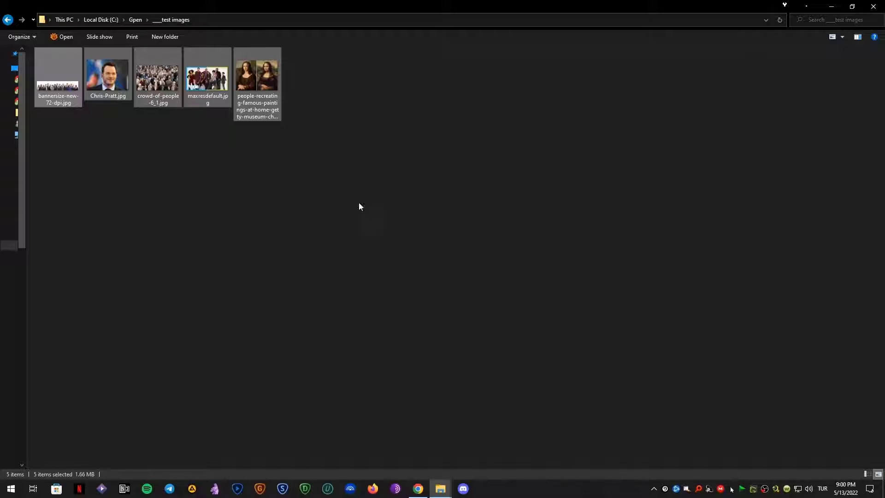
{"action": "left_click", "coordinate": [135, 20]}
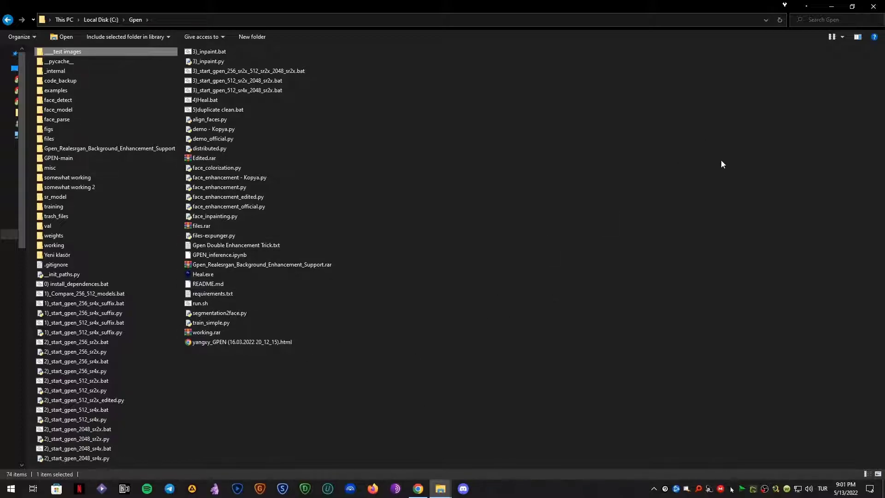
Step: Go to AutopytoExe's file location and open codes_to_be_converted\gpen_new
{"action": "left_click", "coordinate": [836, 6]}
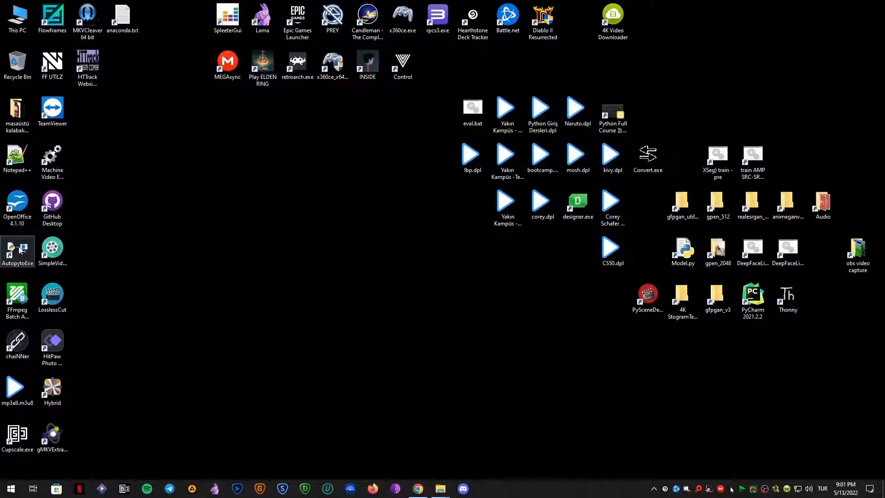
{"action": "right_click", "coordinate": [20, 249]}
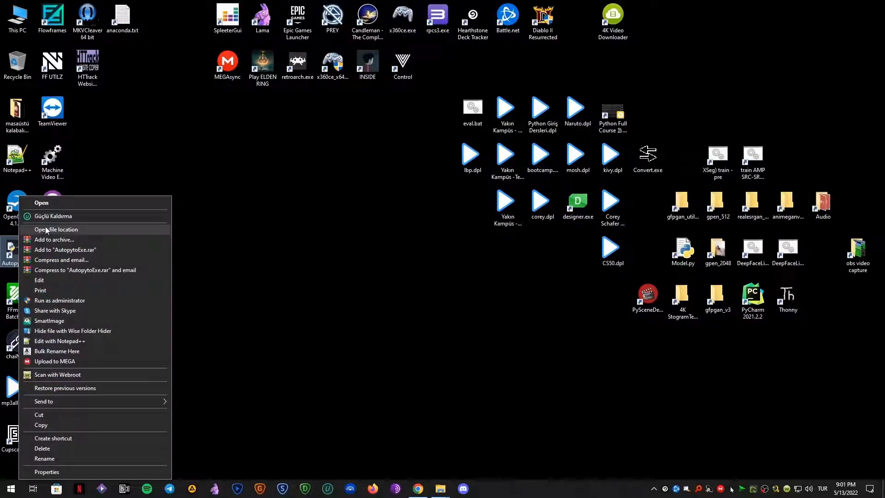
{"action": "left_click", "coordinate": [46, 229]}
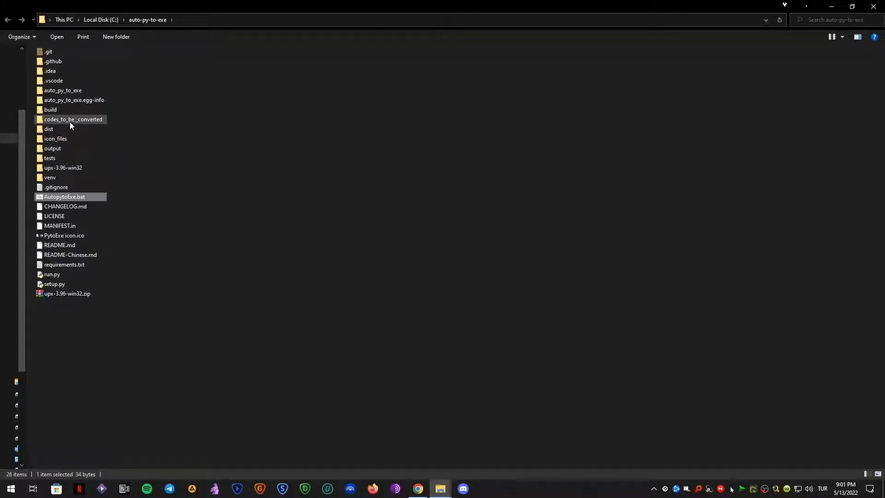
{"action": "double_click", "coordinate": [86, 122]}
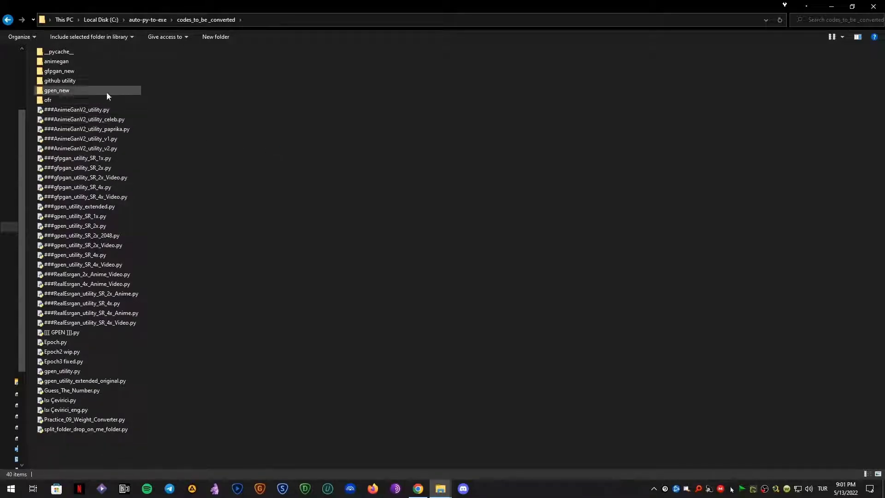
{"action": "double_click", "coordinate": [65, 91]}
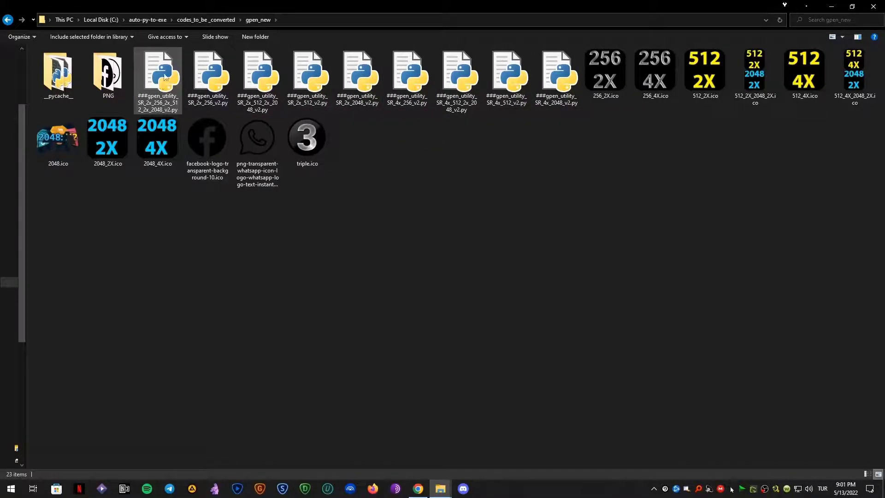
Step: Look over the 2x 256 script, then select ###gpen_utility_SR_2x_512_v2.py
{"action": "double_click", "coordinate": [212, 78]}
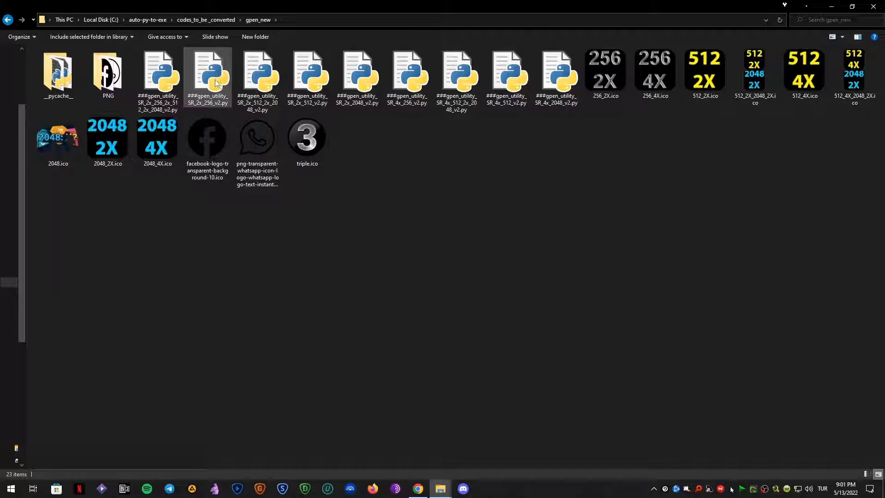
{"action": "right_click", "coordinate": [214, 80]}
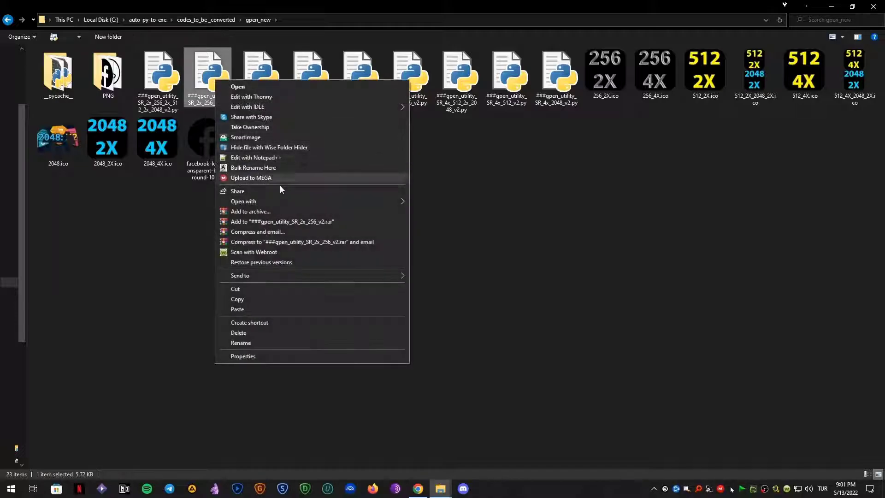
{"action": "left_click", "coordinate": [258, 302]}
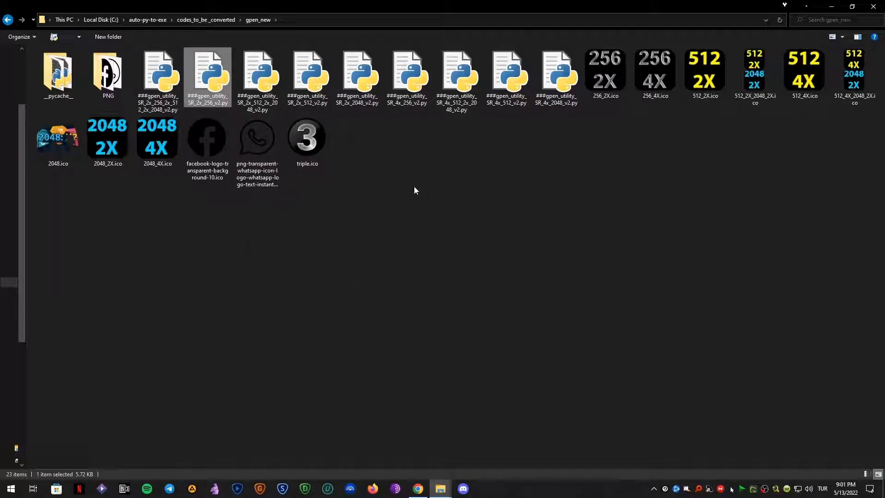
{"action": "left_click", "coordinate": [319, 88]}
Step: Copy ###gpen_utility_SR_2x_512_v2.py and paste a duplicate into gpen_new
{"action": "right_click", "coordinate": [318, 85]}
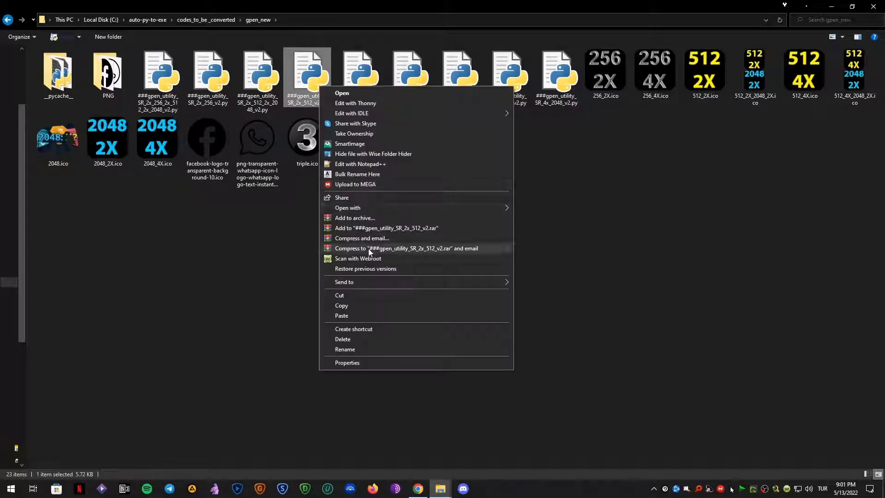
{"action": "left_click", "coordinate": [362, 306]}
{"action": "right_click", "coordinate": [399, 231]}
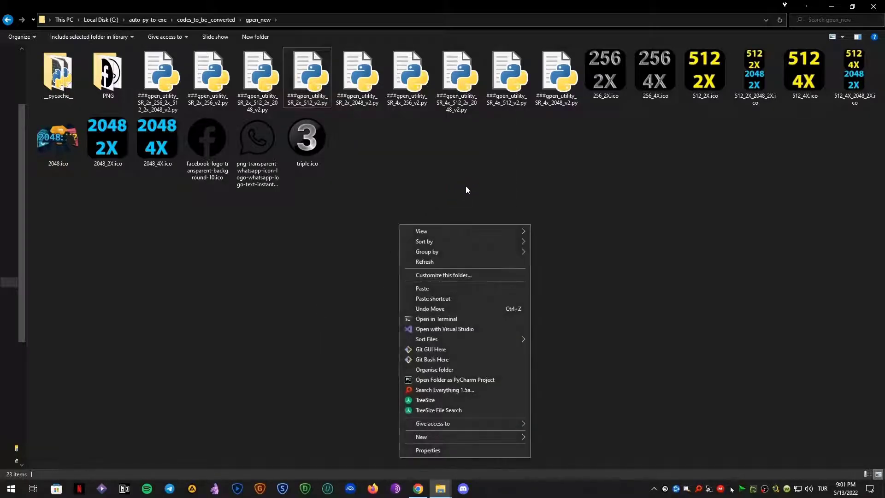
{"action": "left_click", "coordinate": [444, 288]}
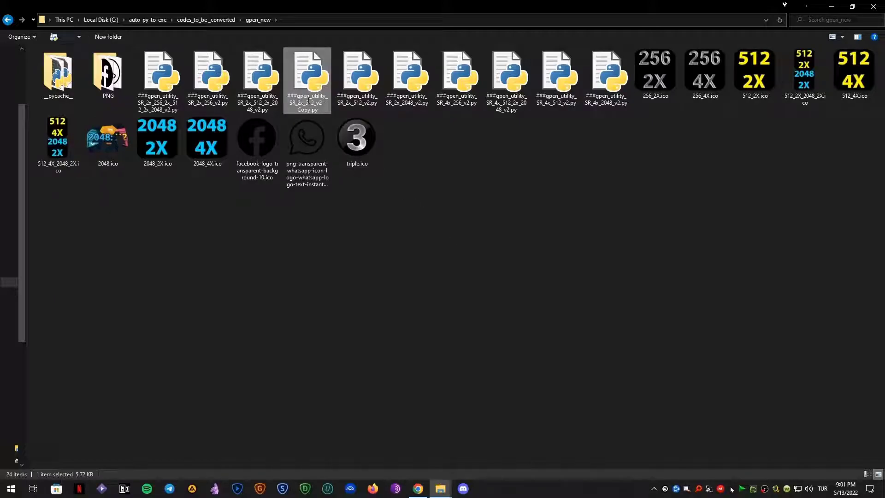
Step: Rename the duplicate to _gpen_utility_SR_2x_512_v2.py, dropping the ### prefix and '- Copy' suffix
{"action": "left_click", "coordinate": [307, 101]}
{"action": "left_click", "coordinate": [297, 98]}
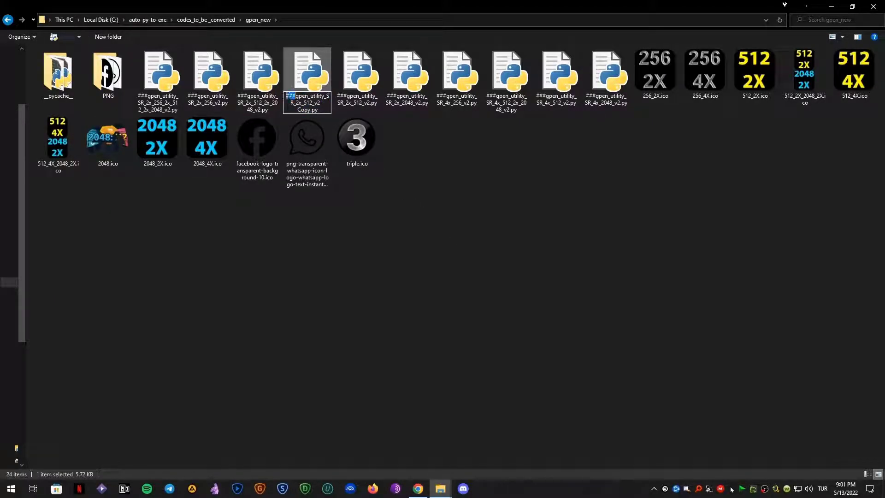
{"action": "key", "text": "BackSpace"}
{"action": "key", "text": "BackSpace"}
{"action": "key", "text": "BackSpace"}
{"action": "type", "text": "_"}
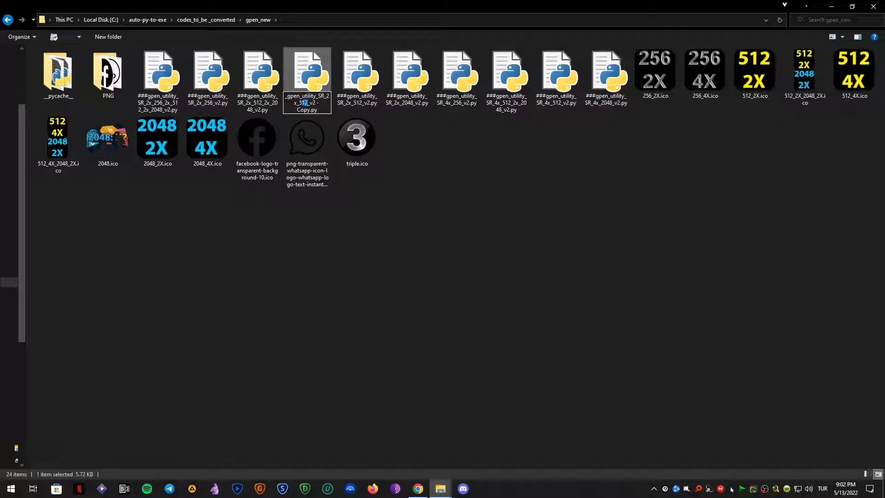
{"action": "left_click_drag", "start_coordinate": [308, 102], "coordinate": [300, 102]}
{"action": "left_click_drag", "start_coordinate": [316, 103], "coordinate": [311, 110]}
{"action": "key", "text": "Delete"}
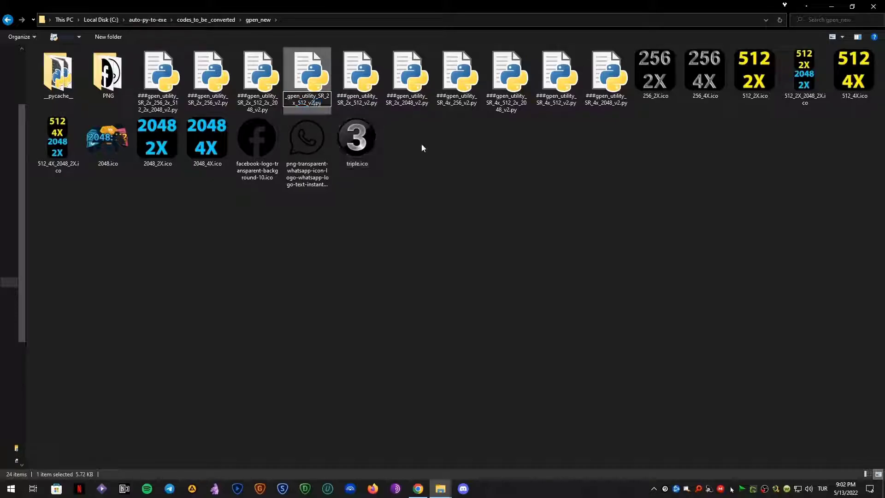
{"action": "key", "text": "Return"}
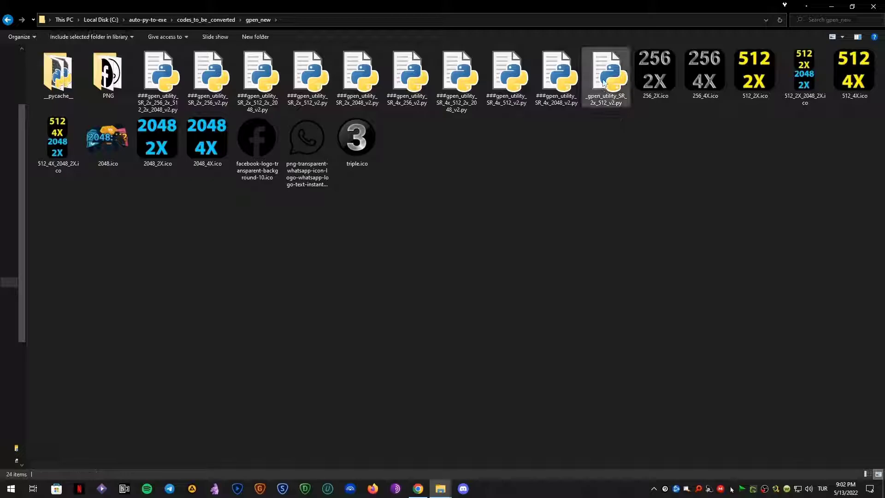
Step: Edit _gpen_utility_SR_2x_512_v2.py in Notepad++, close all other tabs, and skim the 144-line script
{"action": "right_click", "coordinate": [604, 78]}
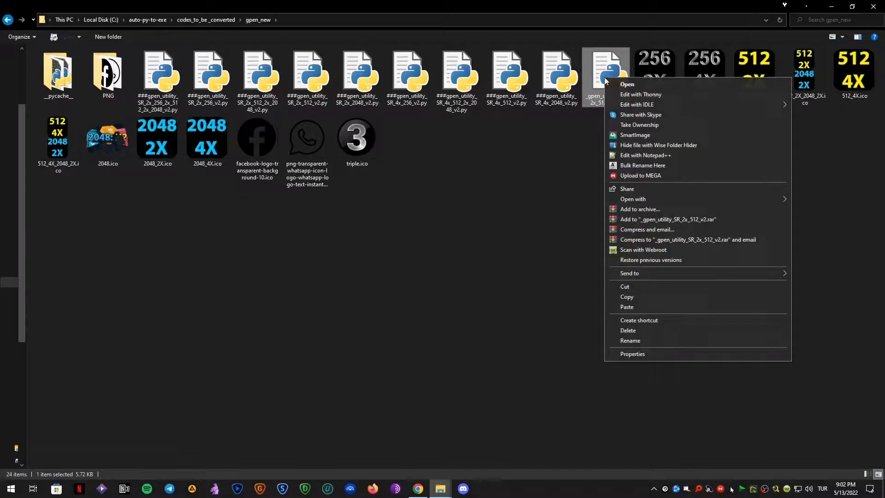
{"action": "left_click", "coordinate": [628, 156]}
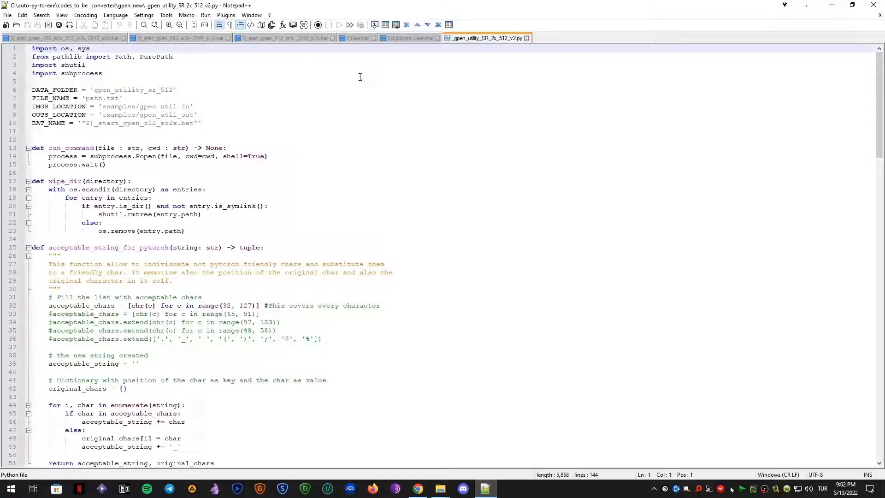
{"action": "right_click", "coordinate": [488, 39]}
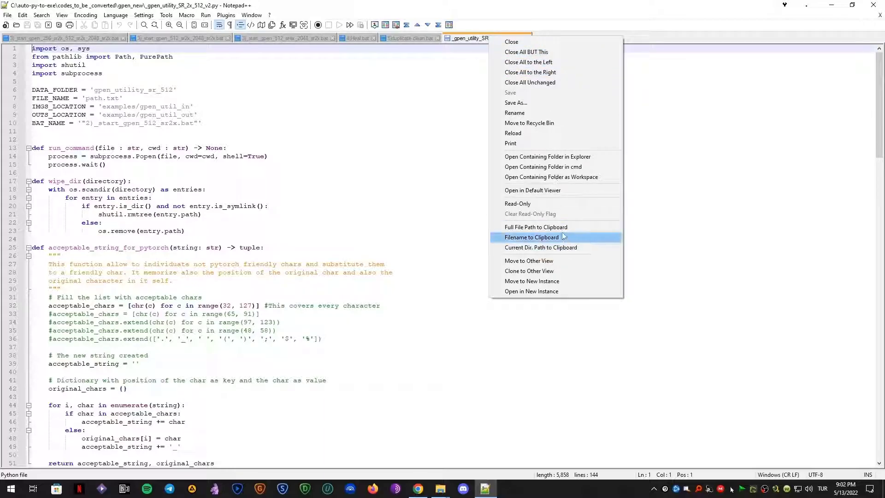
{"action": "left_click", "coordinate": [544, 53]}
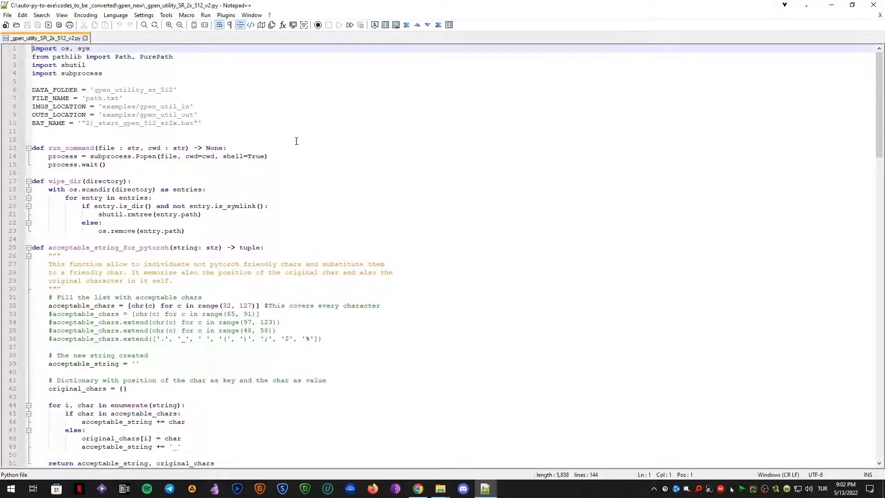
{"action": "scroll", "coordinate": [187, 131], "scroll_direction": "up", "scroll_amount": 4}
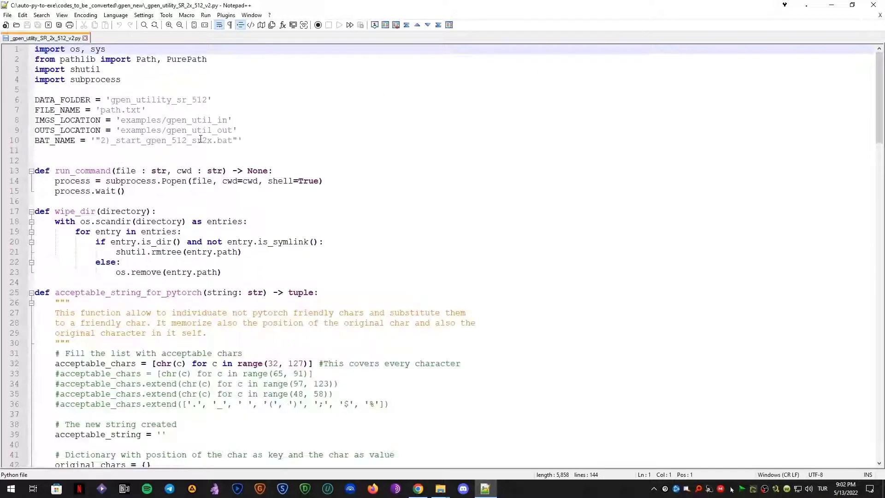
{"action": "scroll", "coordinate": [201, 138], "scroll_direction": "up", "scroll_amount": 1}
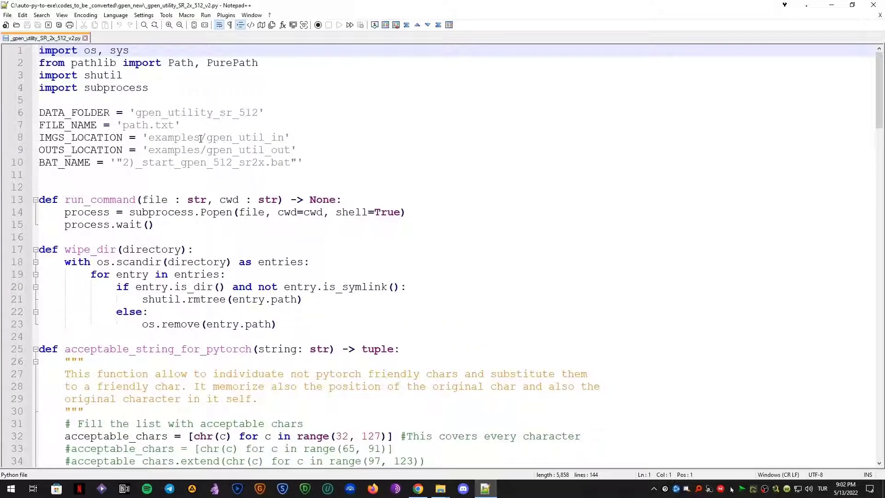
{"action": "scroll", "coordinate": [201, 138], "scroll_direction": "up", "scroll_amount": 1}
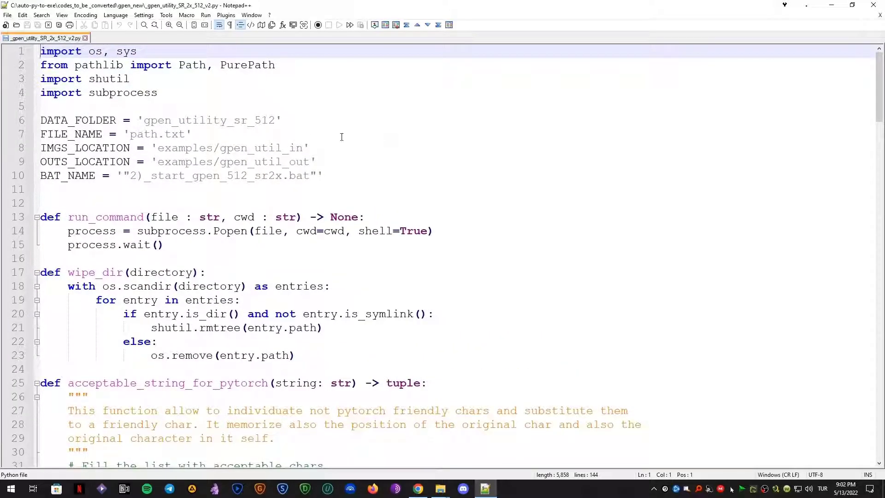
{"action": "scroll", "coordinate": [109, 120], "scroll_direction": "down", "scroll_amount": 5}
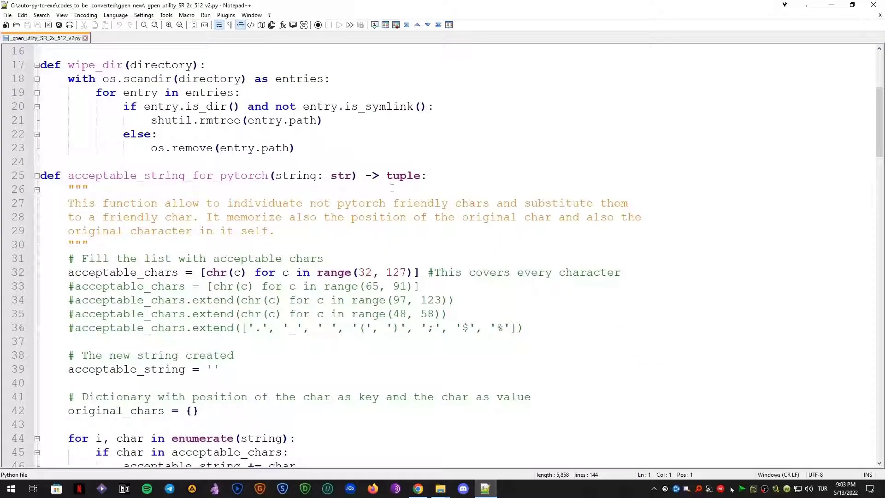
{"action": "scroll", "coordinate": [79, 262], "scroll_direction": "down", "scroll_amount": 12}
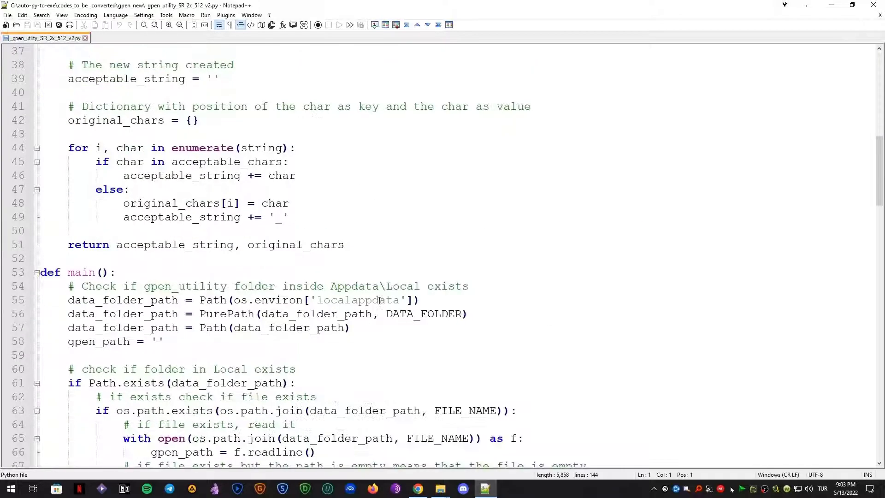
{"action": "scroll", "coordinate": [432, 364], "scroll_direction": "down", "scroll_amount": 11}
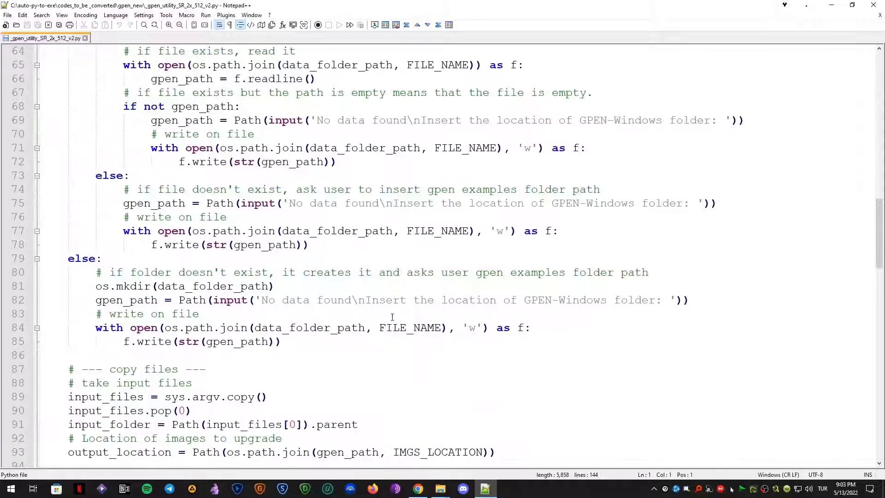
{"action": "scroll", "coordinate": [423, 267], "scroll_direction": "up", "scroll_amount": 16}
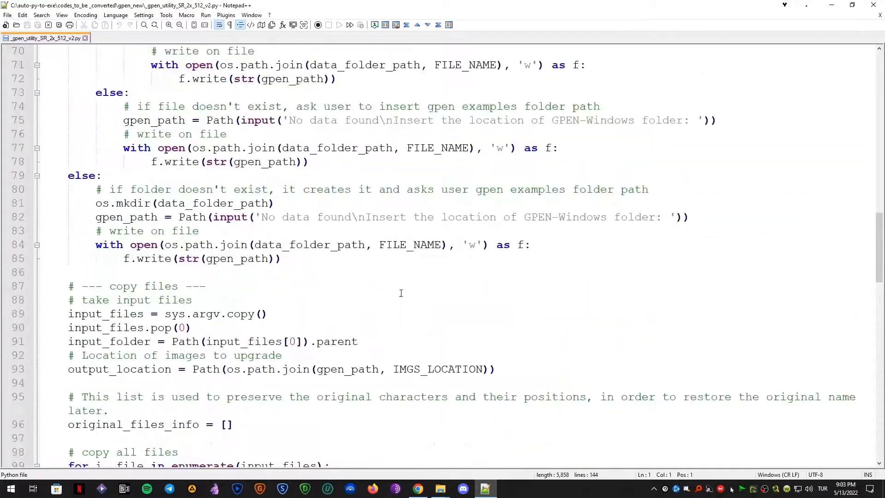
{"action": "scroll", "coordinate": [423, 267], "scroll_direction": "up", "scroll_amount": 12}
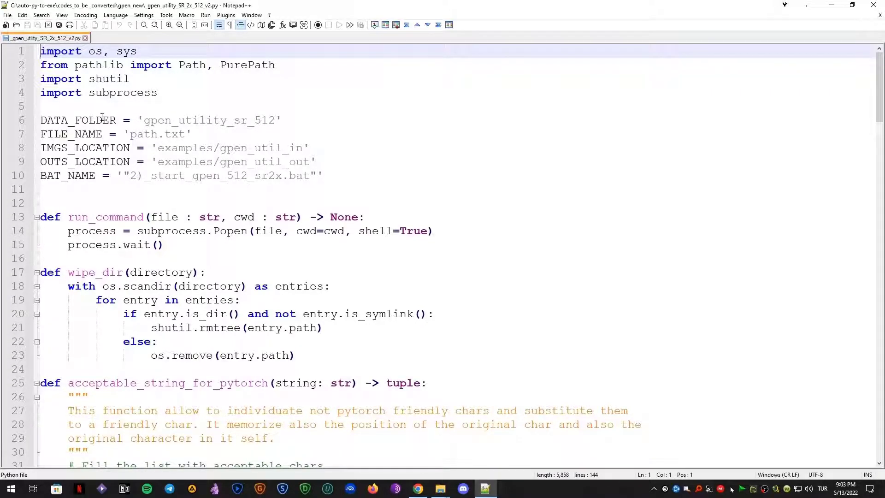
Step: Change DATA_FOLDER on line 6 from 'gpen_utility_sr_512' to 'gpen_test'
{"action": "left_click", "coordinate": [144, 121]}
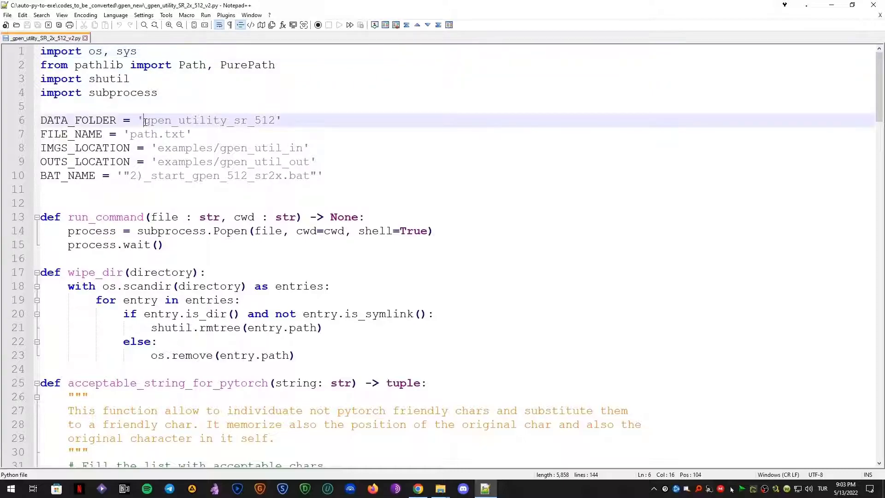
{"action": "left_click_drag", "start_coordinate": [145, 123], "coordinate": [274, 121]}
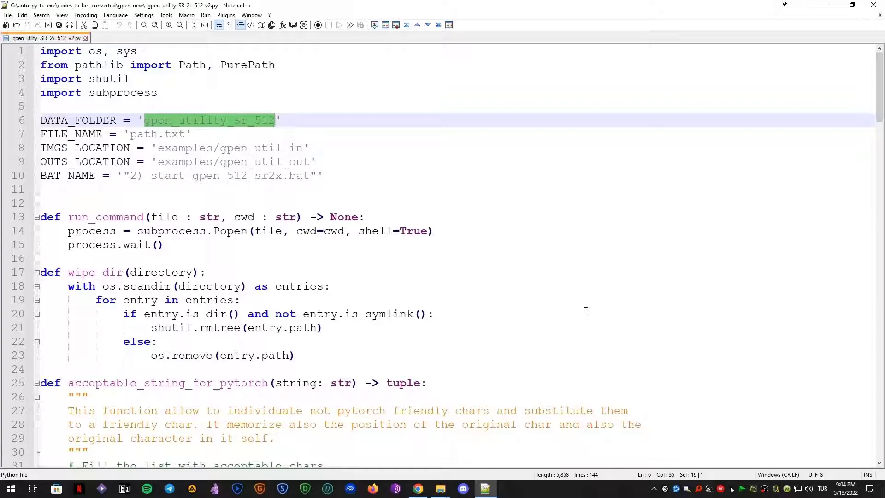
{"action": "type", "text": "gpen"}
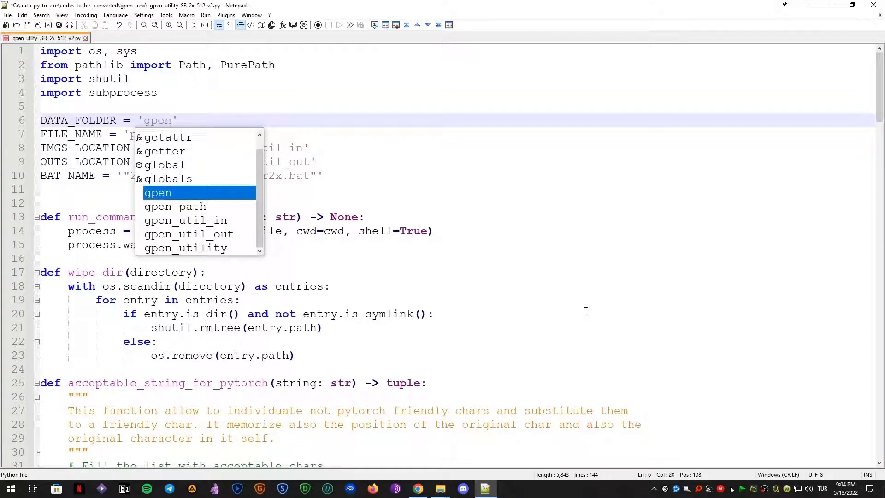
{"action": "type", "text": "_test"}
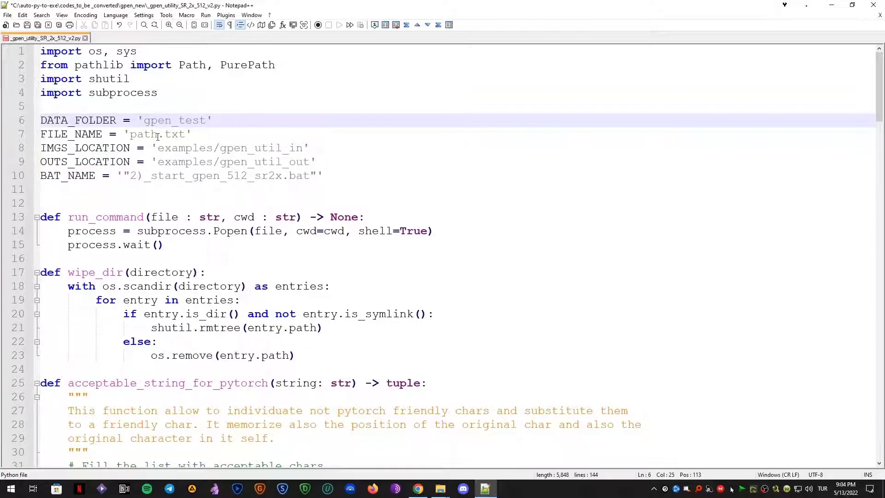
{"action": "left_click_drag", "start_coordinate": [157, 136], "coordinate": [133, 135]}
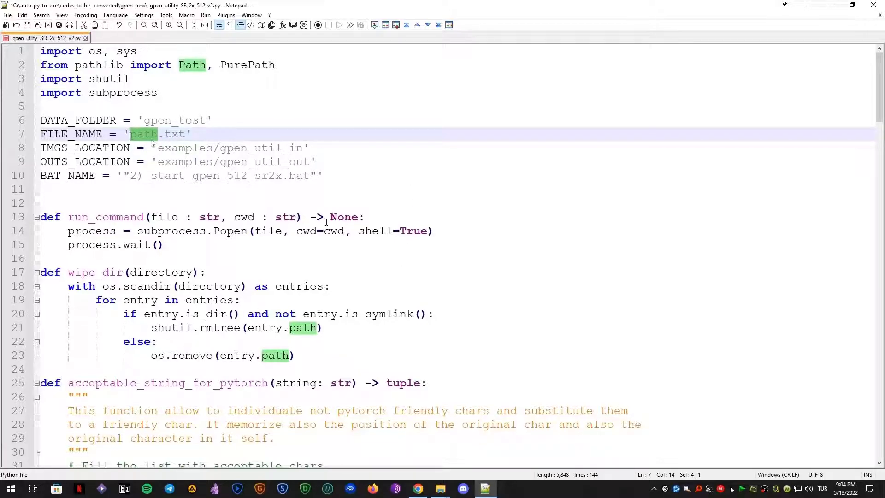
Step: Replace IMGS_LOCATION 'examples/gpen_util_in' with 'input'
{"action": "left_click", "coordinate": [159, 148]}
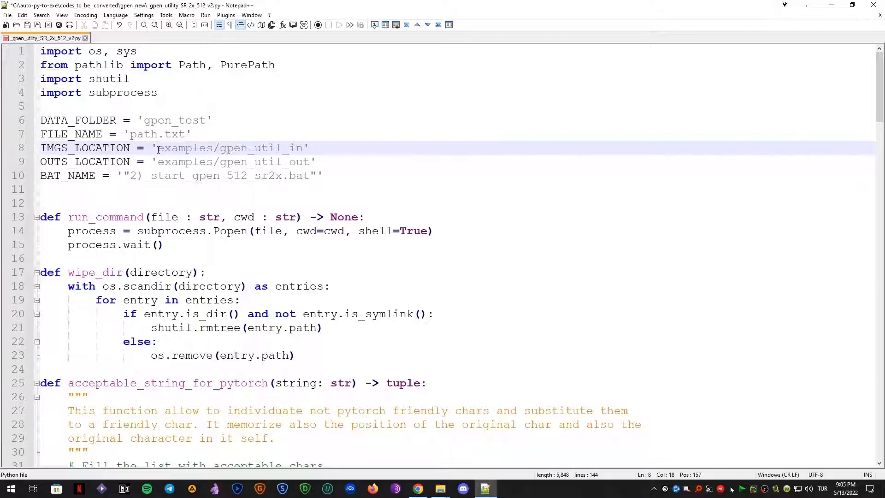
{"action": "left_click_drag", "start_coordinate": [157, 149], "coordinate": [303, 148]}
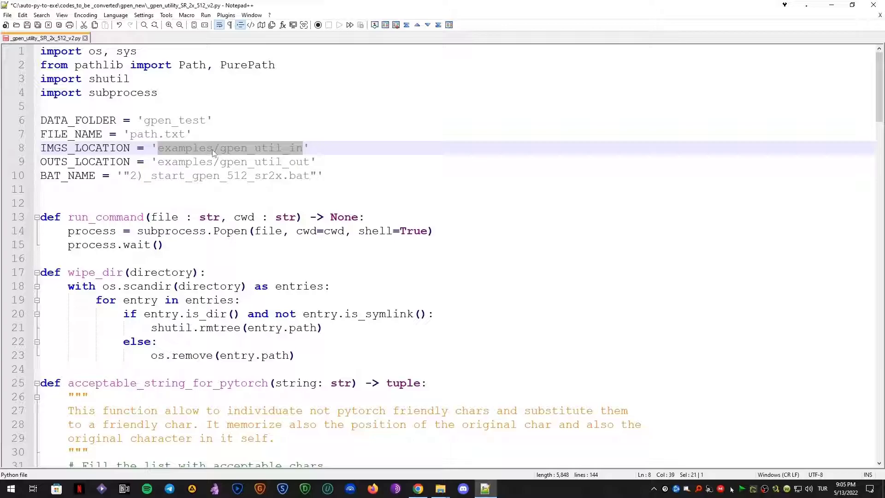
{"action": "left_click", "coordinate": [171, 149]}
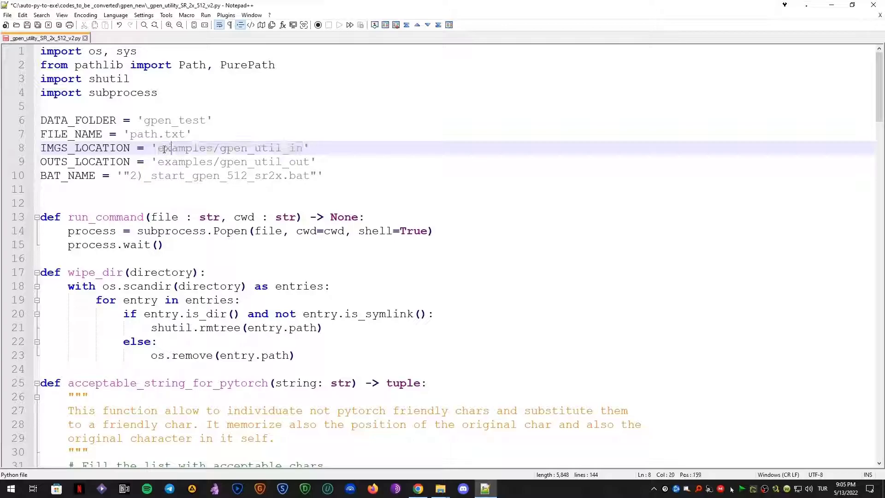
{"action": "left_click_drag", "start_coordinate": [161, 149], "coordinate": [301, 149]}
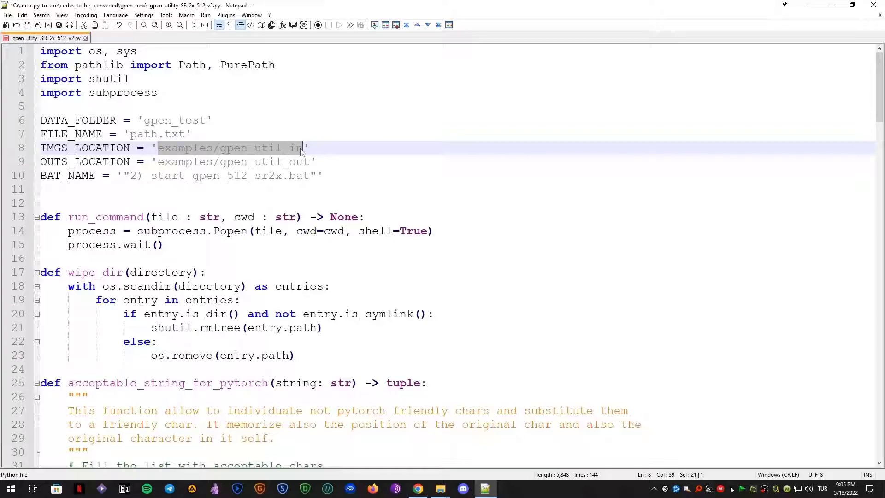
{"action": "type", "text": "input"}
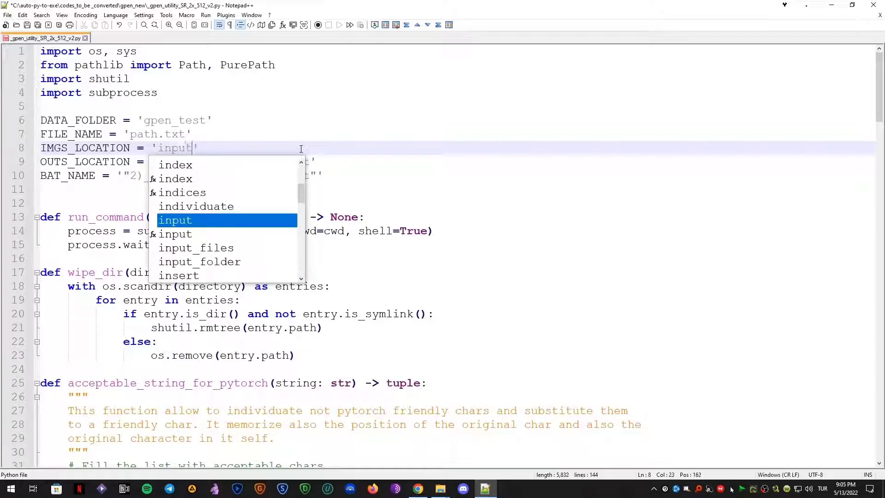
{"action": "left_click", "coordinate": [320, 136]}
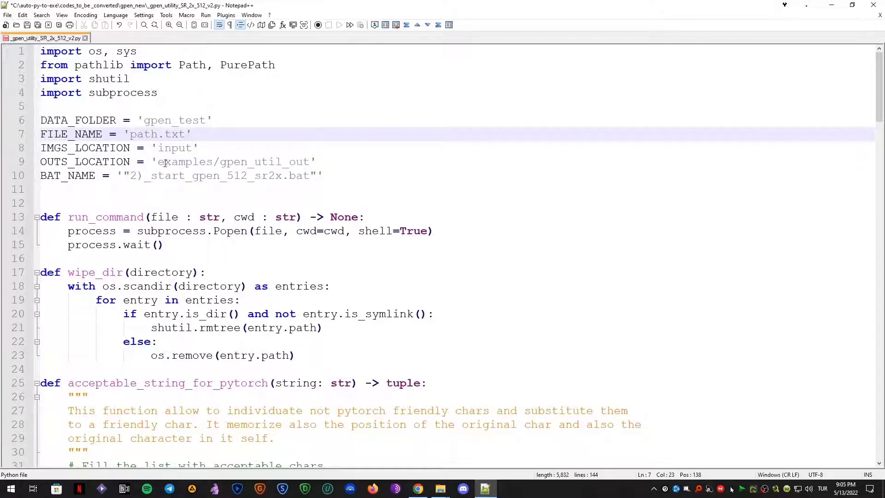
Step: Replace OUTS_LOCATION 'examples/gpen_util_out' with 'output' and double-check both new folder names
{"action": "left_click_drag", "start_coordinate": [161, 162], "coordinate": [318, 155]}
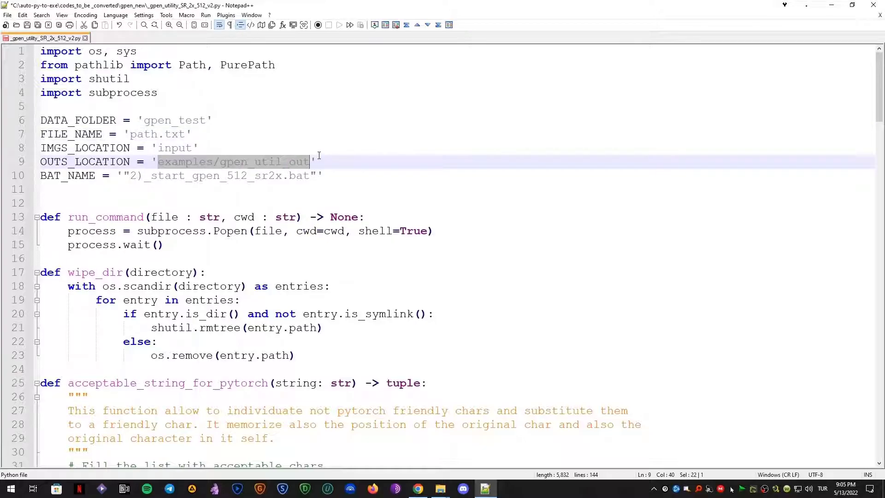
{"action": "type", "text": "outp"}
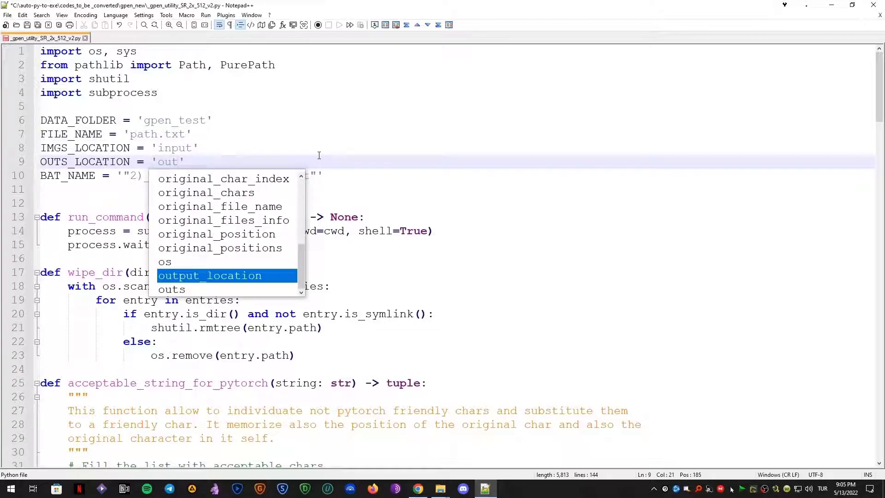
{"action": "type", "text": "ut"}
{"action": "key", "text": "End"}
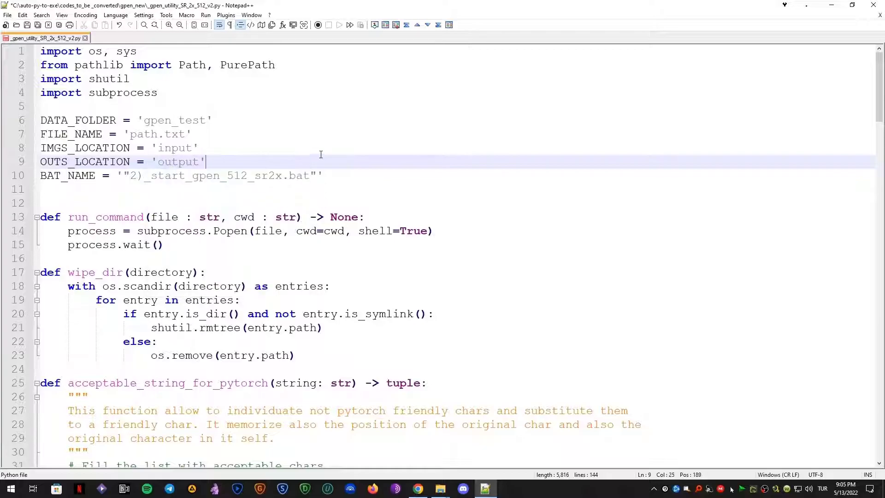
{"action": "left_click_drag", "start_coordinate": [158, 148], "coordinate": [196, 163]}
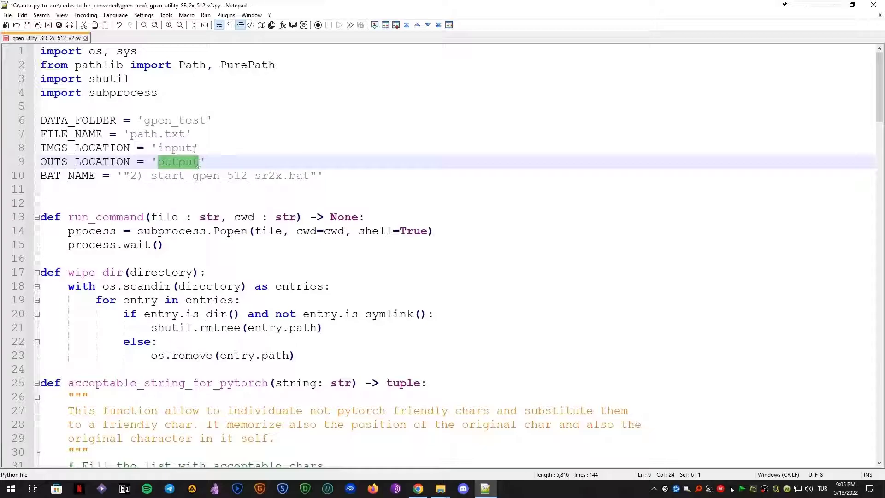
{"action": "left_click", "coordinate": [193, 147]}
{"action": "left_click_drag", "start_coordinate": [193, 147], "coordinate": [159, 147]}
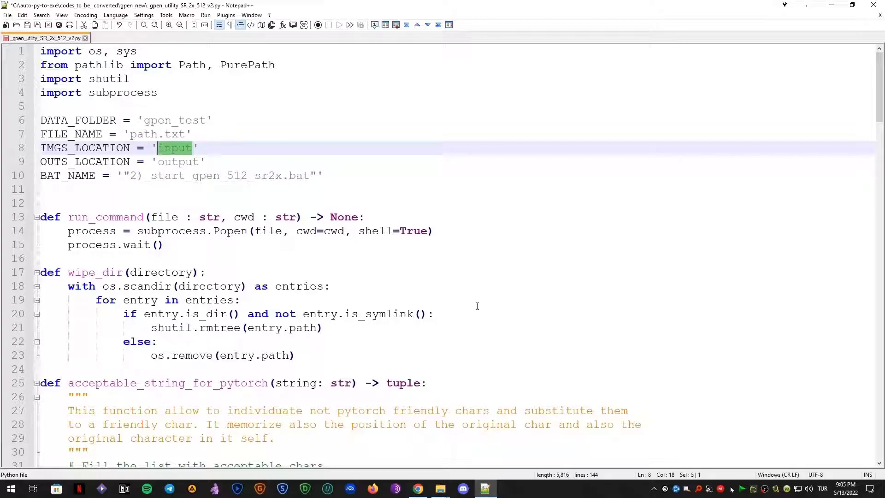
{"action": "left_click", "coordinate": [440, 488]}
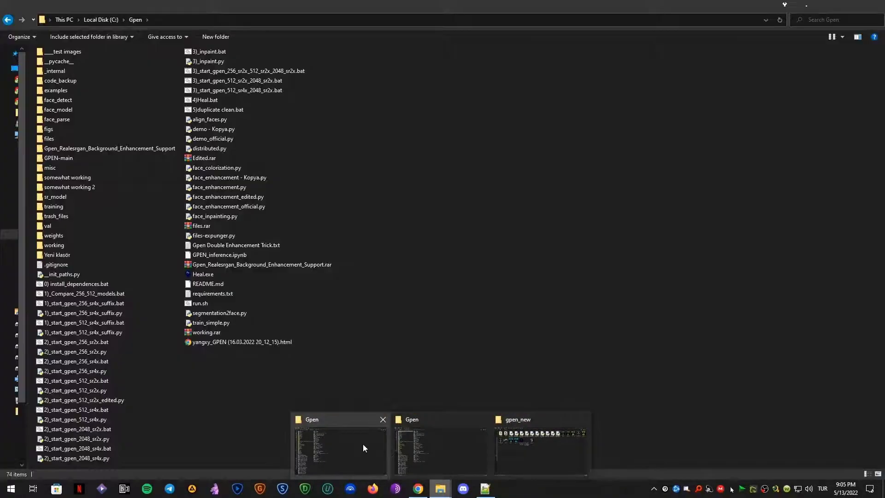
Step: Open 1)_start_gpen_256_sr4x_suffix.bat in Notepad++, compare its --indir/--outdir folders, then return to the .py tab
{"action": "left_click", "coordinate": [363, 444]}
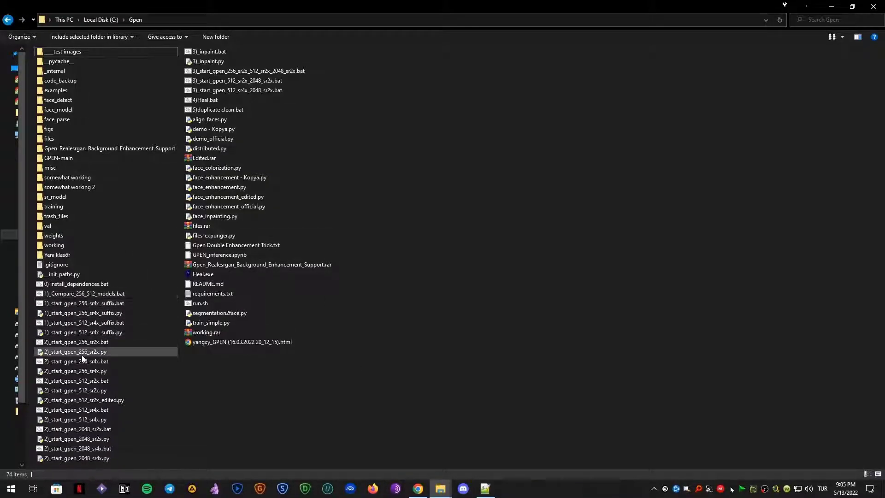
{"action": "double_click", "coordinate": [64, 303]}
{"action": "right_click", "coordinate": [65, 303]}
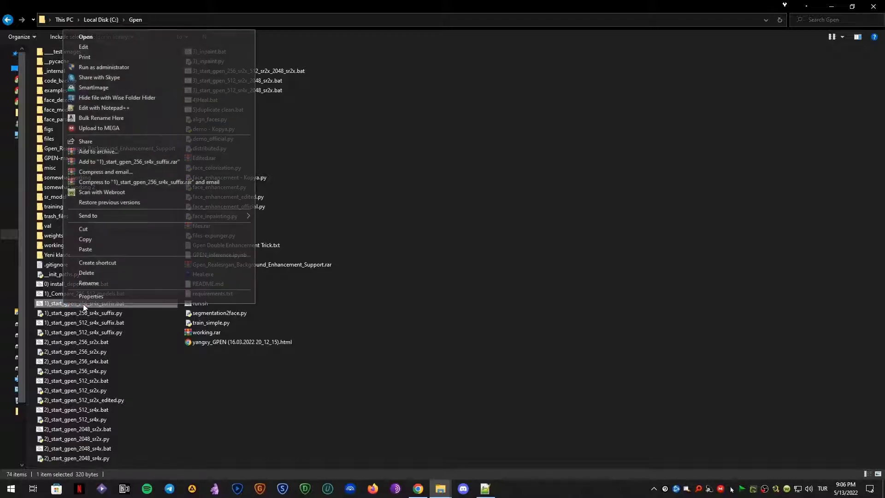
{"action": "left_click", "coordinate": [104, 108]}
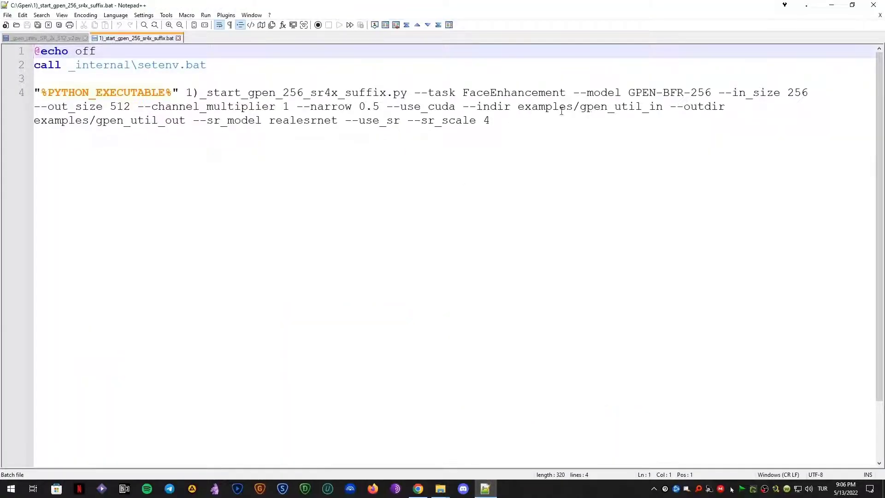
{"action": "left_click_drag", "start_coordinate": [517, 109], "coordinate": [663, 107]}
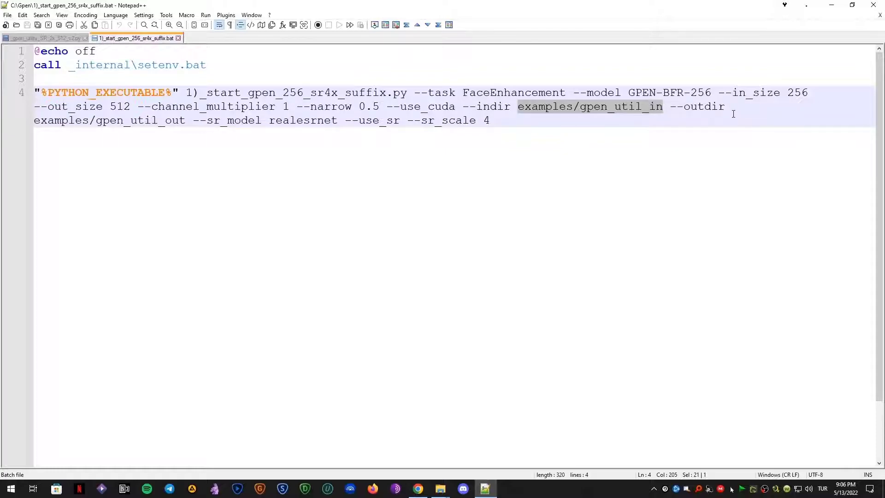
{"action": "left_click_drag", "start_coordinate": [188, 120], "coordinate": [25, 125]}
{"action": "key", "text": "ctrl+c"}
{"action": "left_click", "coordinate": [484, 489]}
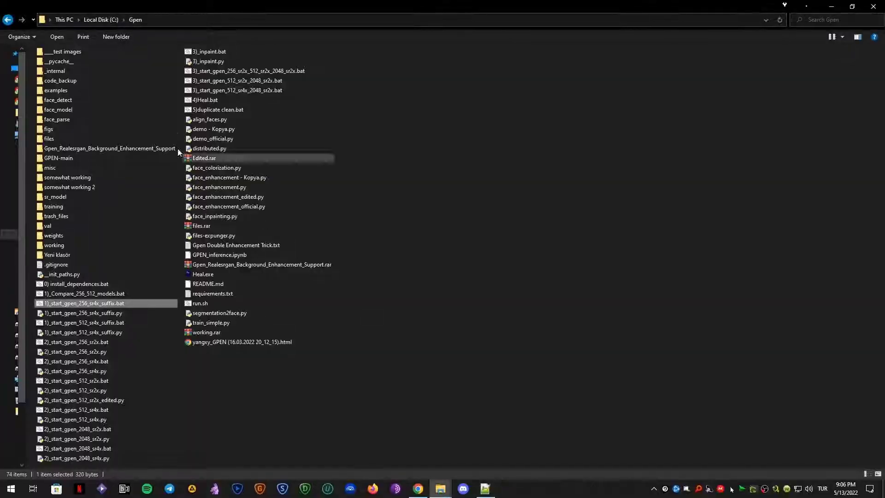
{"action": "left_click", "coordinate": [491, 495]}
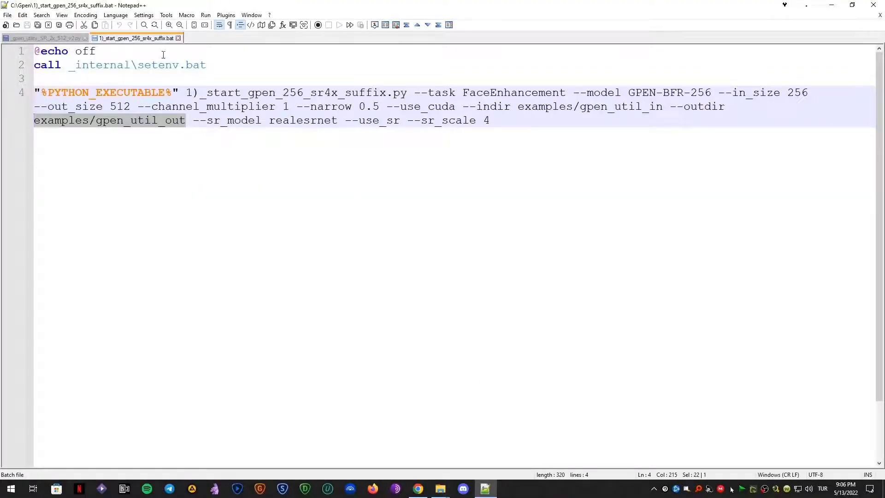
{"action": "left_click", "coordinate": [68, 41]}
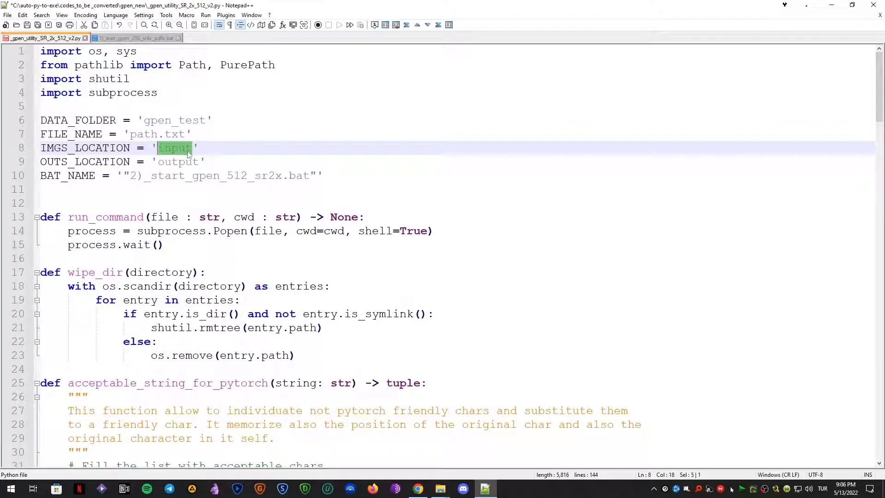
Step: Restore line 9's output to 'examples/gpen_util_out' and line 8's input to 'examples/gpen_util_in'
{"action": "double_click", "coordinate": [178, 161]}
{"action": "type", "text": "o"}
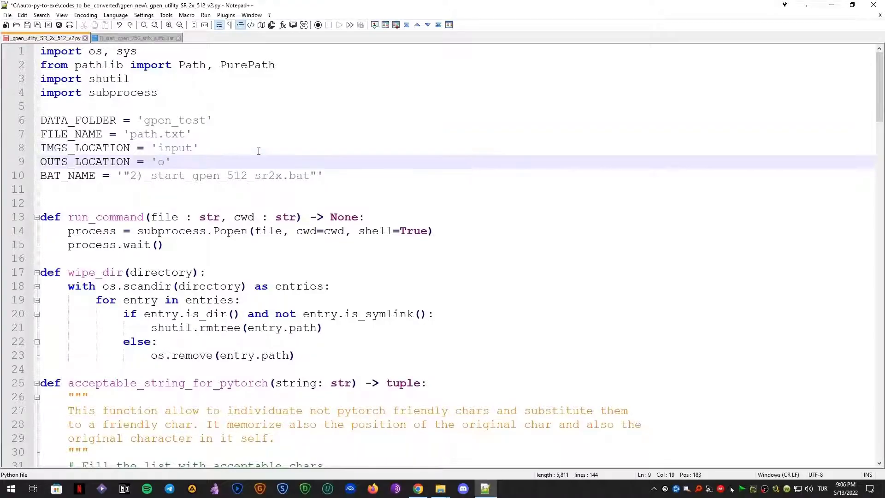
{"action": "key", "text": "ctrl+v"}
{"action": "double_click", "coordinate": [189, 148]}
{"action": "key", "text": "BackSpace"}
{"action": "type", "text": "examples/gpen_util_in"}
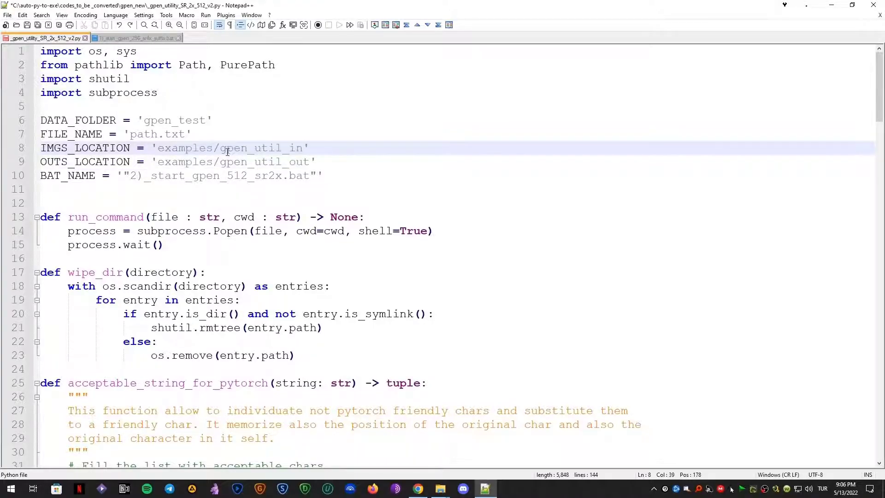
Step: Check both example paths, then select the BAT_NAME value '2)_start_gpen_512_sr2x.bat' on line 10
{"action": "left_click_drag", "start_coordinate": [305, 147], "coordinate": [158, 148]}
{"action": "left_click_drag", "start_coordinate": [308, 162], "coordinate": [159, 162]}
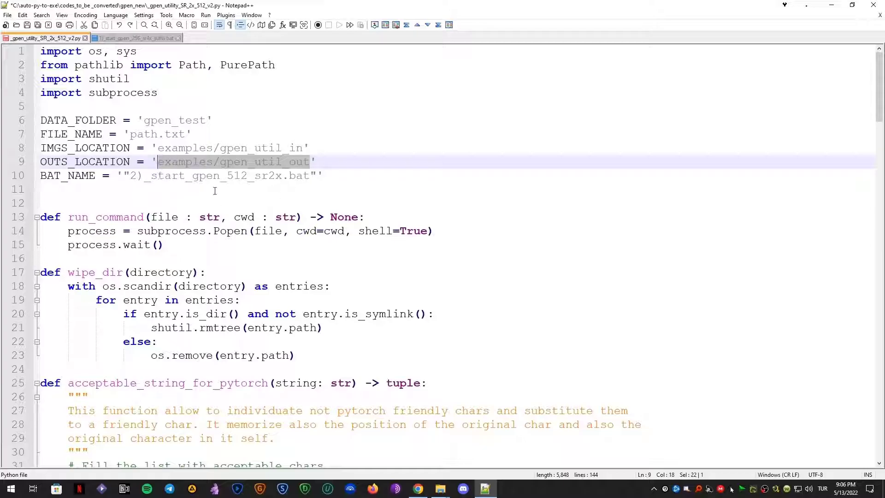
{"action": "left_click", "coordinate": [130, 177]}
{"action": "left_click_drag", "start_coordinate": [130, 178], "coordinate": [310, 181]}
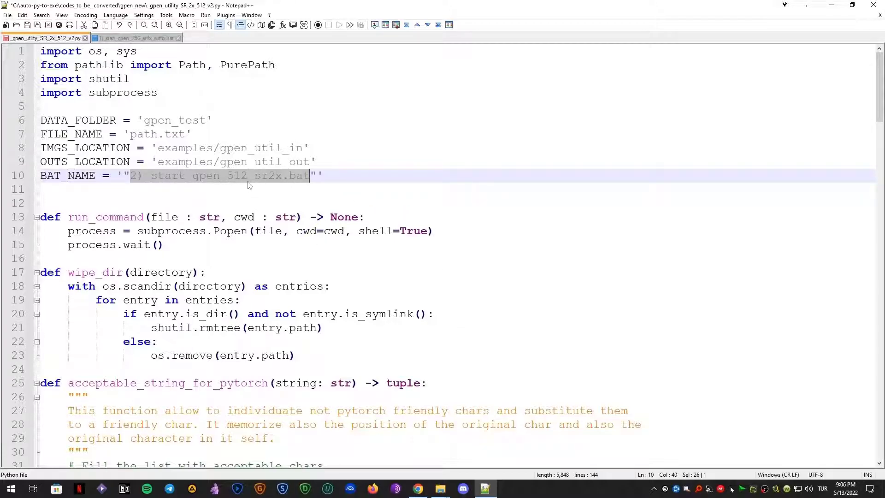
Step: Copy the file name '2)_start_gpen_512_sr4x.bat' from the Gpen folder, cancelling the rename
{"action": "mouse_move", "coordinate": [443, 490]}
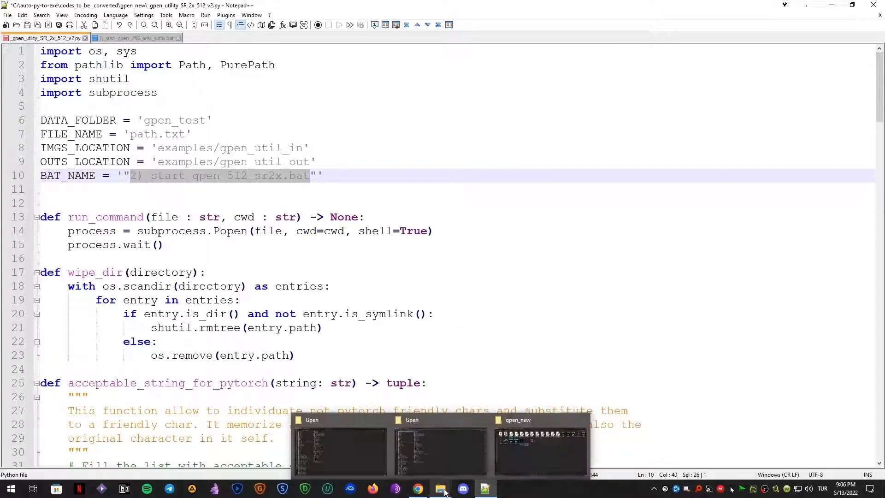
{"action": "left_click", "coordinate": [354, 442]}
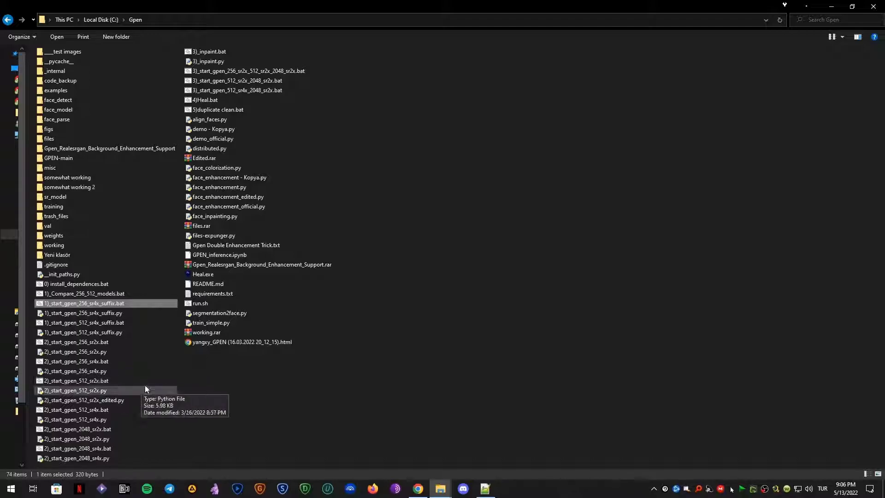
{"action": "left_click", "coordinate": [83, 411]}
{"action": "left_click", "coordinate": [98, 414]}
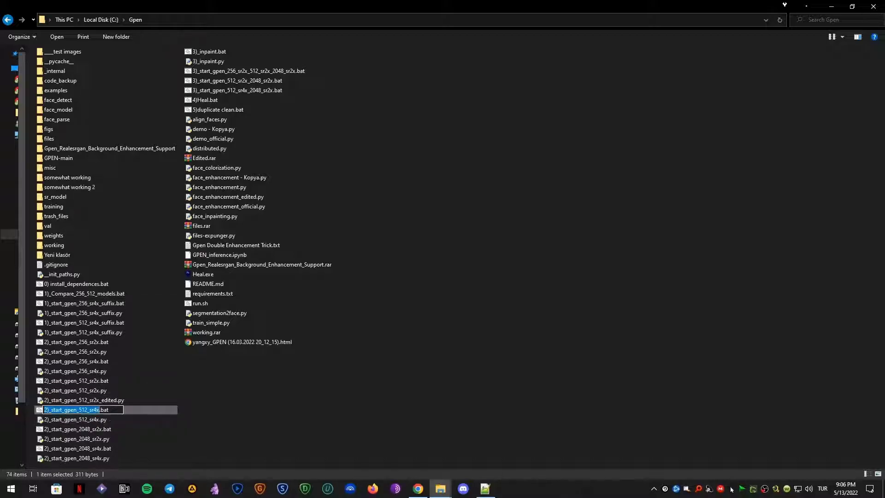
{"action": "right_click", "coordinate": [88, 407]}
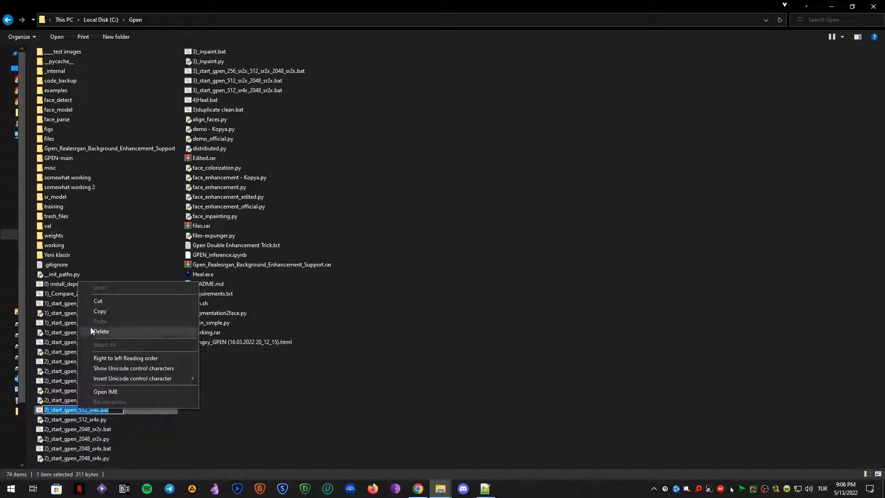
{"action": "left_click", "coordinate": [108, 312]}
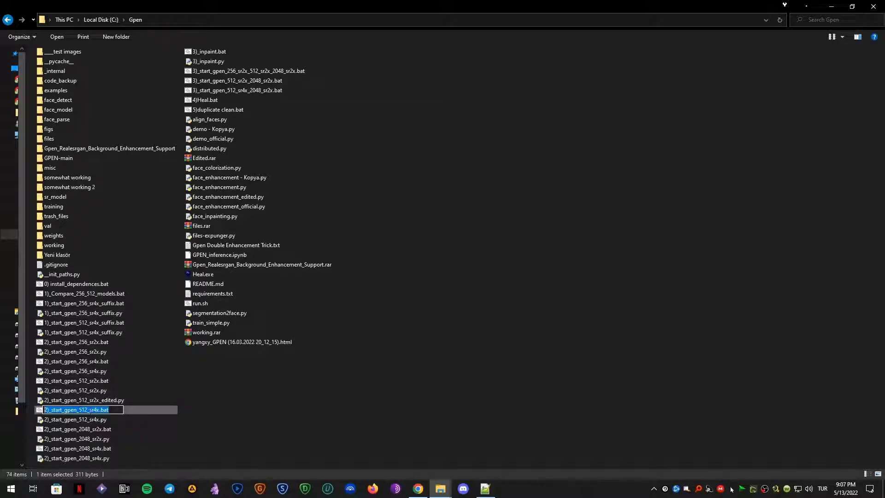
{"action": "left_click", "coordinate": [478, 408]}
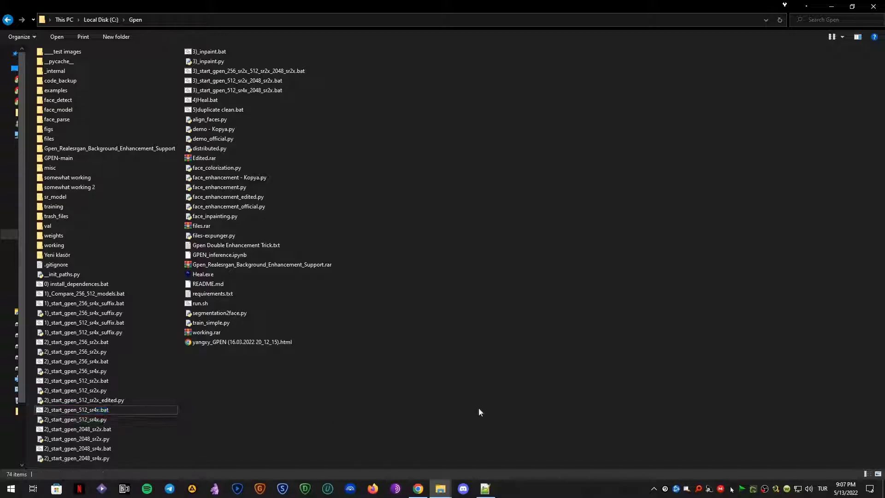
{"action": "left_click", "coordinate": [491, 485]}
Step: Paste '2)_start_gpen_512_sr4x.bat' as the line 10 BAT_NAME and save the script
{"action": "right_click", "coordinate": [229, 175]}
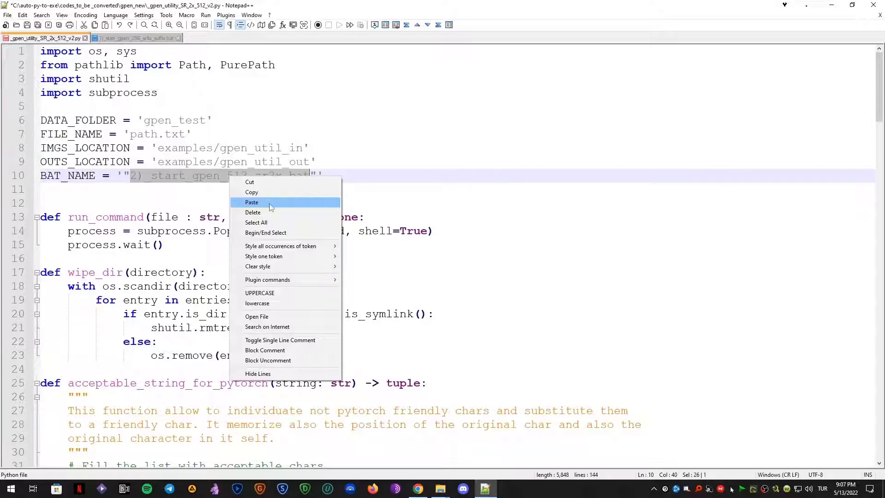
{"action": "left_click", "coordinate": [251, 202]}
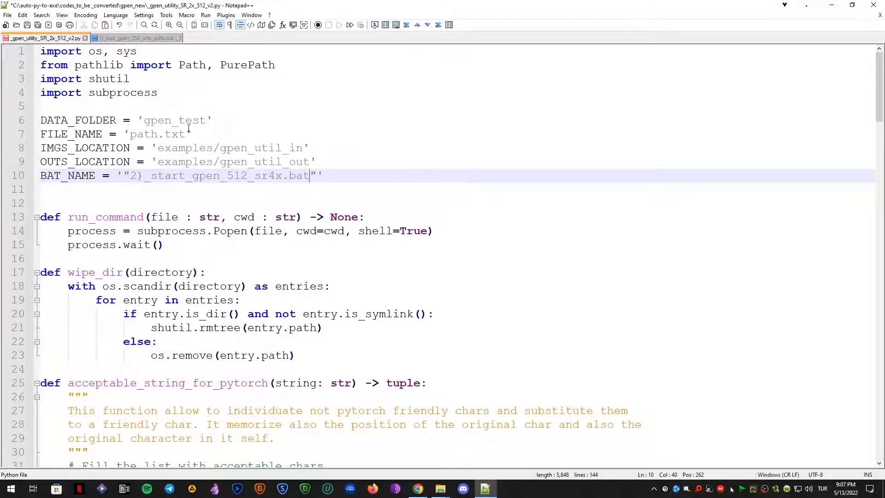
{"action": "left_click", "coordinate": [27, 26]}
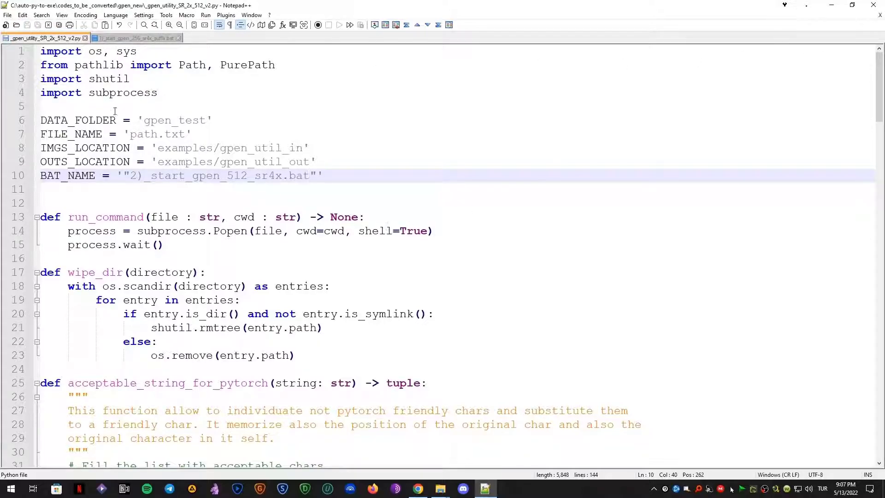
{"action": "scroll", "coordinate": [252, 199], "scroll_direction": "down", "scroll_amount": 1}
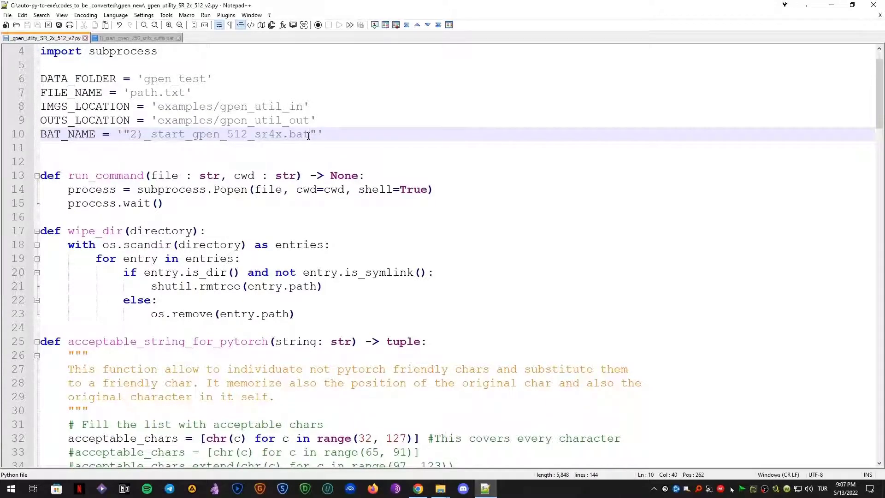
{"action": "scroll", "coordinate": [367, 187], "scroll_direction": "down", "scroll_amount": 2}
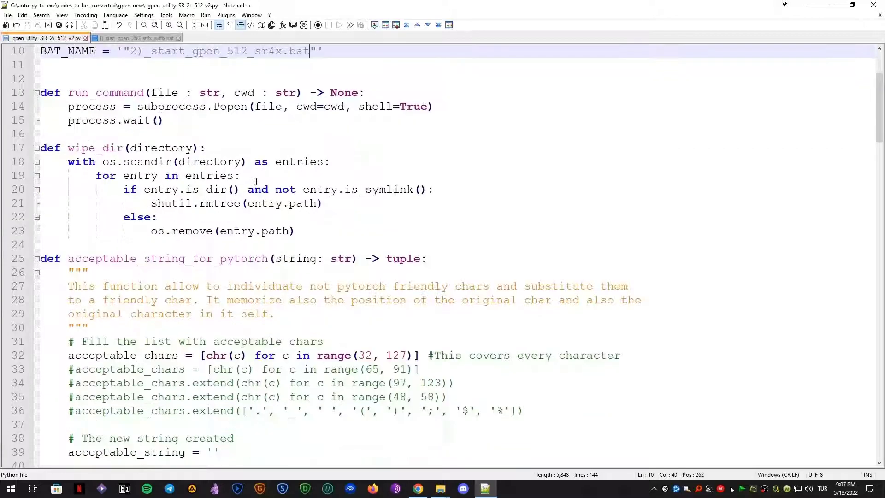
{"action": "scroll", "coordinate": [409, 283], "scroll_direction": "down", "scroll_amount": 1}
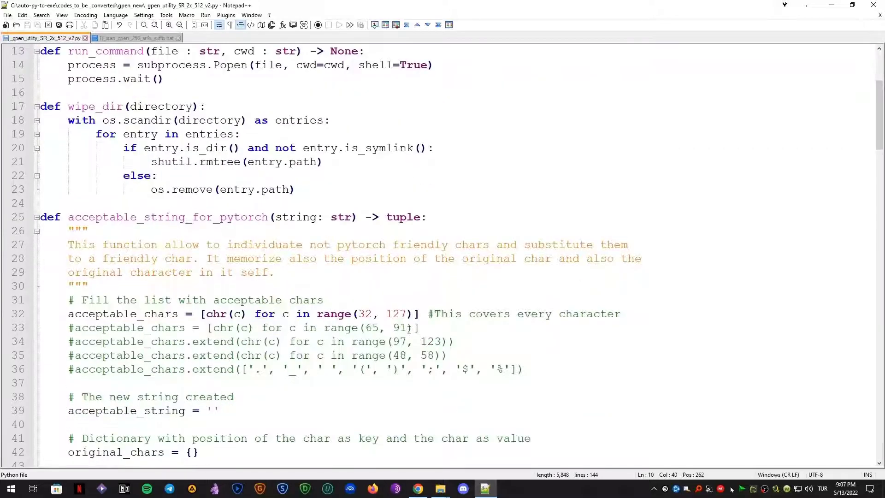
{"action": "scroll", "coordinate": [393, 254], "scroll_direction": "down", "scroll_amount": 1}
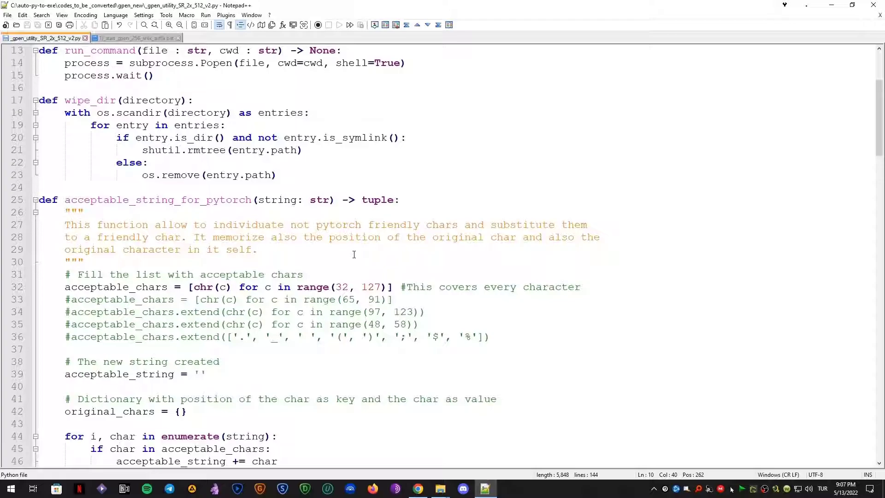
{"action": "scroll", "coordinate": [354, 254], "scroll_direction": "down", "scroll_amount": 1}
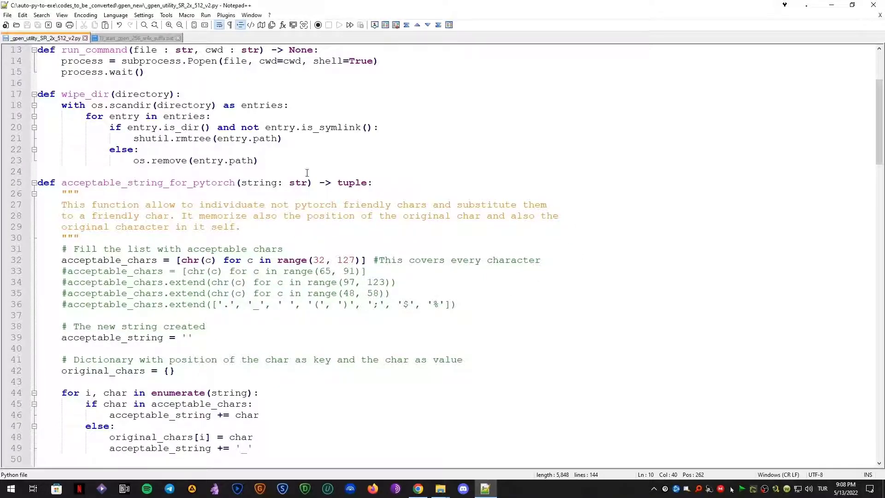
{"action": "left_click", "coordinate": [211, 183]}
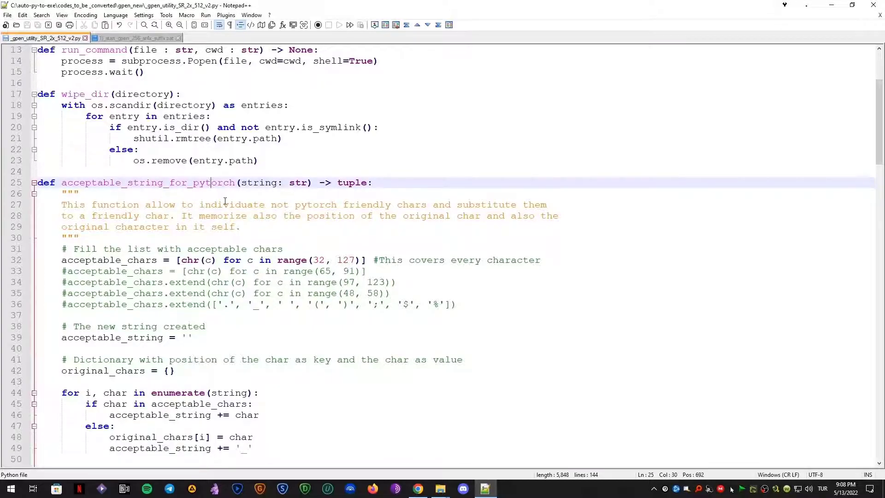
{"action": "scroll", "coordinate": [225, 201], "scroll_direction": "down", "scroll_amount": 2}
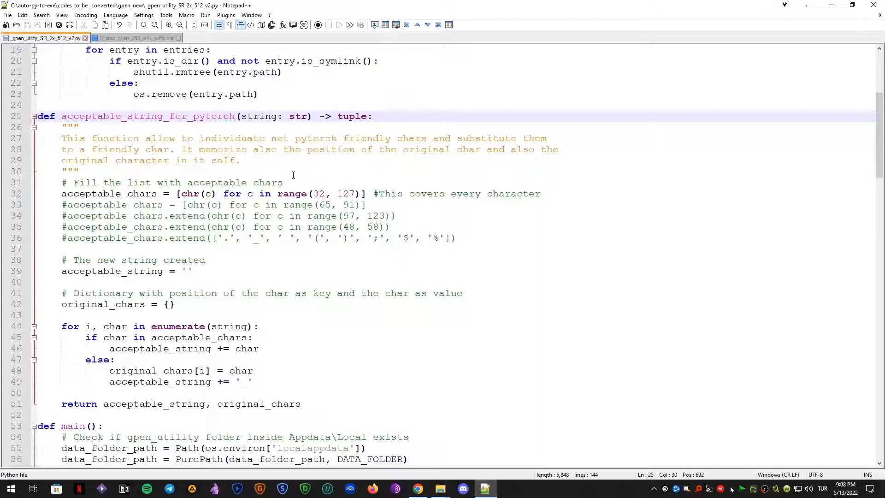
{"action": "scroll", "coordinate": [293, 175], "scroll_direction": "down", "scroll_amount": 10}
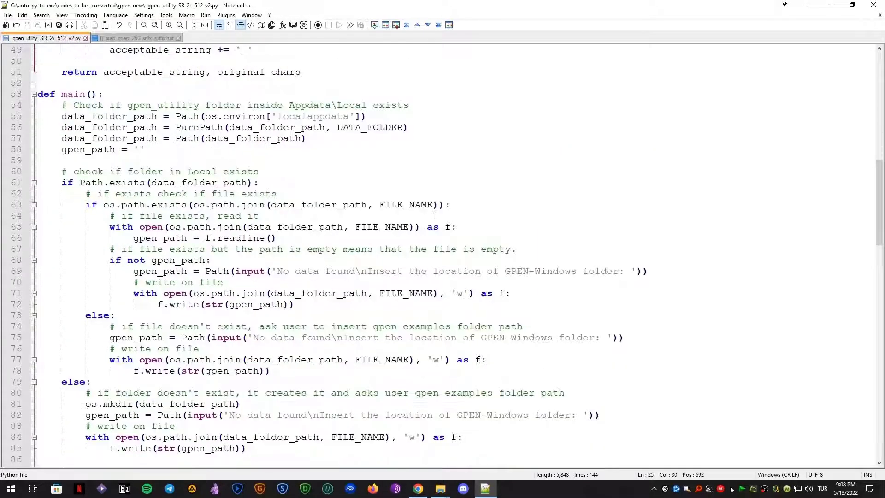
{"action": "scroll", "coordinate": [435, 214], "scroll_direction": "up", "scroll_amount": 3}
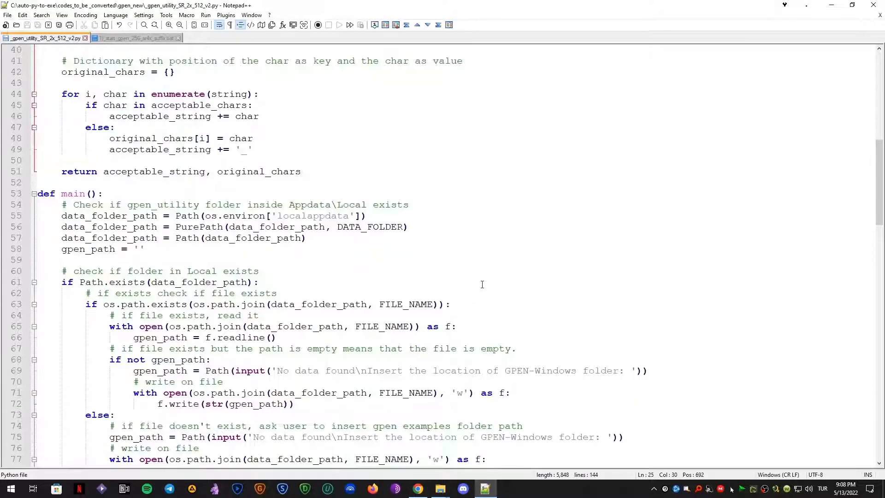
{"action": "scroll", "coordinate": [482, 284], "scroll_direction": "down", "scroll_amount": 8}
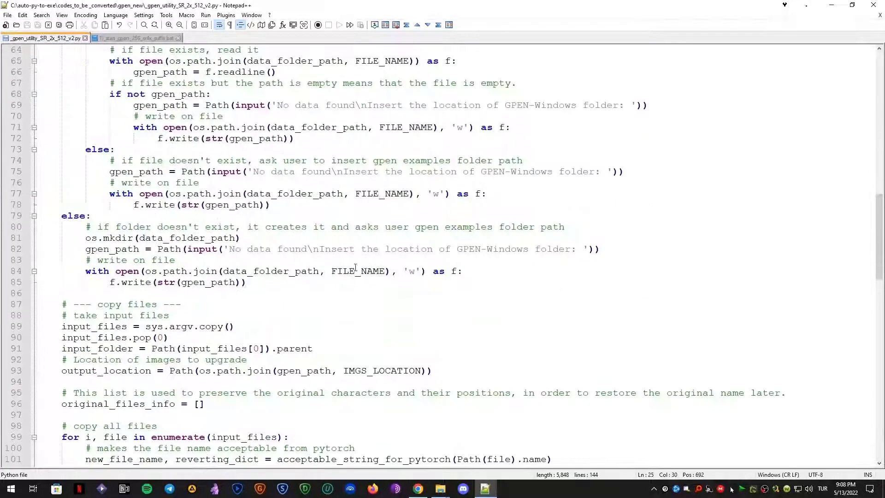
{"action": "scroll", "coordinate": [356, 267], "scroll_direction": "down", "scroll_amount": 5}
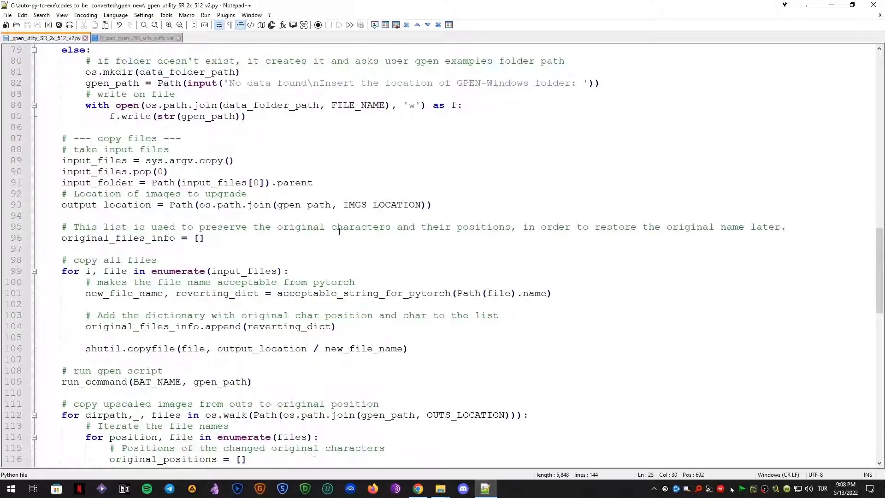
{"action": "scroll", "coordinate": [442, 230], "scroll_direction": "down", "scroll_amount": 8}
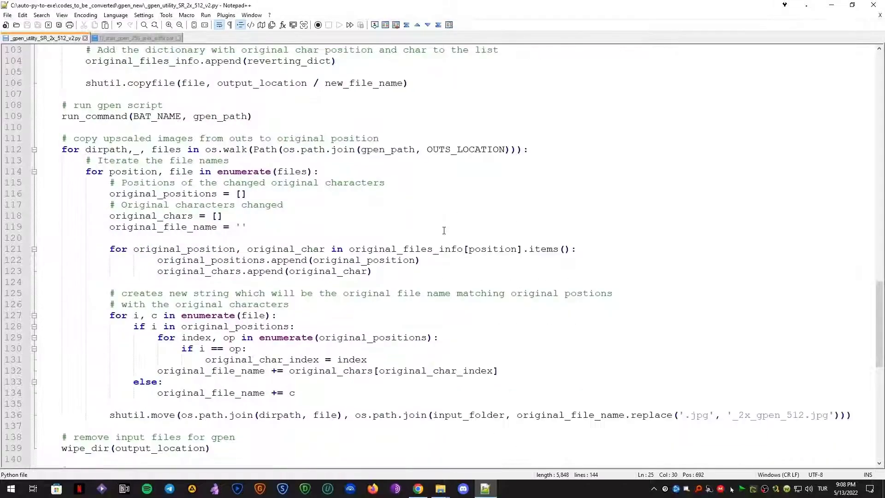
{"action": "scroll", "coordinate": [444, 230], "scroll_direction": "down", "scroll_amount": 2}
{"action": "scroll", "coordinate": [444, 230], "scroll_direction": "up", "scroll_amount": 3}
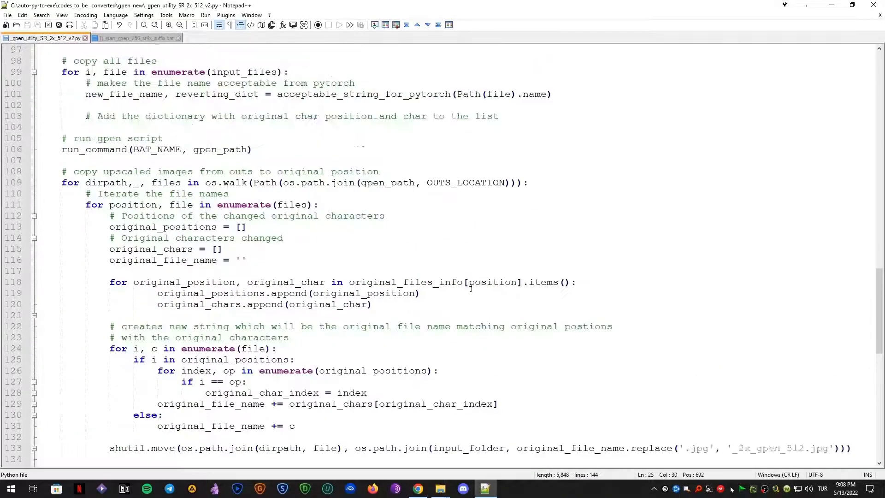
{"action": "scroll", "coordinate": [470, 285], "scroll_direction": "down", "scroll_amount": 2}
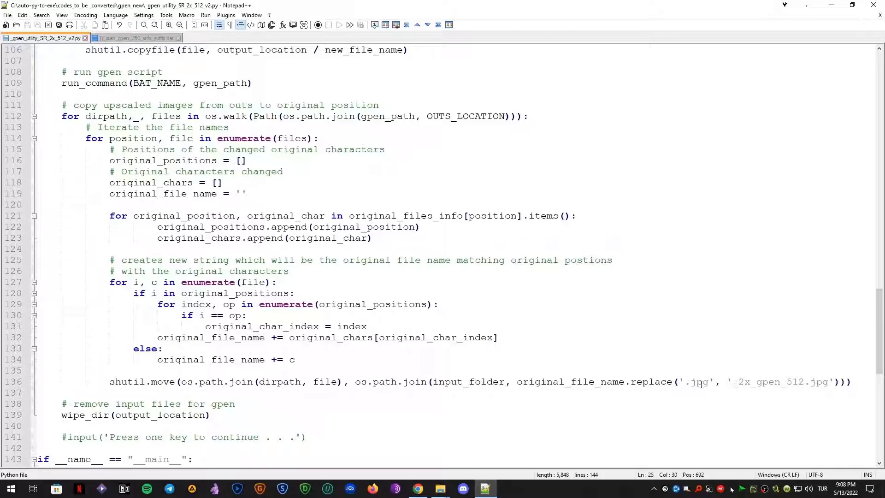
{"action": "left_click_drag", "start_coordinate": [691, 381], "coordinate": [709, 381]}
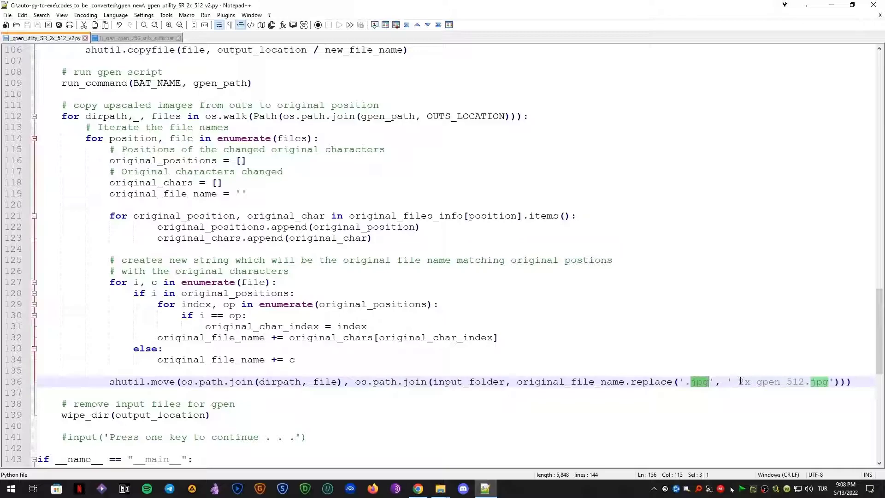
Step: Highlight 'jpg' to compare the input and output extension occurrences in the script
{"action": "double_click", "coordinate": [699, 383]}
{"action": "left_click", "coordinate": [695, 383]}
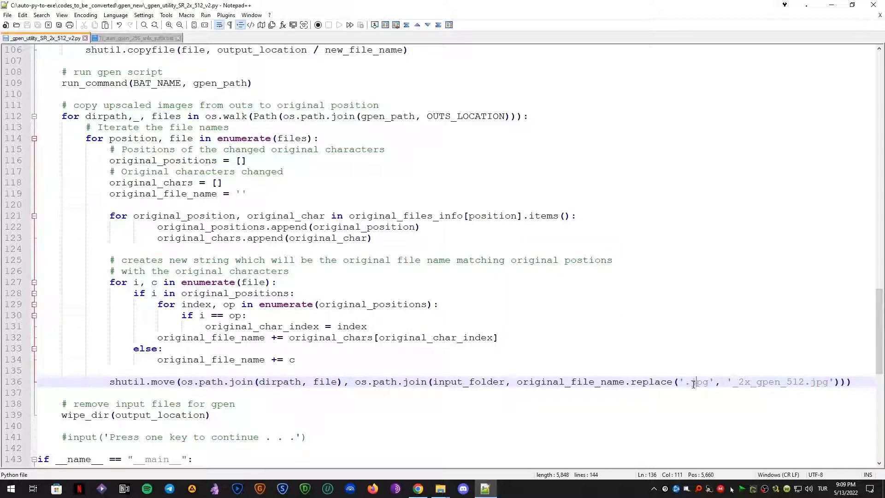
{"action": "left_click_drag", "start_coordinate": [691, 384], "coordinate": [708, 383]}
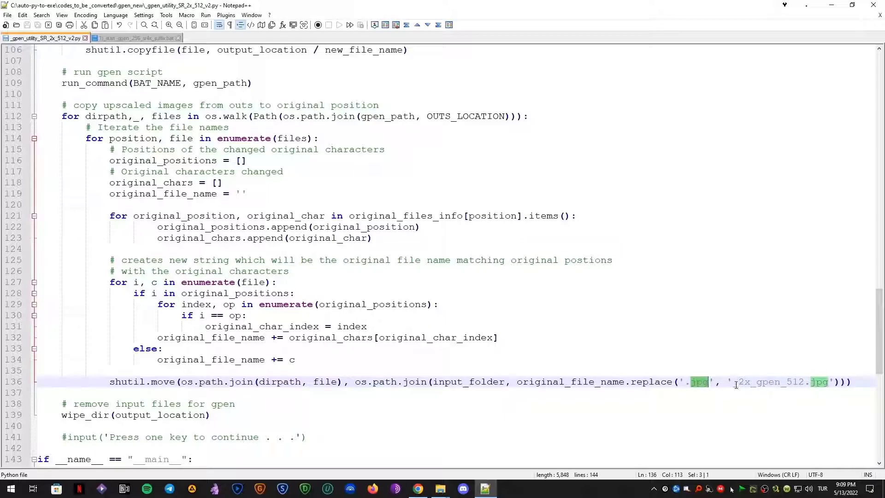
{"action": "left_click_drag", "start_coordinate": [879, 309], "coordinate": [875, 67]}
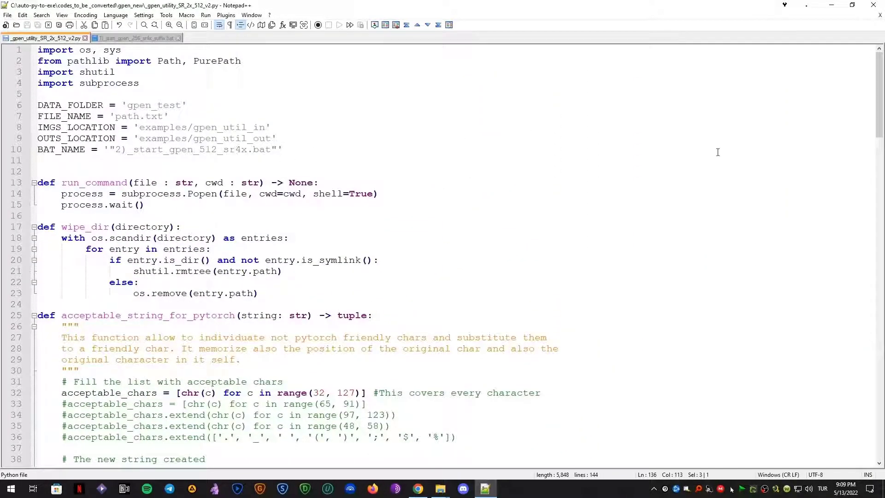
{"action": "left_click_drag", "start_coordinate": [878, 121], "coordinate": [876, 363]}
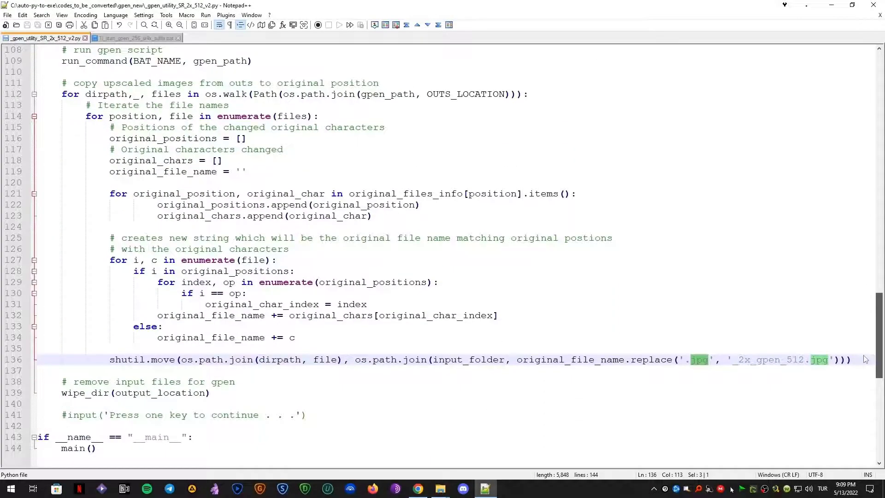
Step: Change line 136's output suffix from '_2x_gpen_512' to '_4x_gpen_512'
{"action": "left_click", "coordinate": [744, 360]}
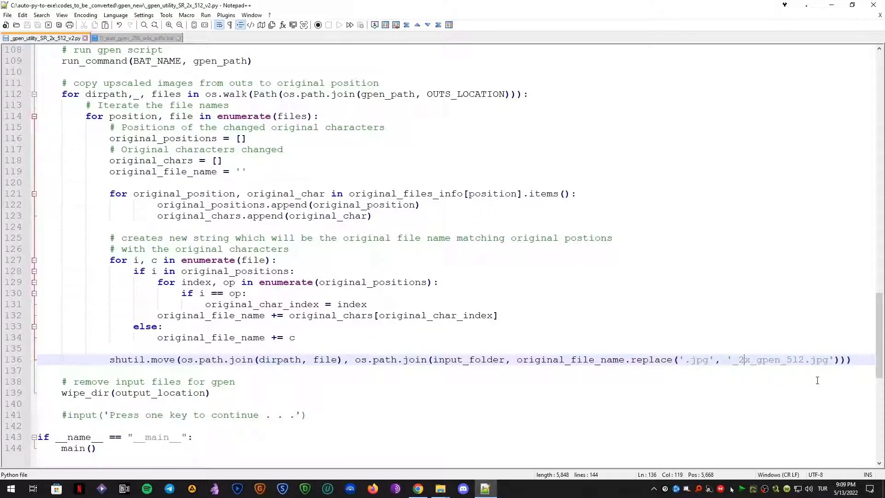
{"action": "key", "text": "BackSpace"}
{"action": "type", "text": "4"}
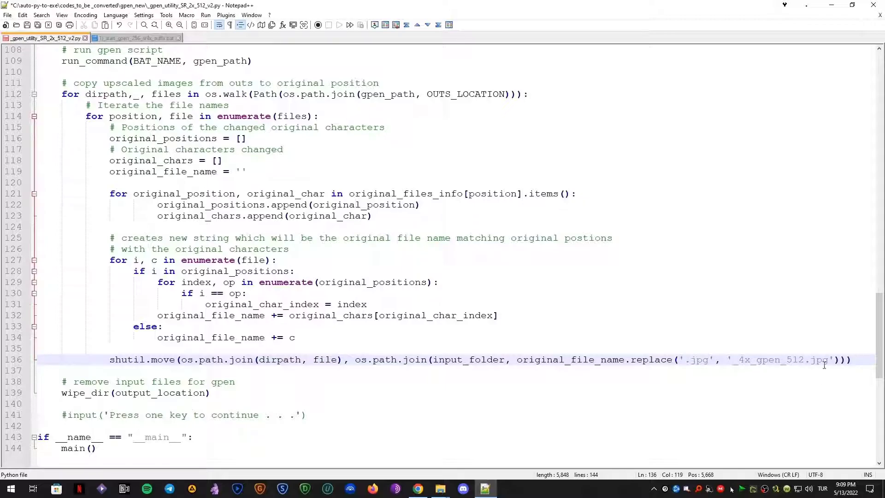
{"action": "key", "text": "Right"}
{"action": "key", "text": "Right"}
{"action": "key", "text": "Right"}
{"action": "key", "text": "Right"}
{"action": "key", "text": "Right"}
{"action": "key", "text": "Right"}
{"action": "key", "text": "Right"}
{"action": "key", "text": "shift+Right"}
{"action": "key", "text": "shift+Right"}
{"action": "key", "text": "shift+Right"}
{"action": "left_click_drag", "start_coordinate": [780, 360], "coordinate": [739, 360]}
{"action": "left_click_drag", "start_coordinate": [733, 360], "coordinate": [807, 363]}
{"action": "type", "text": "asdhahadh"}
{"action": "double_click", "coordinate": [737, 360]}
{"action": "type", "text": "_4x_gpen_512"}
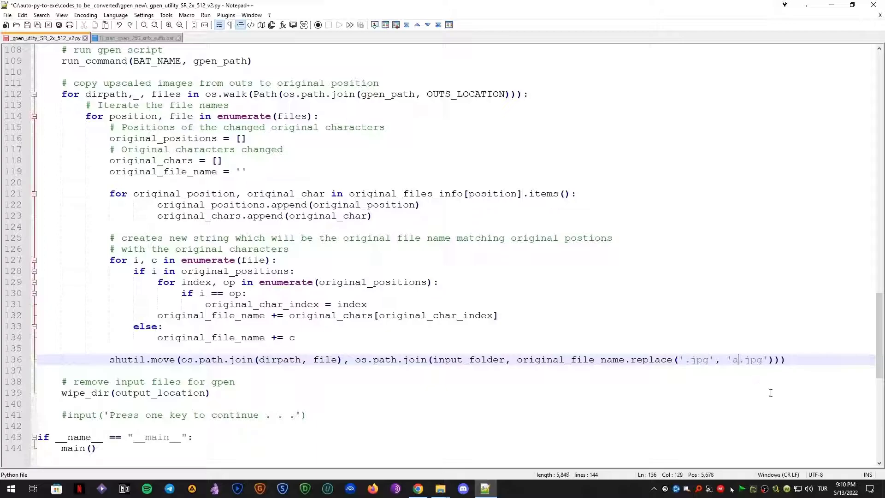
{"action": "left_click_drag", "start_coordinate": [734, 362], "coordinate": [804, 360]}
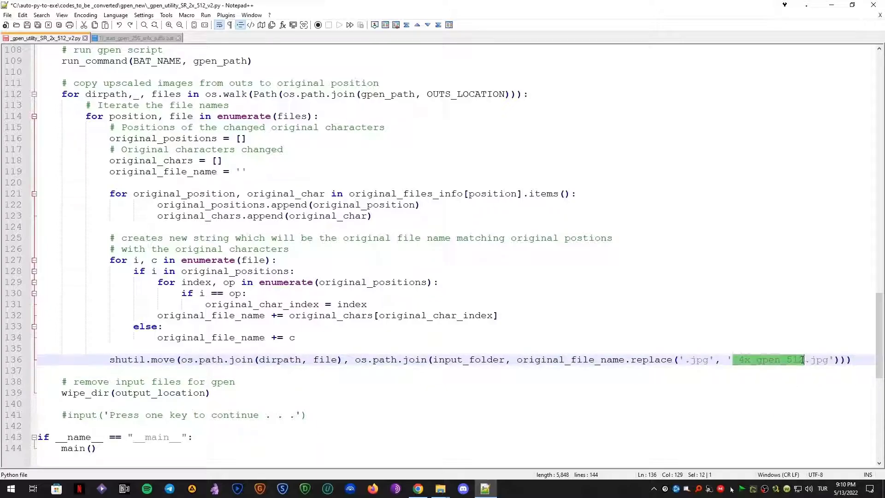
Step: Save the script, scroll back to the top, and minimize Notepad++
{"action": "left_click", "coordinate": [27, 25]}
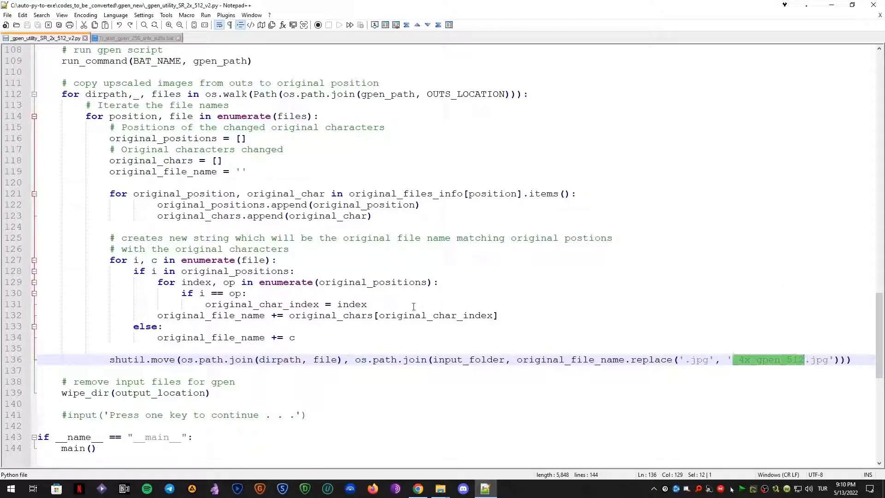
{"action": "scroll", "coordinate": [397, 223], "scroll_direction": "up", "scroll_amount": 20}
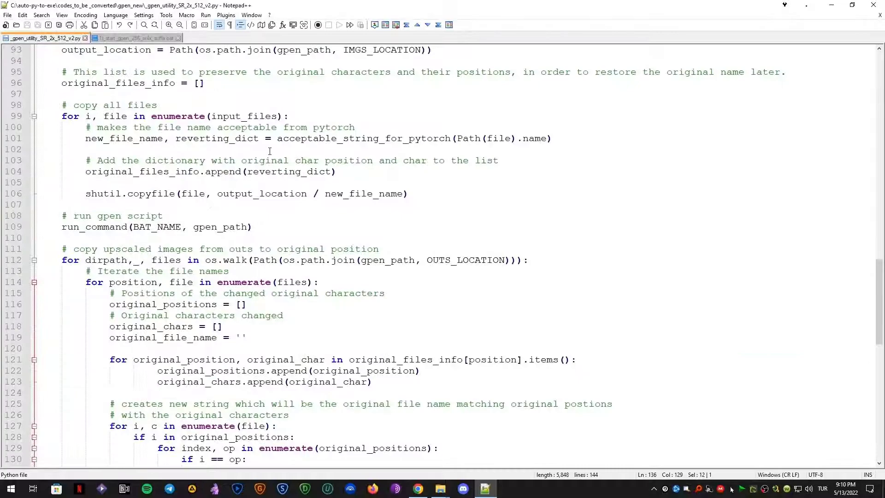
{"action": "scroll", "coordinate": [397, 222], "scroll_direction": "up", "scroll_amount": 9}
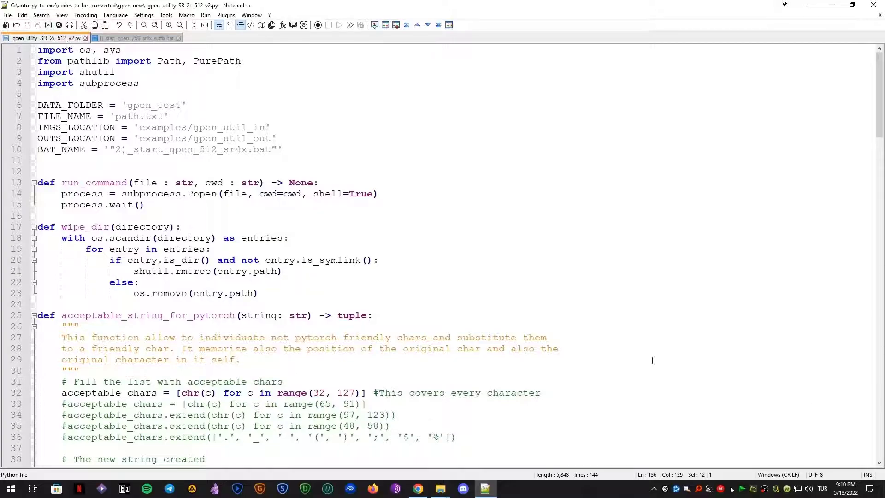
{"action": "left_click", "coordinate": [832, 6]}
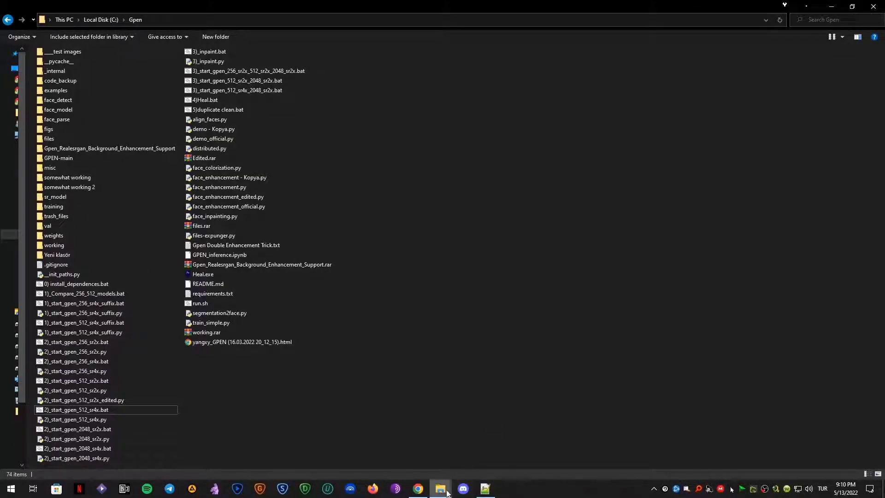
Step: Switch to the File Explorer window showing the gpen_new folder
{"action": "mouse_move", "coordinate": [440, 488]}
{"action": "left_click", "coordinate": [544, 453]}
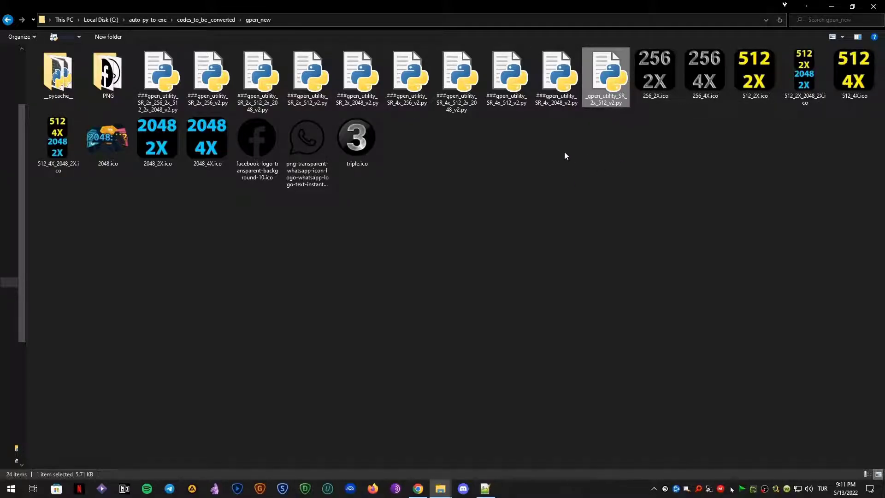
Step: Rename _gpen_utility_SR_2x_512_v2.py to _gpen_utility_SR_4x_512_v2.py
{"action": "right_click", "coordinate": [606, 77]}
{"action": "left_click", "coordinate": [600, 127]}
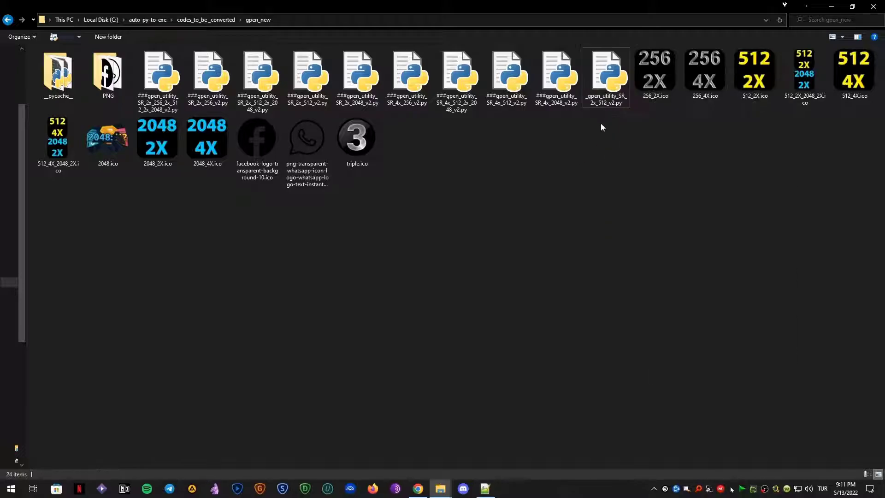
{"action": "left_click", "coordinate": [591, 101]}
{"action": "key", "text": "F2"}
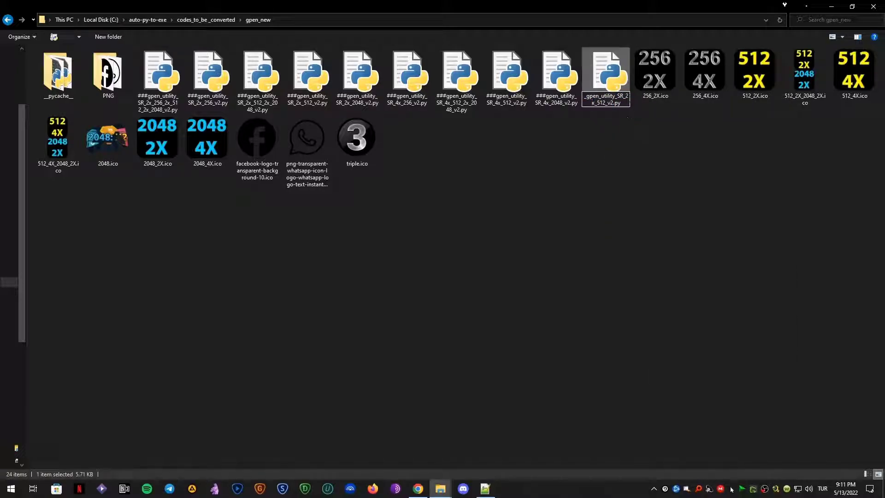
{"action": "key", "text": "BackSpace"}
{"action": "type", "text": "4"}
{"action": "key", "text": "Return"}
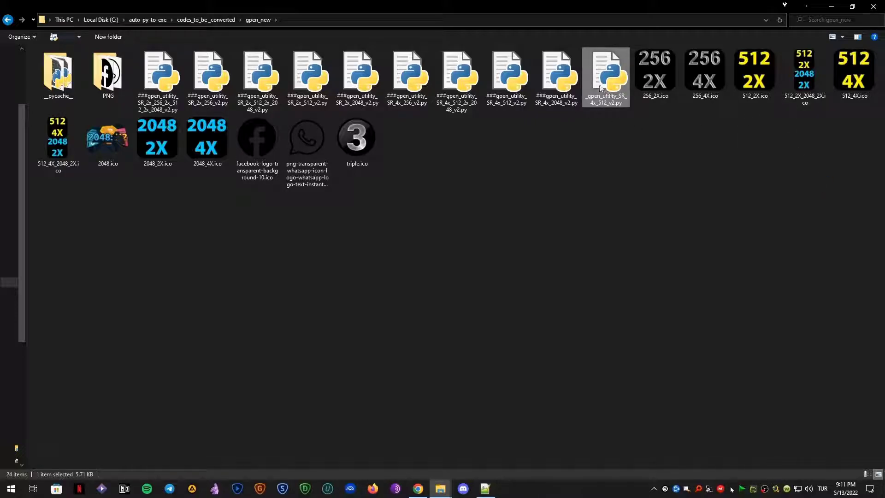
Step: Copy _gpen_utility_SR_4x_512_v2.py and paste a duplicate into gpen_new
{"action": "right_click", "coordinate": [598, 84]}
{"action": "left_click", "coordinate": [635, 304]}
{"action": "right_click", "coordinate": [637, 199]}
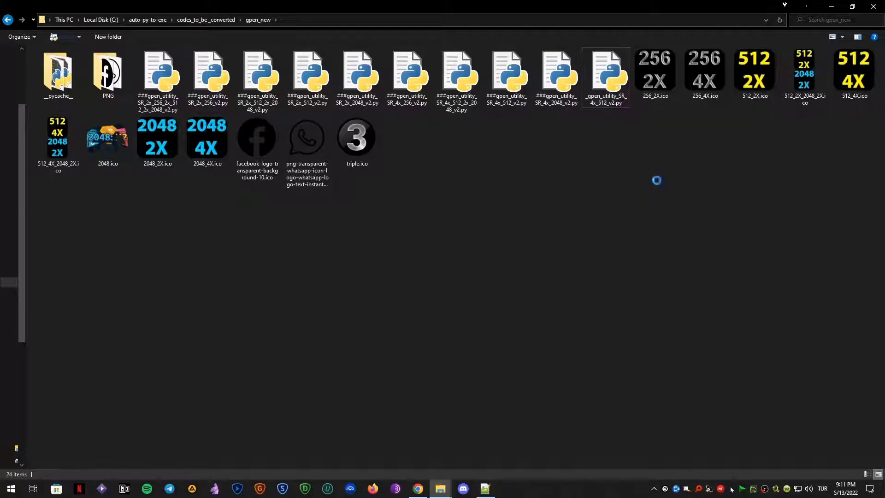
{"action": "left_click", "coordinate": [666, 262]}
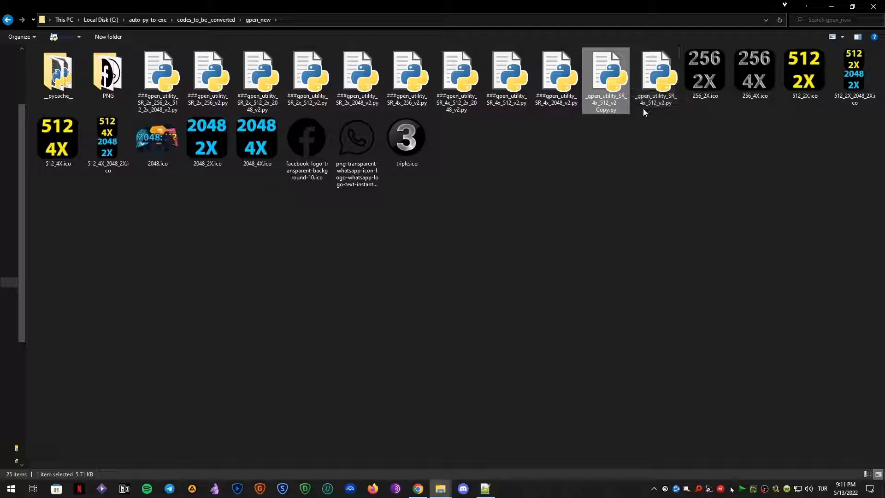
Step: Rename the duplicate to _gpen_utility_SR_2x_512_v2.py, removing the '- Copy' suffix
{"action": "left_click", "coordinate": [607, 111]}
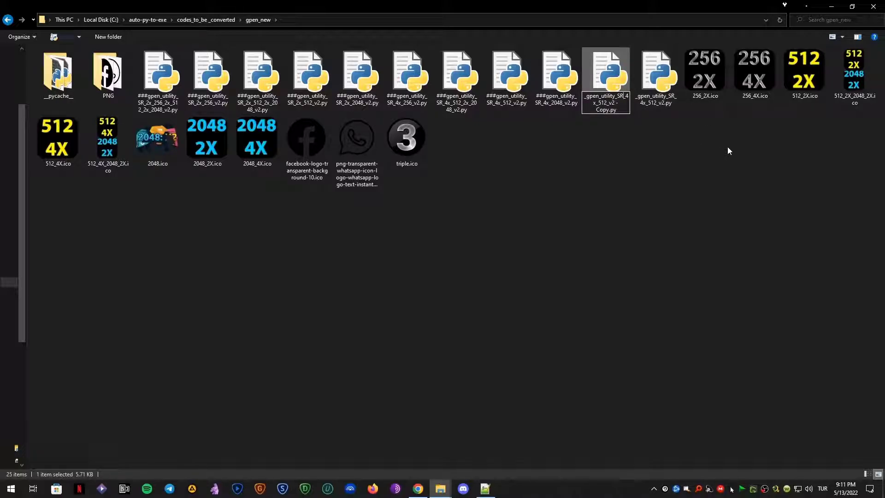
{"action": "key", "text": "Delete"}
{"action": "type", "text": "2"}
{"action": "key", "text": "Return"}
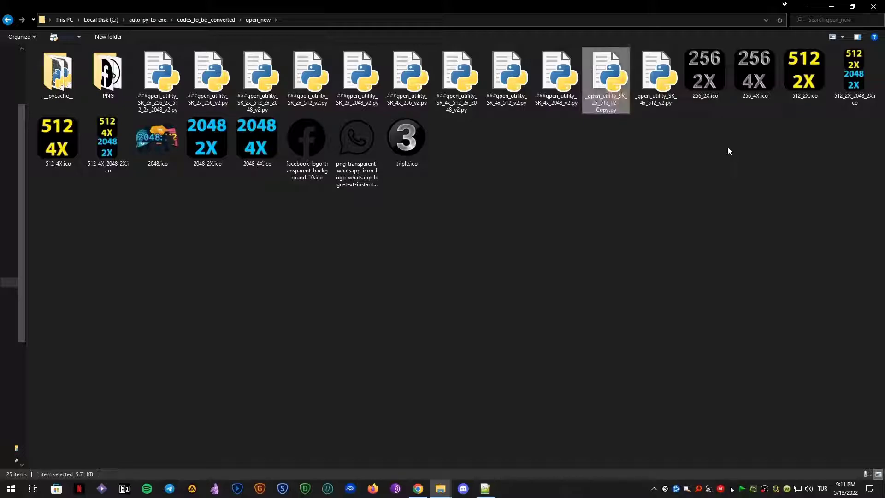
{"action": "left_click", "coordinate": [619, 104]}
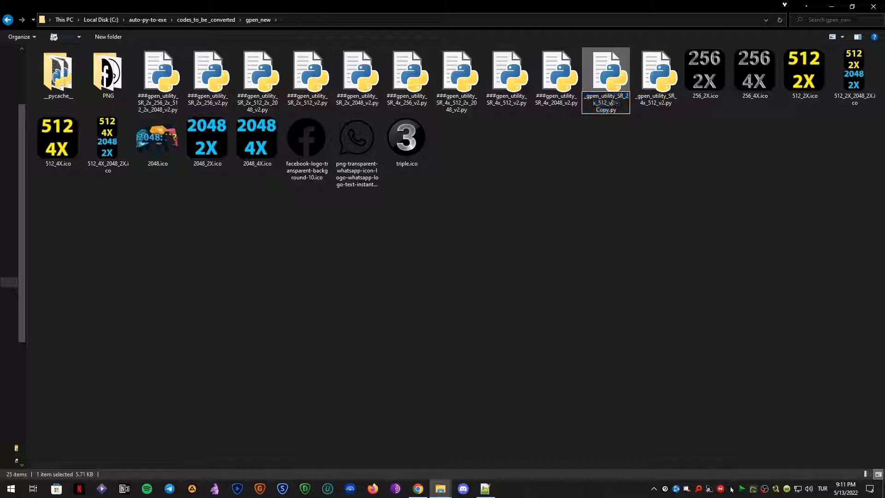
{"action": "left_click", "coordinate": [614, 103]}
{"action": "left_click_drag", "start_coordinate": [613, 102], "coordinate": [612, 114]}
{"action": "key", "text": "BackSpace"}
{"action": "key", "text": "Return"}
Step: Open _gpen_utility_SR_2x_512_v2.py with Edit with Notepad++
{"action": "left_click", "coordinate": [664, 173]}
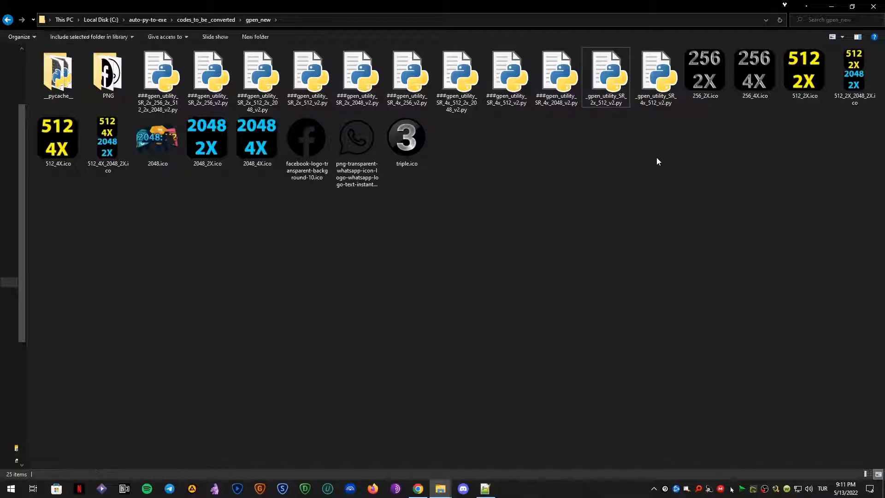
{"action": "right_click", "coordinate": [603, 75]}
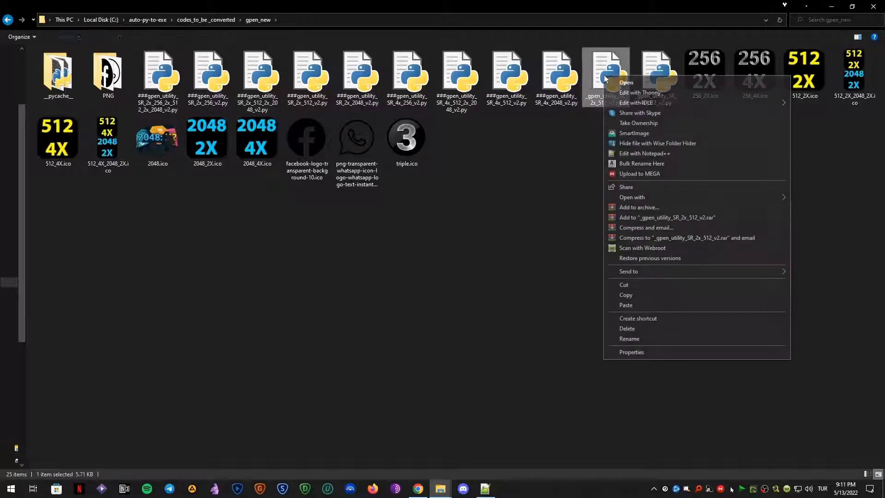
{"action": "left_click", "coordinate": [639, 153]}
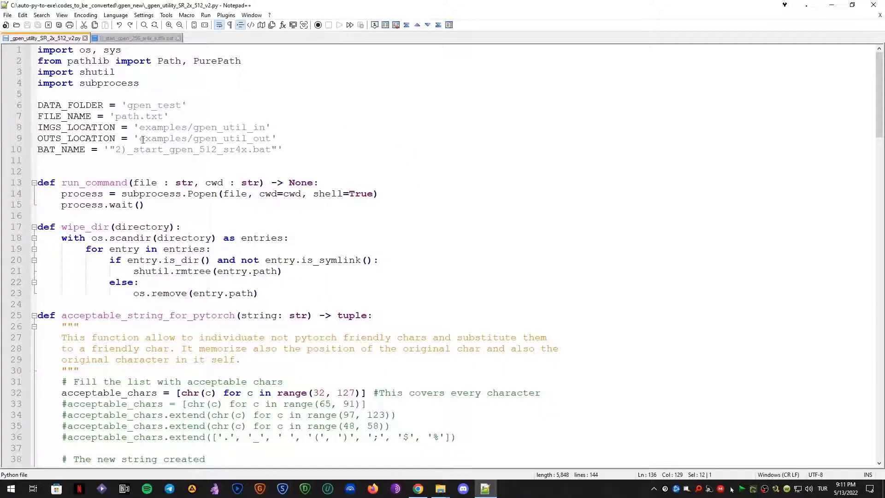
Step: Copy the name '2)_start_gpen_512_sr2x.bat' from the Gpen folder without renaming it
{"action": "left_click_drag", "start_coordinate": [126, 102], "coordinate": [182, 101]}
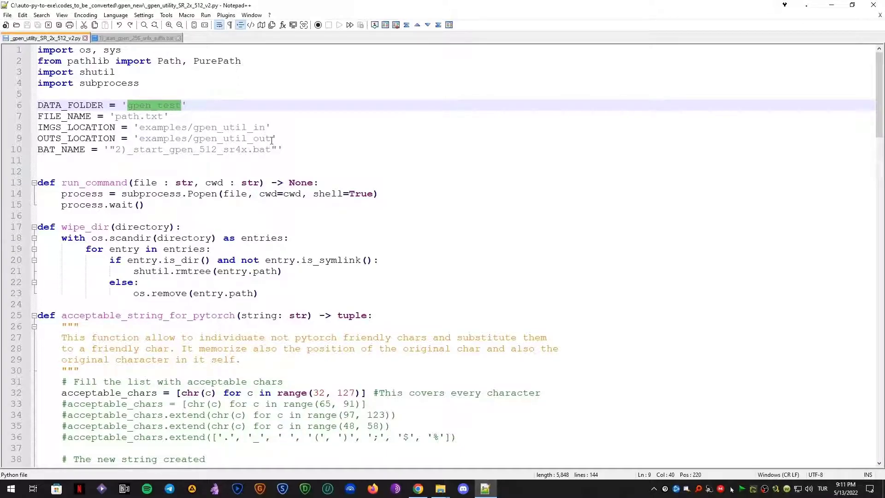
{"action": "left_click_drag", "start_coordinate": [271, 138], "coordinate": [126, 116]}
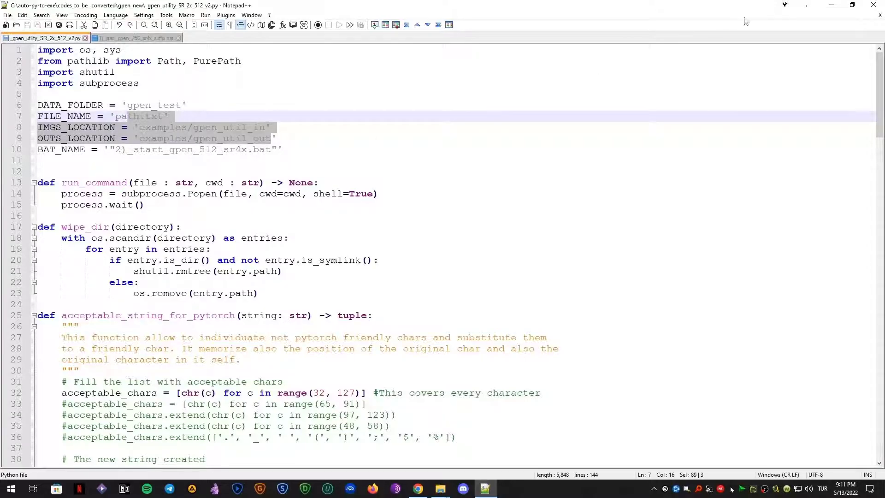
{"action": "left_click", "coordinate": [832, 6]}
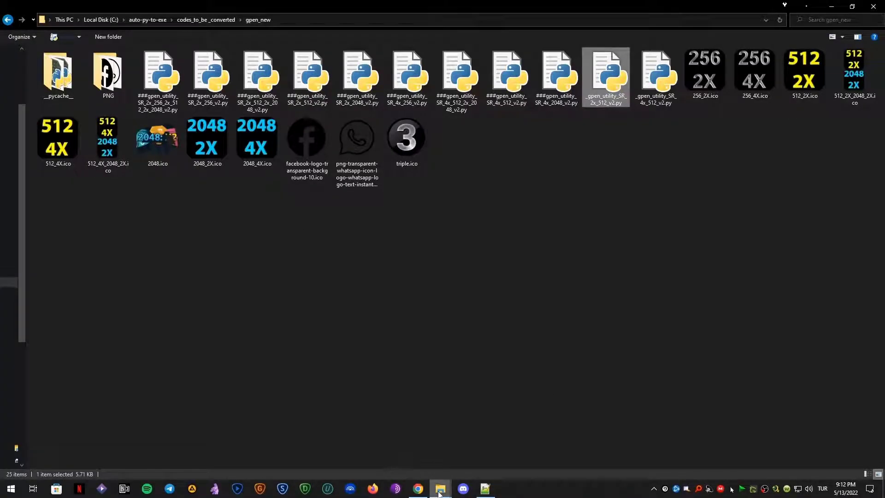
{"action": "mouse_move", "coordinate": [440, 489]}
{"action": "left_click", "coordinate": [358, 438]}
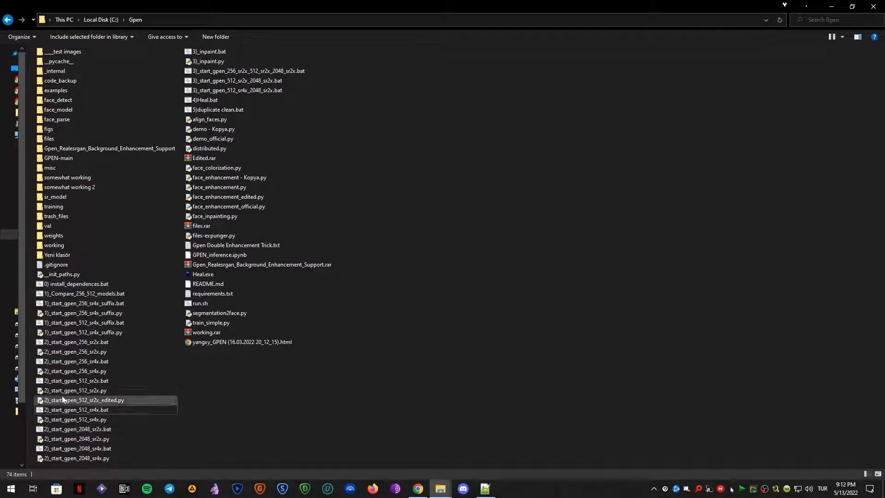
{"action": "left_click", "coordinate": [92, 383]}
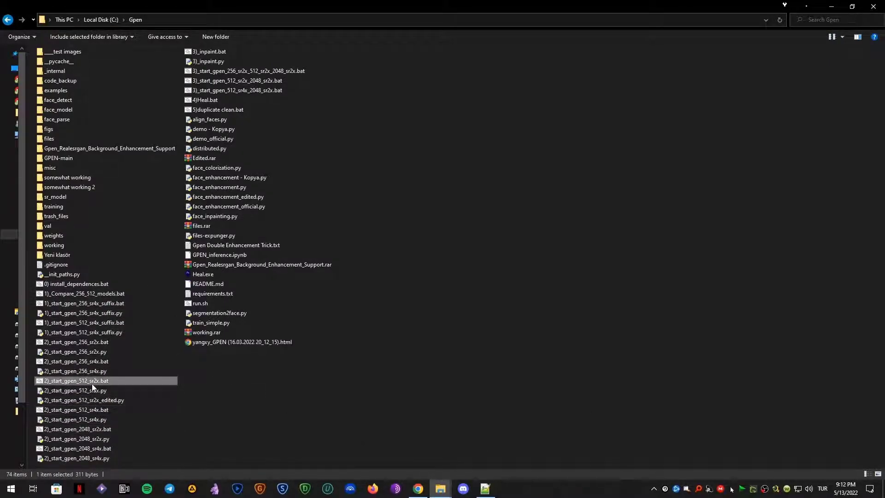
{"action": "key", "text": "F2"}
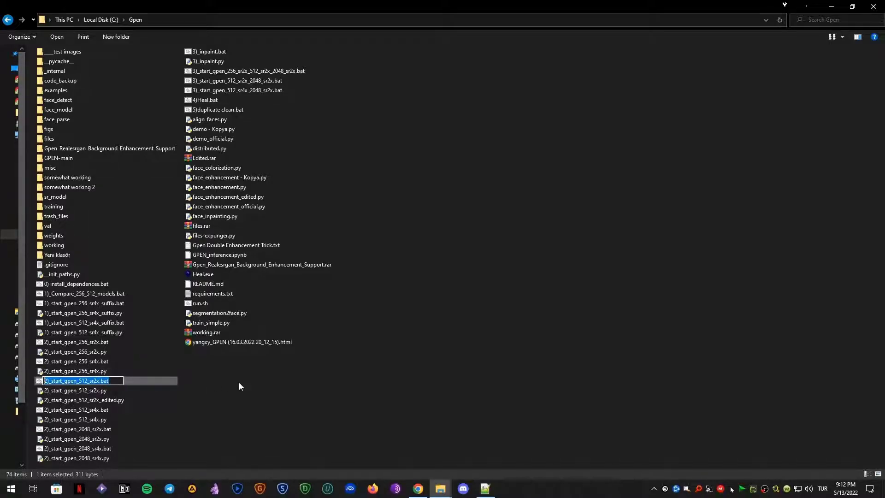
{"action": "left_click", "coordinate": [501, 397]}
{"action": "left_click", "coordinate": [483, 490]}
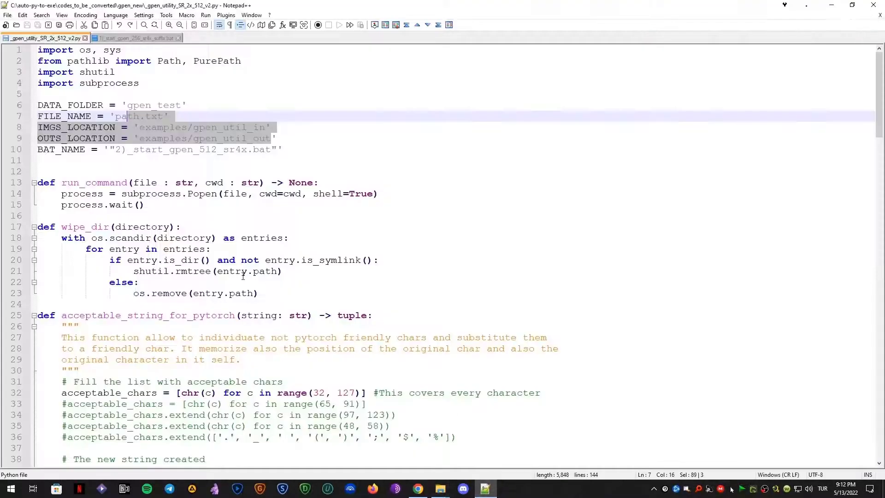
Step: Paste '2)_start_gpen_512_sr2x.bat' over the line 10 BAT_NAME and save
{"action": "left_click_drag", "start_coordinate": [275, 150], "coordinate": [115, 152]}
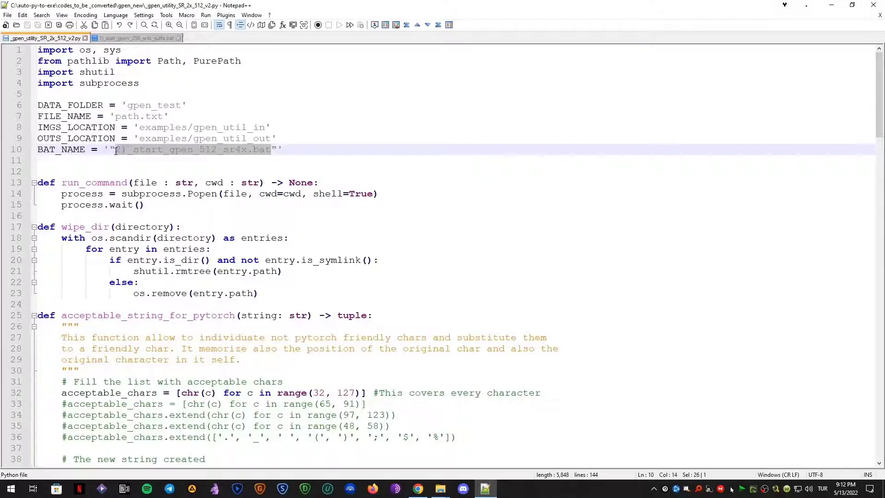
{"action": "key", "text": "ctrl+v"}
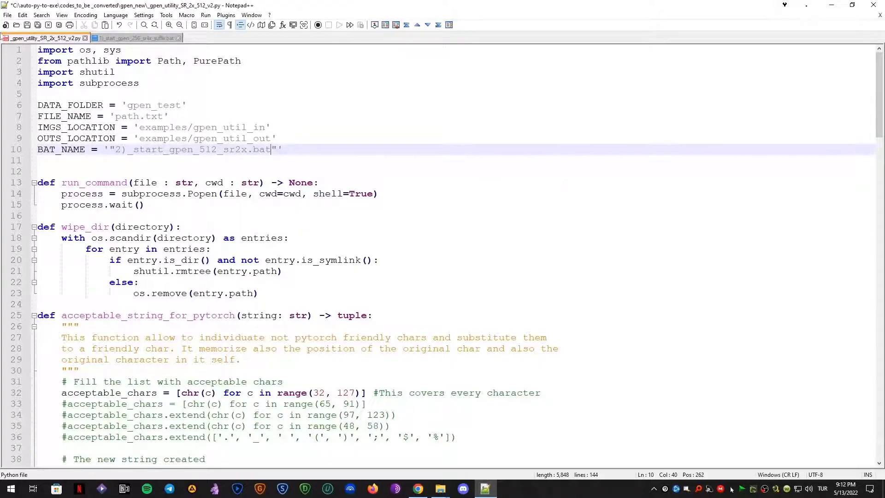
{"action": "left_click", "coordinate": [27, 25]}
{"action": "scroll", "coordinate": [752, 288], "scroll_direction": "down", "scroll_amount": 20}
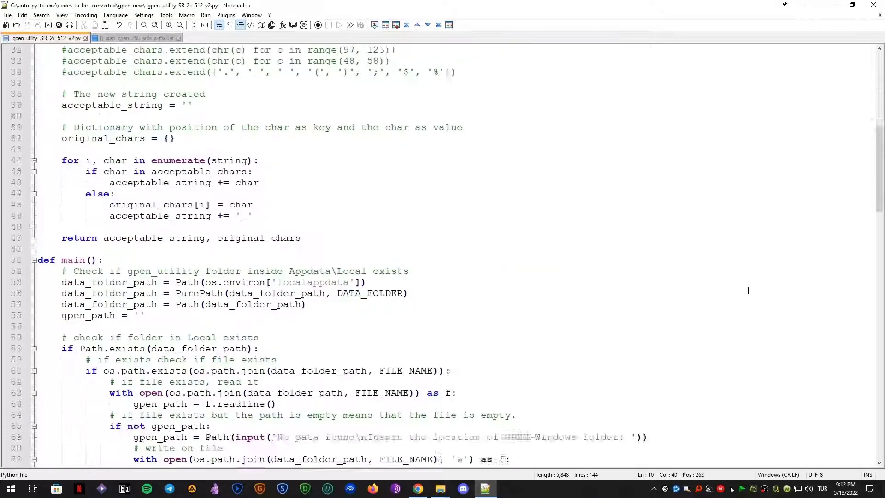
{"action": "scroll", "coordinate": [747, 290], "scroll_direction": "down", "scroll_amount": 4}
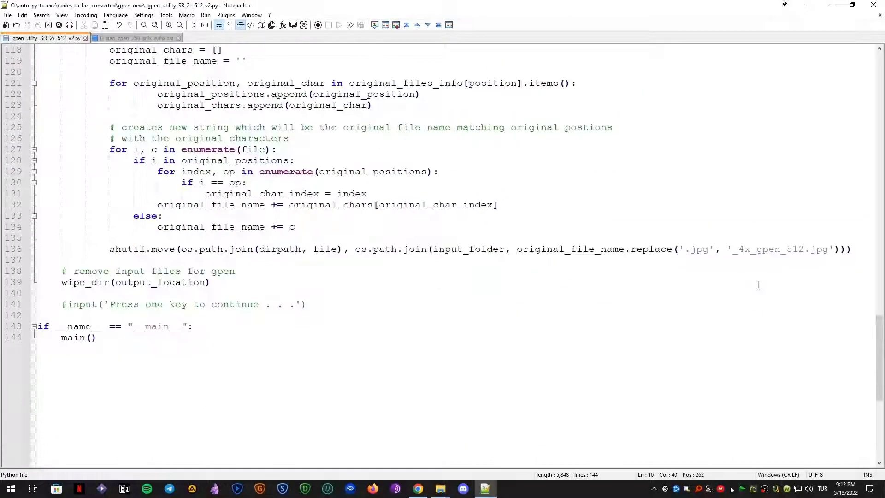
Step: Change line 136's '_4x' suffix to '_2x_gpen_512', save, and close Notepad++
{"action": "left_click", "coordinate": [743, 251]}
{"action": "key", "text": "BackSpace"}
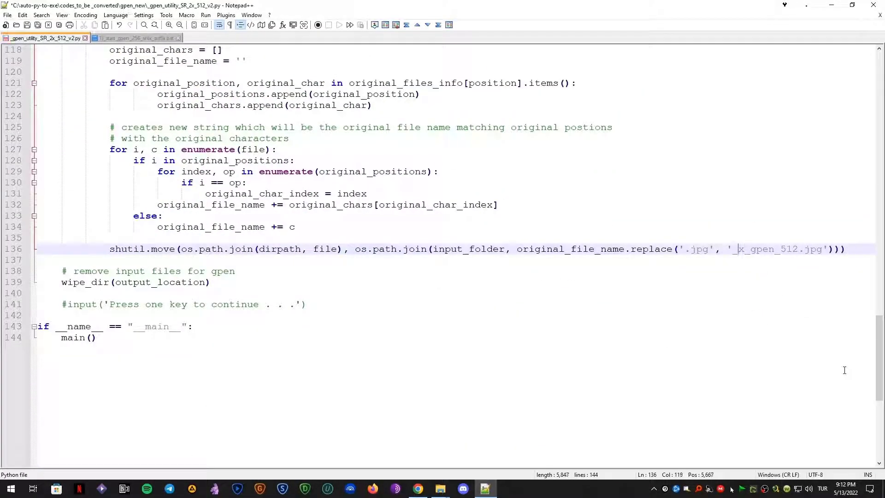
{"action": "type", "text": "2"}
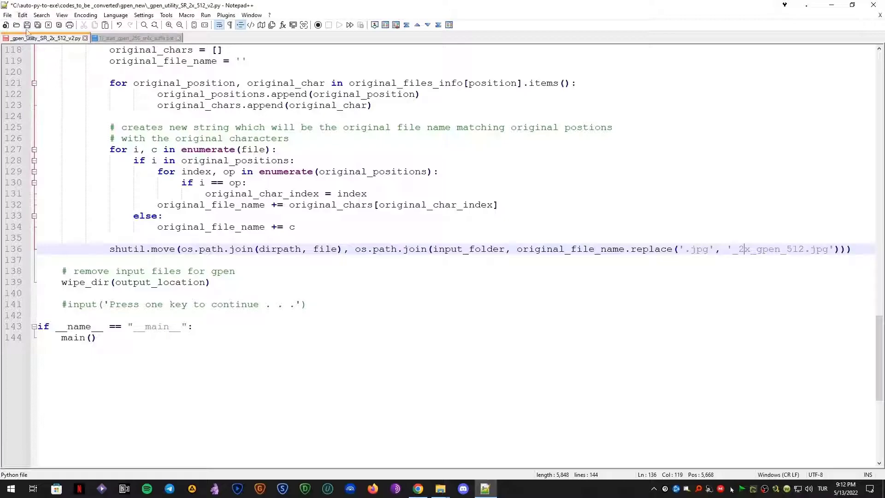
{"action": "left_click", "coordinate": [27, 25]}
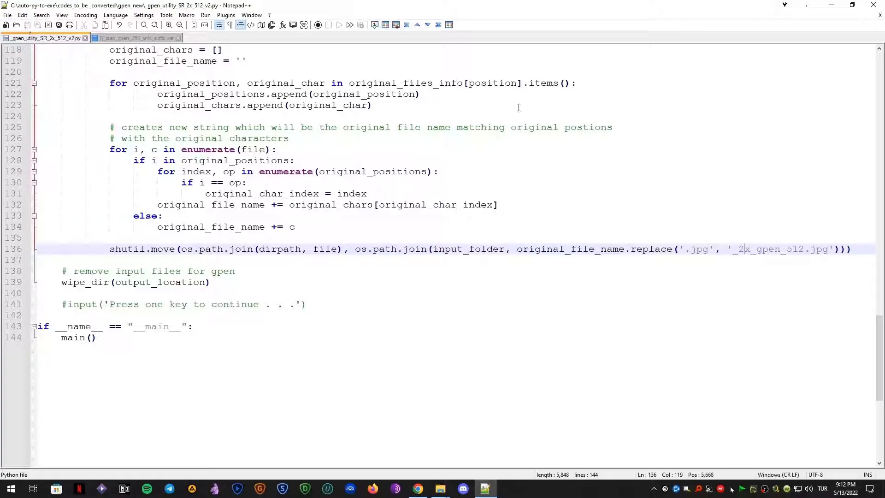
{"action": "left_click", "coordinate": [873, 5]}
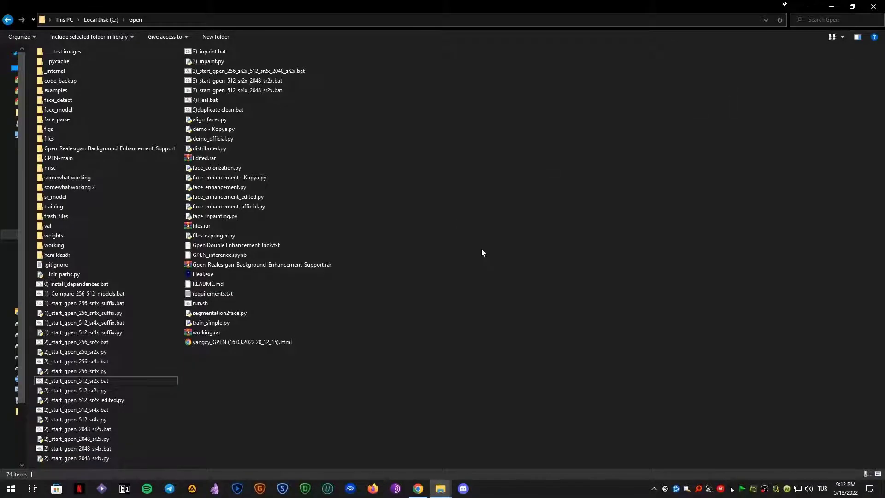
Step: Minimize the gpen_new and other Explorer windows, then launch Auto Py to Exe from the desktop
{"action": "left_click", "coordinate": [440, 488]}
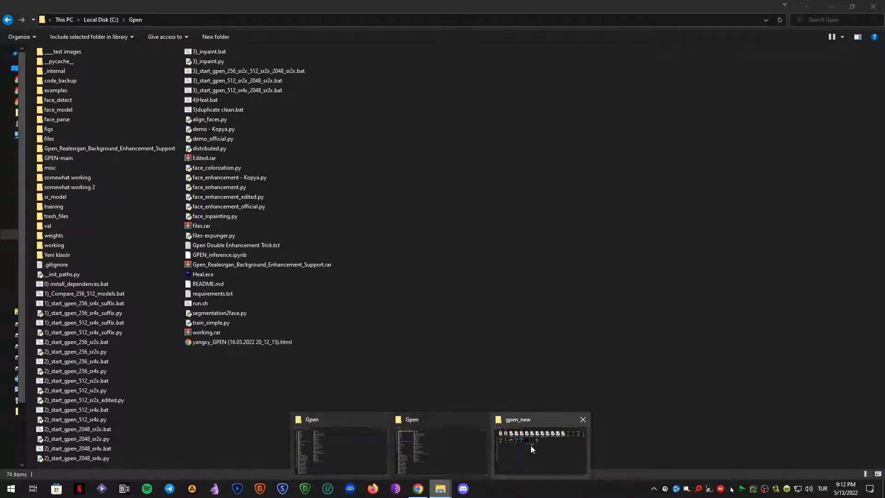
{"action": "left_click", "coordinate": [543, 455]}
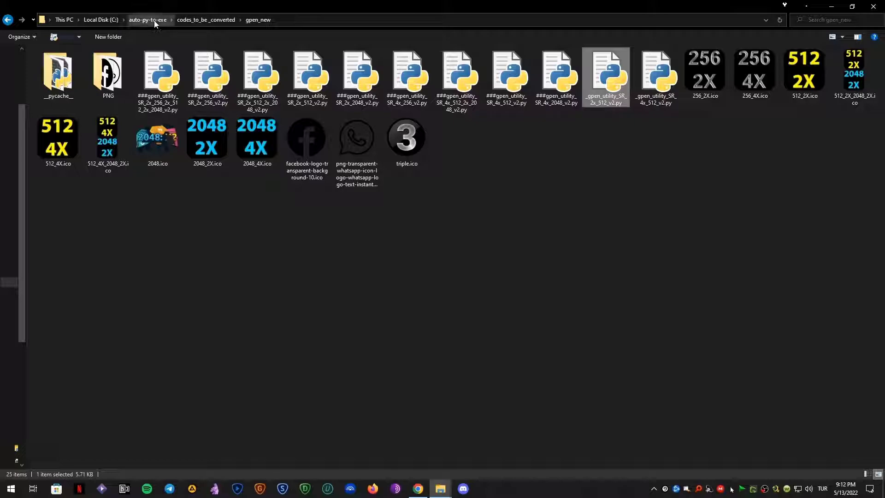
{"action": "left_click", "coordinate": [833, 9]}
{"action": "left_click", "coordinate": [832, 8]}
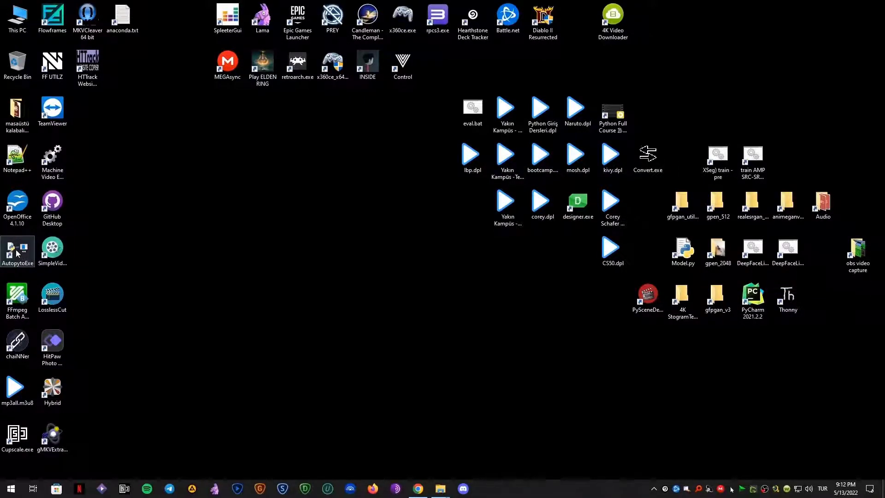
{"action": "double_click", "coordinate": [17, 253]}
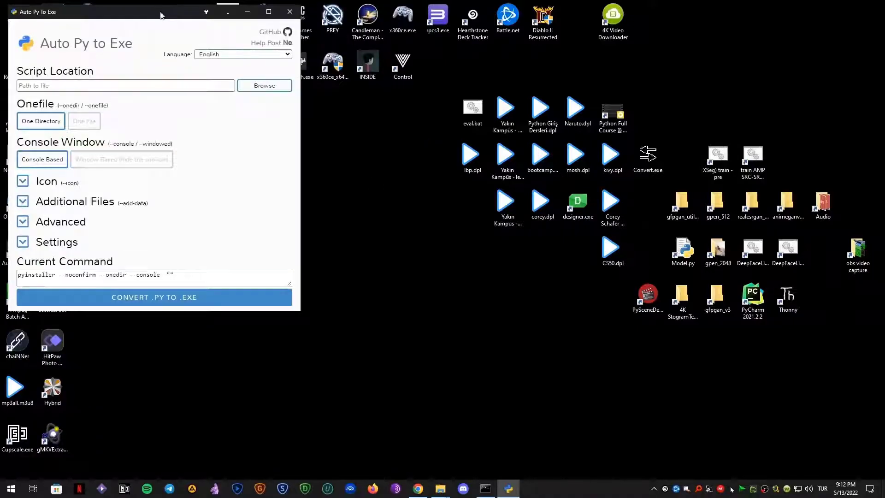
Step: Enlarge the Auto Py to Exe window and browse to gpen_new's _gpen_utility_SR_2x_512_v2.py as the script
{"action": "left_click_drag", "start_coordinate": [160, 13], "coordinate": [481, 94]}
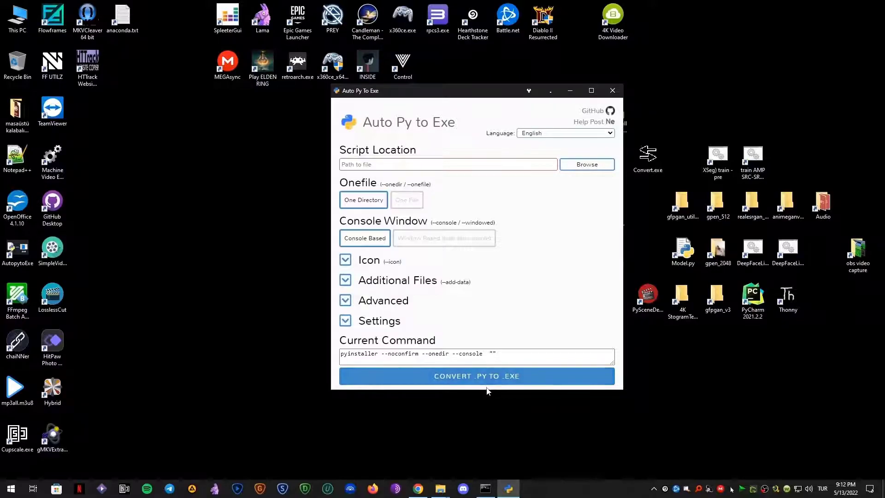
{"action": "left_click_drag", "start_coordinate": [490, 389], "coordinate": [492, 462]}
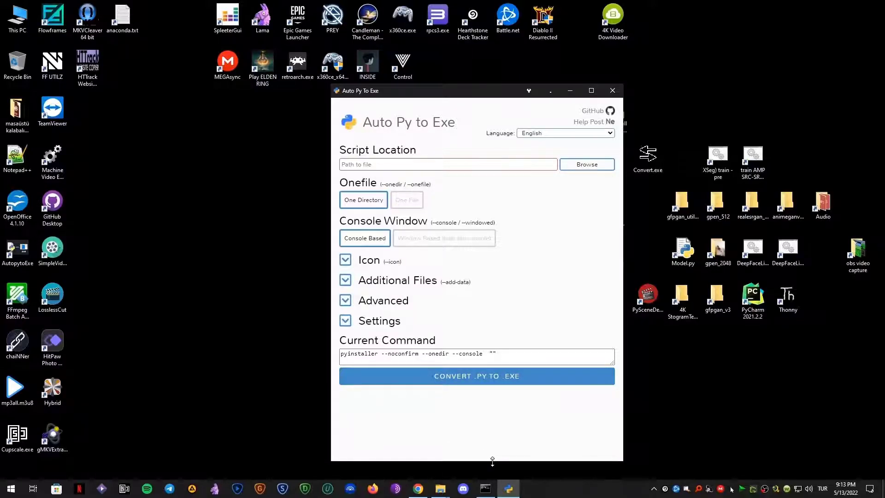
{"action": "left_click", "coordinate": [587, 167]}
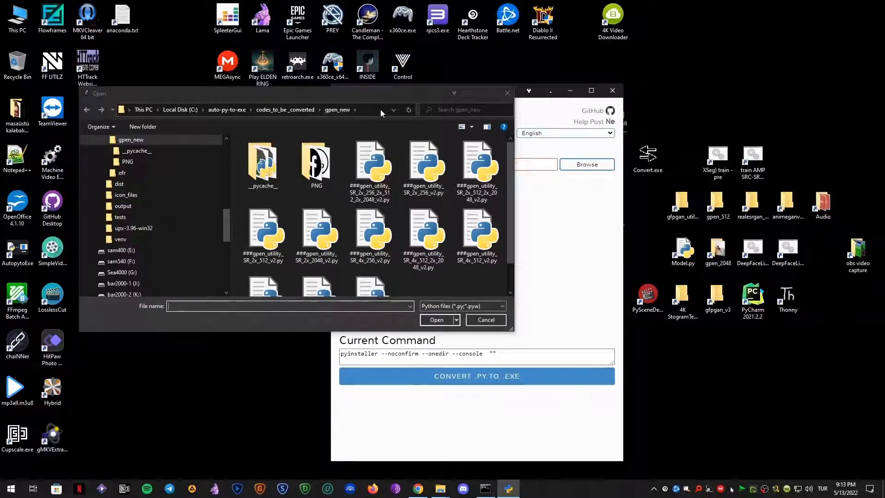
{"action": "scroll", "coordinate": [443, 270], "scroll_direction": "down", "scroll_amount": 1}
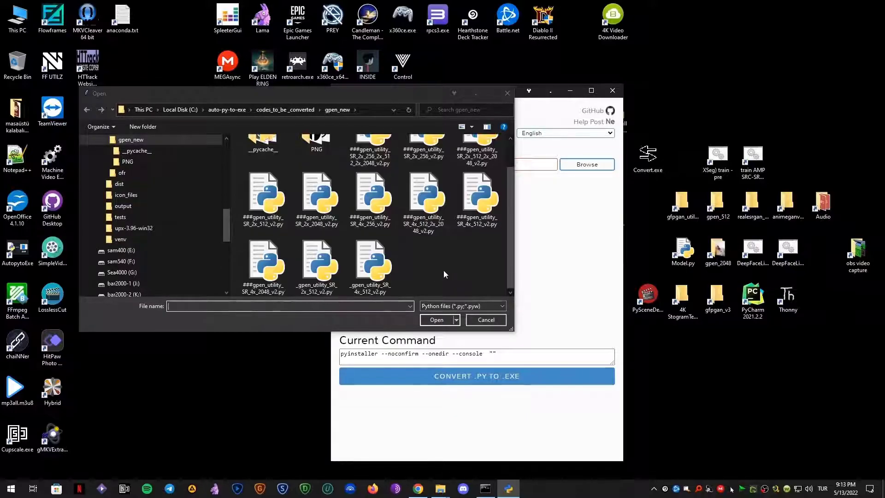
{"action": "left_click_drag", "start_coordinate": [513, 329], "coordinate": [575, 376]}
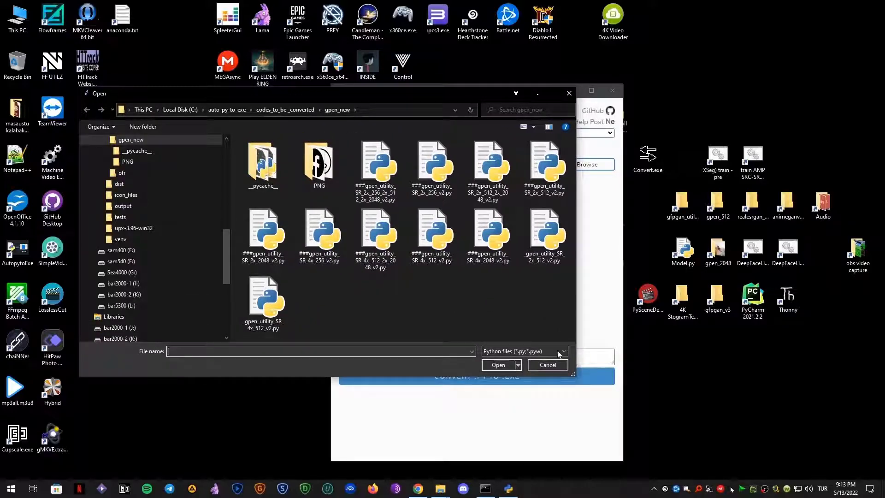
{"action": "left_click", "coordinate": [549, 247]}
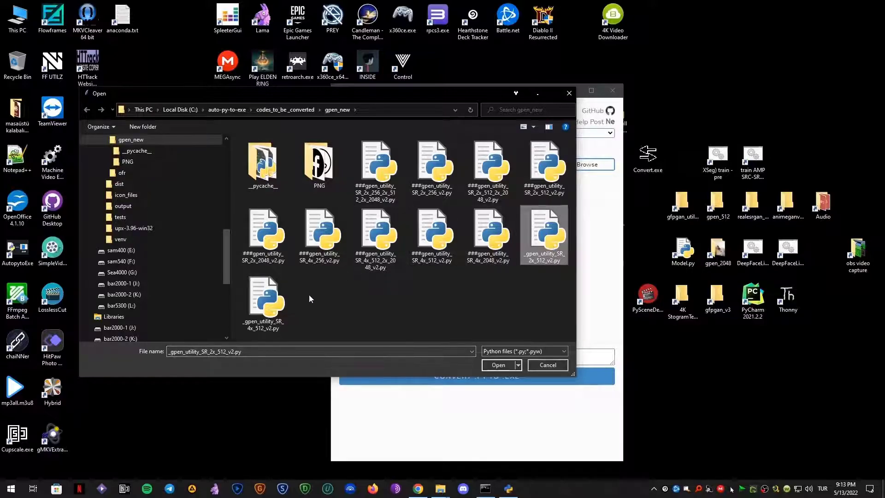
{"action": "left_click", "coordinate": [275, 305]}
{"action": "left_click", "coordinate": [546, 234]}
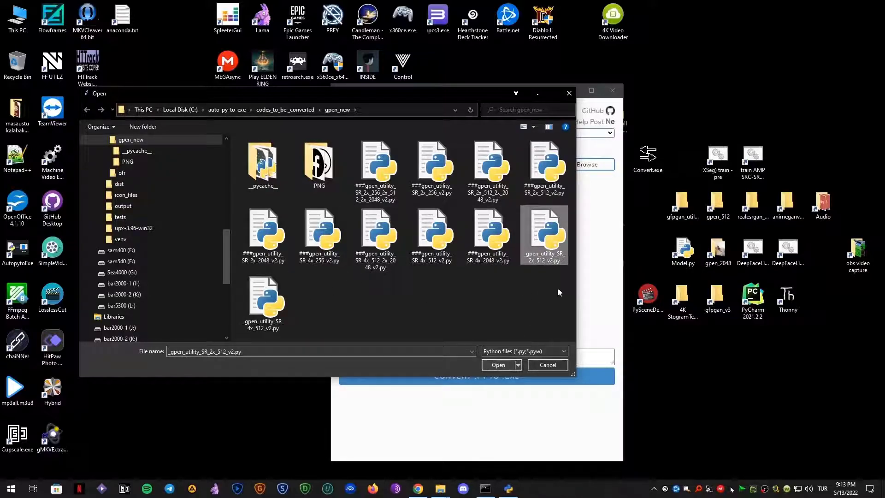
{"action": "left_click", "coordinate": [511, 365]}
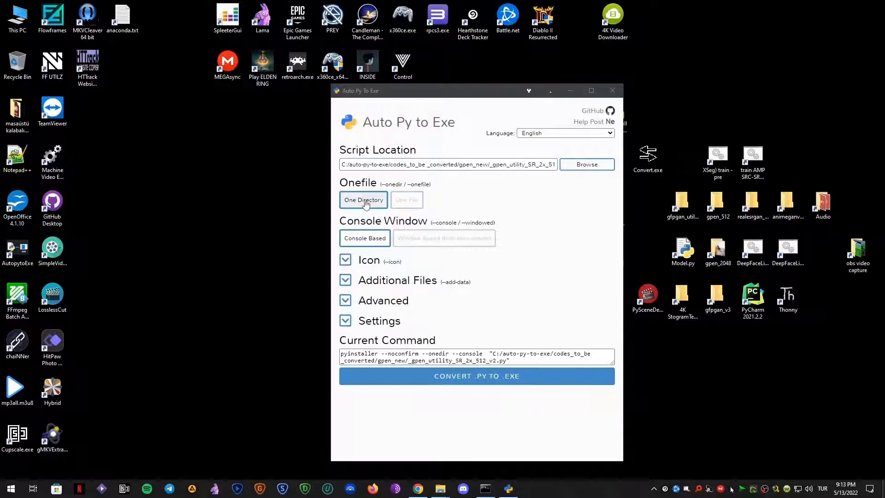
Step: Switch to onefile mode and pick facebook-logo-transparent-background-10.ico from gpen_new as the icon
{"action": "left_click", "coordinate": [407, 201]}
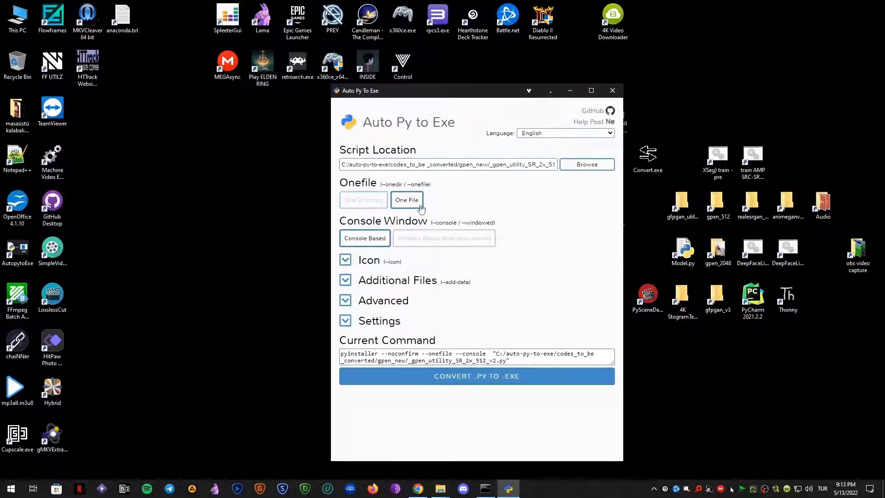
{"action": "left_click", "coordinate": [363, 263]}
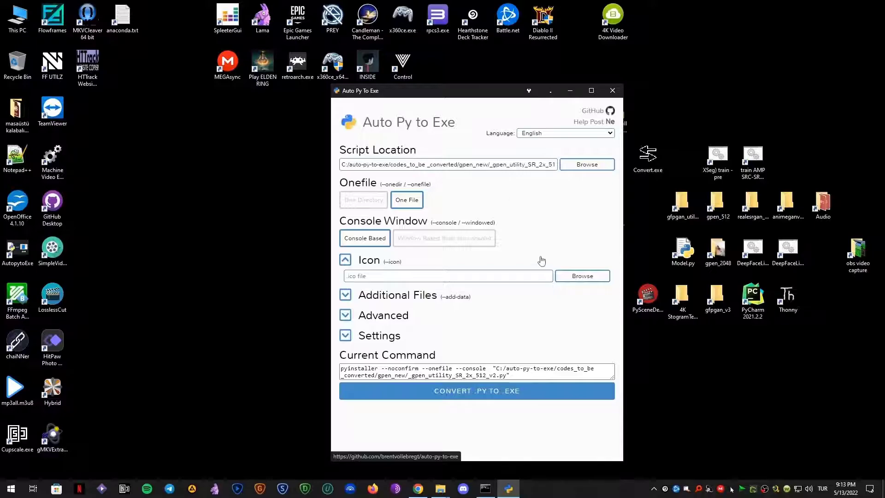
{"action": "left_click", "coordinate": [561, 276]}
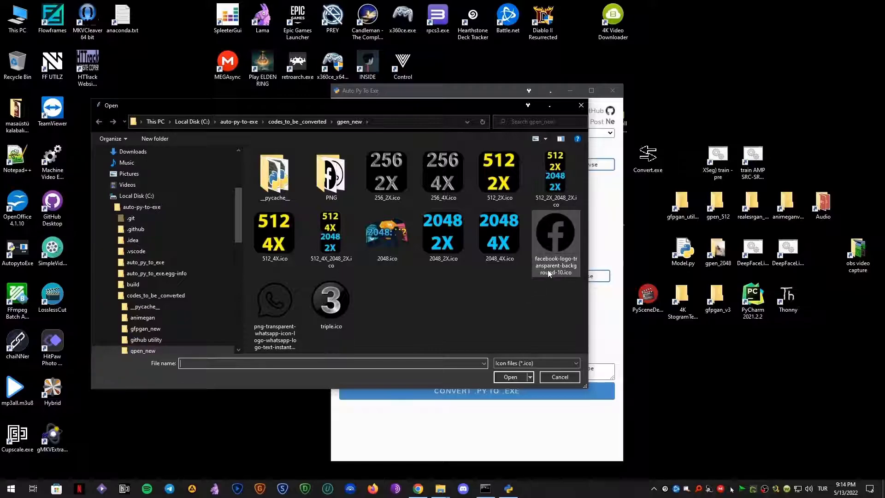
{"action": "left_click", "coordinate": [565, 242]}
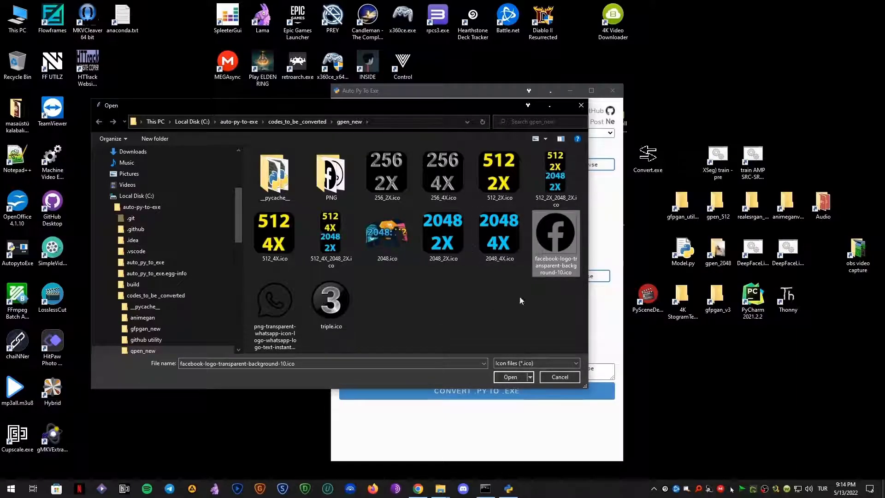
{"action": "left_click", "coordinate": [510, 377]}
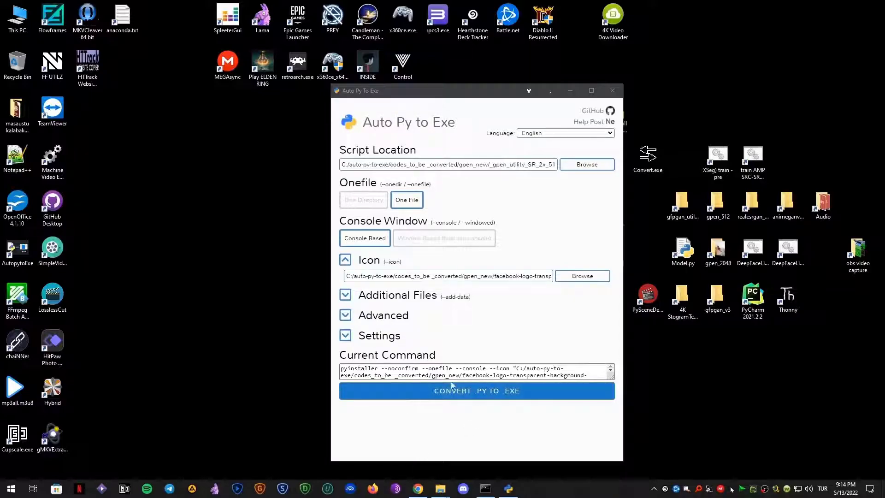
Step: Convert the 2x 512 script to an exe and wait until the log reports Complete
{"action": "left_click", "coordinate": [485, 391]}
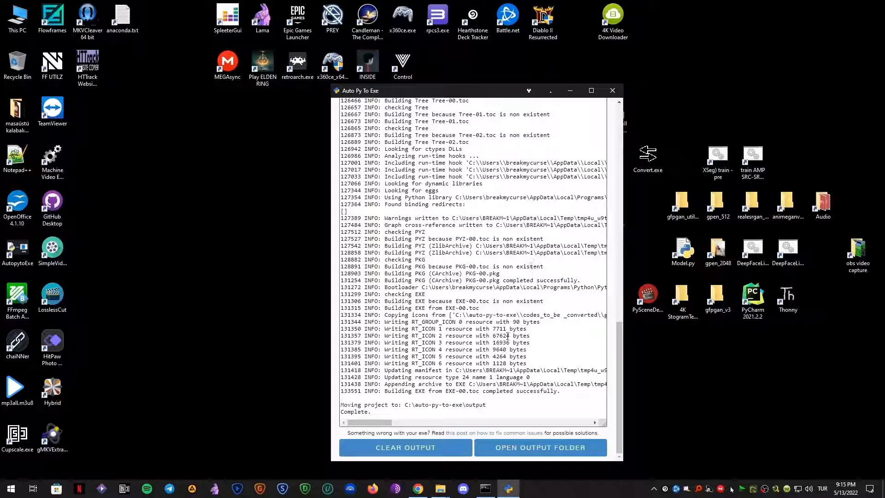
{"action": "scroll", "coordinate": [541, 319], "scroll_direction": "up", "scroll_amount": 5}
{"action": "scroll", "coordinate": [541, 319], "scroll_direction": "up", "scroll_amount": 5}
{"action": "scroll", "coordinate": [541, 276], "scroll_direction": "down", "scroll_amount": 2}
{"action": "scroll", "coordinate": [540, 276], "scroll_direction": "up", "scroll_amount": 3}
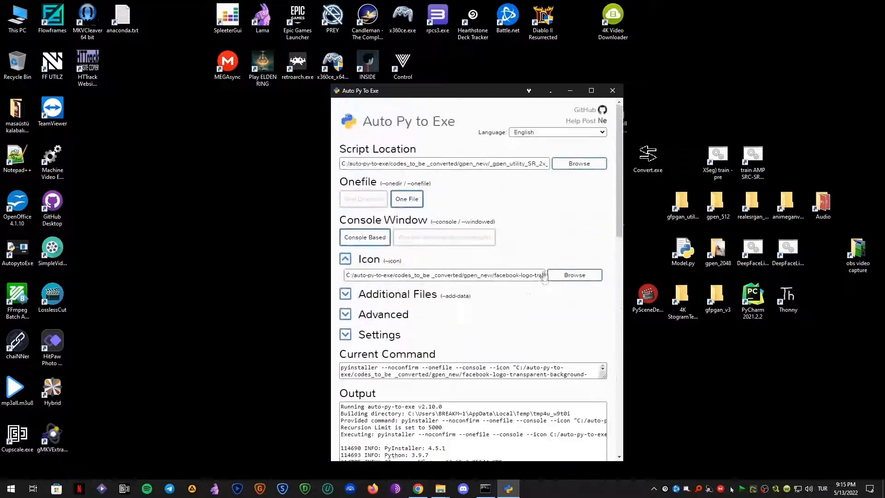
Step: Set the script location to _gpen_utility_SR_4x_512_v2.py
{"action": "left_click", "coordinate": [579, 166]}
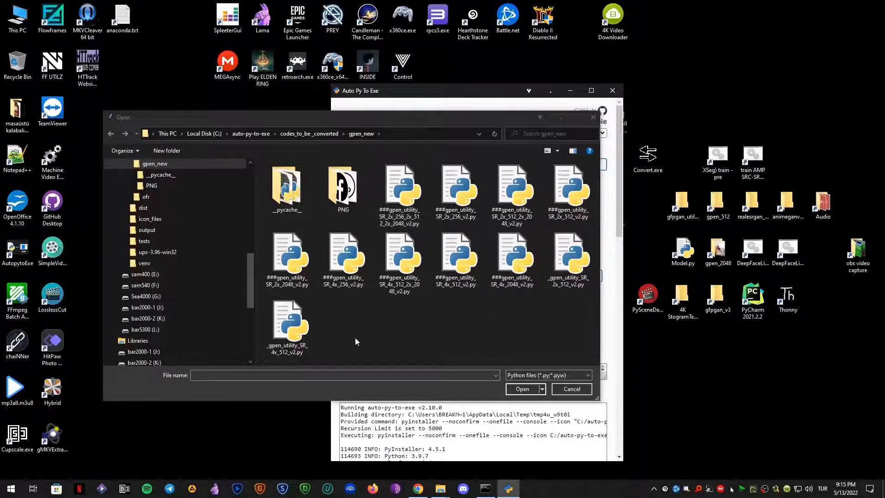
{"action": "left_click", "coordinate": [286, 323]}
{"action": "left_click", "coordinate": [522, 389]}
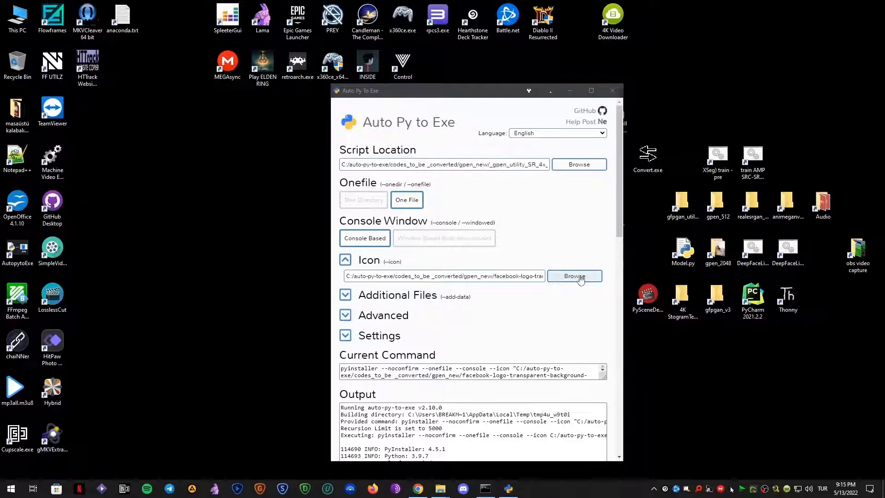
Step: Set the exe icon to the WhatsApp logo .ico and clear the previous build output
{"action": "left_click", "coordinate": [580, 281]}
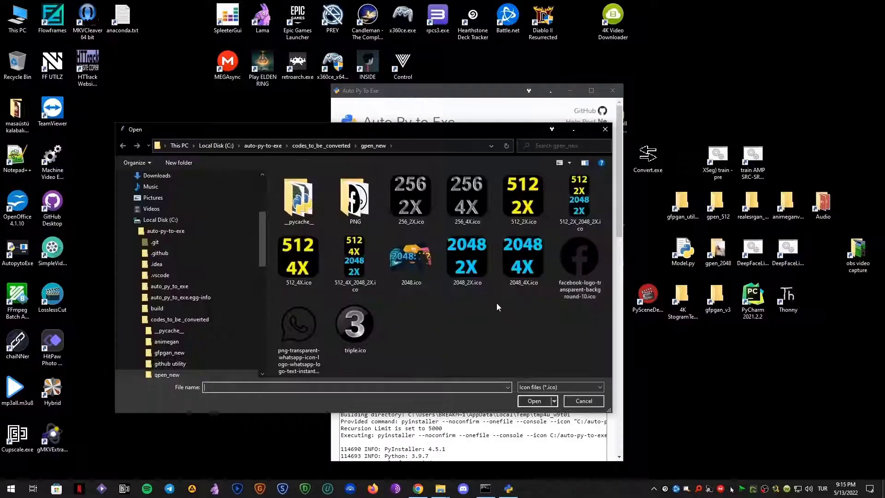
{"action": "left_click", "coordinate": [300, 327]}
{"action": "left_click", "coordinate": [534, 400]}
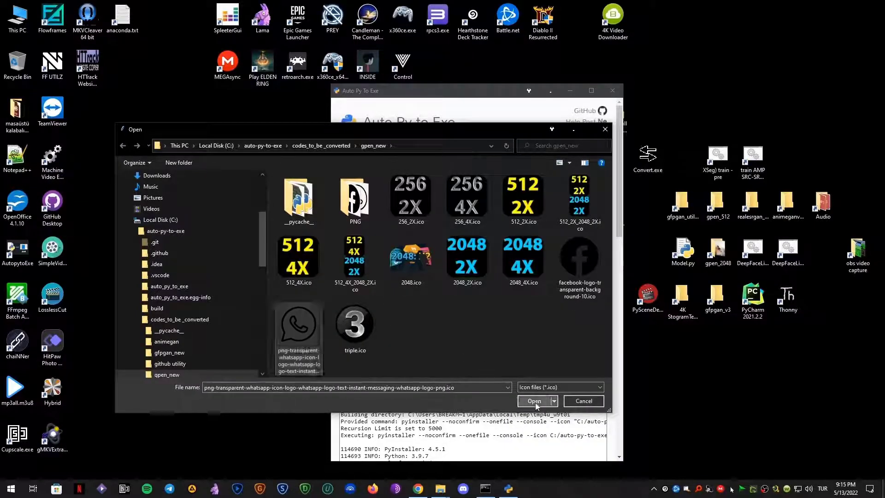
{"action": "scroll", "coordinate": [530, 351], "scroll_direction": "down", "scroll_amount": 10}
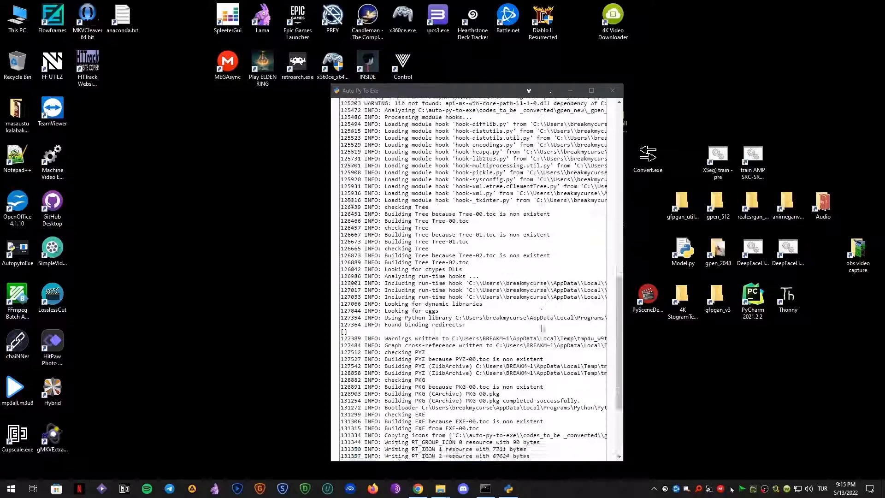
{"action": "left_click", "coordinate": [447, 448]}
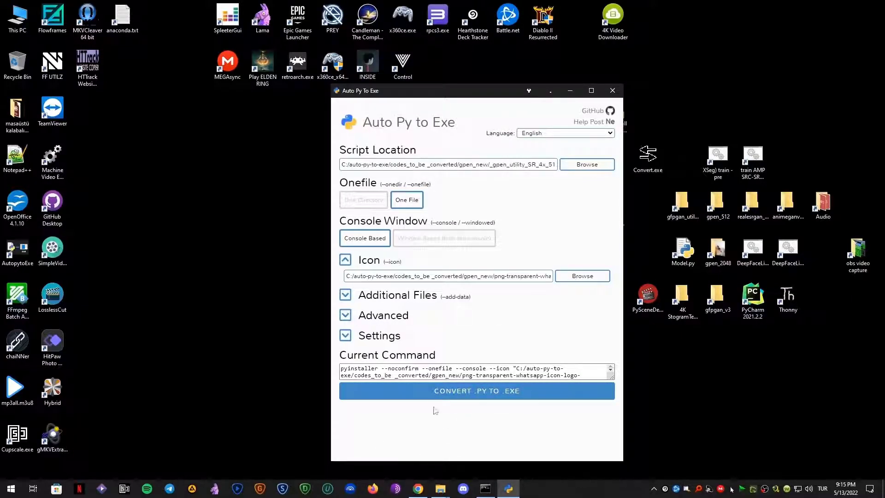
Step: Build _gpen_utility_SR_4x_512_v2.exe and open the output folder once it completes
{"action": "left_click", "coordinate": [484, 393]}
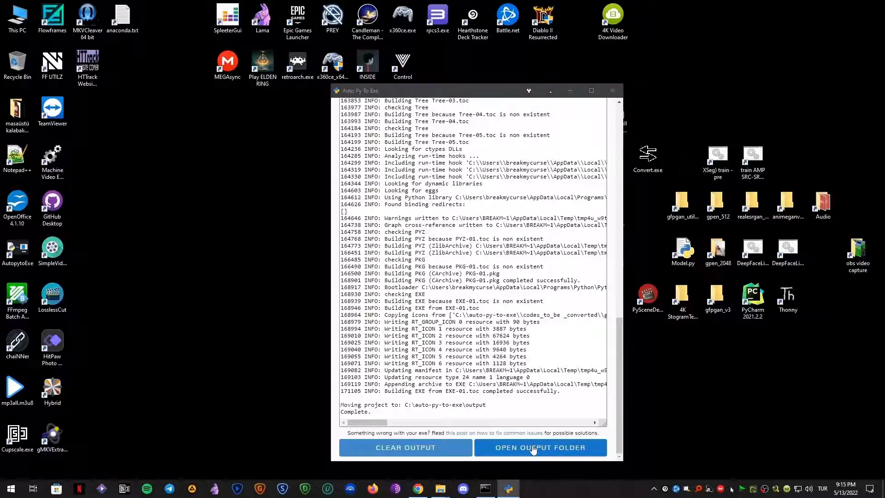
{"action": "left_click", "coordinate": [533, 449]}
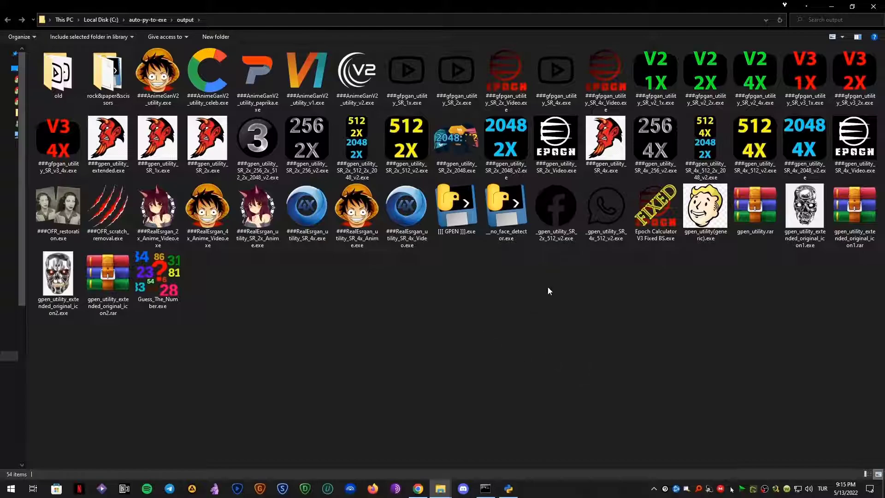
Step: Copy the new 2x and 4x _gpen_utility 512 exes from the output folder
{"action": "left_click", "coordinate": [557, 209]}
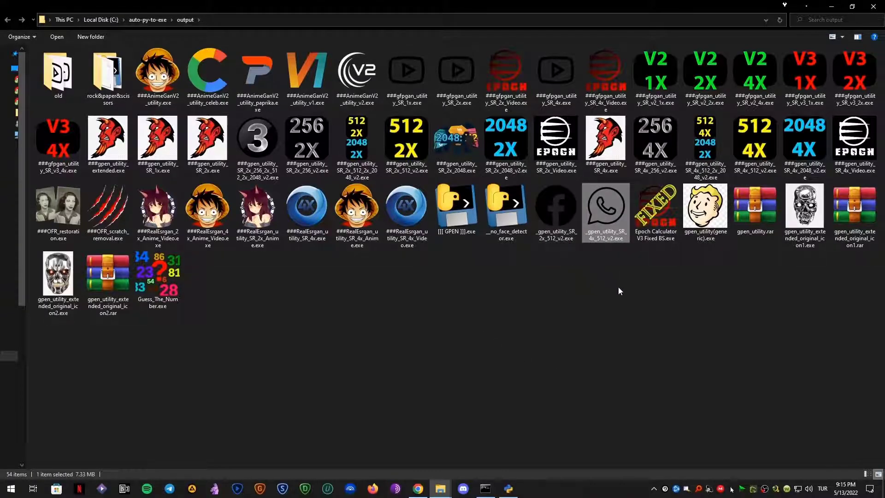
{"action": "left_click_drag", "start_coordinate": [618, 287], "coordinate": [553, 211]}
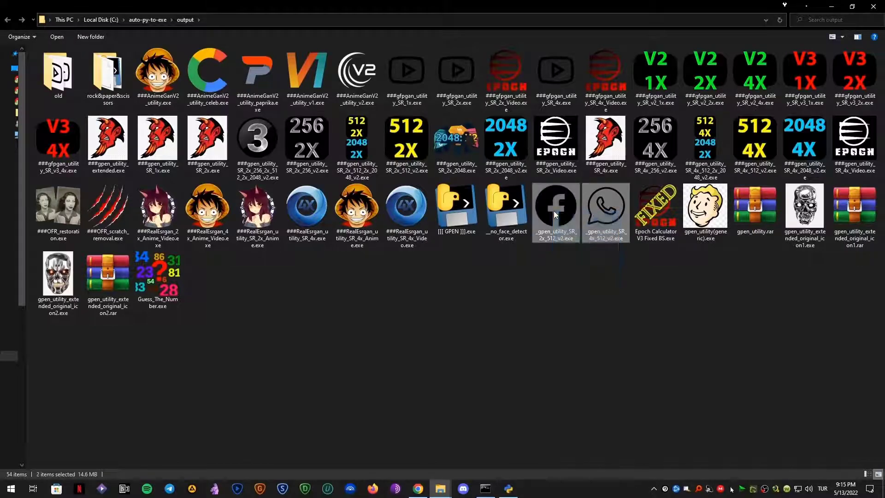
{"action": "key", "text": "ctrl+x"}
{"action": "left_click", "coordinate": [601, 310]}
{"action": "left_click_drag", "start_coordinate": [588, 261], "coordinate": [559, 215]}
{"action": "right_click", "coordinate": [557, 214]}
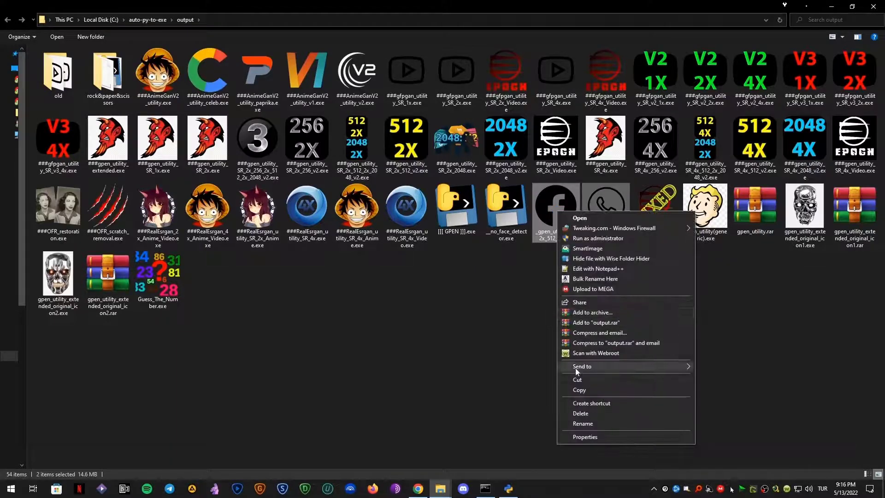
{"action": "left_click", "coordinate": [578, 389]}
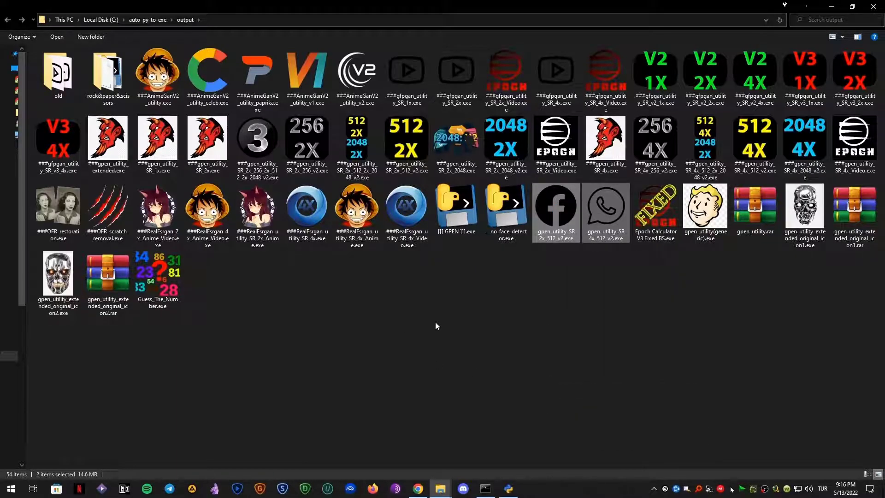
Step: Enter shell:sendto in the Run box, fixing a typo
{"action": "key", "text": "super+r"}
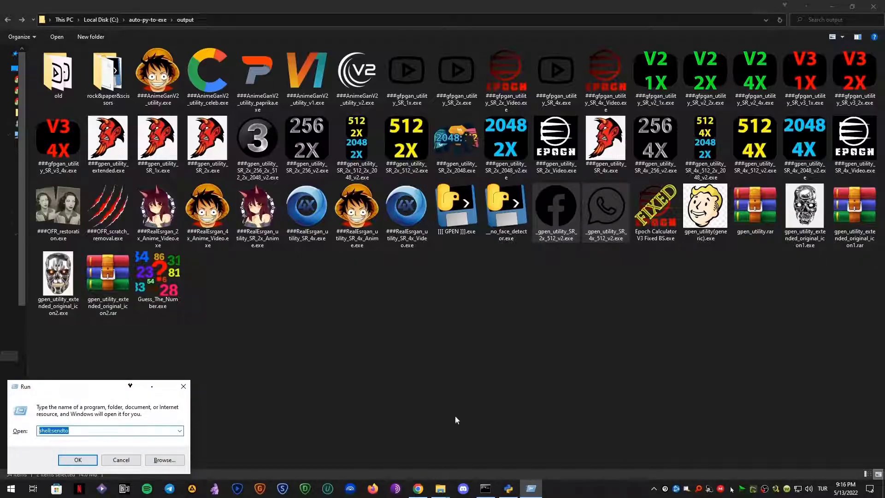
{"action": "type", "text": "shell:"}
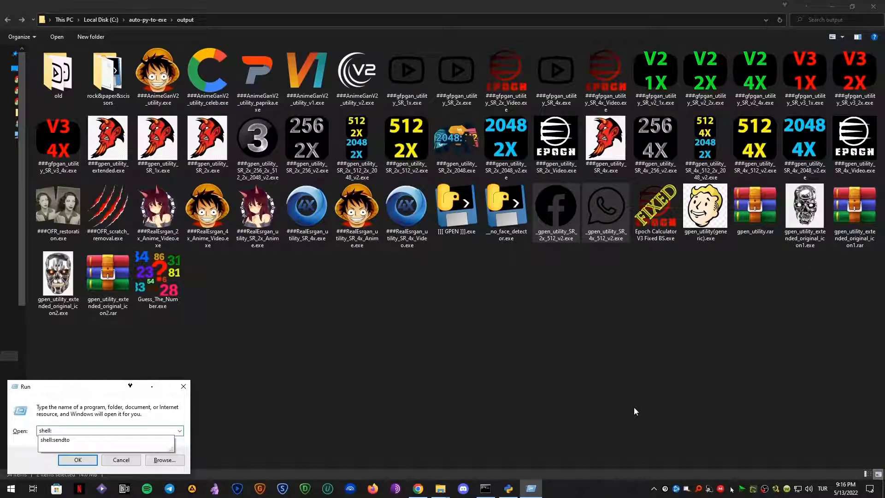
{"action": "type", "text": "snedto"}
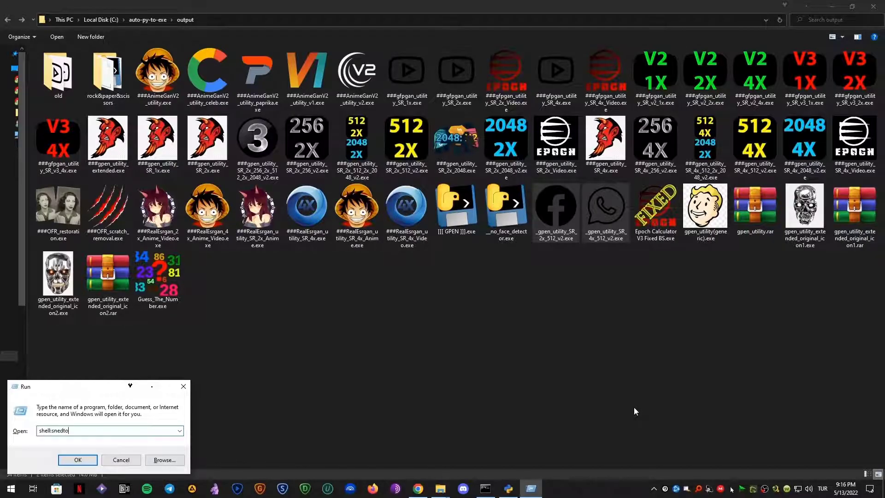
{"action": "key", "text": "BackSpace"}
{"action": "key", "text": "BackSpace"}
{"action": "key", "text": "BackSpace"}
{"action": "key", "text": "BackSpace"}
{"action": "key", "text": "BackSpace"}
{"action": "type", "text": "end"}
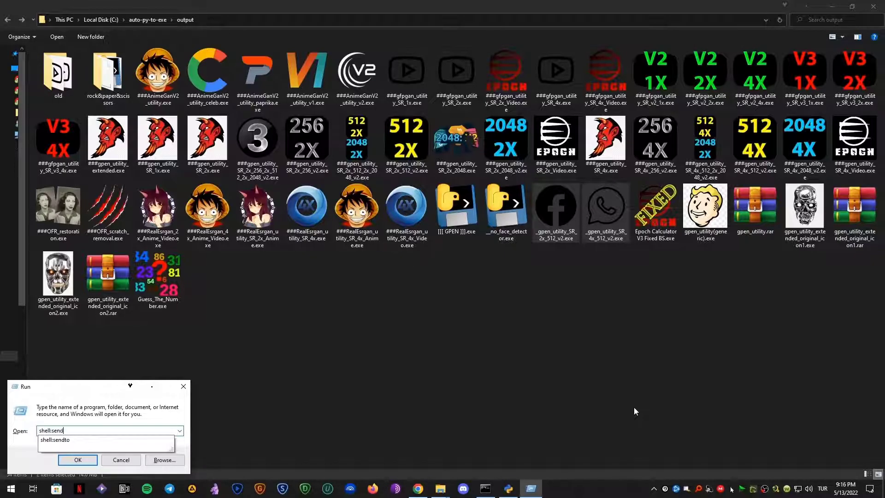
{"action": "type", "text": "to"}
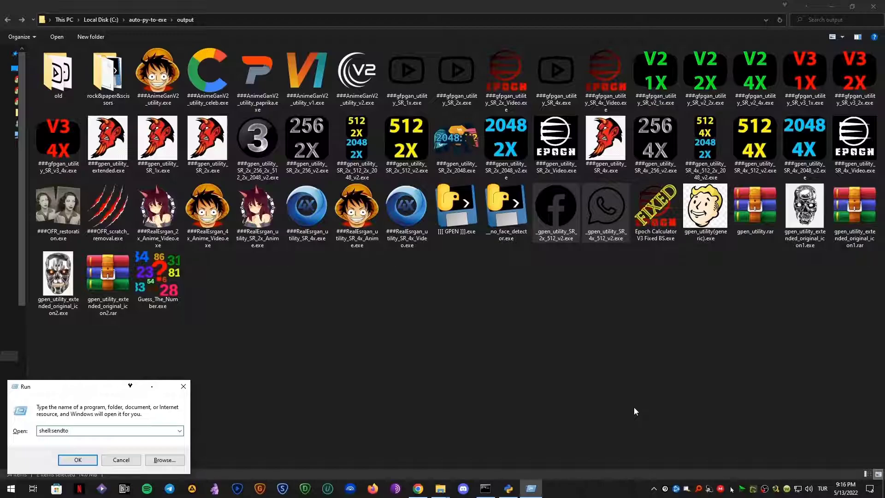
Step: Paste the two _gpen_utility 512 exes into the SendTo folder
{"action": "left_click", "coordinate": [77, 459]}
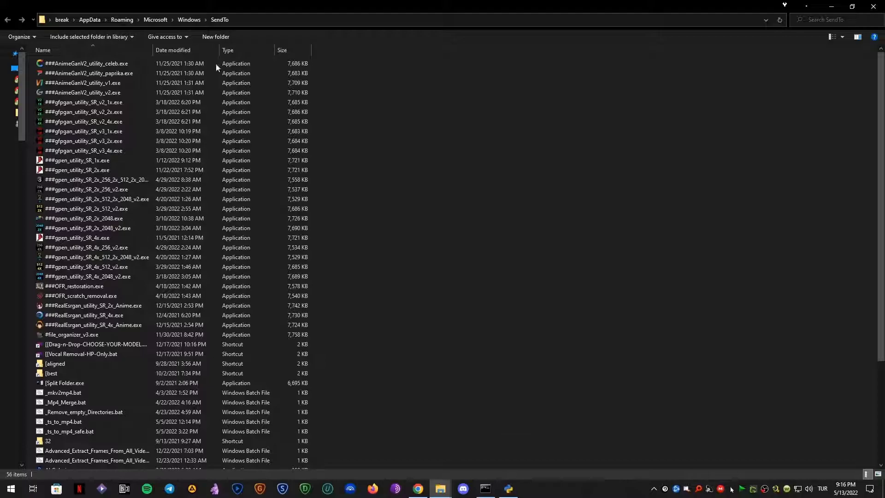
{"action": "right_click", "coordinate": [436, 150]}
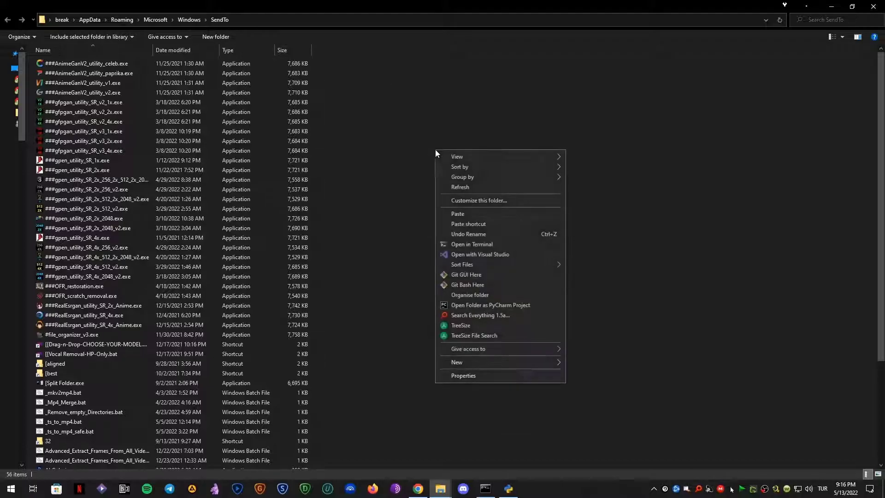
{"action": "left_click", "coordinate": [469, 214]}
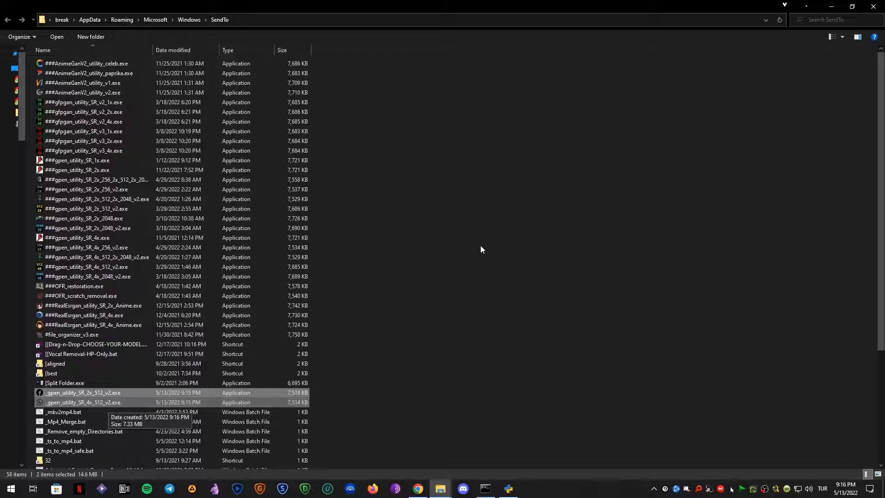
Step: Confirm the Send to list shows the new exes, then return to the output folder
{"action": "right_click", "coordinate": [148, 276]}
{"action": "double_click", "coordinate": [96, 275]}
{"action": "right_click", "coordinate": [98, 274]}
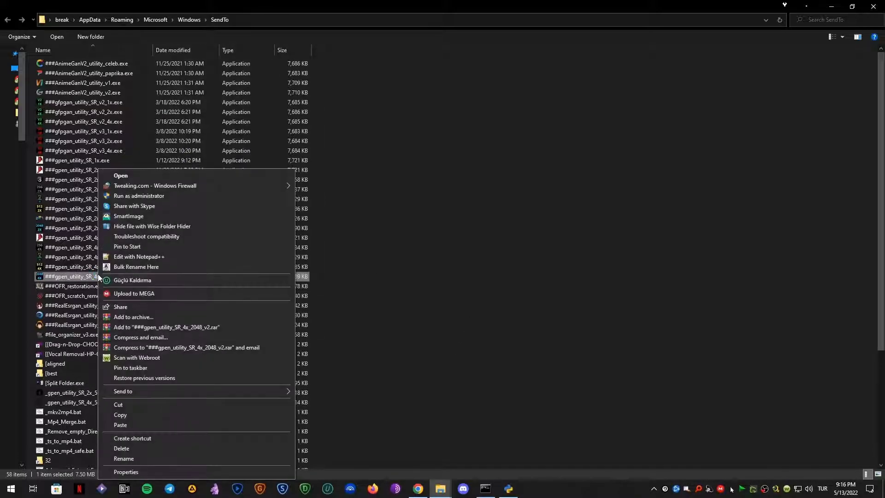
{"action": "mouse_move", "coordinate": [184, 391]}
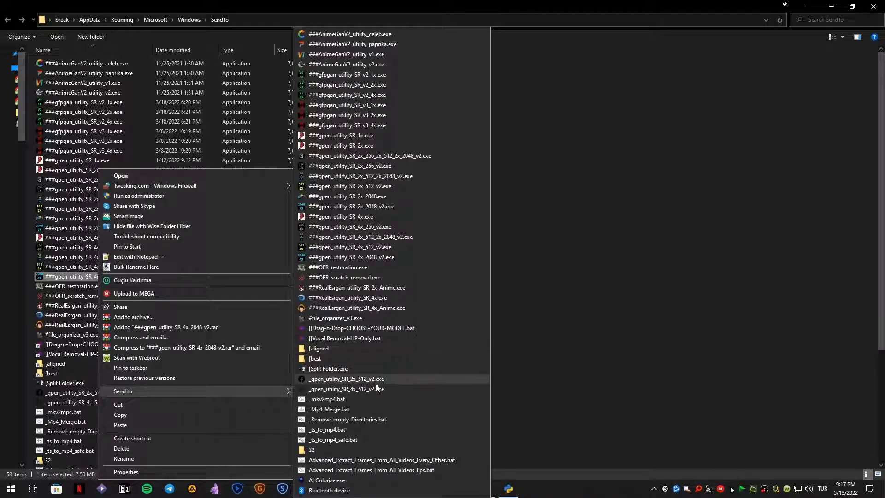
{"action": "left_click", "coordinate": [618, 196]}
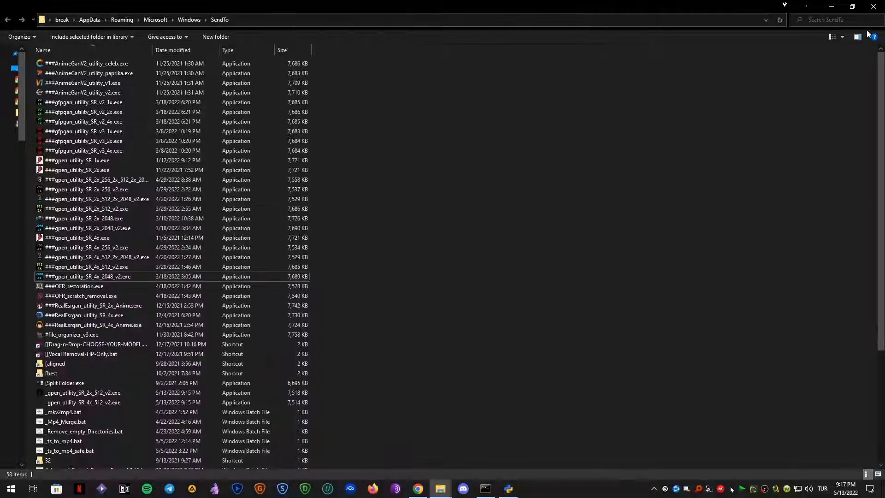
{"action": "key", "text": "alt+Tab"}
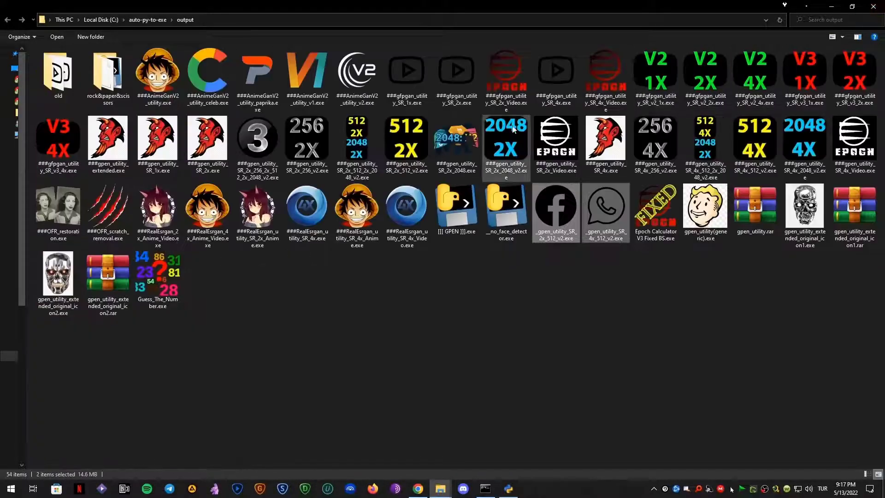
Step: Close the output folder window, clear the build log and close Auto Py to Exe
{"action": "left_click", "coordinate": [338, 336]}
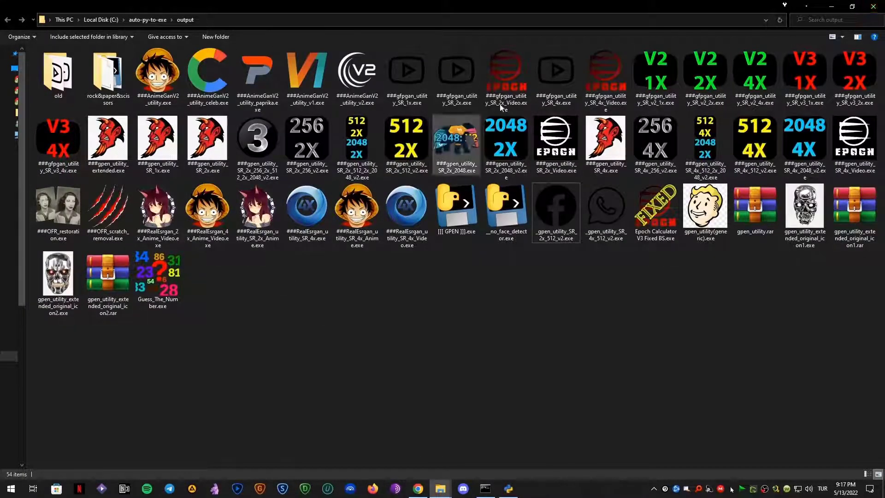
{"action": "left_click", "coordinate": [875, 9]}
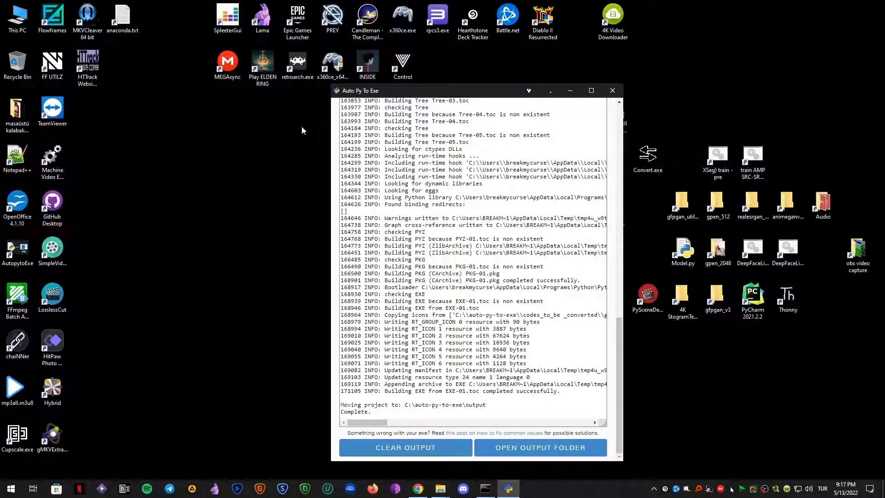
{"action": "left_click", "coordinate": [457, 443]}
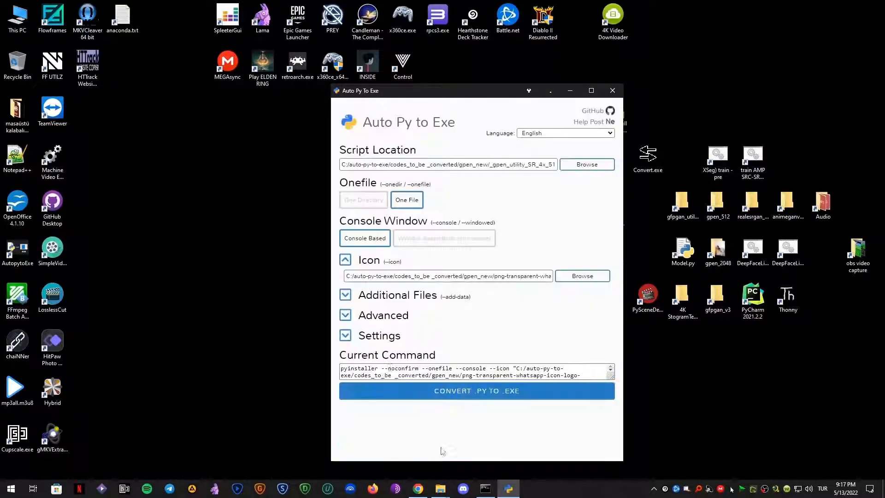
{"action": "left_click", "coordinate": [612, 91]}
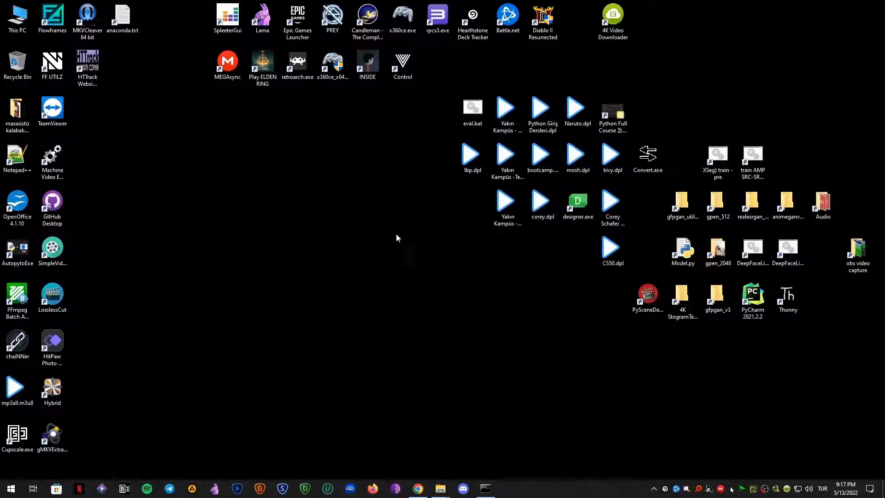
Step: Close the Auto Py to Exe console and bring the Gpen folder window forward
{"action": "left_click", "coordinate": [484, 489]}
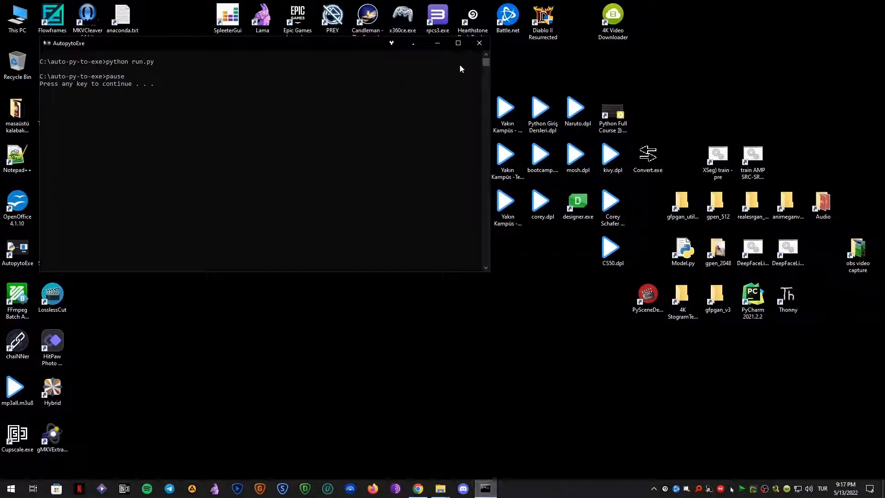
{"action": "left_click", "coordinate": [484, 46]}
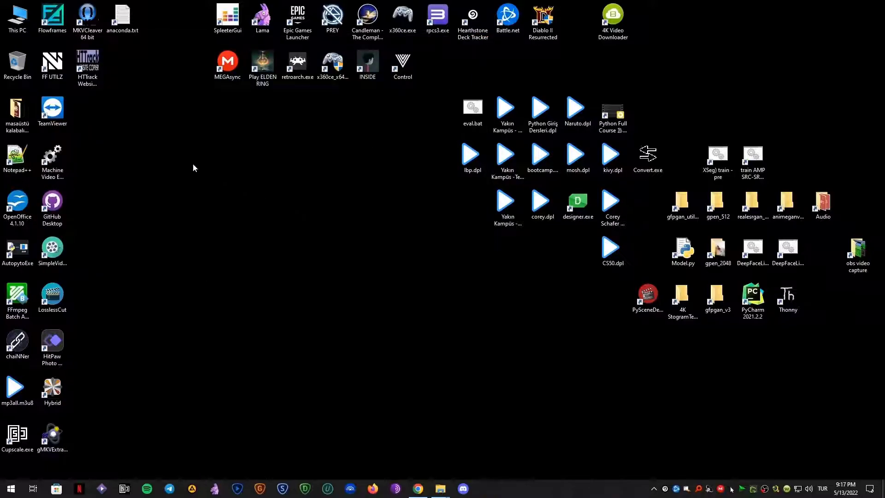
{"action": "mouse_move", "coordinate": [441, 488]}
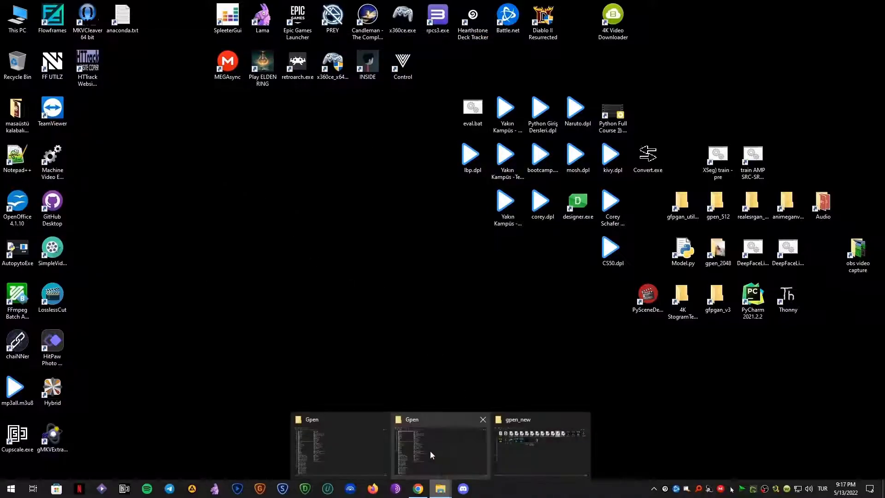
{"action": "left_click", "coordinate": [438, 441]}
{"action": "left_click", "coordinate": [417, 229]}
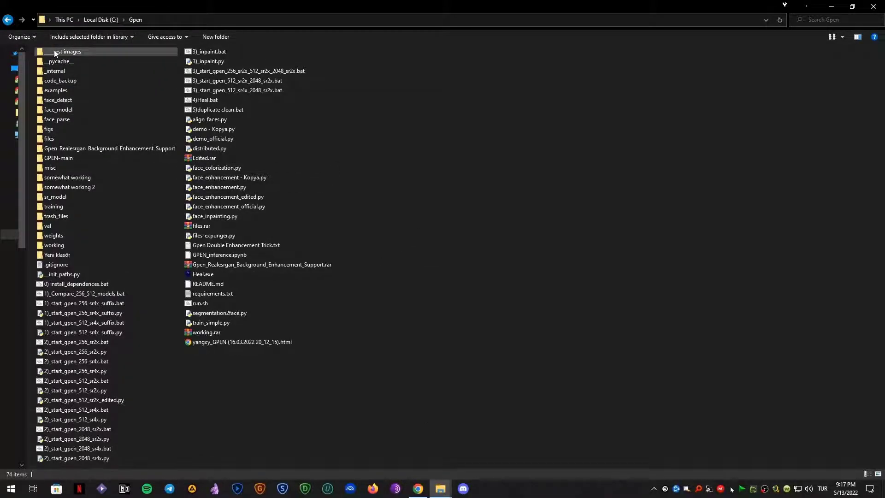
Step: Open the ___test images folder, select all five JPG photos and show their Send to list
{"action": "double_click", "coordinate": [68, 53]}
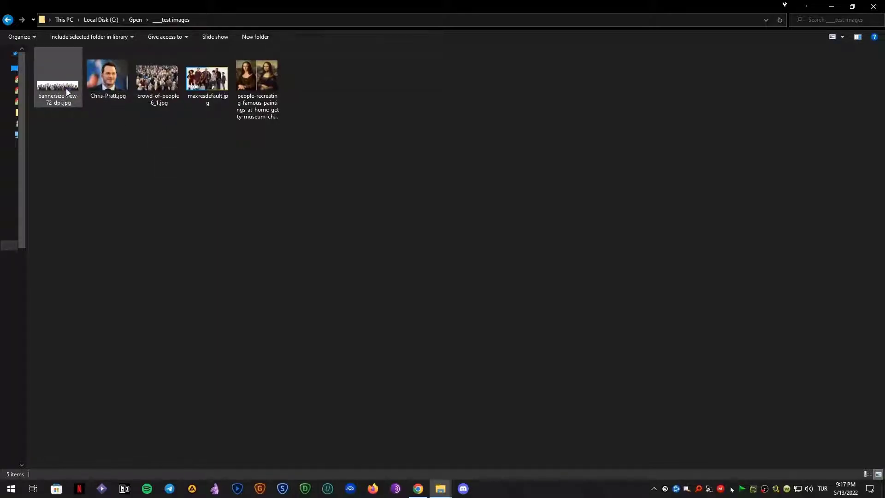
{"action": "left_click_drag", "start_coordinate": [288, 173], "coordinate": [346, 143]}
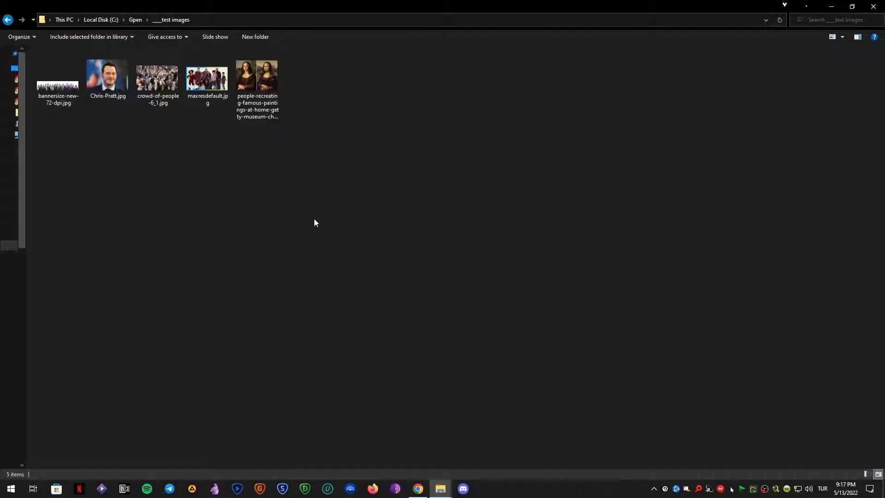
{"action": "left_click_drag", "start_coordinate": [314, 222], "coordinate": [40, 84]}
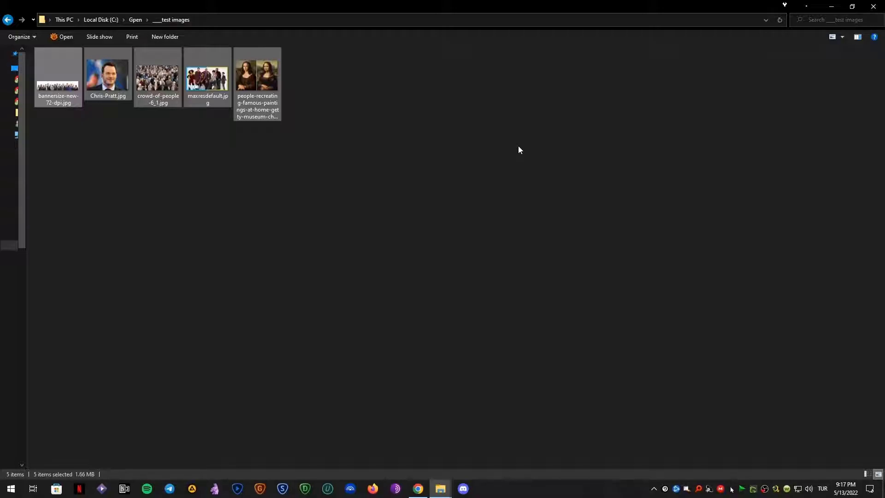
{"action": "right_click", "coordinate": [258, 80]}
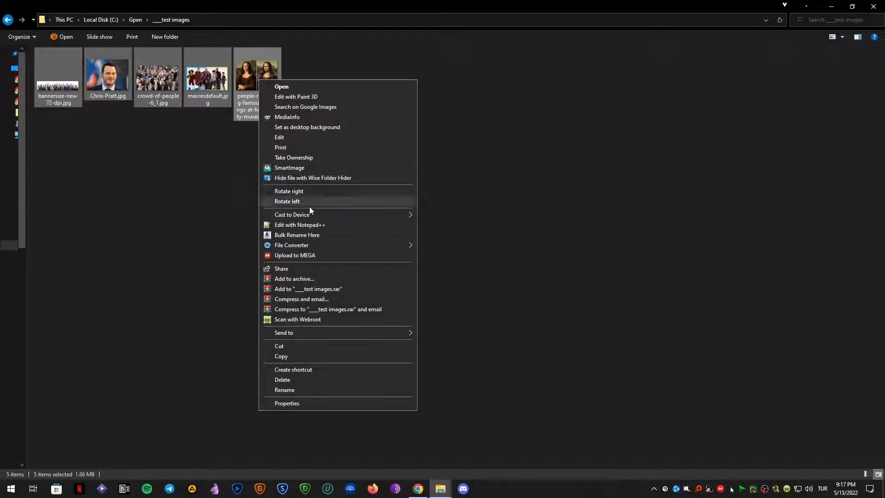
{"action": "mouse_move", "coordinate": [328, 332]}
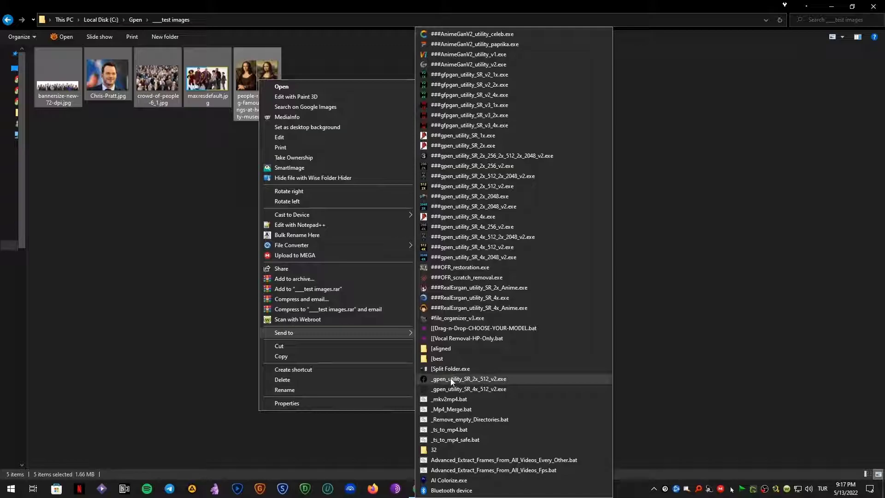
Step: Send the five images to _gpen_utility_SR_2x_512_v2.exe and copy the C:\Gpen path
{"action": "left_click", "coordinate": [490, 383]}
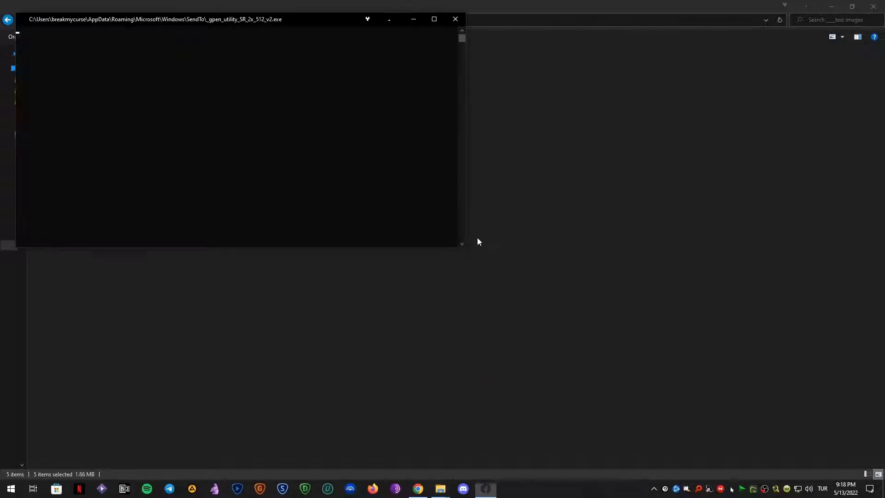
{"action": "left_click_drag", "start_coordinate": [296, 19], "coordinate": [548, 171]}
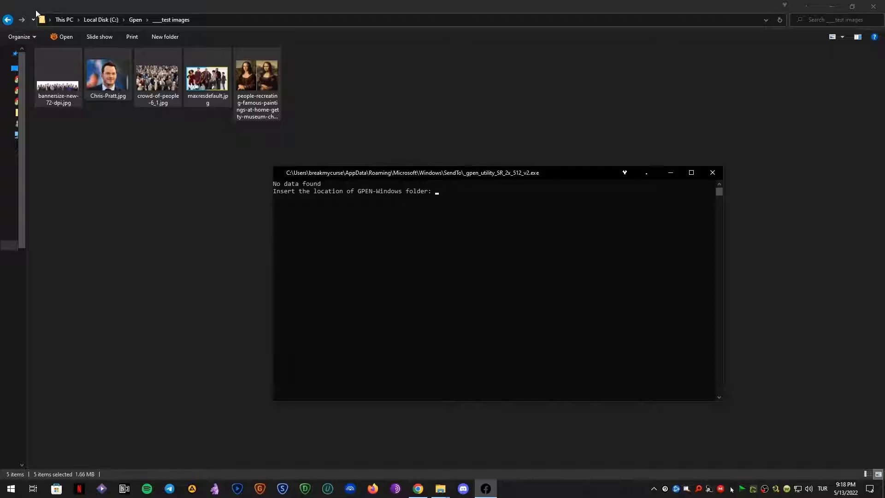
{"action": "left_click", "coordinate": [133, 21]}
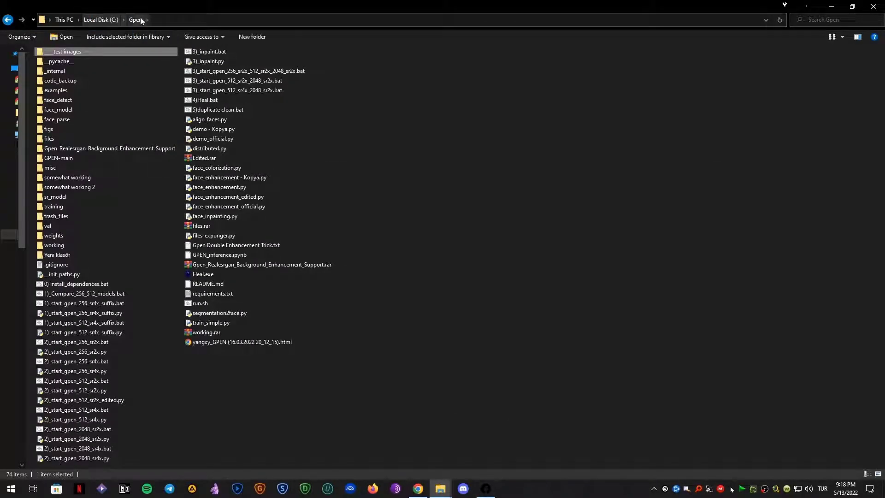
{"action": "left_click", "coordinate": [167, 20]}
{"action": "right_click", "coordinate": [69, 21]}
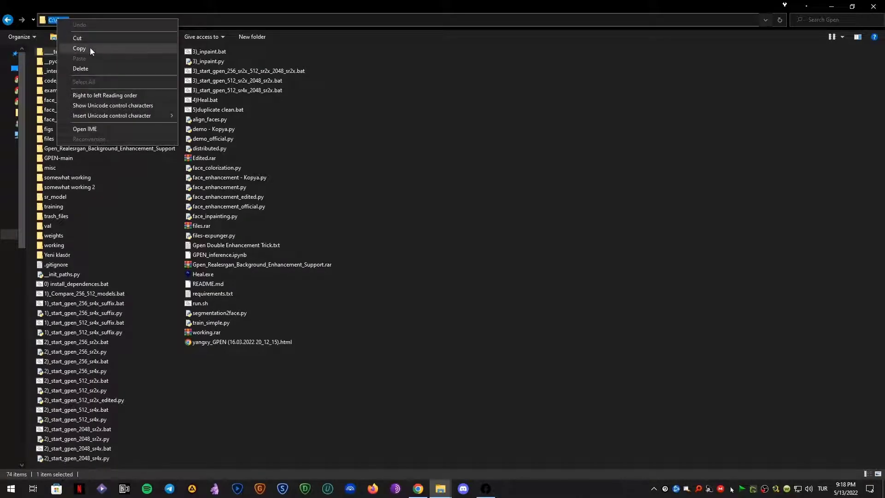
{"action": "left_click", "coordinate": [90, 49]}
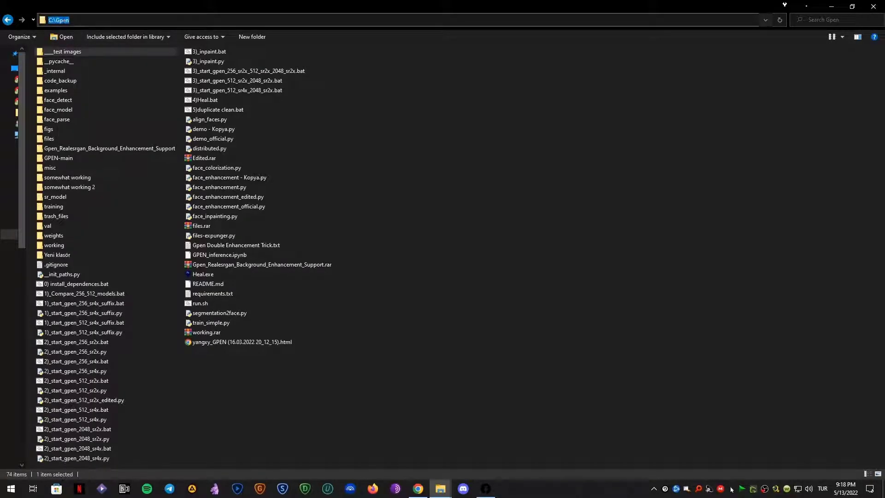
Step: Paste C:\Gpen into the console as the GPEN-Windows folder location
{"action": "left_click", "coordinate": [515, 349]}
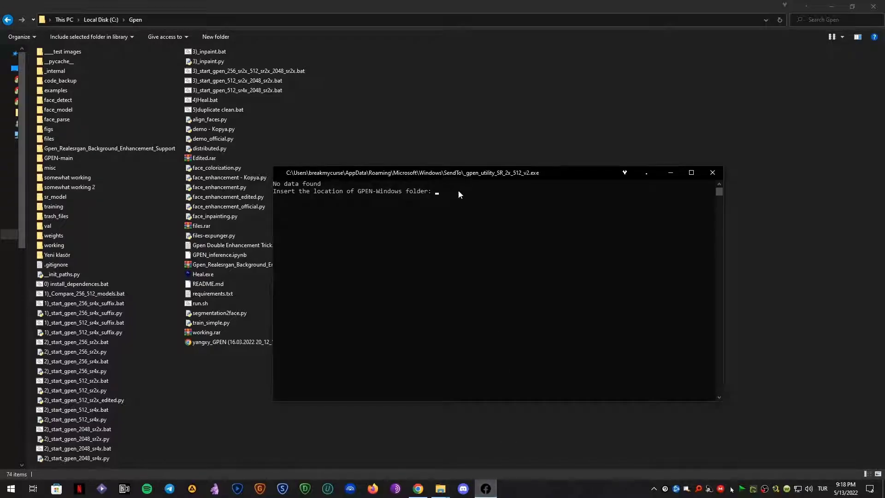
{"action": "left_click_drag", "start_coordinate": [479, 175], "coordinate": [507, 178]}
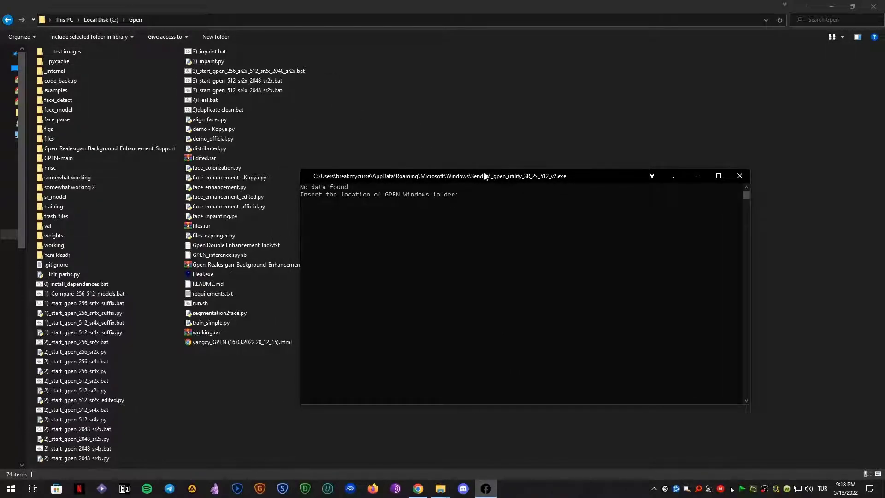
{"action": "left_click_drag", "start_coordinate": [484, 177], "coordinate": [486, 176]}
{"action": "key", "text": "ctrl+v"}
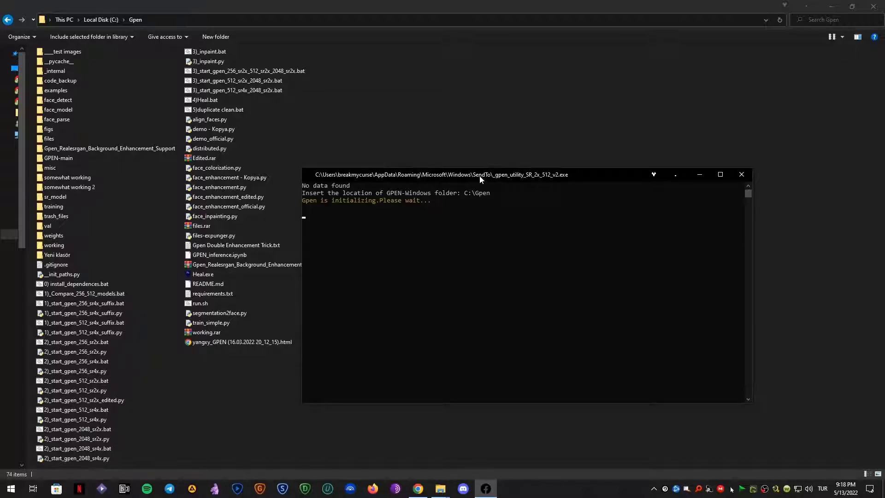
{"action": "left_click_drag", "start_coordinate": [480, 179], "coordinate": [568, 187]}
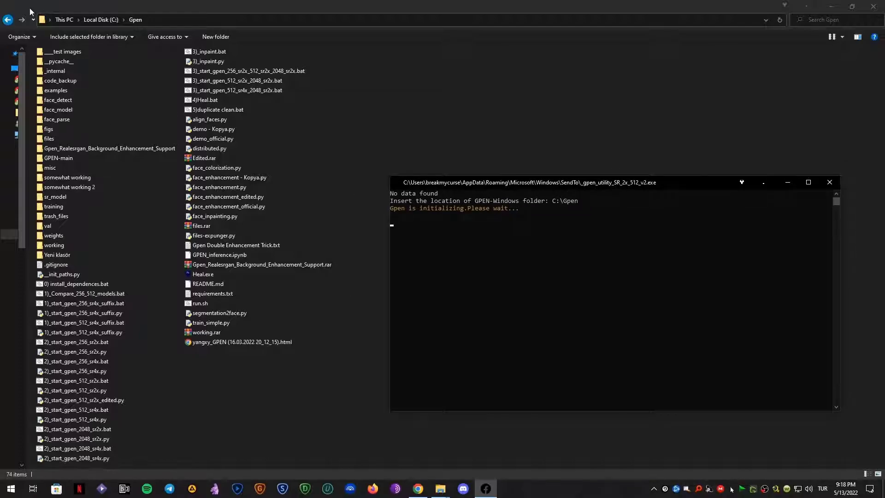
{"action": "double_click", "coordinate": [62, 54]}
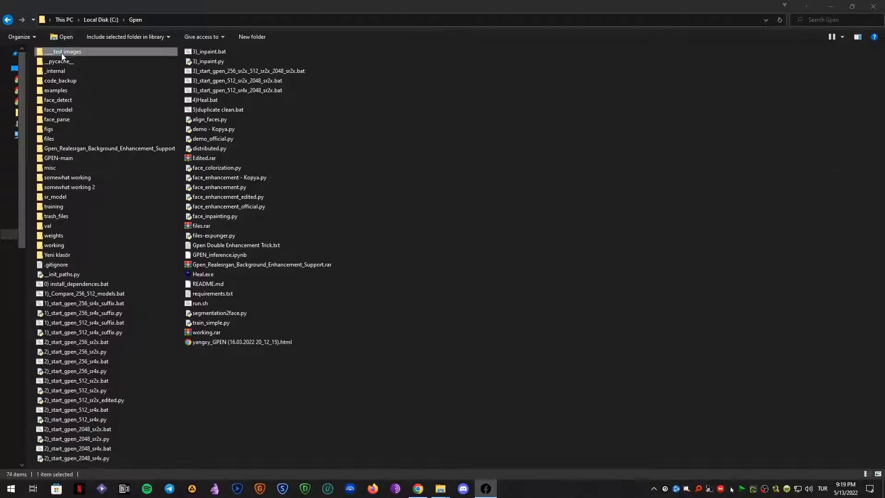
{"action": "left_click", "coordinate": [486, 488]}
{"action": "left_click_drag", "start_coordinate": [583, 185], "coordinate": [521, 178]}
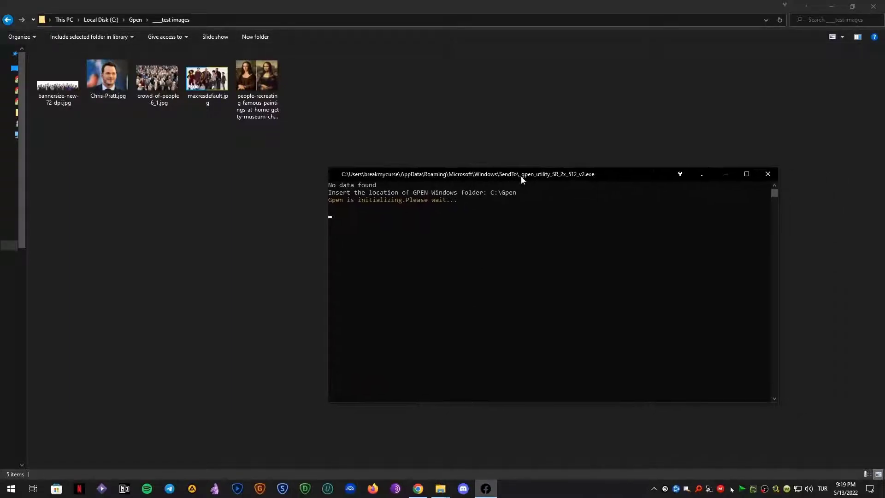
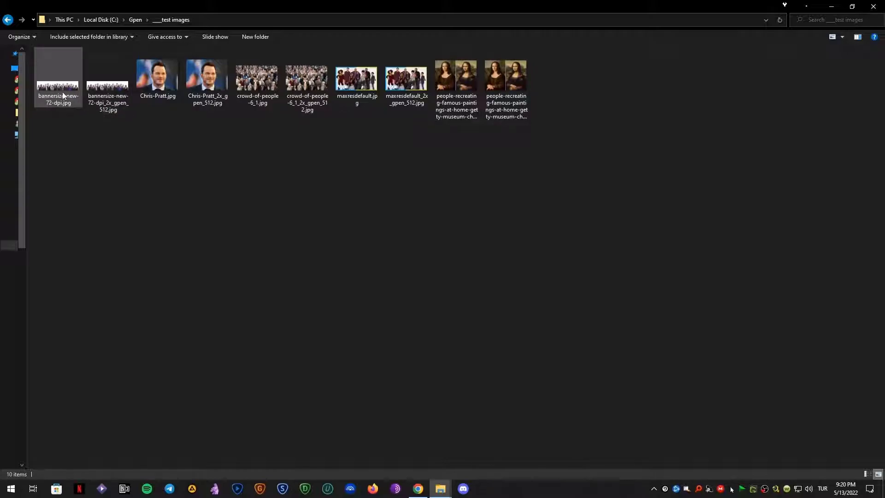
Step: Preview bannersize-new-72-dpi.jpg full screen in XnView MP, then return to the browser
{"action": "left_click", "coordinate": [44, 106]}
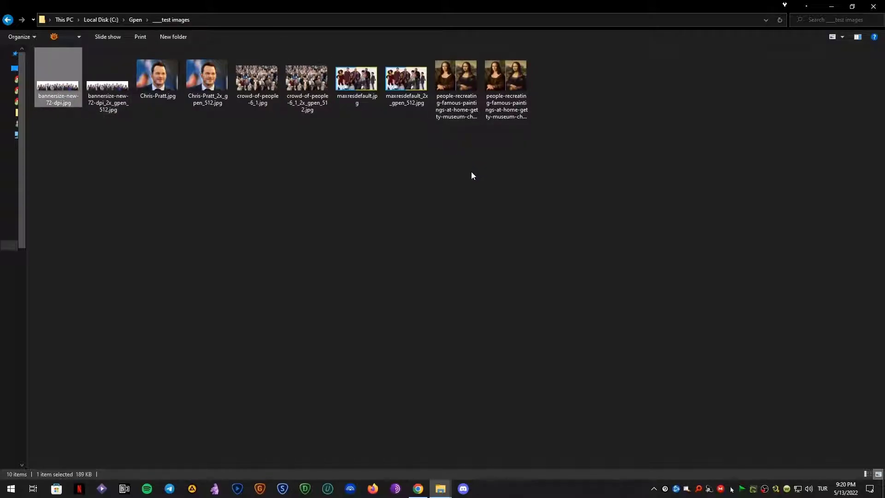
{"action": "key", "text": "Return"}
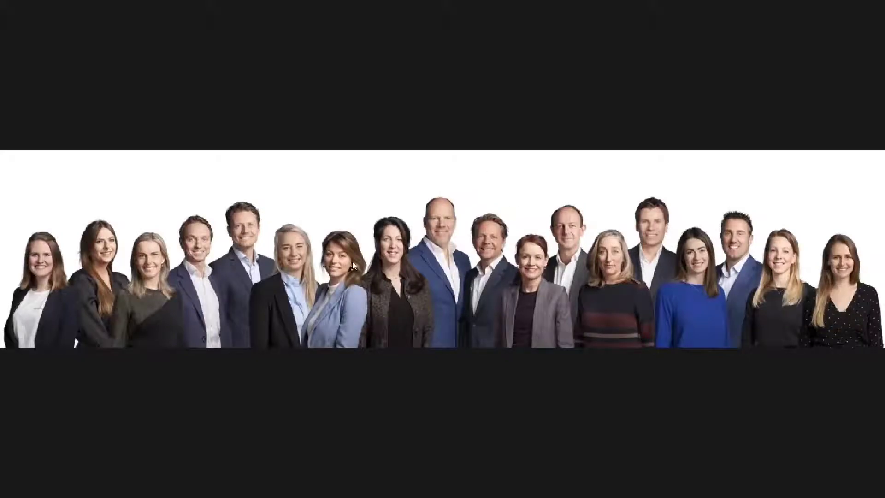
{"action": "key", "text": "Escape"}
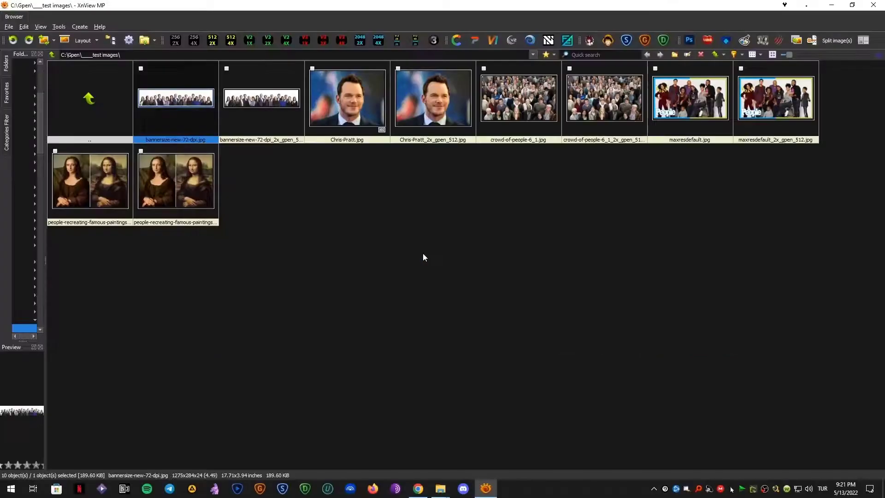
Step: Step through each original beside its _2x_gpen_512 upscale, from the banner to maxresdefault
{"action": "double_click", "coordinate": [187, 105]}
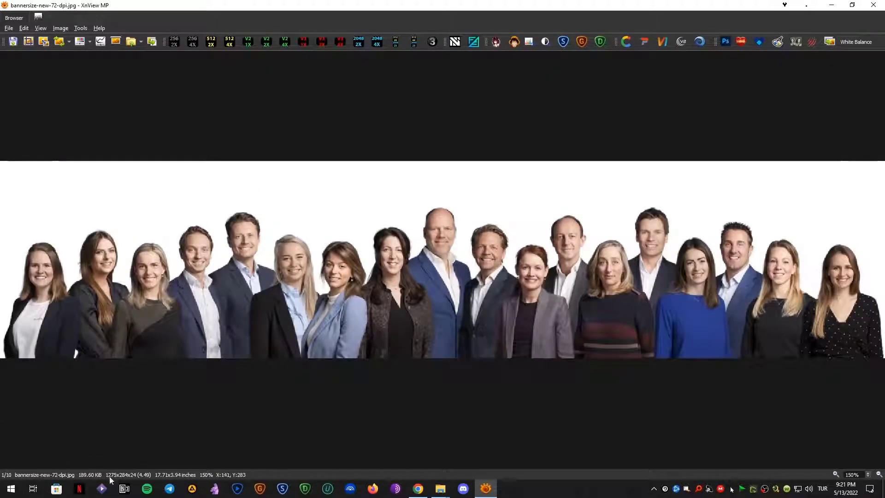
{"action": "scroll", "coordinate": [379, 340], "scroll_direction": "down", "scroll_amount": 1}
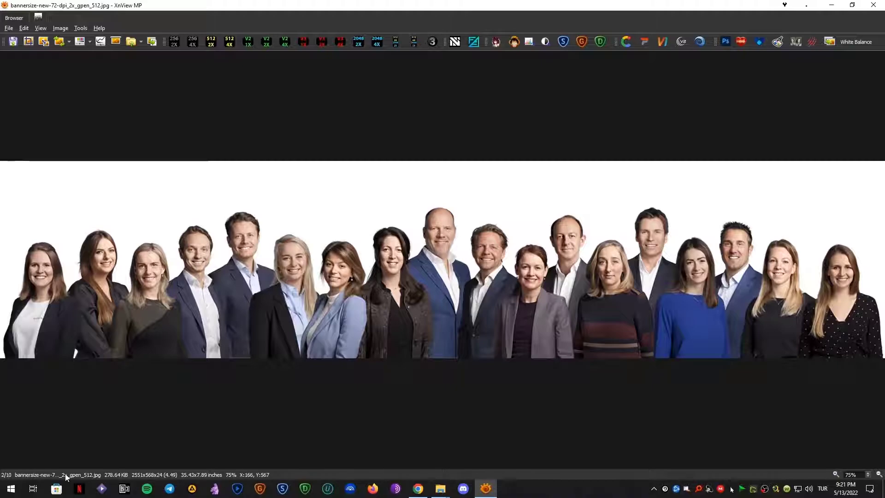
{"action": "scroll", "coordinate": [474, 258], "scroll_direction": "up", "scroll_amount": 1}
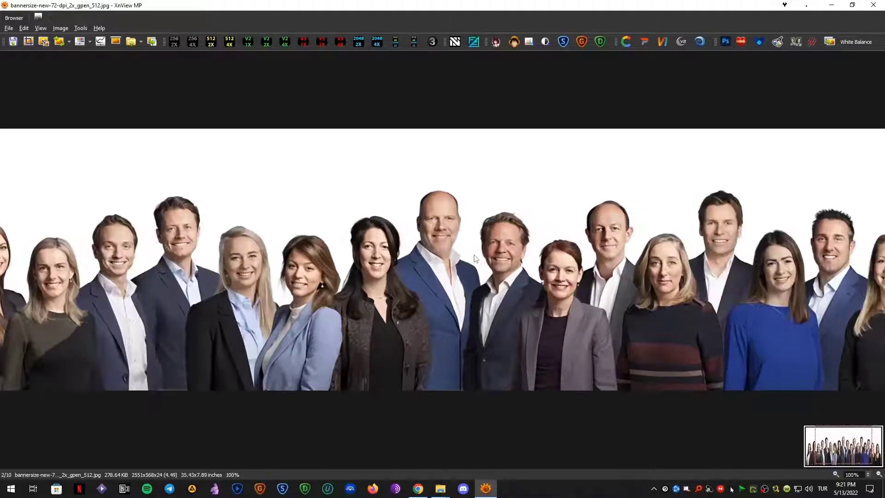
{"action": "key", "text": "space"}
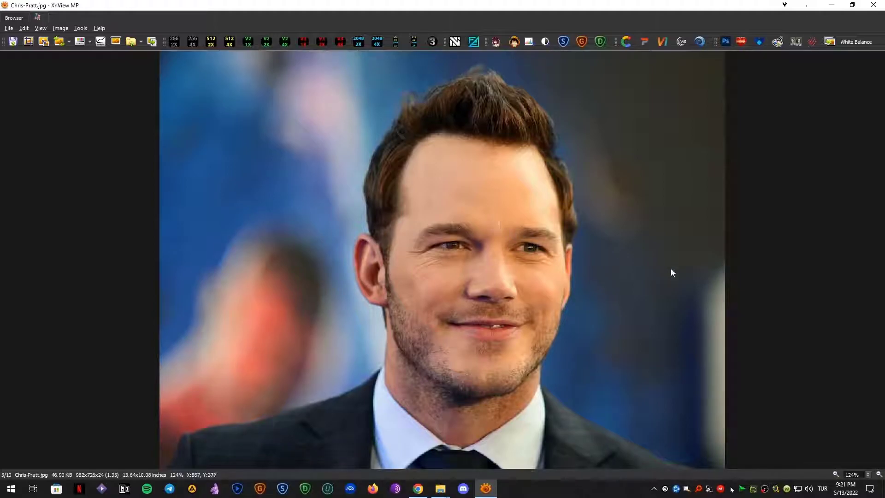
{"action": "key", "text": "space"}
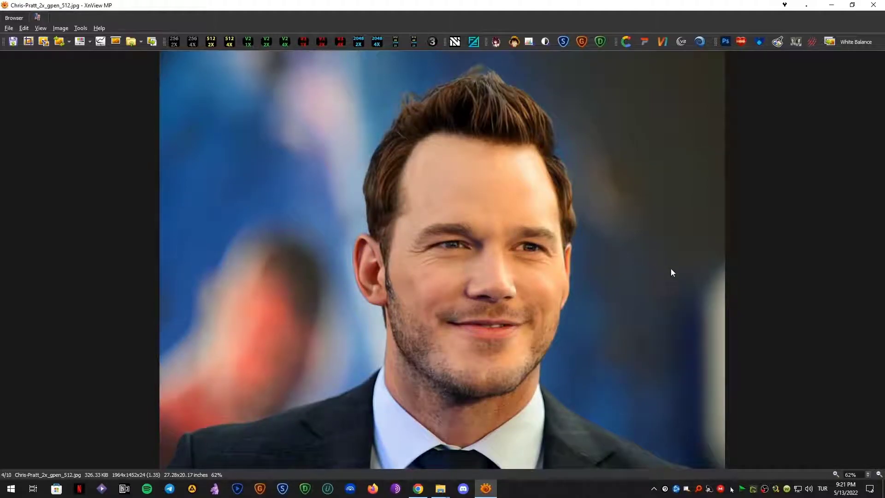
{"action": "key", "text": "space"}
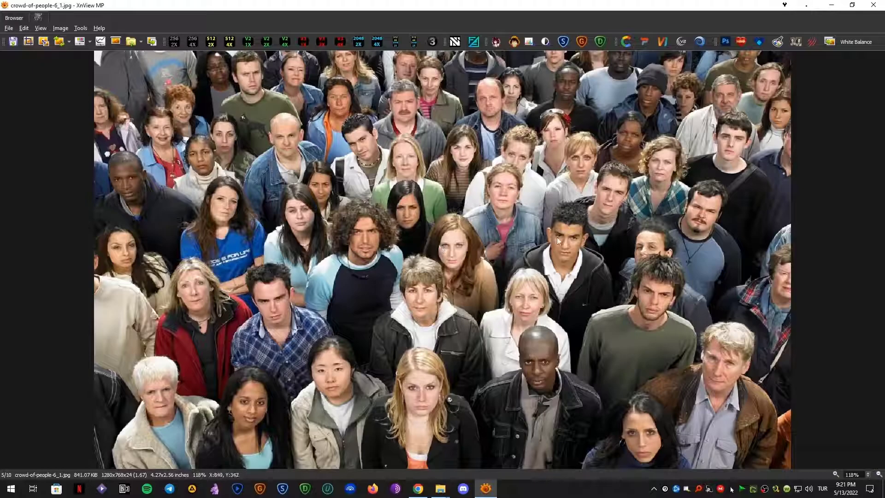
{"action": "key", "text": "space"}
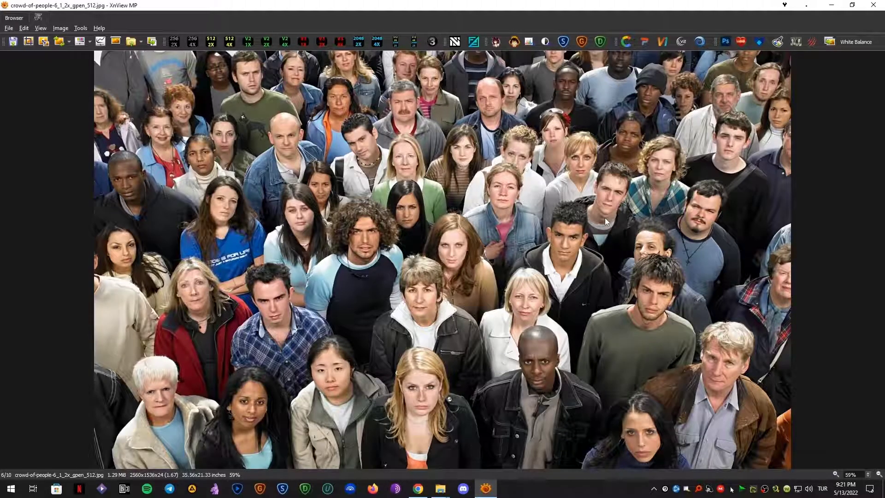
{"action": "key", "text": "space"}
{"action": "key", "text": "space"}
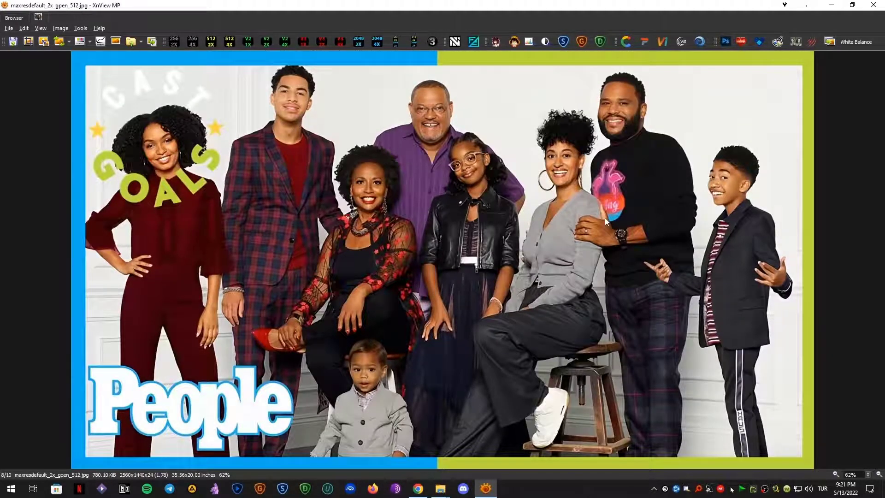
{"action": "key", "text": "space"}
{"action": "key", "text": "space"}
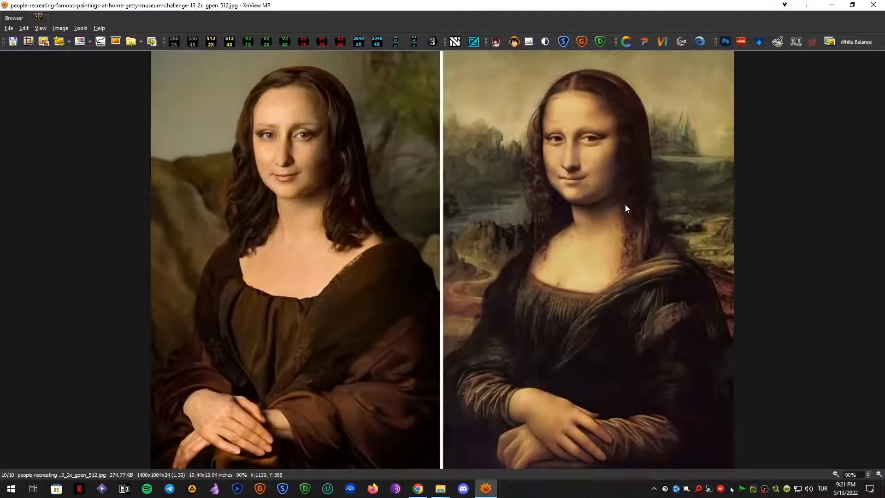
{"action": "key", "text": "Escape"}
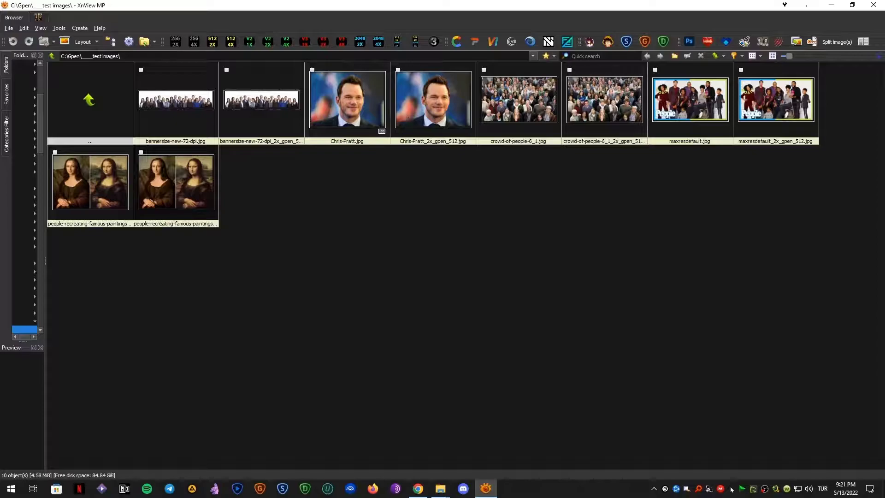
Step: Filter by 'gpen', delete the five _2x_gpen_512 results, and close XnView MP
{"action": "type", "text": "gpen"}
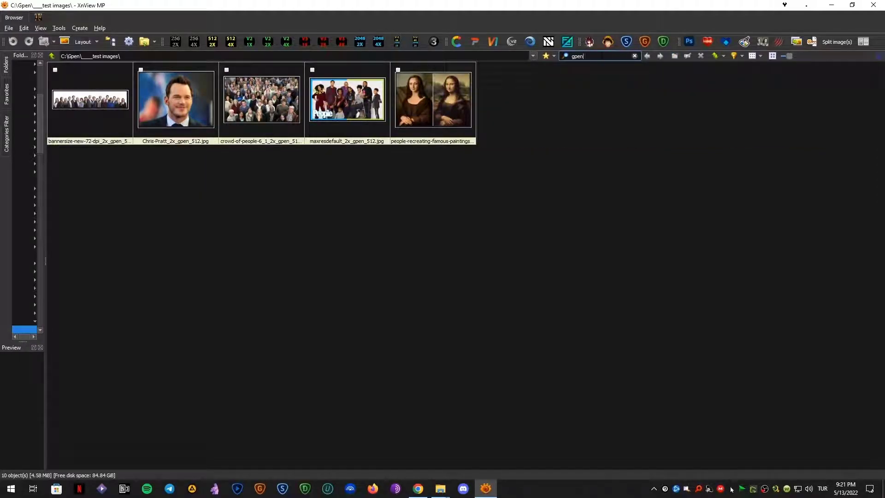
{"action": "left_click_drag", "start_coordinate": [567, 233], "coordinate": [89, 76]}
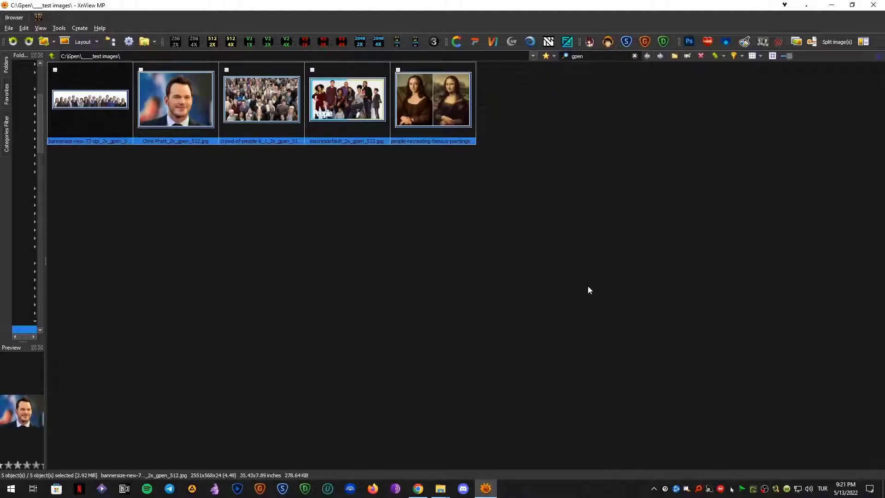
{"action": "key", "text": "Delete"}
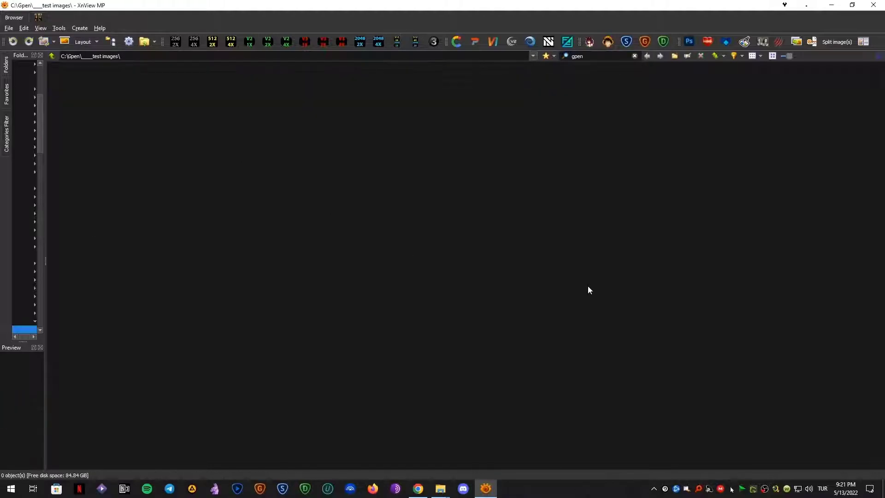
{"action": "left_click", "coordinate": [874, 6]}
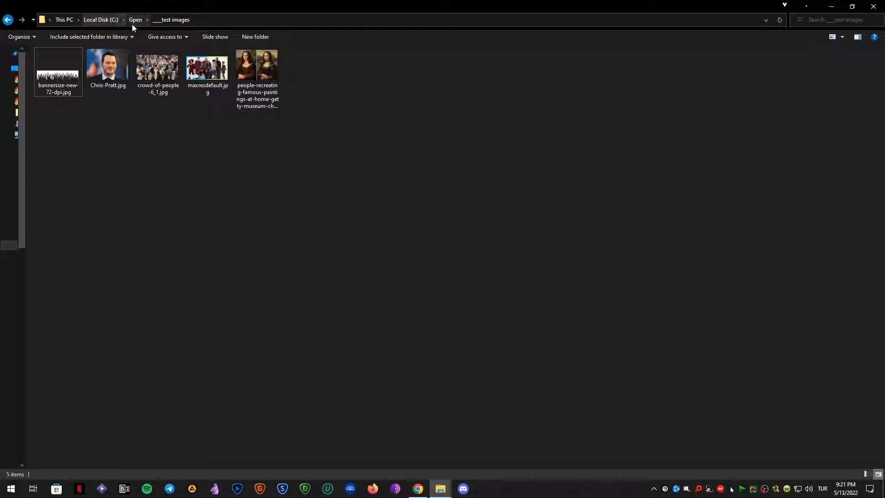
Step: Send the five original test images to _gpen_utility_SR_4x_512_v2.exe and move its console aside
{"action": "left_click_drag", "start_coordinate": [293, 193], "coordinate": [63, 73]}
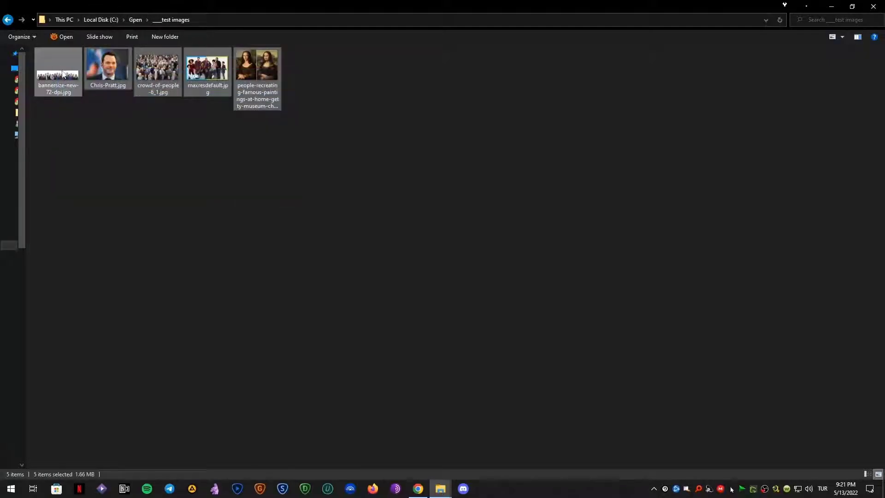
{"action": "right_click", "coordinate": [63, 82]}
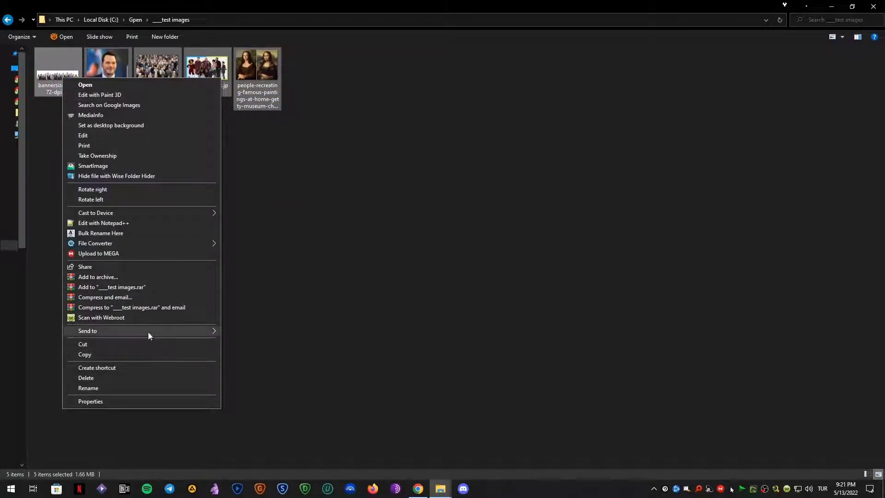
{"action": "mouse_move", "coordinate": [175, 331]}
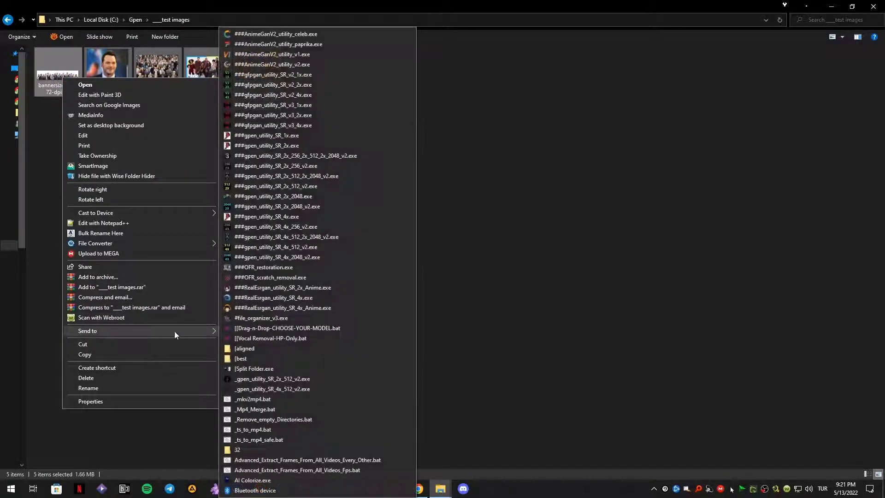
{"action": "left_click", "coordinate": [298, 388]}
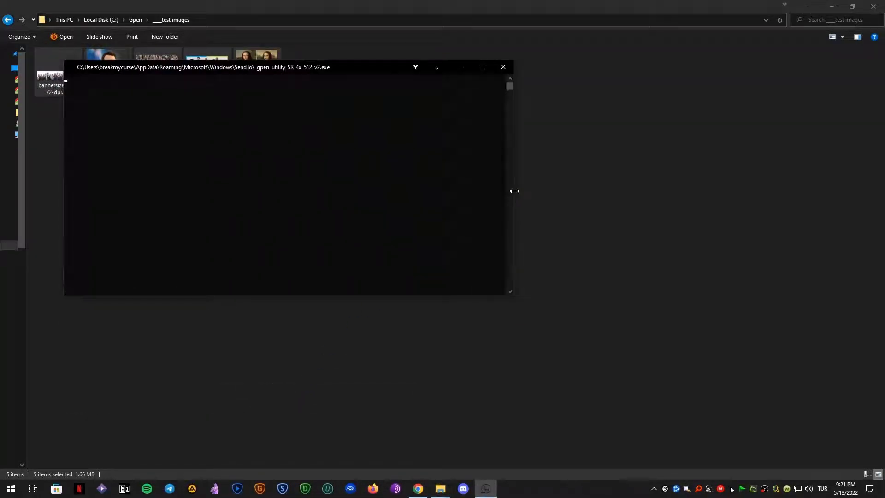
{"action": "left_click_drag", "start_coordinate": [379, 65], "coordinate": [536, 138]}
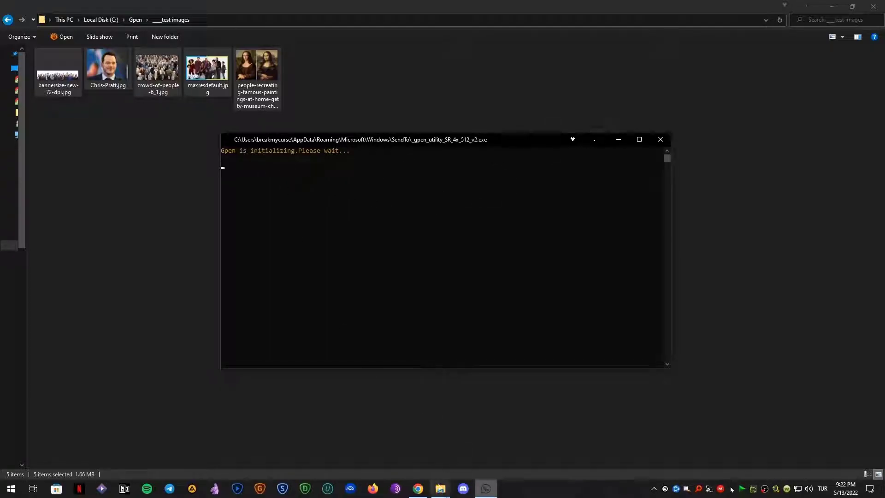
Step: From the test images window, run shell:sendto to open the SendTo folder
{"action": "mouse_move", "coordinate": [442, 489]}
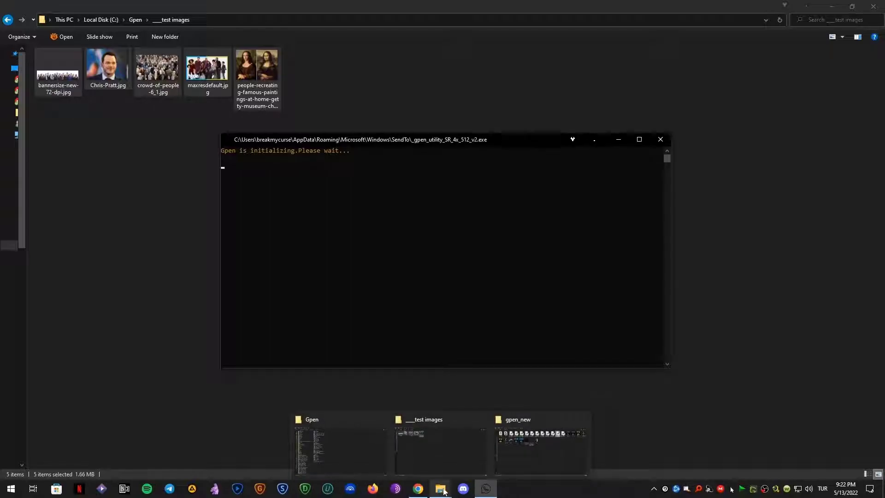
{"action": "left_click", "coordinate": [737, 375]}
{"action": "key", "text": "super+r"}
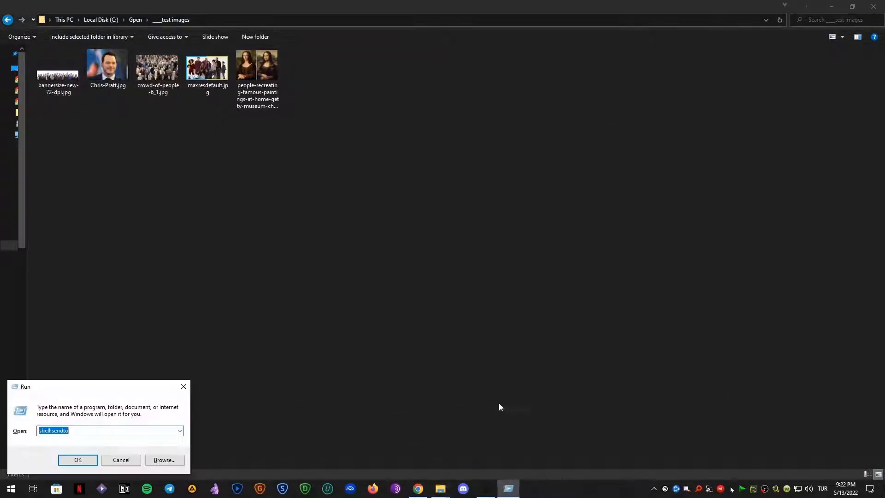
{"action": "left_click", "coordinate": [93, 460]}
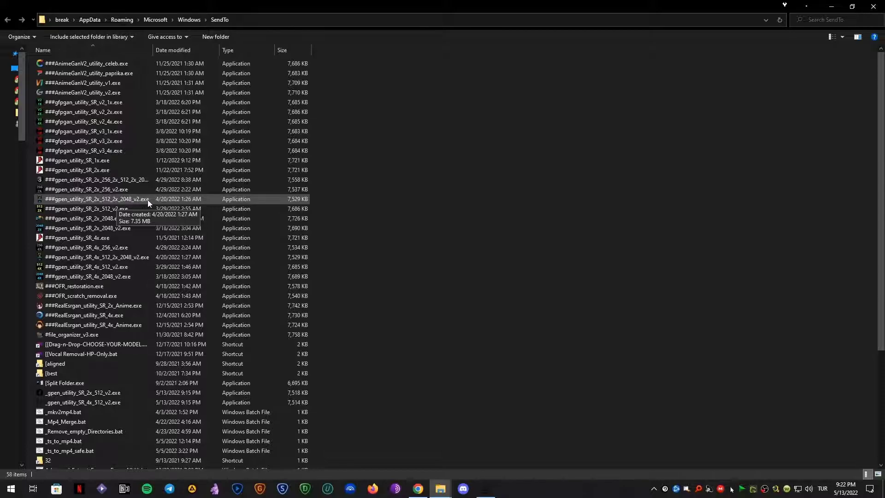
Step: Look at the ###gpen_utility_SR_2x_512_2x_2048_v2.exe droplet in SendTo, then close that folder
{"action": "left_click", "coordinate": [119, 199]}
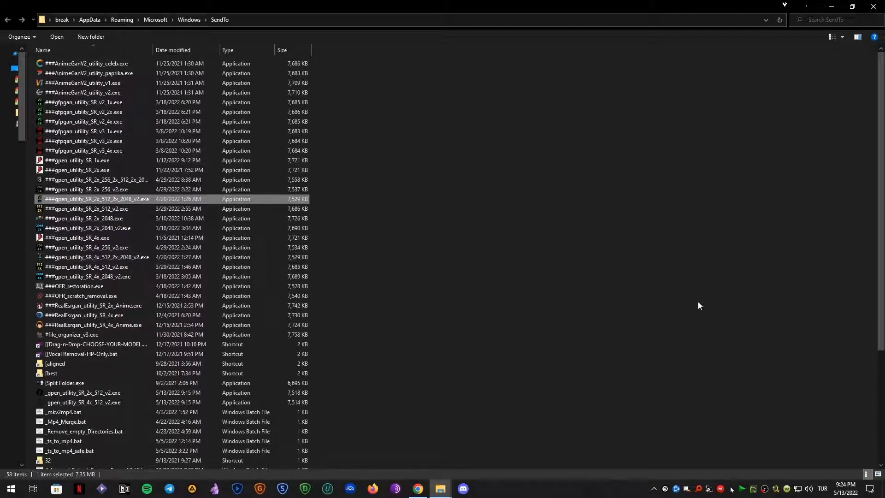
{"action": "left_click", "coordinate": [541, 166]}
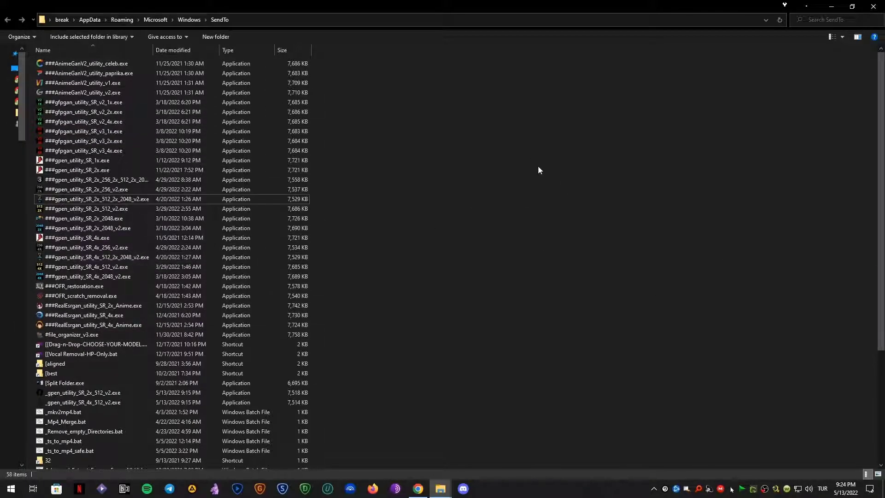
{"action": "left_click", "coordinate": [873, 6]}
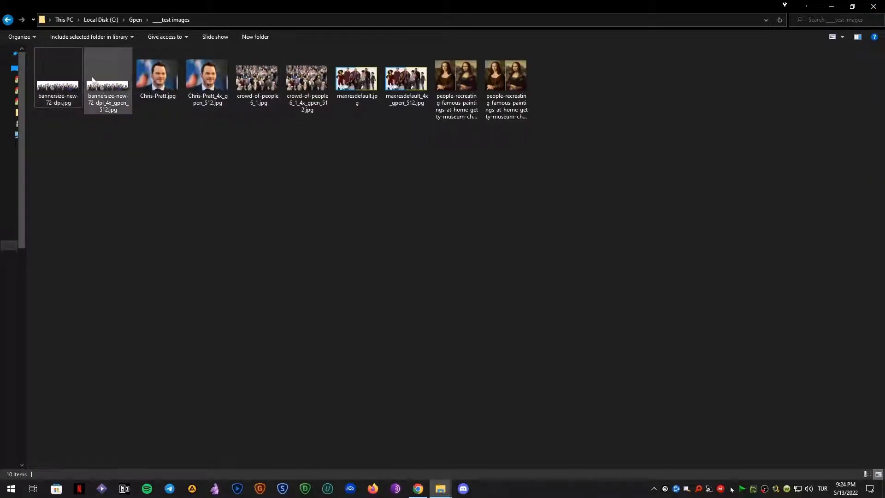
Step: View the banner photo full-screen, zoom, step to the crowd photo and back, then exit
{"action": "left_click", "coordinate": [59, 93]}
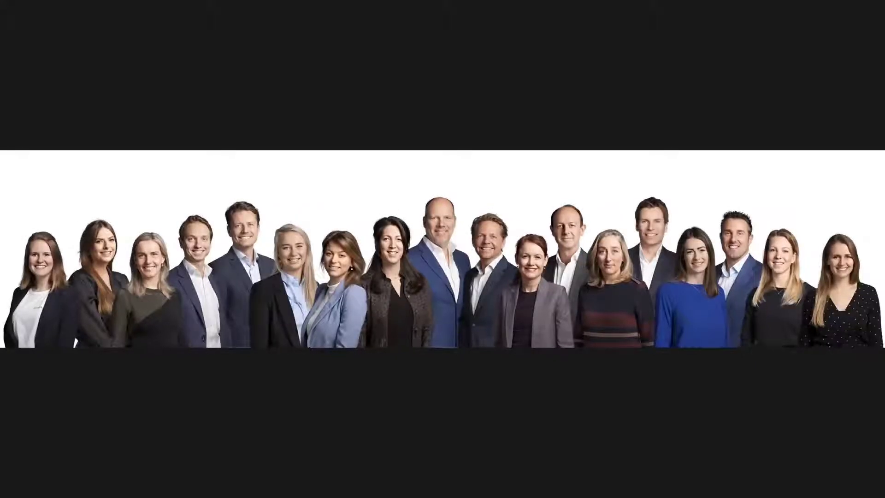
{"action": "scroll", "coordinate": [407, 170], "scroll_direction": "up", "scroll_amount": 4}
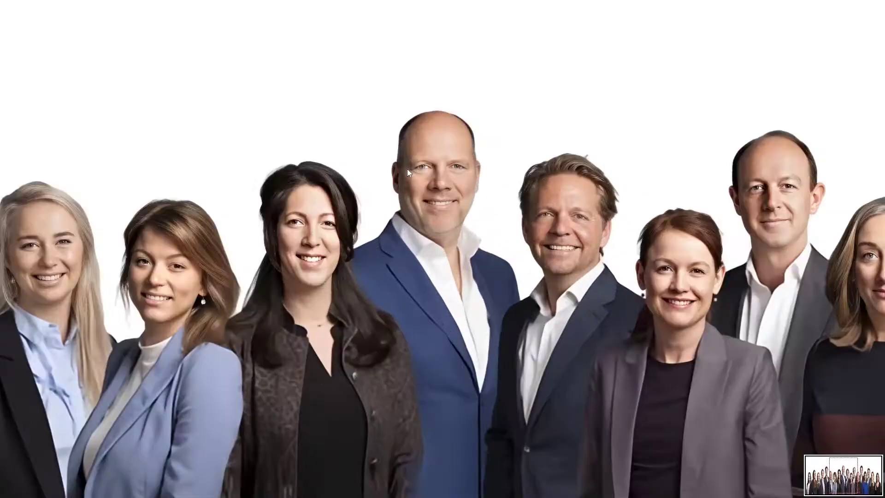
{"action": "scroll", "coordinate": [401, 205], "scroll_direction": "down", "scroll_amount": 4}
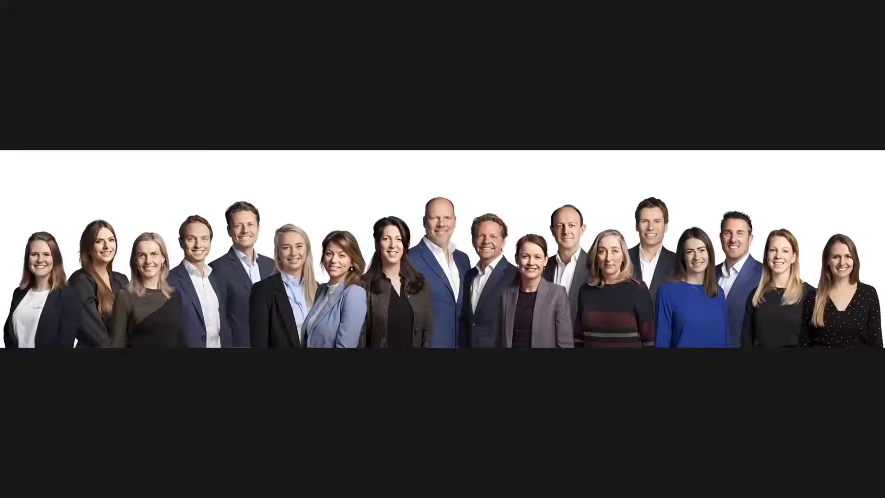
{"action": "key", "text": "Right"}
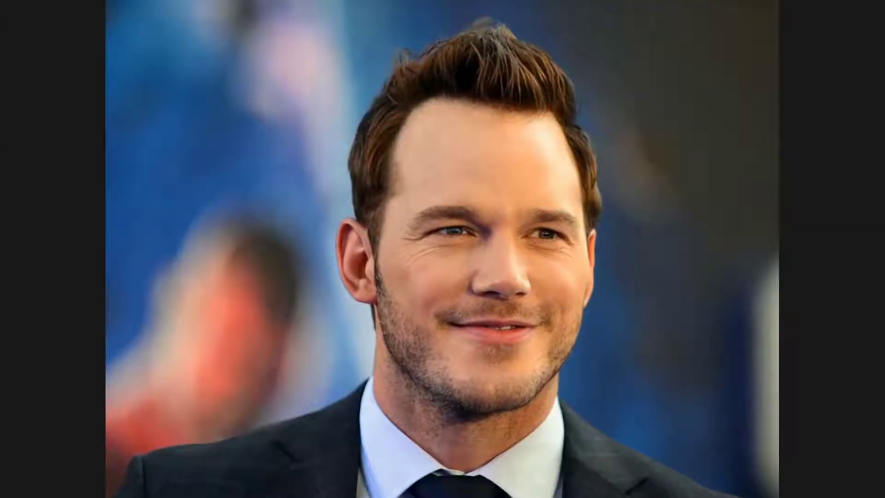
{"action": "key", "text": "Right"}
{"action": "key", "text": "Left"}
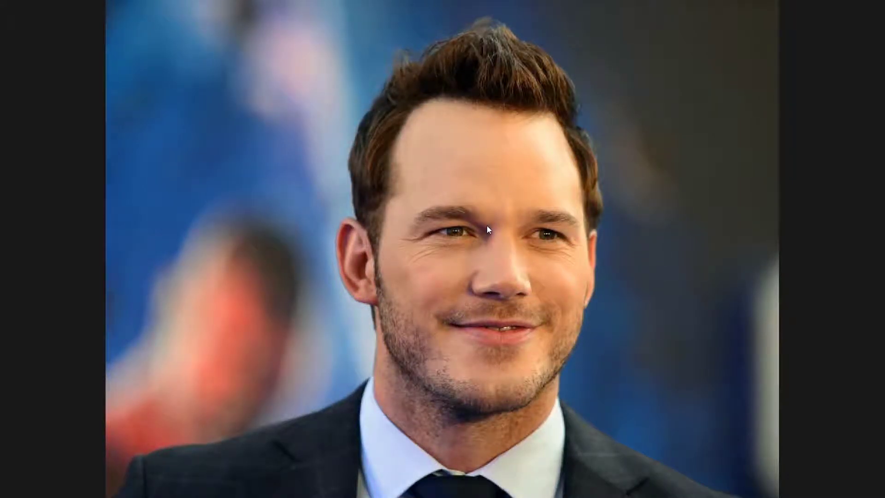
{"action": "key", "text": "Escape"}
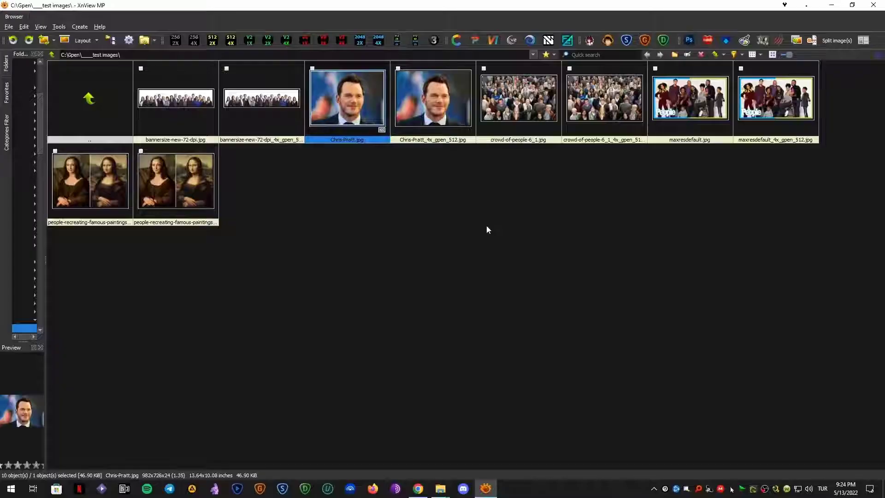
Step: Open Chris-Pratt.jpg in the viewer, zoom in and out, then move to bannersize-new-72-dpi.jpg
{"action": "double_click", "coordinate": [356, 97]}
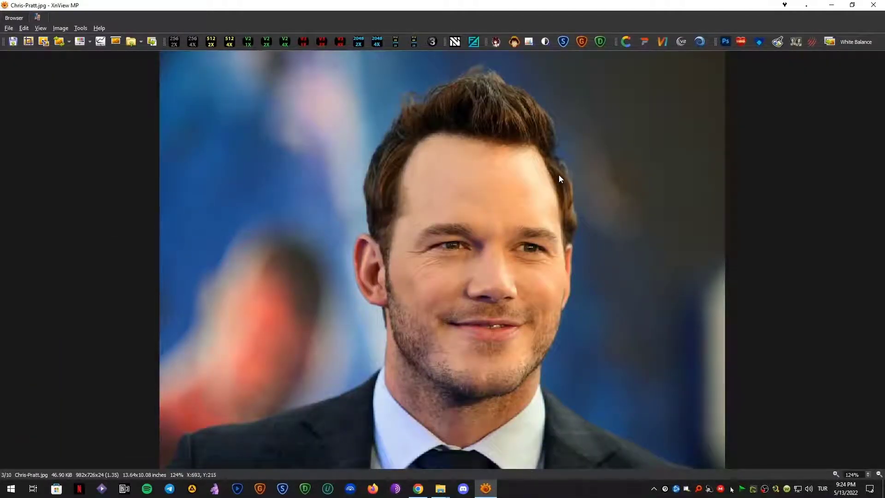
{"action": "scroll", "coordinate": [558, 174], "scroll_direction": "down", "scroll_amount": 1}
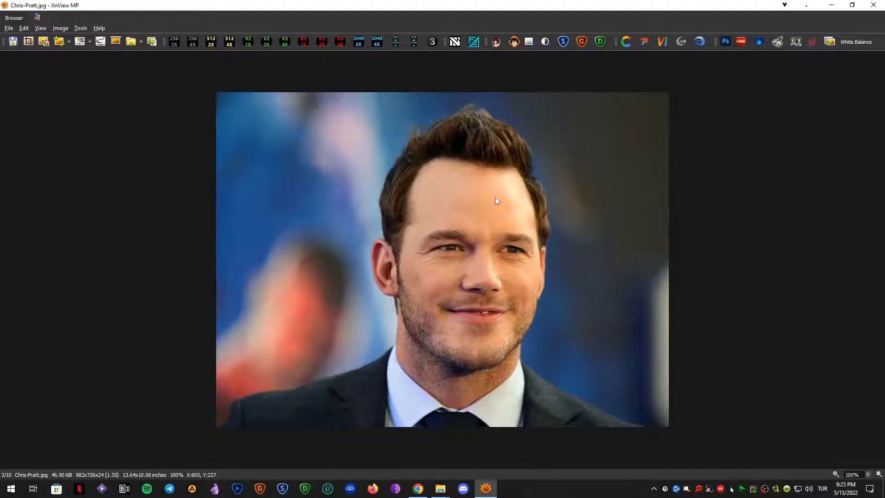
{"action": "scroll", "coordinate": [495, 197], "scroll_direction": "down", "scroll_amount": 1}
{"action": "scroll", "coordinate": [450, 152], "scroll_direction": "up", "scroll_amount": 1}
{"action": "scroll", "coordinate": [449, 150], "scroll_direction": "down", "scroll_amount": 1}
{"action": "scroll", "coordinate": [448, 150], "scroll_direction": "up", "scroll_amount": 1}
{"action": "scroll", "coordinate": [468, 231], "scroll_direction": "up", "scroll_amount": 1}
{"action": "scroll", "coordinate": [485, 211], "scroll_direction": "down", "scroll_amount": 1}
{"action": "left_click", "coordinate": [362, 43]}
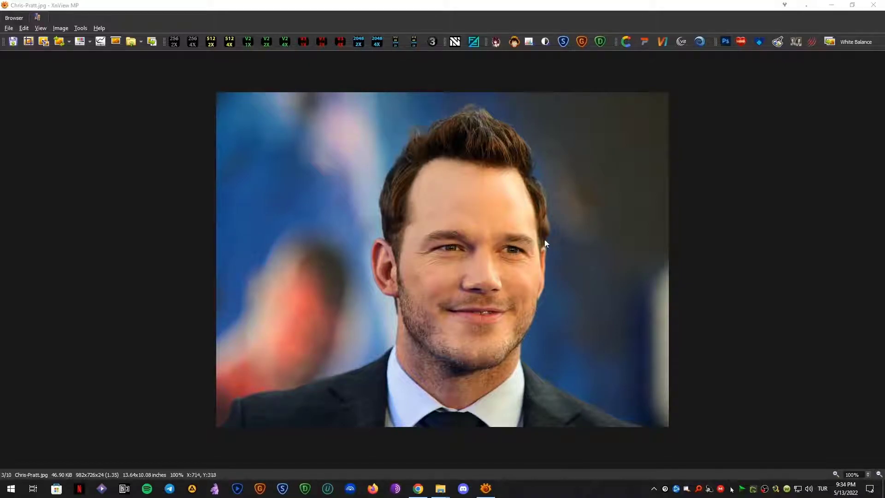
{"action": "scroll", "coordinate": [595, 250], "scroll_direction": "up", "scroll_amount": 2}
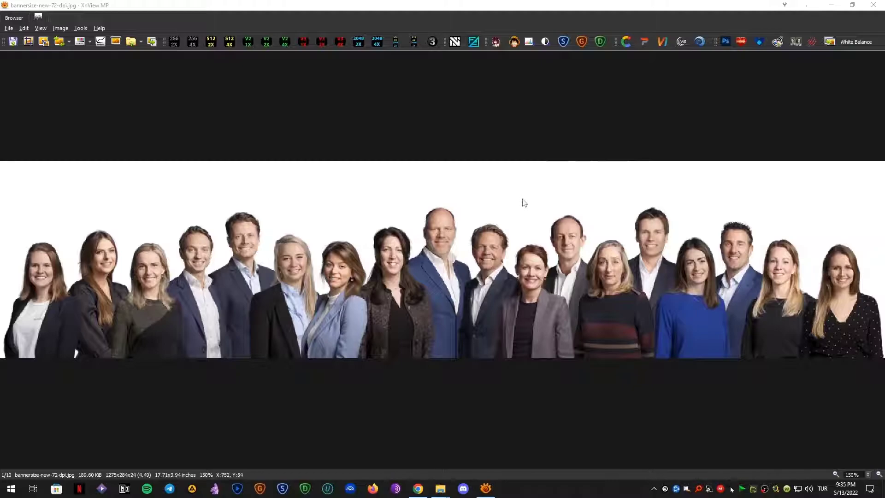
{"action": "scroll", "coordinate": [627, 167], "scroll_direction": "down", "scroll_amount": 1}
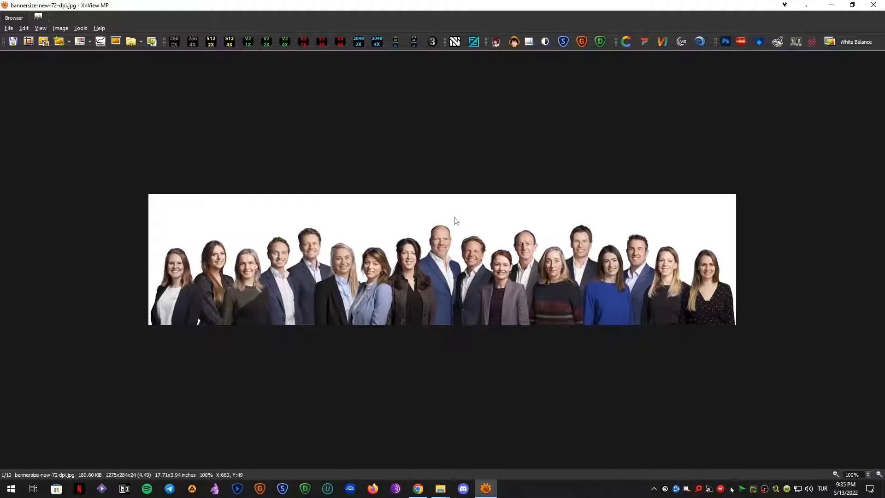
{"action": "scroll", "coordinate": [440, 239], "scroll_direction": "up", "scroll_amount": 2}
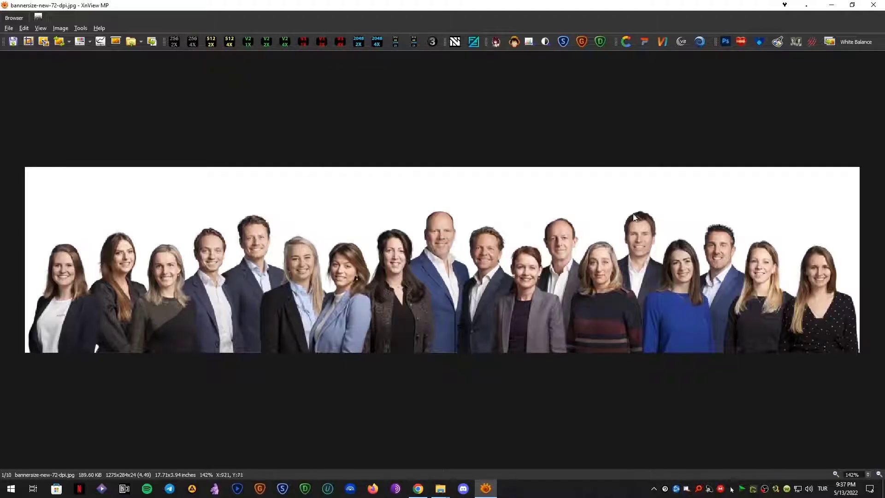
Step: Use the viewer toolbar to try advancing to bannersize-new-72-dpi_4x_gpen_512.jpg
{"action": "left_click", "coordinate": [322, 41]}
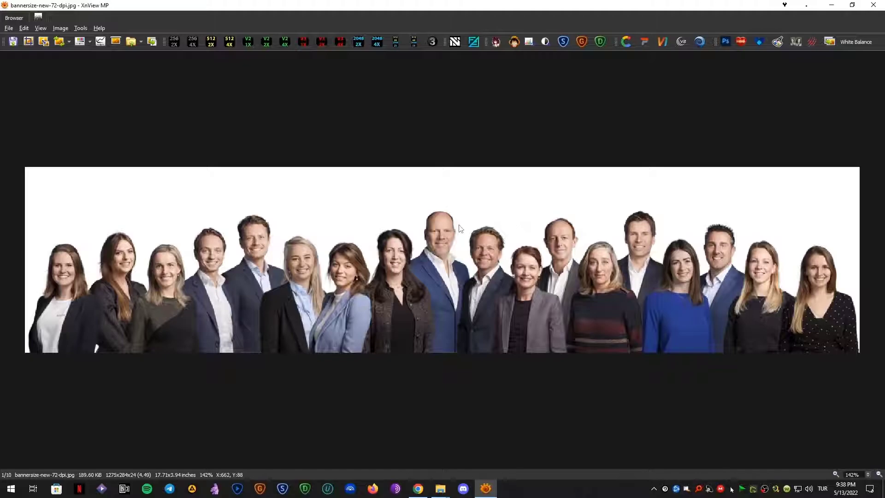
Step: Zoom the enhanced crowd image to 100% and pan across its faces
{"action": "scroll", "coordinate": [454, 233], "scroll_direction": "down", "scroll_amount": 3}
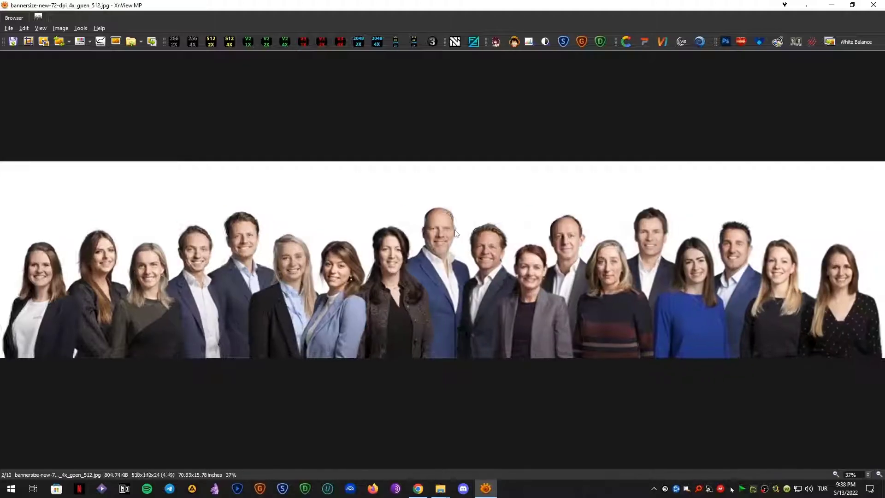
{"action": "scroll", "coordinate": [455, 233], "scroll_direction": "down", "scroll_amount": 2}
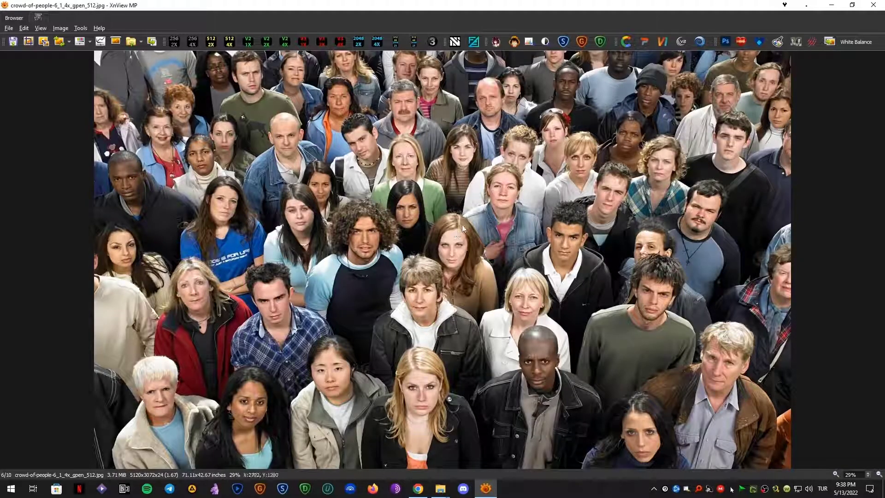
{"action": "left_click", "coordinate": [464, 223]}
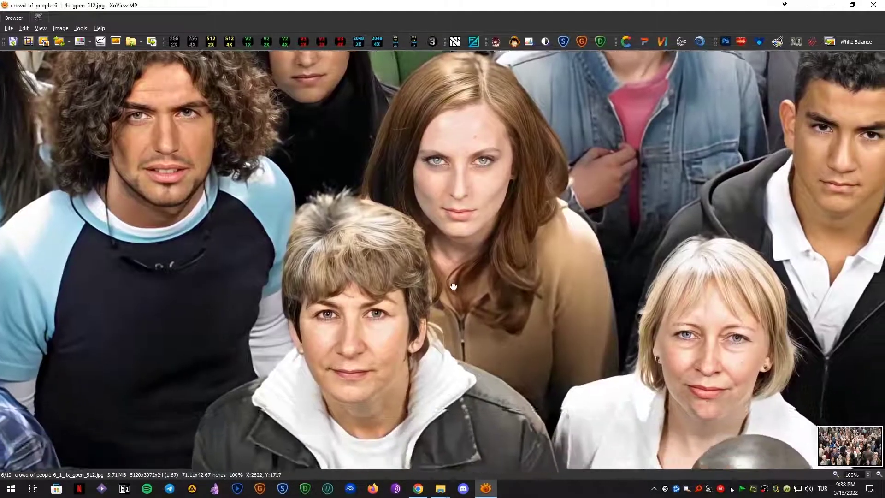
{"action": "mouse_move", "coordinate": [453, 286]}
{"action": "left_mouse_down"}
{"action": "mouse_move", "coordinate": [429, 215]}
{"action": "mouse_move", "coordinate": [460, 261]}
{"action": "mouse_move", "coordinate": [460, 287]}
{"action": "left_mouse_up"}
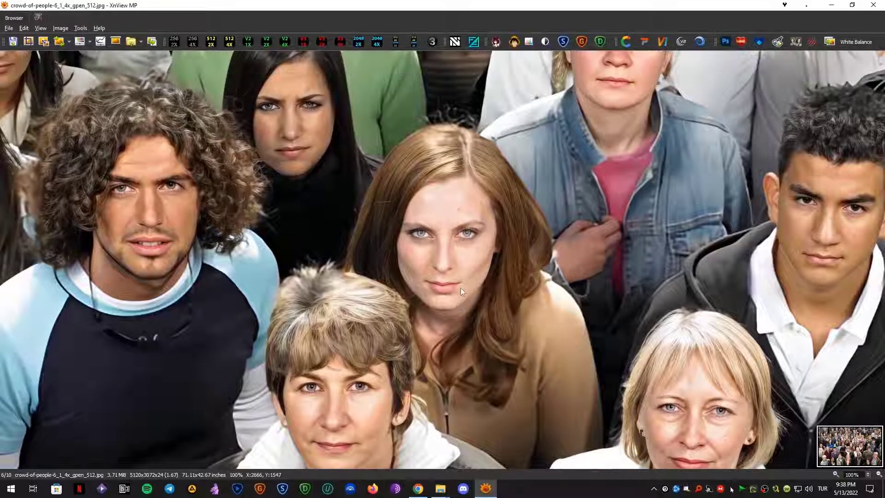
Step: Zoom into the enhanced cast photo's faces, then return to crowd-of-people-6_1_4x_gpen_512.jpg
{"action": "scroll", "coordinate": [460, 237], "scroll_direction": "down", "scroll_amount": 1}
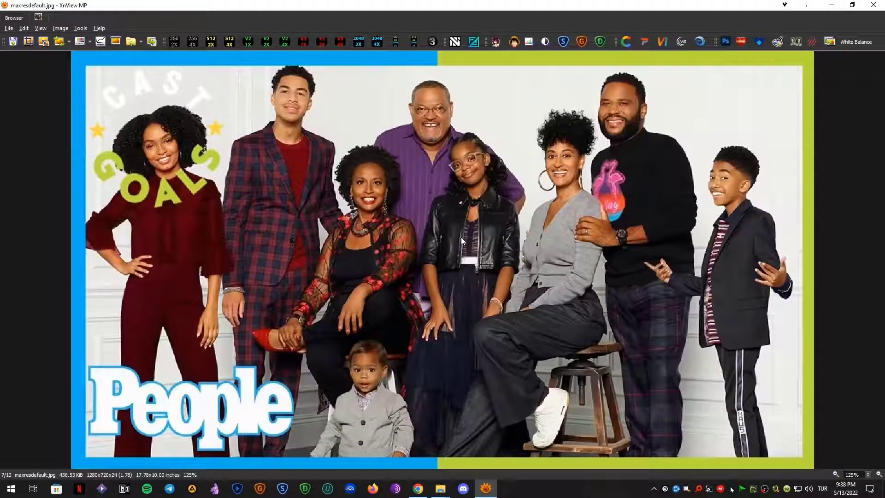
{"action": "scroll", "coordinate": [461, 237], "scroll_direction": "down", "scroll_amount": 1}
{"action": "left_click_drag", "start_coordinate": [462, 239], "coordinate": [494, 325]}
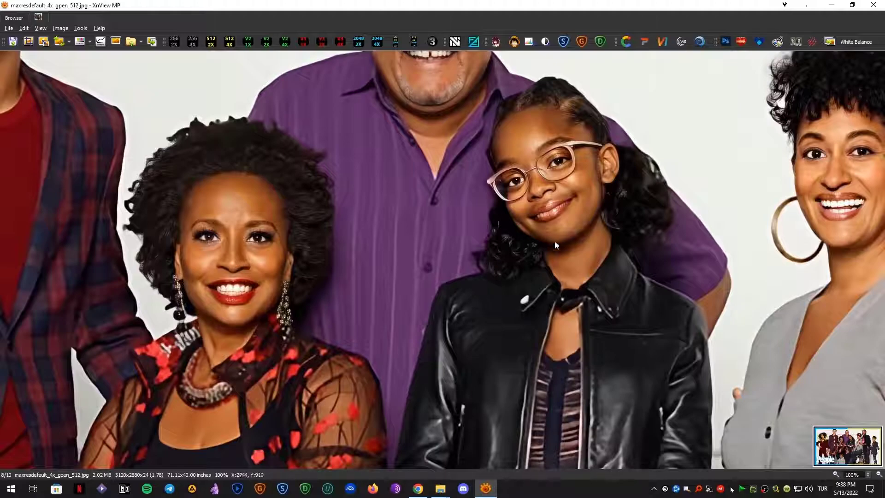
{"action": "left_click_drag", "start_coordinate": [549, 244], "coordinate": [434, 309]}
{"action": "scroll", "coordinate": [439, 295], "scroll_direction": "up", "scroll_amount": 1}
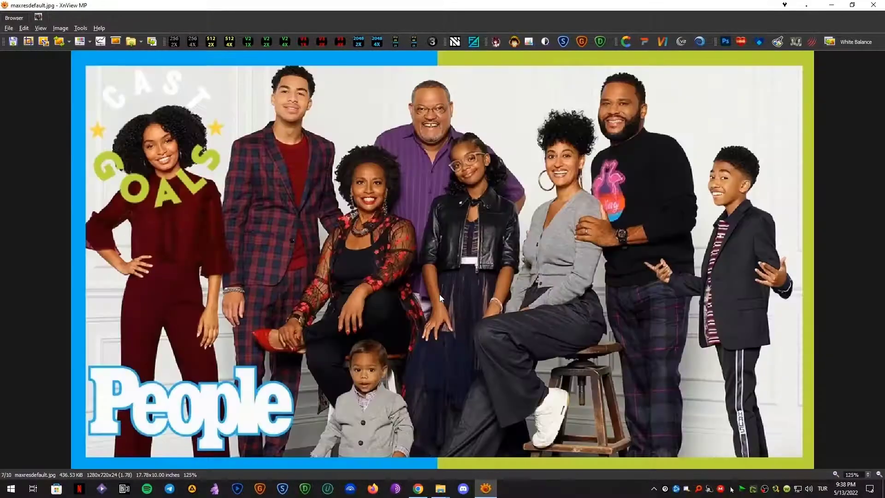
{"action": "scroll", "coordinate": [440, 298], "scroll_direction": "up", "scroll_amount": 1}
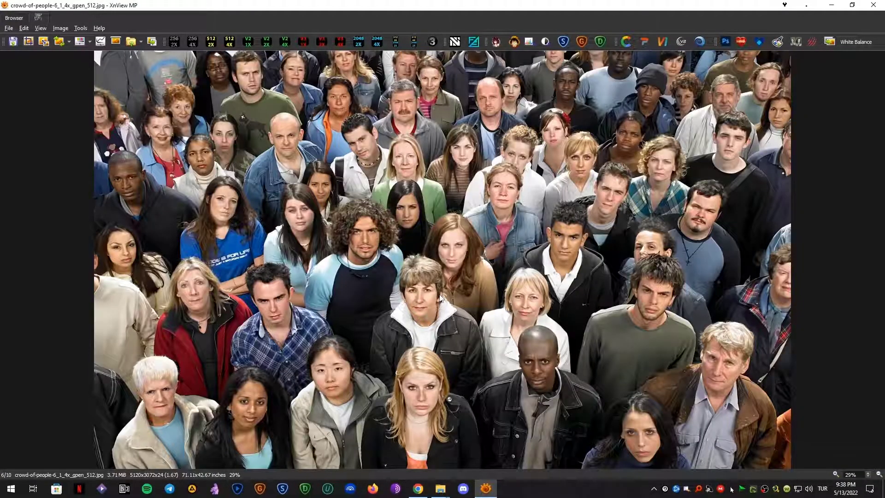
Step: Batch convert the enhanced crowd image with the 50.xbs preset into a 2560x1536 copy
{"action": "left_click", "coordinate": [828, 42]}
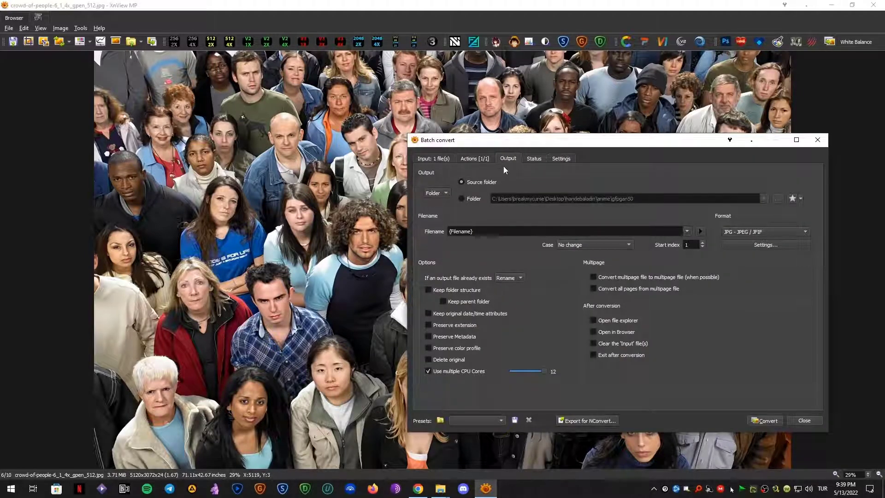
{"action": "left_click", "coordinate": [490, 420]}
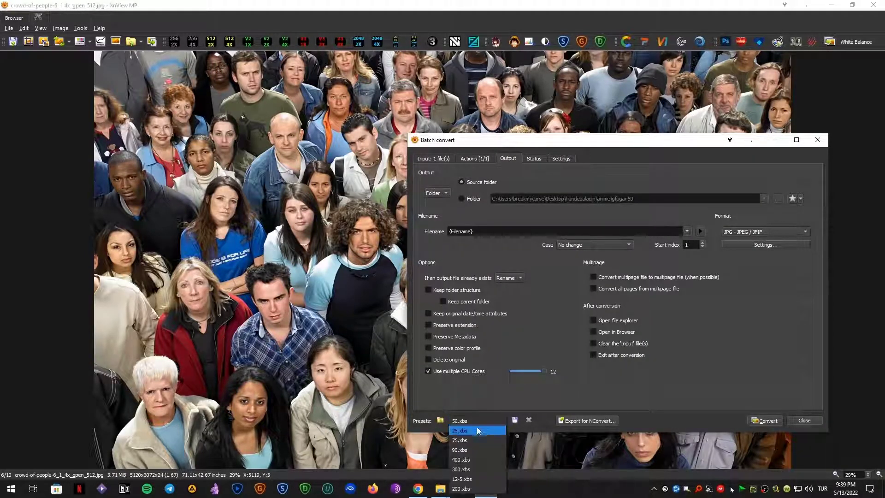
{"action": "left_click", "coordinate": [473, 421]}
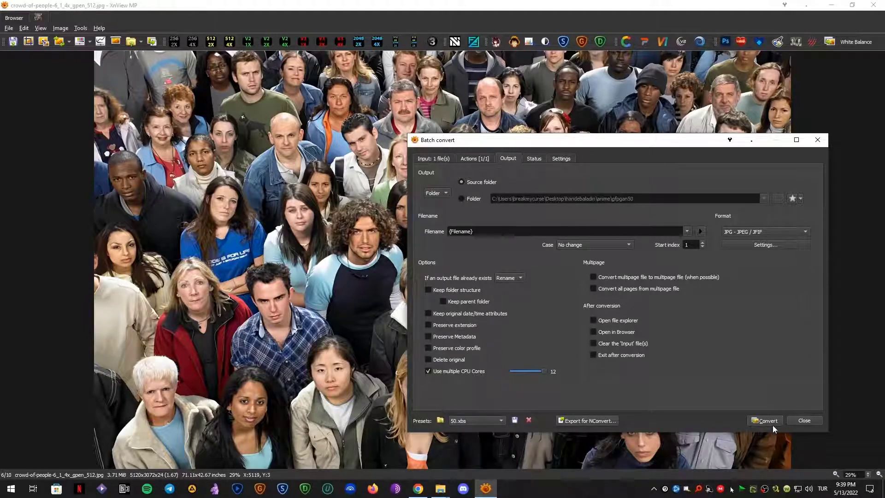
{"action": "left_click", "coordinate": [770, 420]}
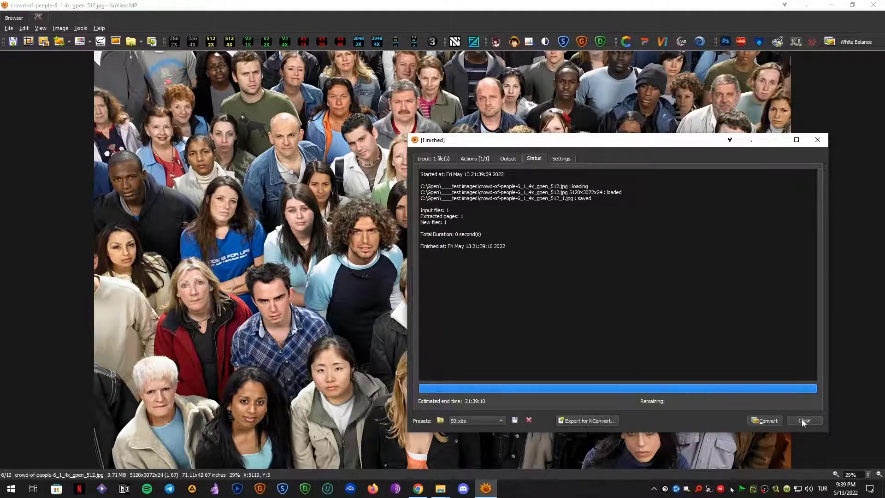
{"action": "left_click", "coordinate": [803, 420]}
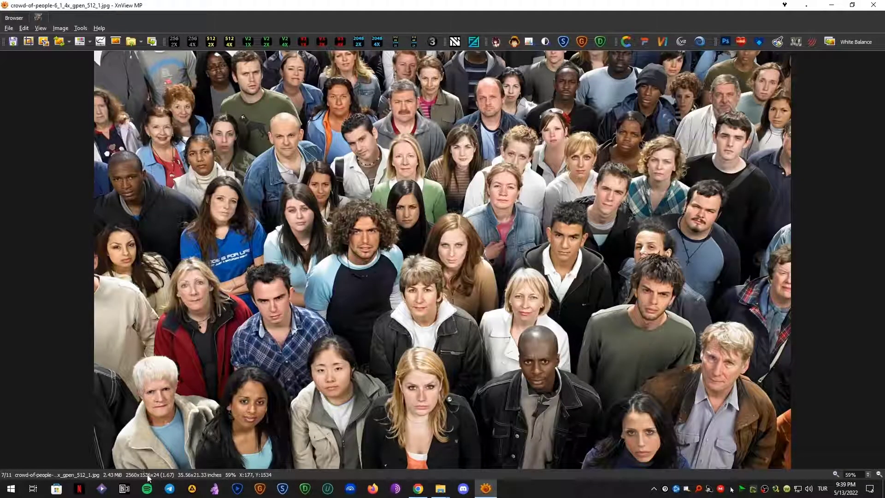
Step: Run the gpen_utility_SR_2x_2048_v2 droplet on the half-size crowd copy and bring its console forward
{"action": "left_click", "coordinate": [358, 42]}
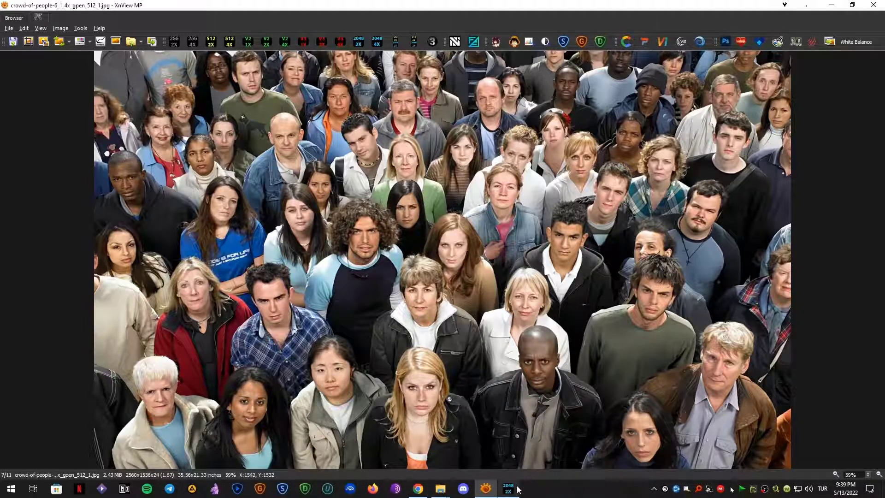
{"action": "left_click", "coordinate": [358, 41]}
Step: Move the GPEN console aside while it processes crowd-of-people-6_1_4x_gpen_512_1.jpg until it closes
{"action": "left_click_drag", "start_coordinate": [327, 33], "coordinate": [541, 206]}
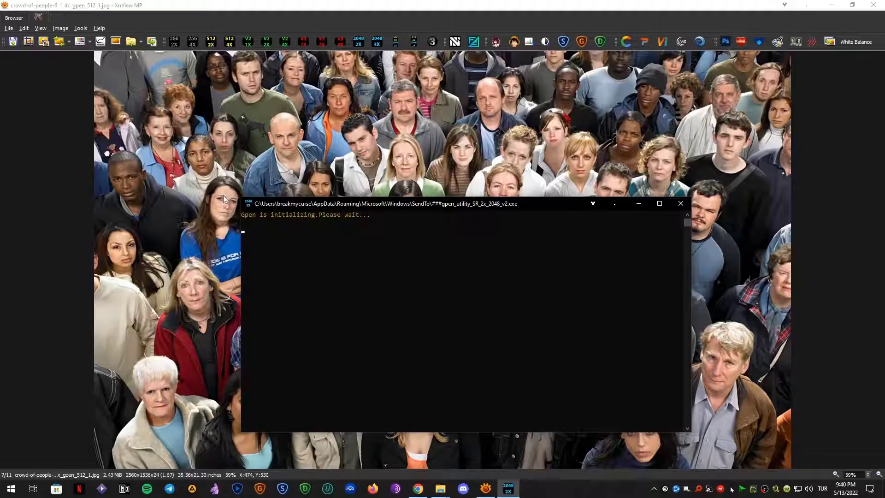
{"action": "left_click_drag", "start_coordinate": [397, 205], "coordinate": [471, 170]}
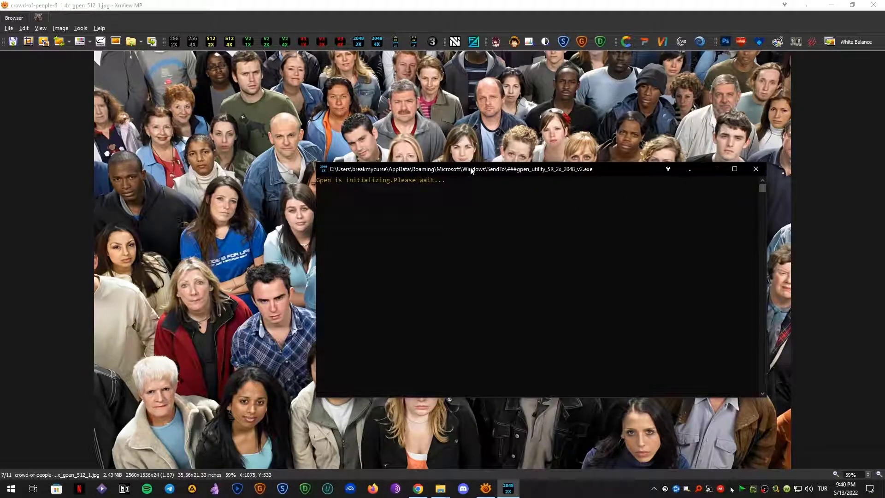
{"action": "left_click_drag", "start_coordinate": [471, 170], "coordinate": [471, 171]}
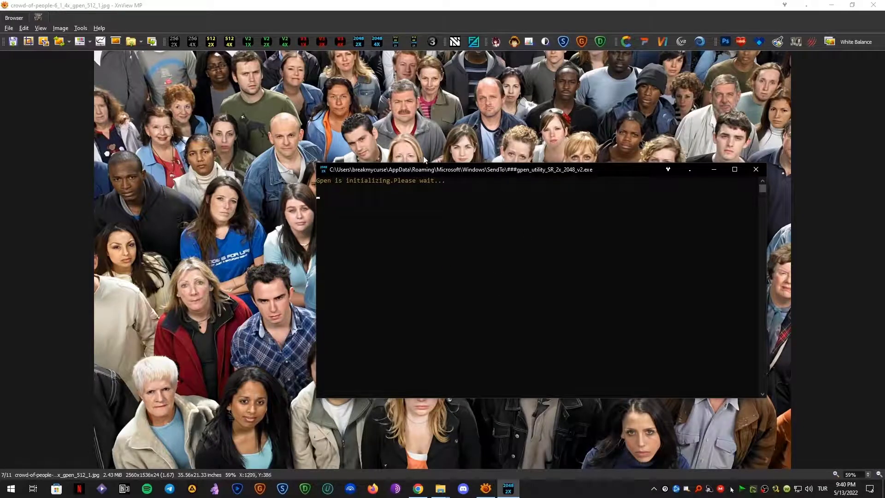
{"action": "left_click_drag", "start_coordinate": [565, 170], "coordinate": [603, 219]}
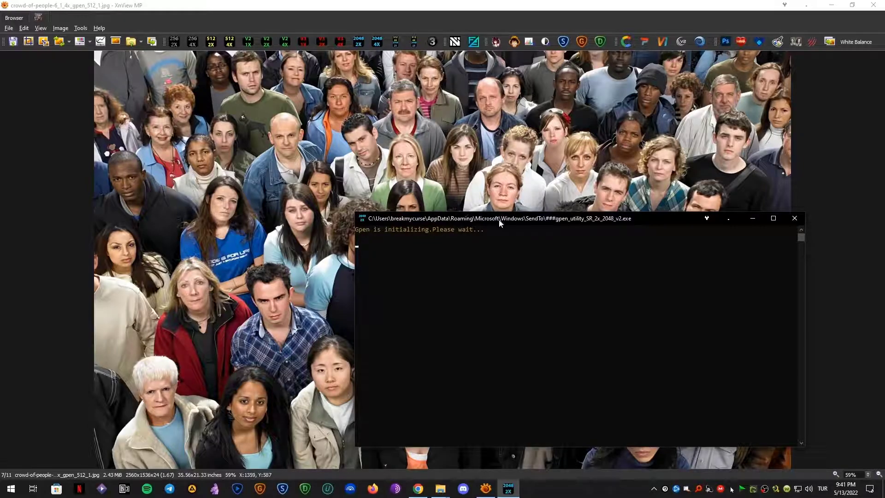
{"action": "left_click_drag", "start_coordinate": [499, 219], "coordinate": [492, 241]}
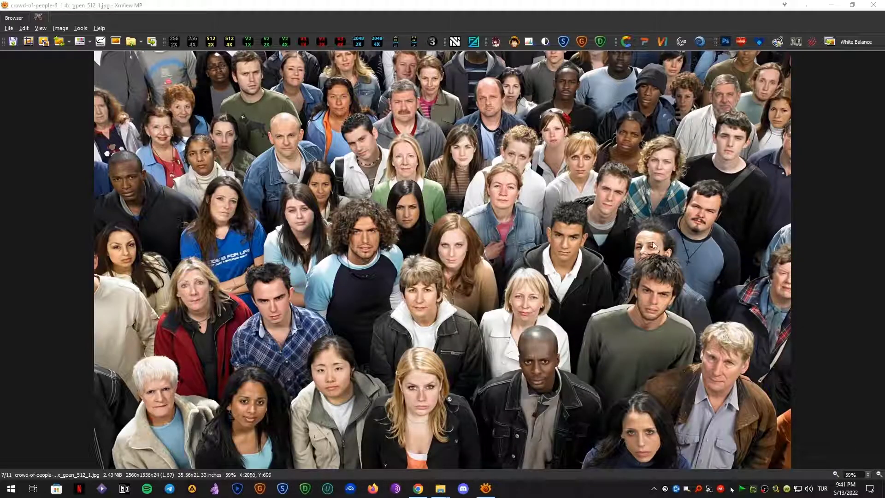
Step: Open crowd-of-people-6_1_4x_gpen_512_1_2x_gpen_2048.jpg from the Browser thumbnails in the full viewer
{"action": "key", "text": "Escape"}
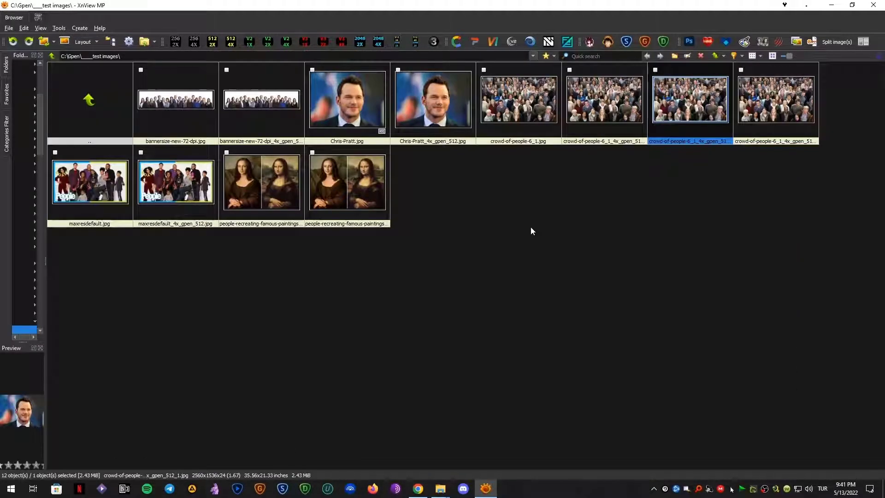
{"action": "left_click", "coordinate": [766, 214]}
{"action": "left_click", "coordinate": [785, 104]}
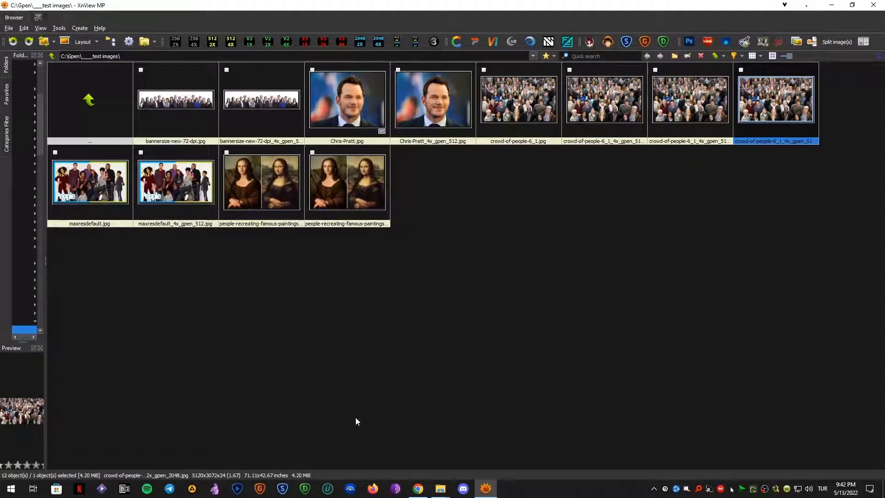
{"action": "double_click", "coordinate": [795, 105]}
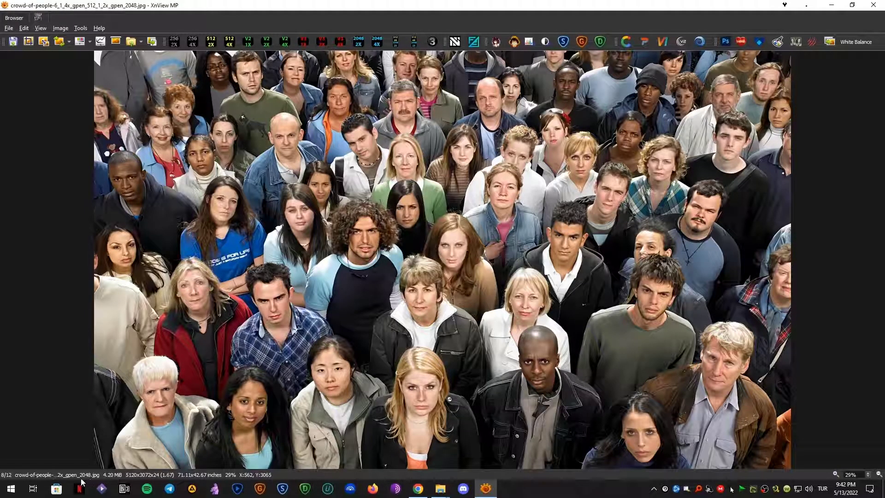
{"action": "left_click_drag", "start_coordinate": [538, 218], "coordinate": [535, 220]}
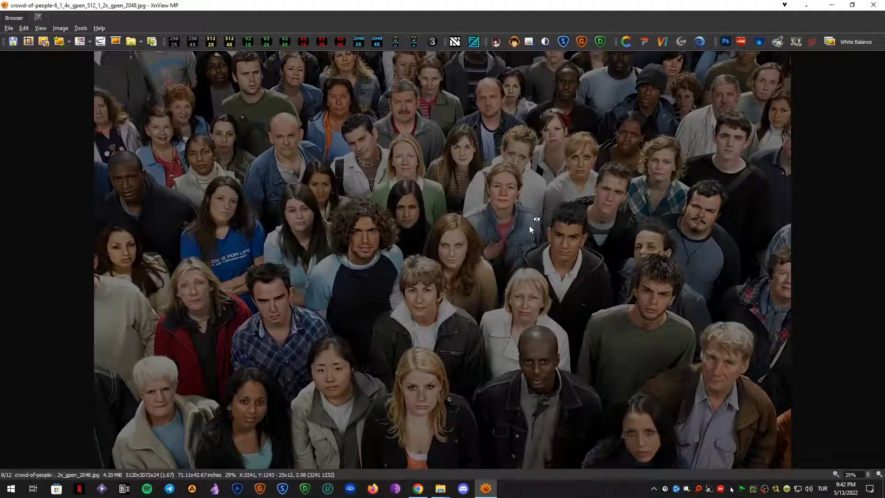
{"action": "left_click", "coordinate": [487, 266]}
Step: Zoom to 200% and inspect the young man, the curly-haired woman and faces further left
{"action": "scroll", "coordinate": [487, 267], "scroll_direction": "up", "scroll_amount": 5}
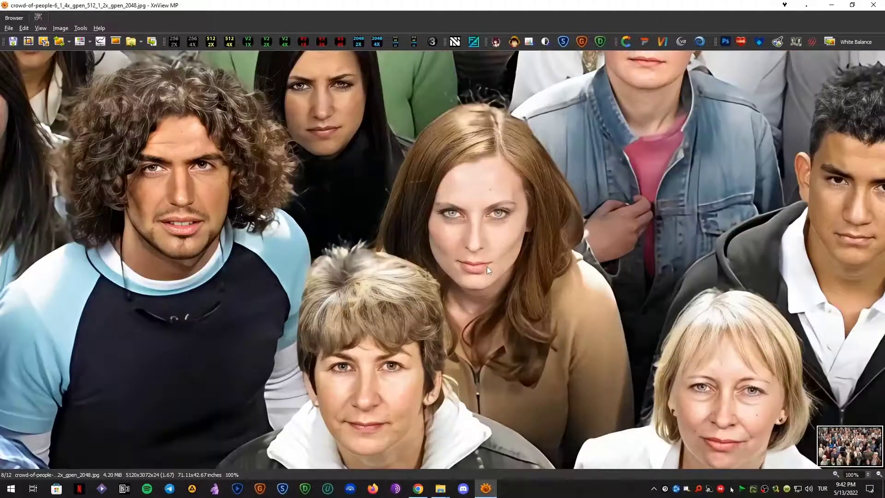
{"action": "scroll", "coordinate": [487, 266], "scroll_direction": "up", "scroll_amount": 3}
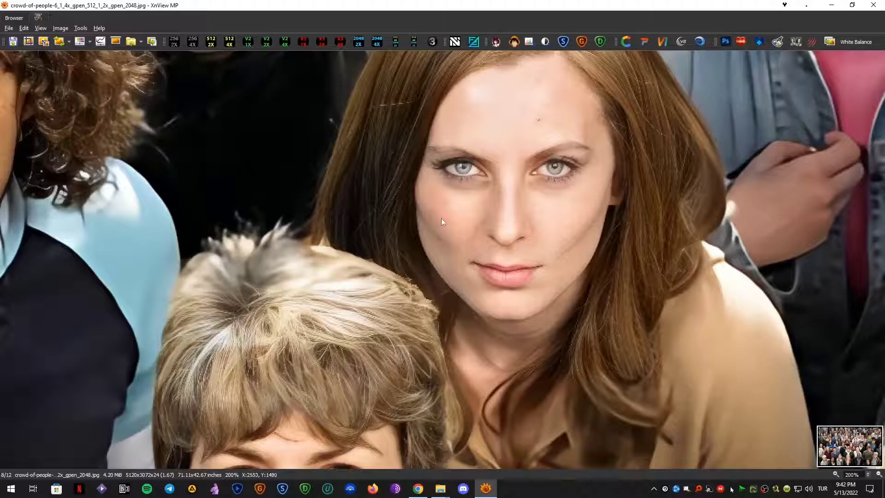
{"action": "left_click_drag", "start_coordinate": [722, 184], "coordinate": [211, 410]}
{"action": "left_click_drag", "start_coordinate": [657, 199], "coordinate": [669, 248]}
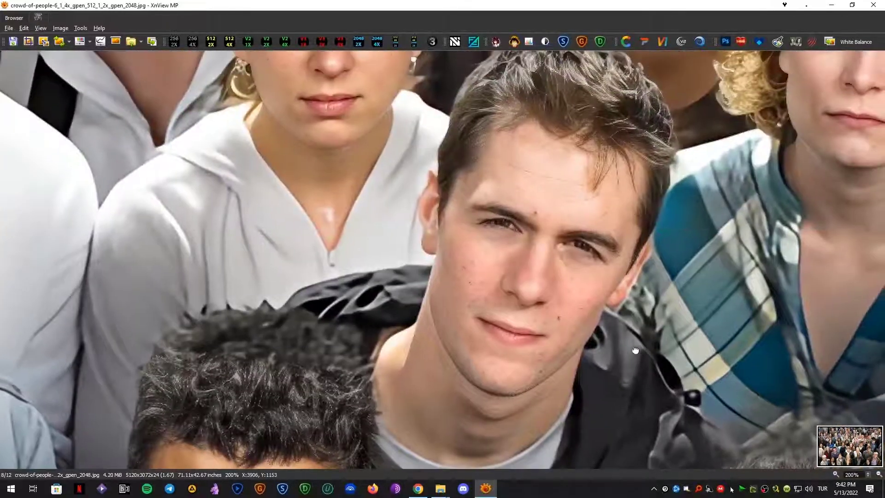
{"action": "left_click_drag", "start_coordinate": [700, 210], "coordinate": [509, 332]}
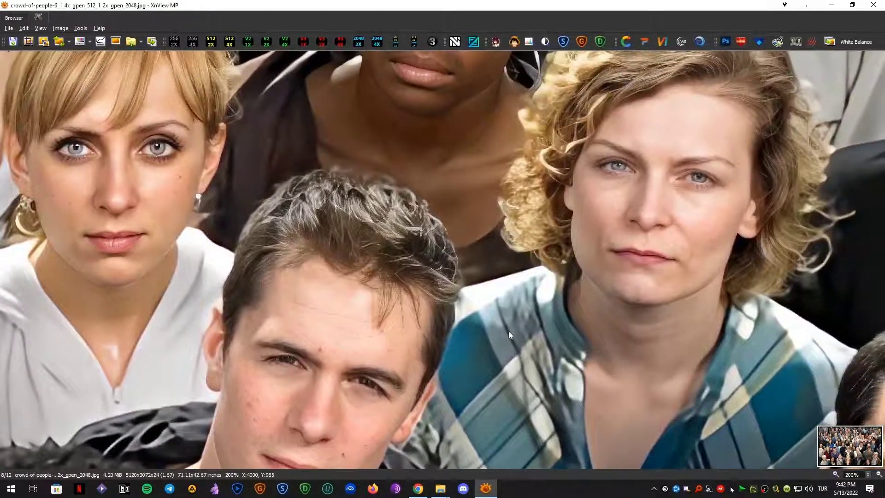
{"action": "left_click_drag", "start_coordinate": [327, 236], "coordinate": [396, 249]}
{"action": "left_click_drag", "start_coordinate": [161, 185], "coordinate": [408, 253]}
{"action": "left_click_drag", "start_coordinate": [91, 243], "coordinate": [651, 242]}
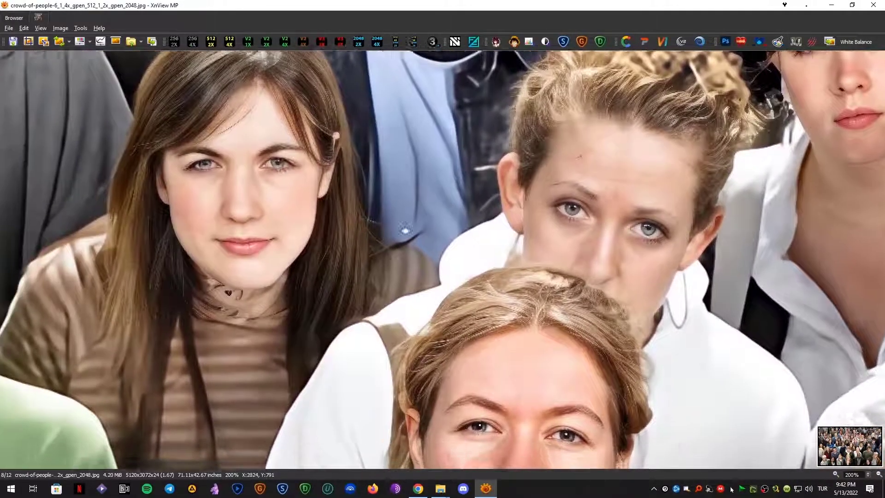
Step: Inspect the brown-haired woman, the blonde in green, the bead-necklace man and the dark-haired women
{"action": "left_click_drag", "start_coordinate": [354, 251], "coordinate": [631, 201]}
{"action": "left_click_drag", "start_coordinate": [131, 197], "coordinate": [340, 213]}
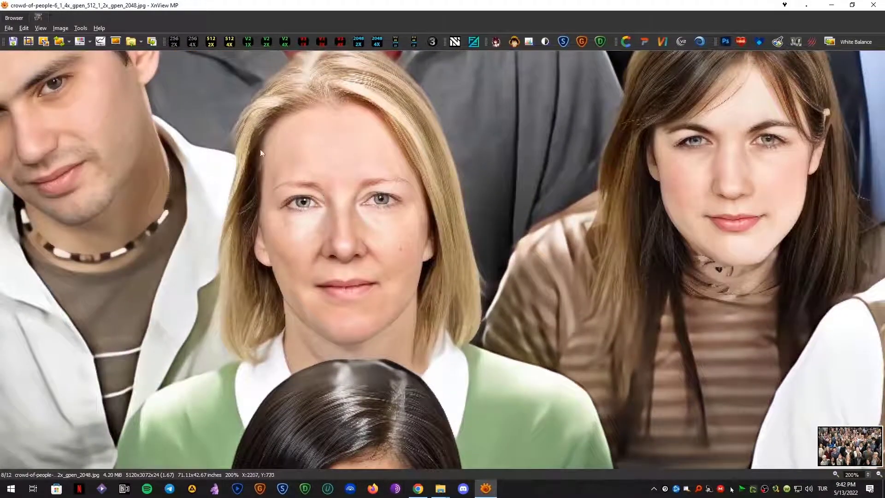
{"action": "left_click_drag", "start_coordinate": [434, 256], "coordinate": [737, 279]}
{"action": "left_click_drag", "start_coordinate": [543, 248], "coordinate": [673, 275]}
{"action": "left_click_drag", "start_coordinate": [544, 346], "coordinate": [668, 210]}
{"action": "left_click_drag", "start_coordinate": [415, 277], "coordinate": [456, 258]}
{"action": "left_click_drag", "start_coordinate": [414, 346], "coordinate": [415, 198]}
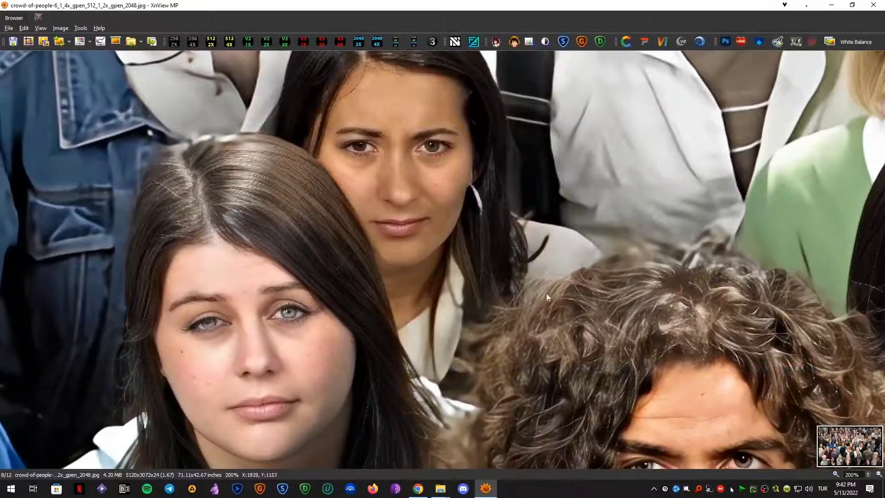
{"action": "left_click_drag", "start_coordinate": [458, 338], "coordinate": [419, 193]}
Step: Check the curly-haired man, plaid-shirted man and blonde in black jacket, then reopen the image
{"action": "left_click_drag", "start_coordinate": [765, 404], "coordinate": [535, 153]}
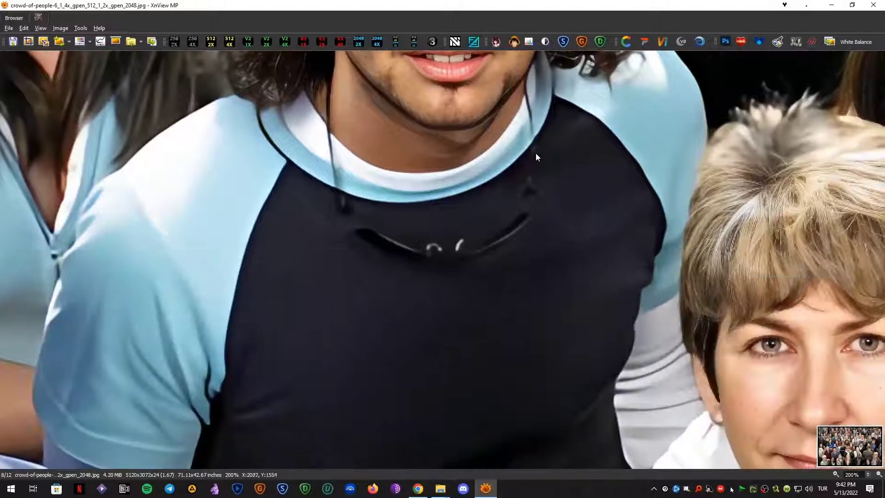
{"action": "left_click_drag", "start_coordinate": [530, 268], "coordinate": [812, 292]}
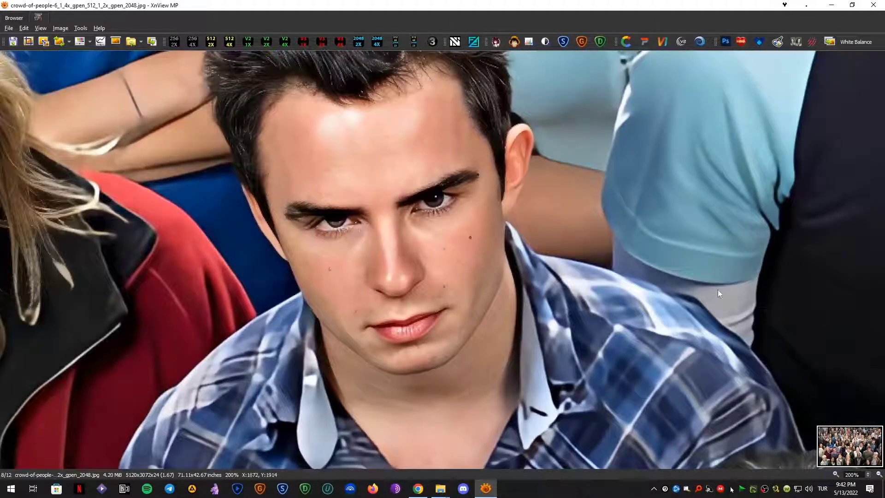
{"action": "left_click_drag", "start_coordinate": [480, 276], "coordinate": [822, 405]}
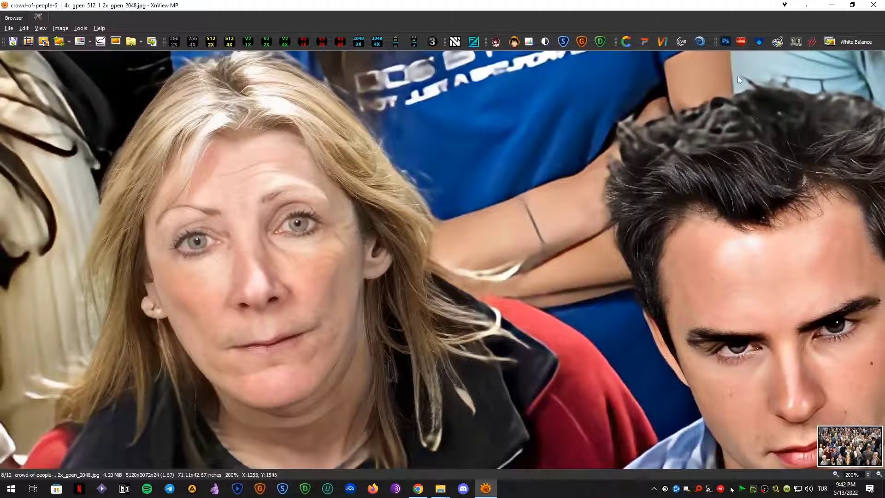
{"action": "left_click", "coordinate": [741, 42]}
{"action": "left_click_drag", "start_coordinate": [414, 262], "coordinate": [556, 244]}
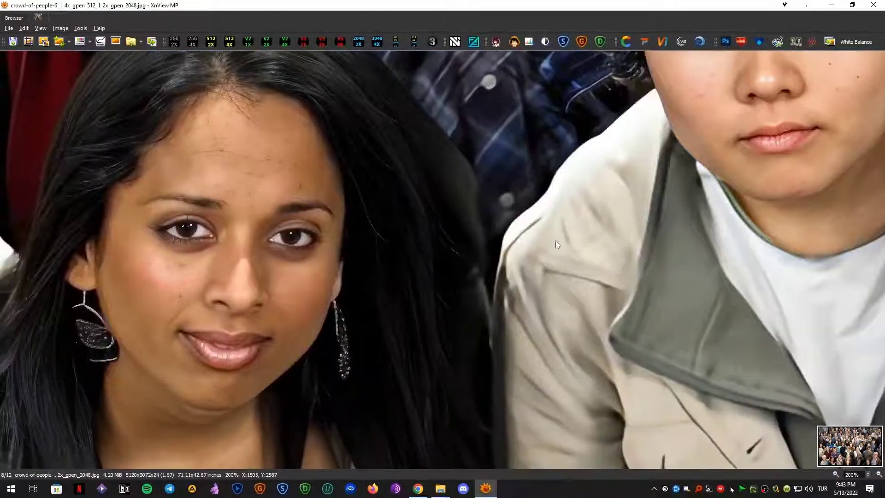
{"action": "left_click_drag", "start_coordinate": [578, 355], "coordinate": [595, 280]}
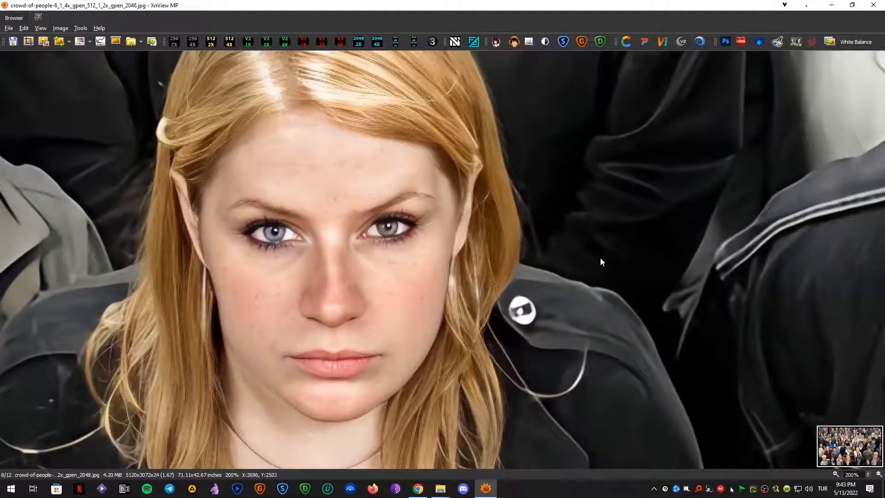
{"action": "key", "text": "Escape"}
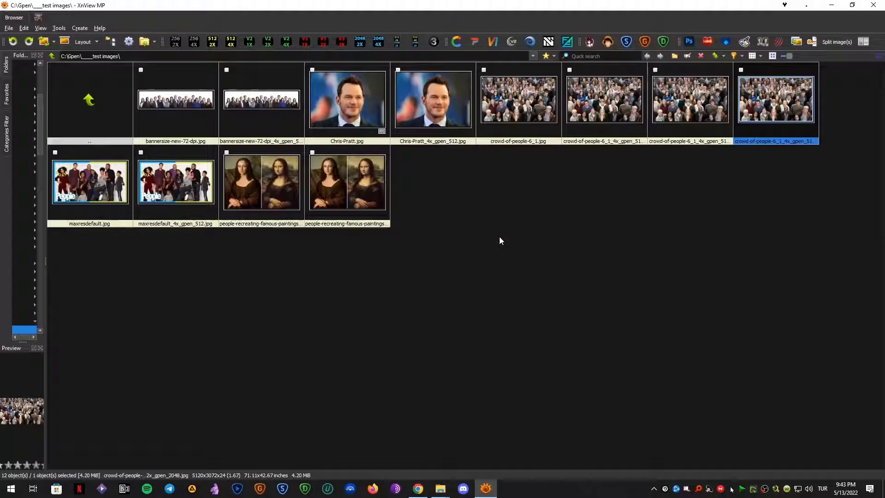
{"action": "double_click", "coordinate": [776, 115]}
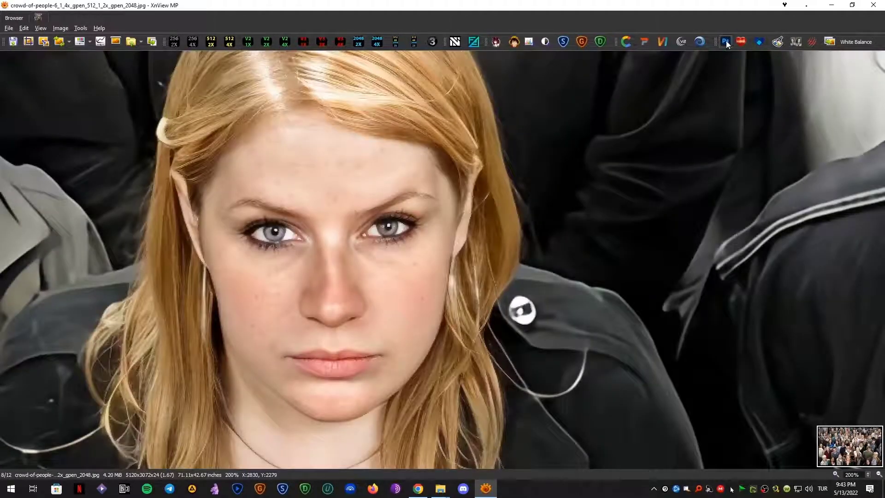
Step: Compare the 2048 result with the earlier _gpen_512 version, then return to it in Photoshop
{"action": "key", "text": "minus"}
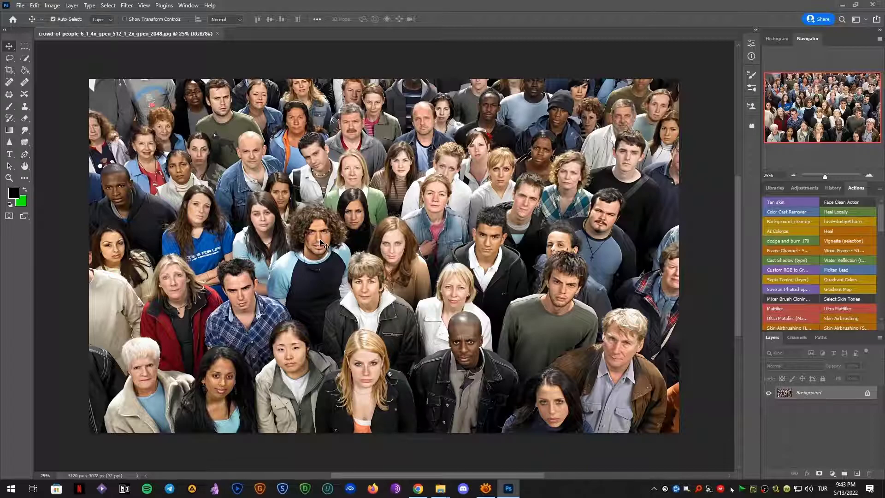
{"action": "scroll", "coordinate": [321, 241], "scroll_direction": "up", "scroll_amount": 3}
{"action": "key", "text": "alt+Tab"}
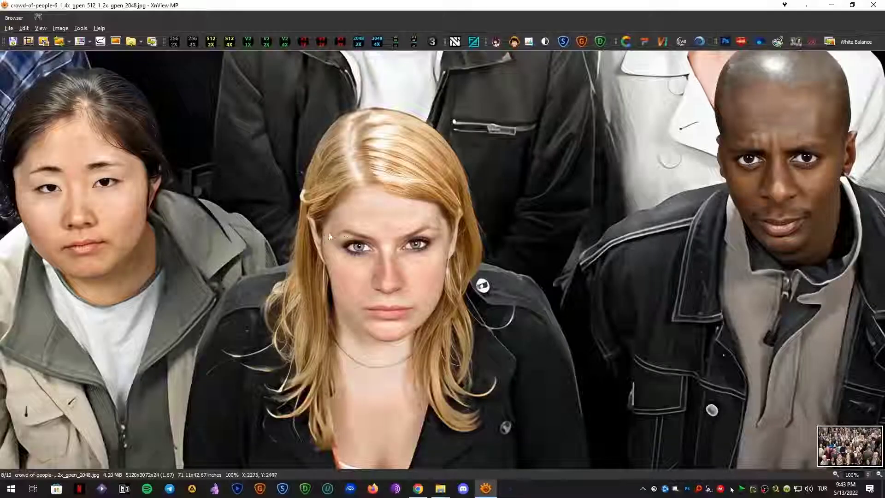
{"action": "scroll", "coordinate": [406, 228], "scroll_direction": "up", "scroll_amount": 2}
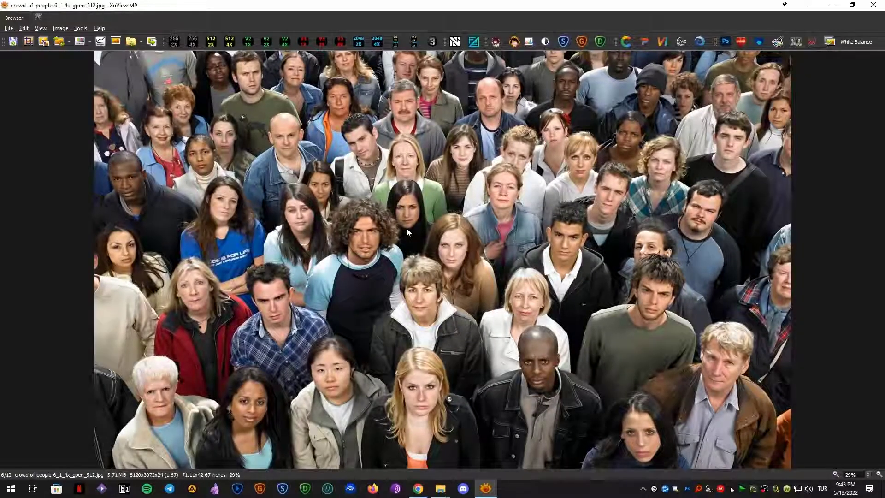
{"action": "key", "text": "alt+Tab"}
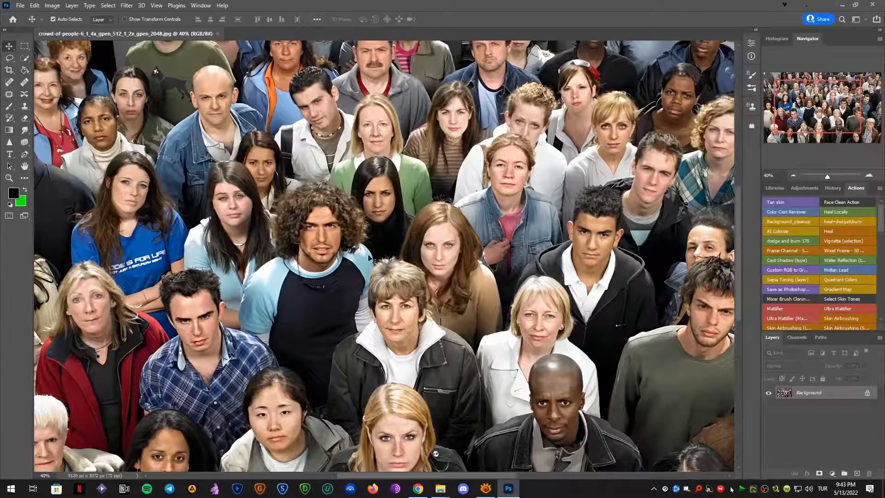
Step: Zoom in on the brown-haired woman and draw a Rectangular Marquee around her face
{"action": "scroll", "coordinate": [344, 259], "scroll_direction": "up", "scroll_amount": 2}
{"action": "scroll", "coordinate": [344, 258], "scroll_direction": "up", "scroll_amount": 4}
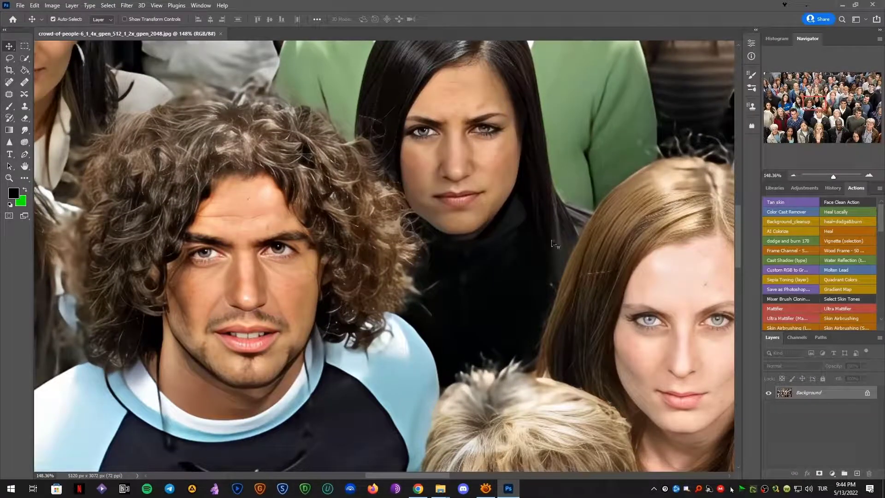
{"action": "left_click_drag", "start_coordinate": [549, 202], "coordinate": [295, 137]}
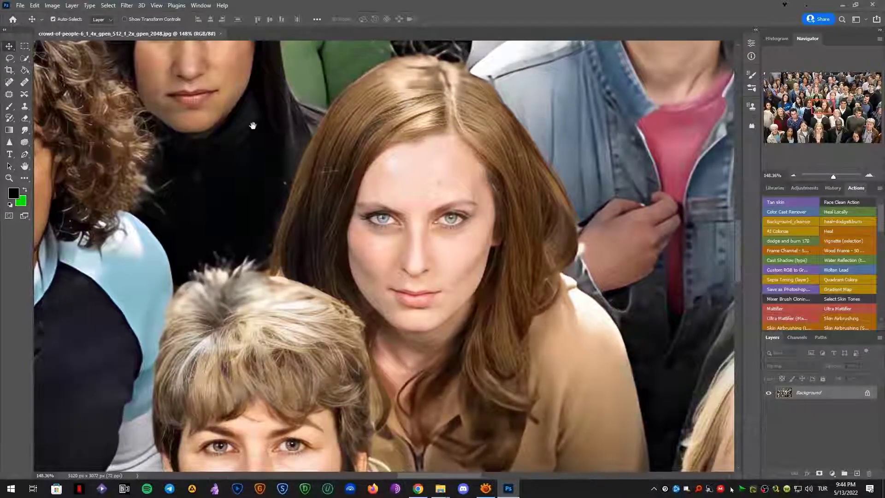
{"action": "left_click", "coordinate": [24, 47]}
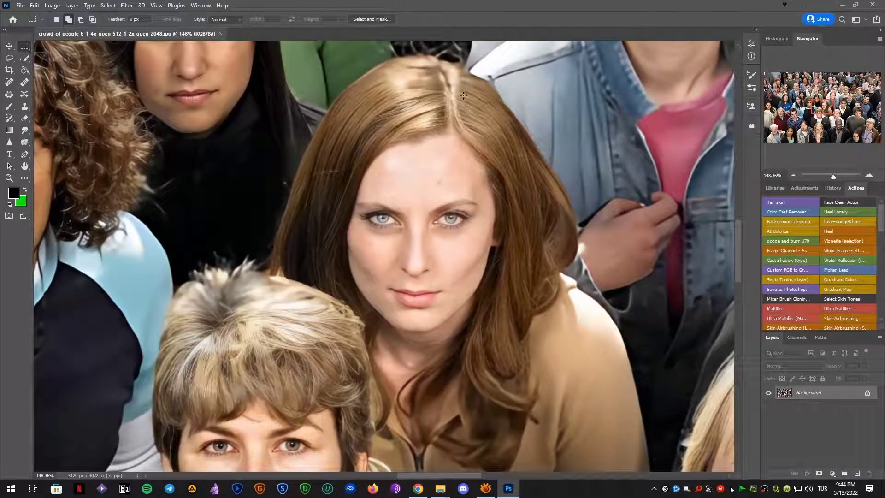
{"action": "left_click_drag", "start_coordinate": [581, 68], "coordinate": [328, 227]}
{"action": "left_click_drag", "start_coordinate": [258, 358], "coordinate": [258, 364]}
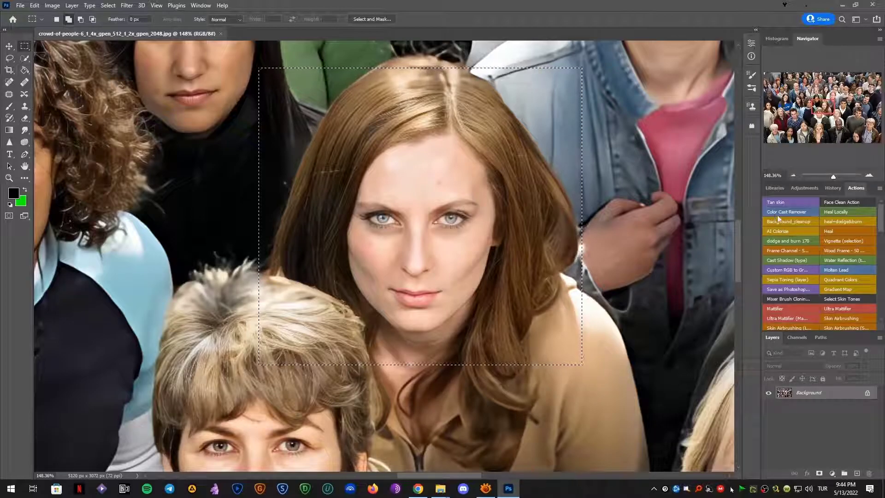
{"action": "scroll", "coordinate": [416, 199], "scroll_direction": "up", "scroll_amount": 5}
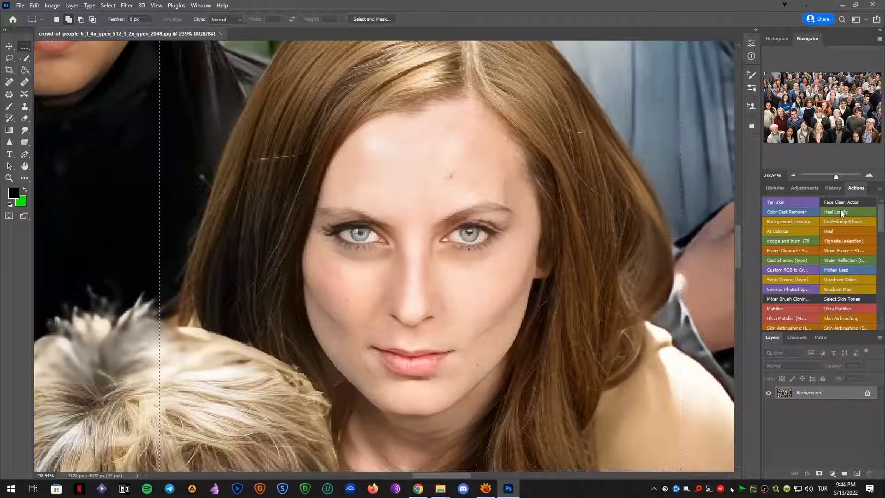
Step: Run Heal Locally on the brown-haired woman's face and pan up to the higher faces
{"action": "left_click", "coordinate": [839, 211]}
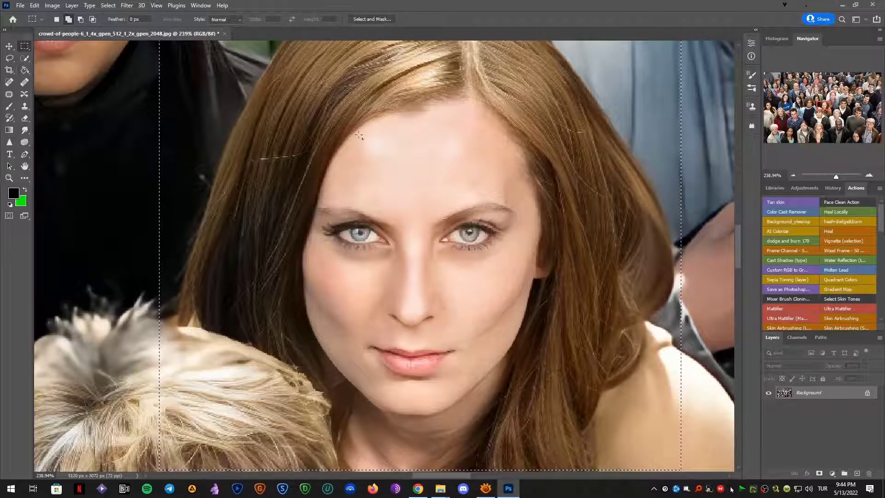
{"action": "scroll", "coordinate": [277, 220], "scroll_direction": "down", "scroll_amount": 4}
{"action": "scroll", "coordinate": [277, 219], "scroll_direction": "down", "scroll_amount": 5}
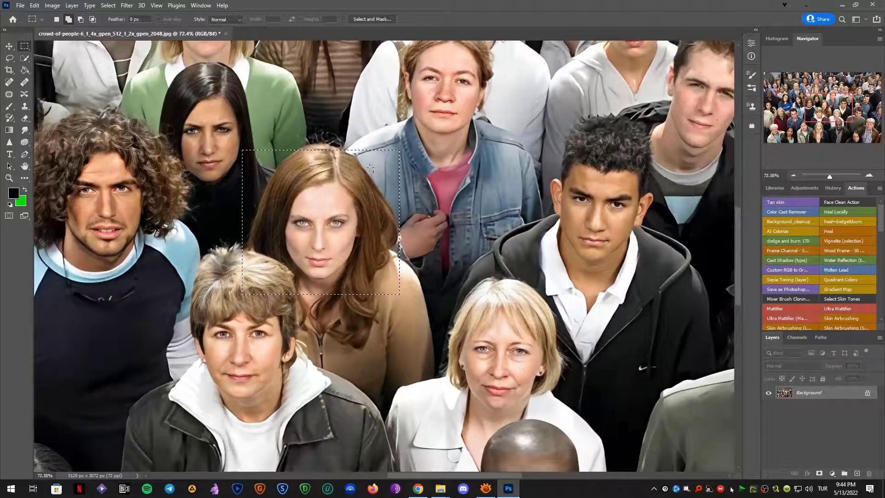
{"action": "left_click_drag", "start_coordinate": [496, 144], "coordinate": [475, 241]}
{"action": "scroll", "coordinate": [442, 178], "scroll_direction": "up", "scroll_amount": 5}
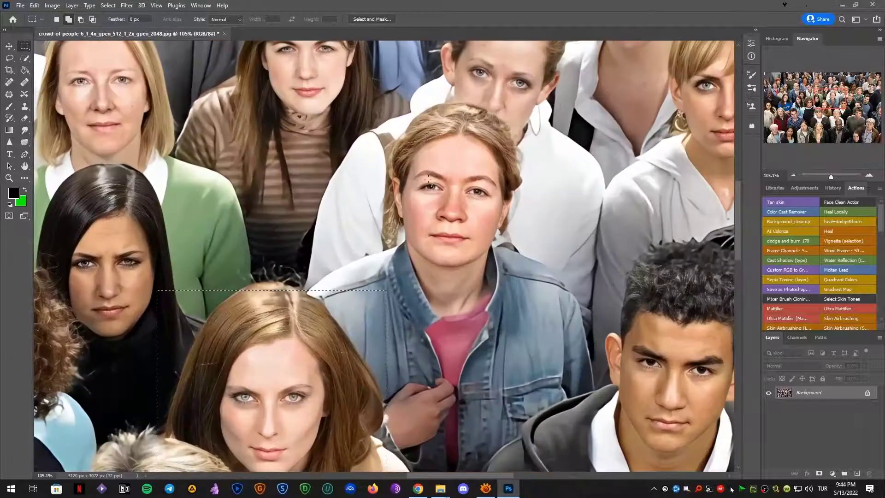
{"action": "scroll", "coordinate": [491, 177], "scroll_direction": "down", "scroll_amount": 4}
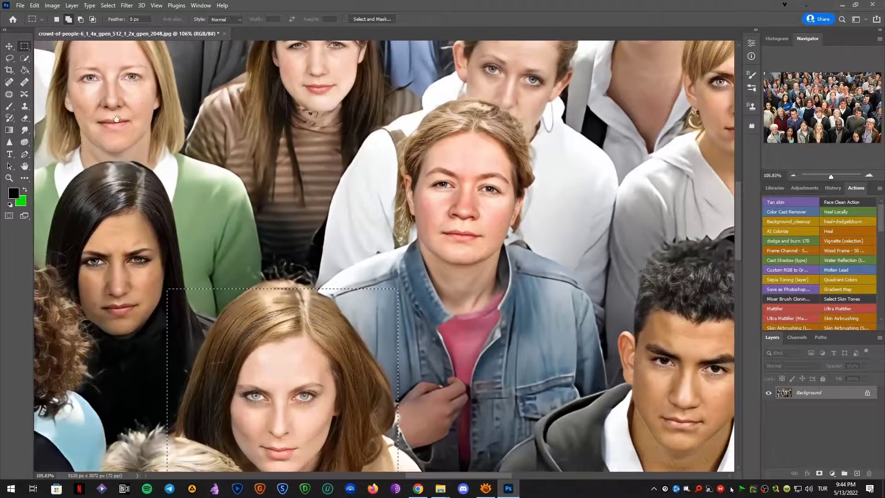
Step: Centre the blonde woman in the green top and draw a rectangular selection around her face
{"action": "left_click_drag", "start_coordinate": [111, 105], "coordinate": [350, 266]}
{"action": "scroll", "coordinate": [350, 266], "scroll_direction": "up", "scroll_amount": 4}
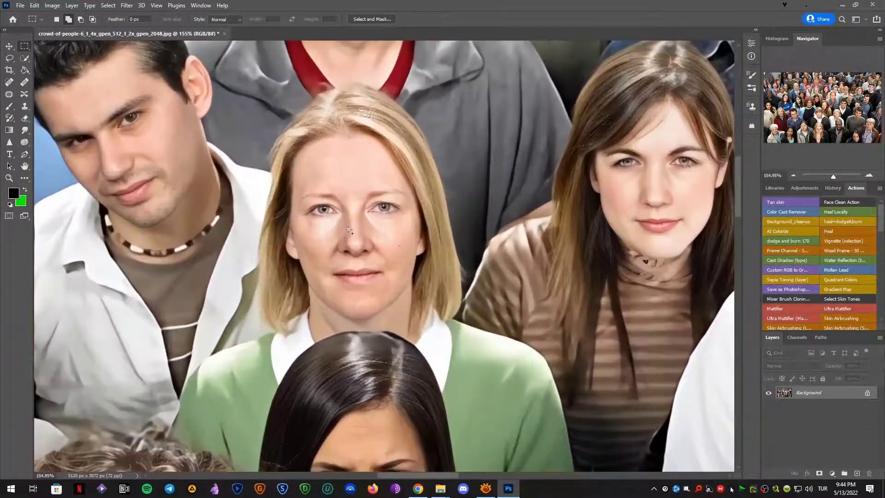
{"action": "left_click_drag", "start_coordinate": [374, 180], "coordinate": [383, 225]}
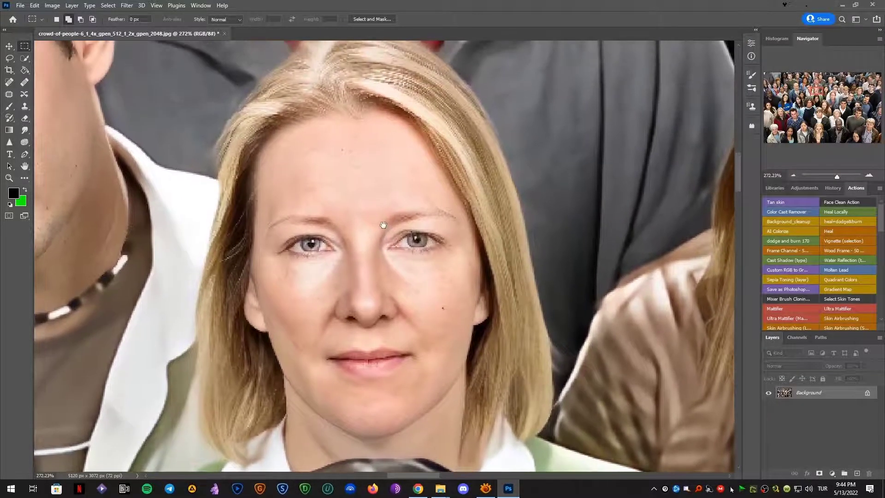
{"action": "left_click_drag", "start_coordinate": [562, 47], "coordinate": [183, 452]}
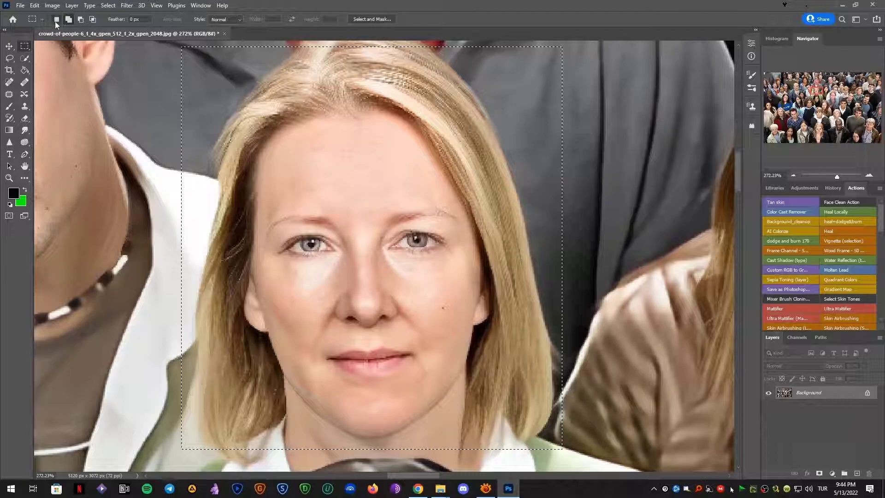
{"action": "mouse_move", "coordinate": [589, 48]}
{"action": "left_mouse_down"}
{"action": "mouse_move", "coordinate": [128, 385]}
{"action": "mouse_move", "coordinate": [127, 459]}
{"action": "mouse_move", "coordinate": [138, 469]}
{"action": "left_mouse_up"}
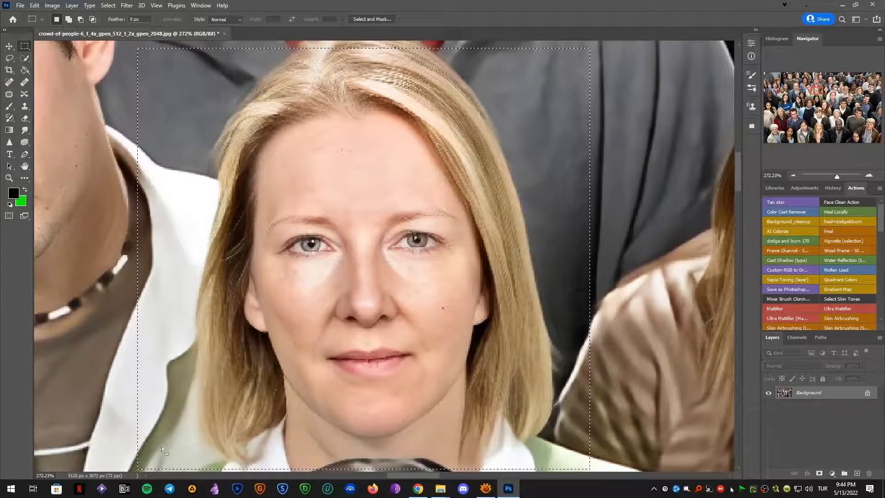
Step: Run Heal Locally on the blonde woman's face and inspect the bald man and nearby faces
{"action": "left_click", "coordinate": [839, 212]}
{"action": "scroll", "coordinate": [487, 232], "scroll_direction": "down", "scroll_amount": 6}
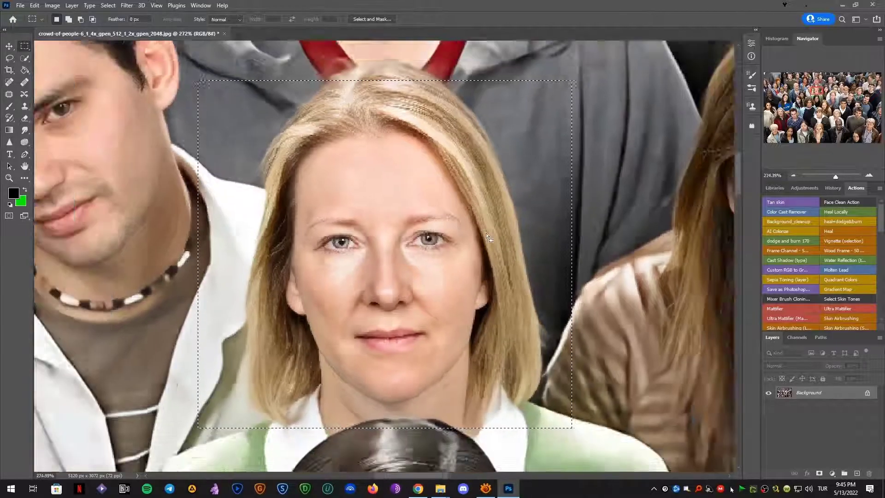
{"action": "left_click_drag", "start_coordinate": [318, 189], "coordinate": [654, 176]}
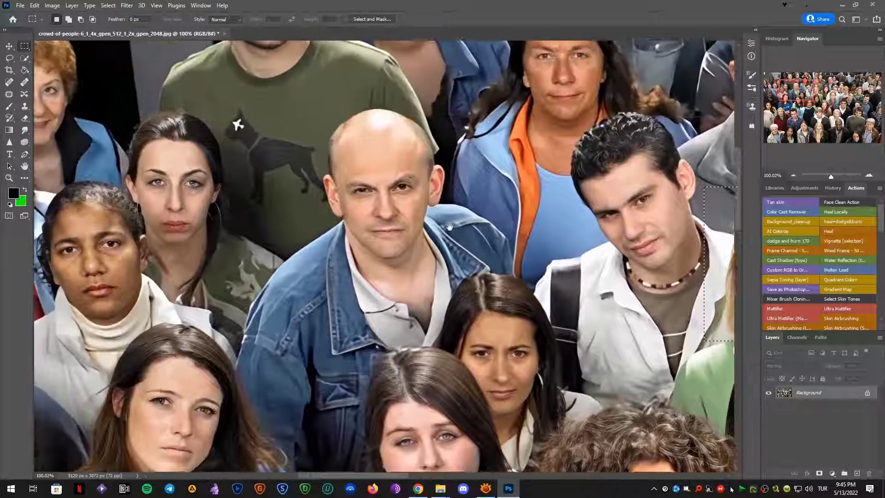
{"action": "scroll", "coordinate": [161, 227], "scroll_direction": "up", "scroll_amount": 2}
{"action": "scroll", "coordinate": [183, 146], "scroll_direction": "up", "scroll_amount": 1}
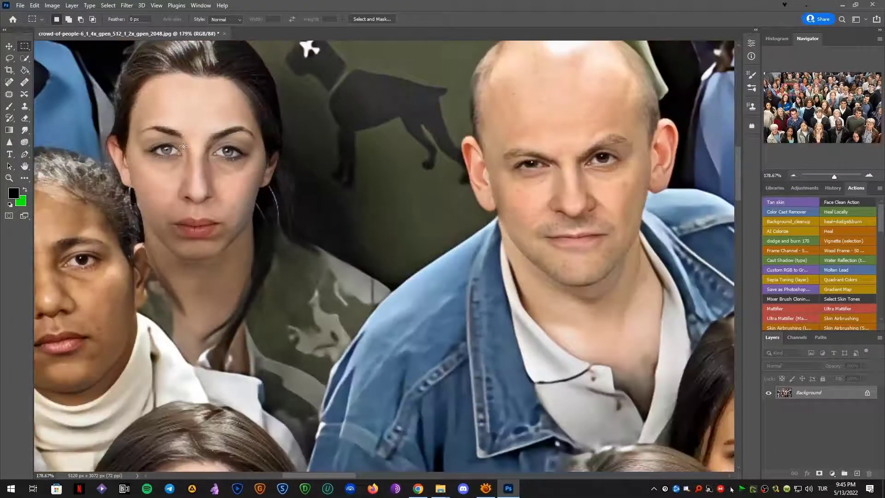
{"action": "left_click_drag", "start_coordinate": [464, 171], "coordinate": [377, 353]}
{"action": "scroll", "coordinate": [400, 314], "scroll_direction": "down", "scroll_amount": 2}
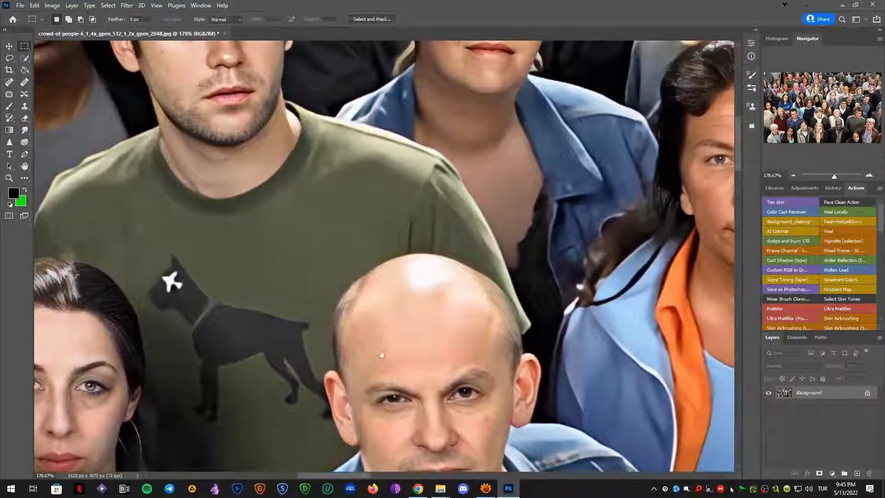
{"action": "left_click_drag", "start_coordinate": [453, 346], "coordinate": [278, 254]}
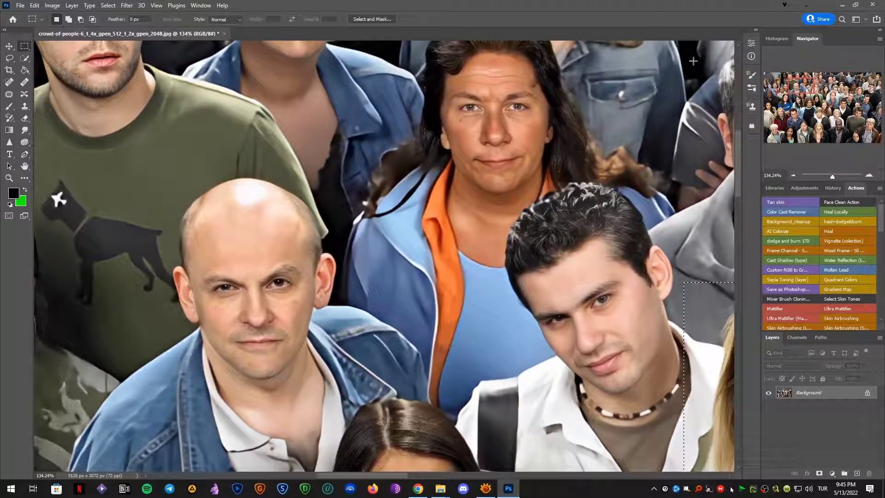
Step: Replace the selection with a wide rectangle over the neighbouring faces and pan across them
{"action": "left_click", "coordinate": [697, 42]}
{"action": "left_click_drag", "start_coordinate": [700, 42], "coordinate": [127, 420]}
{"action": "scroll", "coordinate": [254, 328], "scroll_direction": "up", "scroll_amount": 5}
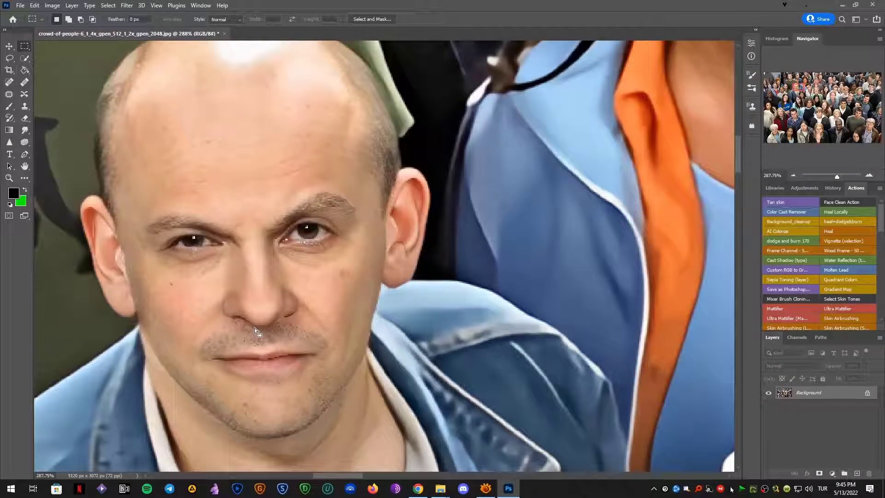
{"action": "left_click_drag", "start_coordinate": [479, 300], "coordinate": [39, 299]}
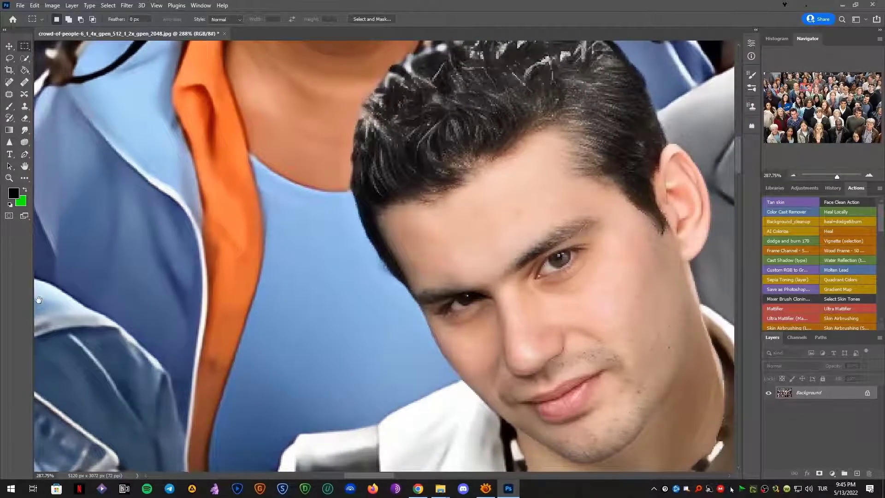
{"action": "scroll", "coordinate": [276, 172], "scroll_direction": "up", "scroll_amount": 8}
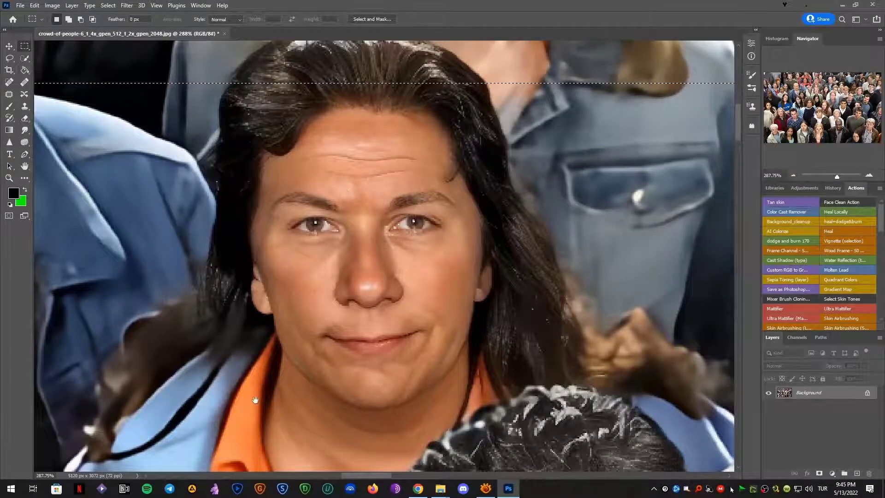
{"action": "left_click_drag", "start_coordinate": [269, 382], "coordinate": [187, 43]}
Step: Check the young man and moustached man, then deselect with Ctrl+D and zoom out
{"action": "scroll", "coordinate": [317, 152], "scroll_direction": "down", "scroll_amount": 5}
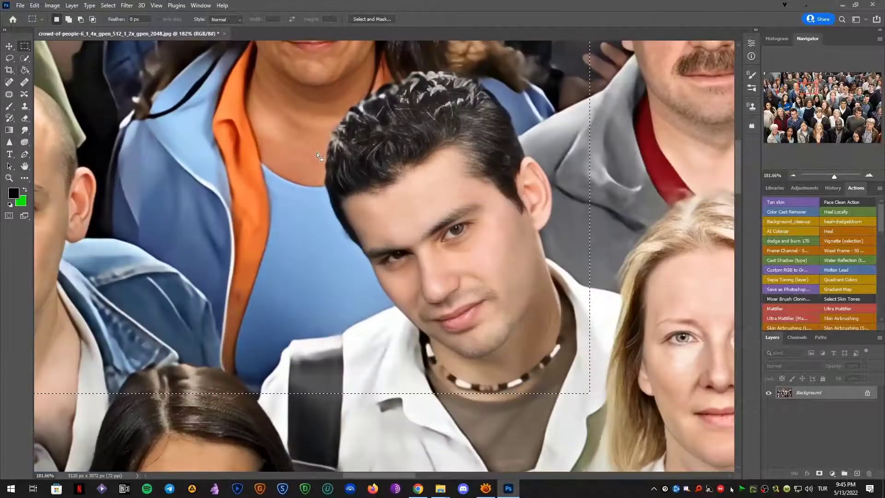
{"action": "left_click_drag", "start_coordinate": [252, 148], "coordinate": [322, 208]}
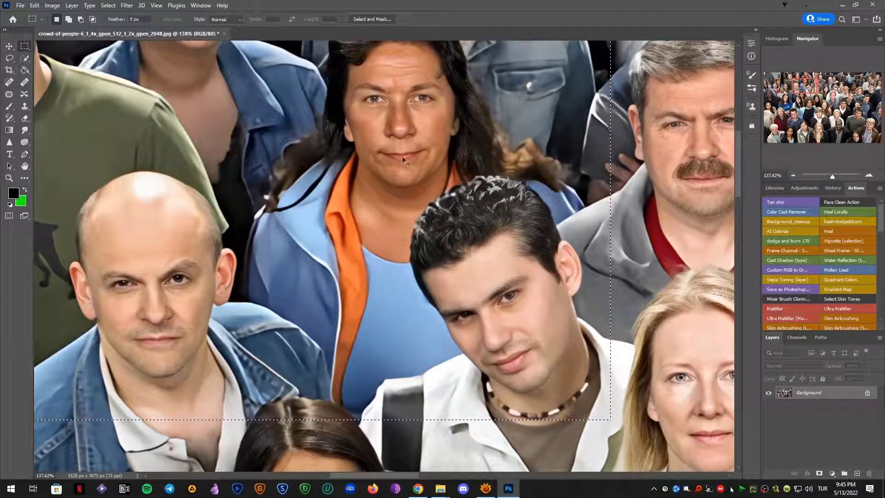
{"action": "scroll", "coordinate": [543, 179], "scroll_direction": "down", "scroll_amount": 3}
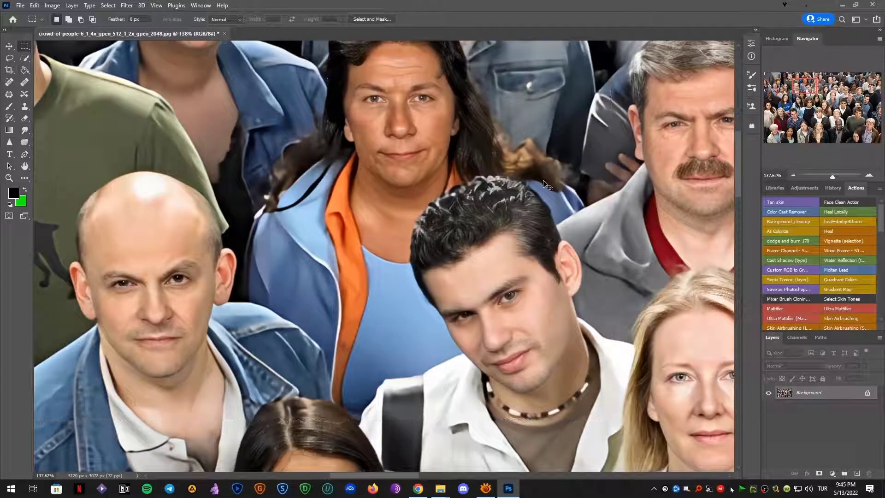
{"action": "key", "text": "ctrl+d"}
{"action": "scroll", "coordinate": [391, 164], "scroll_direction": "down", "scroll_amount": 4}
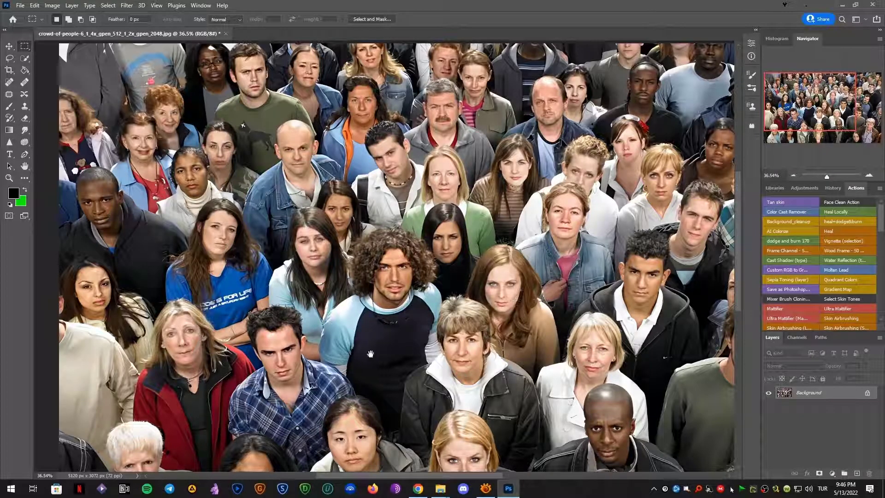
{"action": "scroll", "coordinate": [405, 369], "scroll_direction": "up", "scroll_amount": 5}
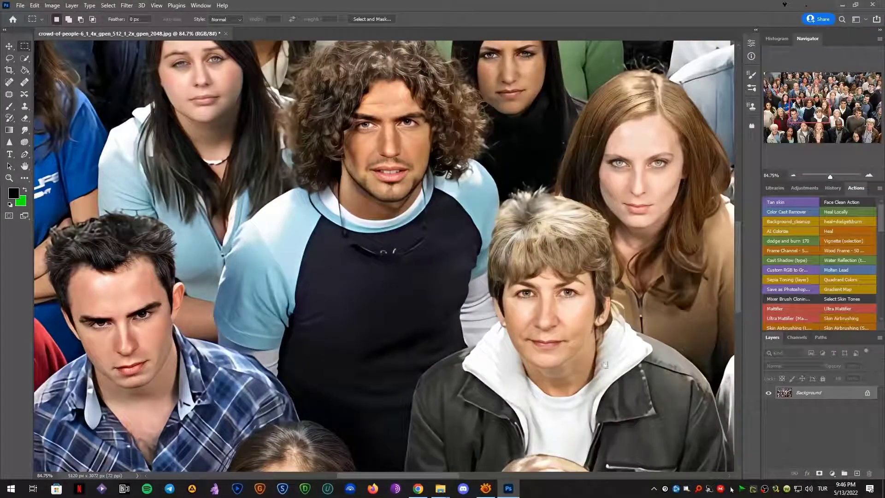
{"action": "left_click_drag", "start_coordinate": [605, 364], "coordinate": [352, 211]}
{"action": "left_click_drag", "start_coordinate": [585, 301], "coordinate": [332, 64]}
{"action": "left_click_drag", "start_coordinate": [332, 138], "coordinate": [355, 271]}
{"action": "left_click_drag", "start_coordinate": [368, 92], "coordinate": [388, 309]}
{"action": "left_click_drag", "start_coordinate": [423, 122], "coordinate": [737, 474]}
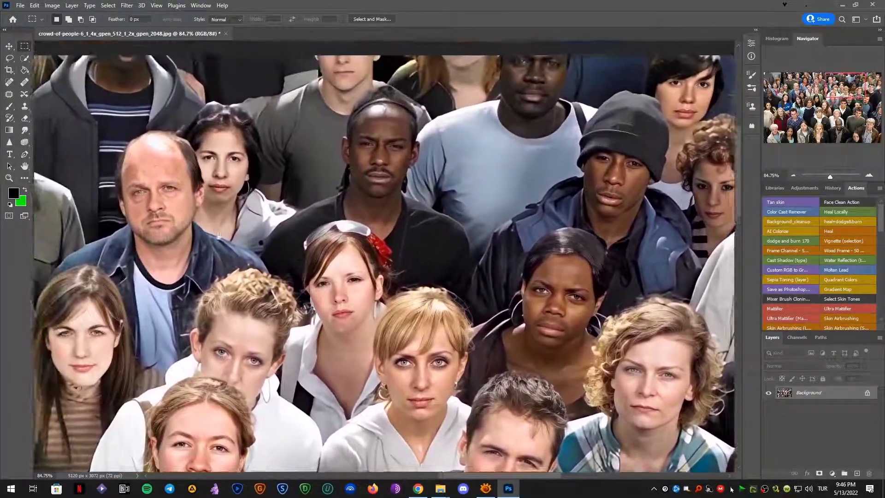
{"action": "left_click_drag", "start_coordinate": [219, 235], "coordinate": [523, 253]}
{"action": "left_click_drag", "start_coordinate": [193, 276], "coordinate": [550, 301]}
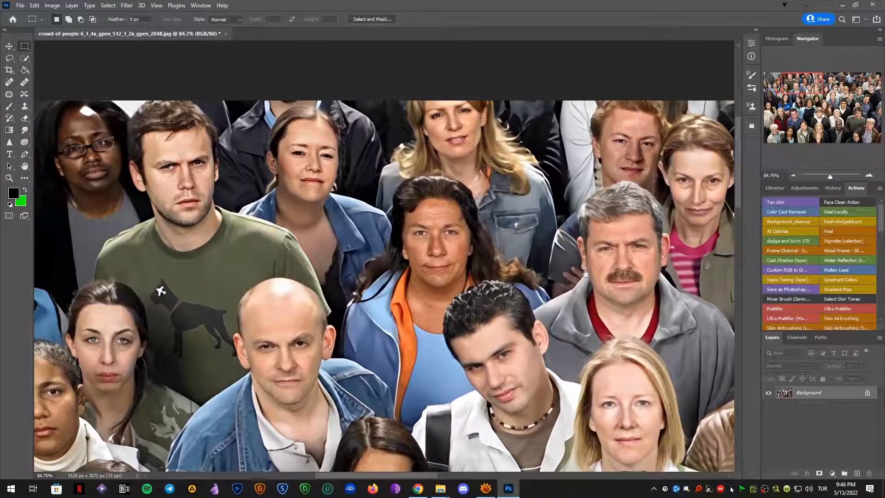
{"action": "scroll", "coordinate": [585, 273], "scroll_direction": "up", "scroll_amount": 3}
{"action": "mouse_move", "coordinate": [225, 241]}
{"action": "left_mouse_down"}
{"action": "mouse_move", "coordinate": [458, 204]}
{"action": "mouse_move", "coordinate": [458, 171]}
{"action": "mouse_move", "coordinate": [508, 151]}
{"action": "left_mouse_up"}
{"action": "mouse_move", "coordinate": [275, 188]}
{"action": "left_mouse_down"}
{"action": "mouse_move", "coordinate": [452, 253]}
{"action": "mouse_move", "coordinate": [557, 198]}
{"action": "mouse_move", "coordinate": [616, 188]}
{"action": "mouse_move", "coordinate": [493, 71]}
{"action": "left_mouse_up"}
{"action": "left_click_drag", "start_coordinate": [571, 390], "coordinate": [446, 145]}
{"action": "left_click_drag", "start_coordinate": [460, 323], "coordinate": [374, 116]}
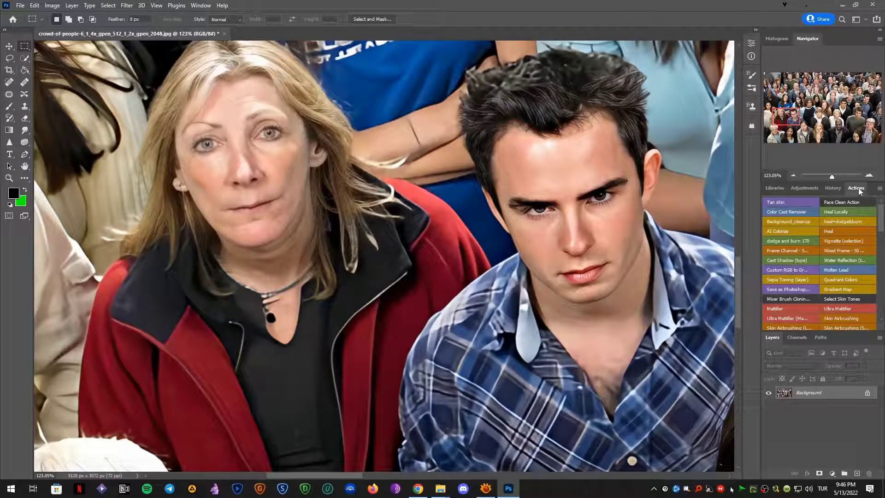
Step: Turn off Button Mode in the Actions panel and expand the Heal Locally action's steps
{"action": "left_click", "coordinate": [880, 190]}
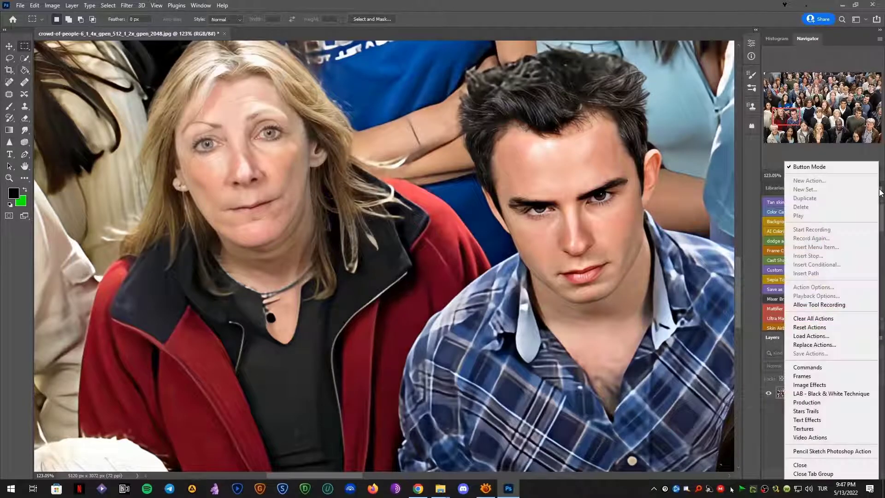
{"action": "left_click", "coordinate": [830, 169]}
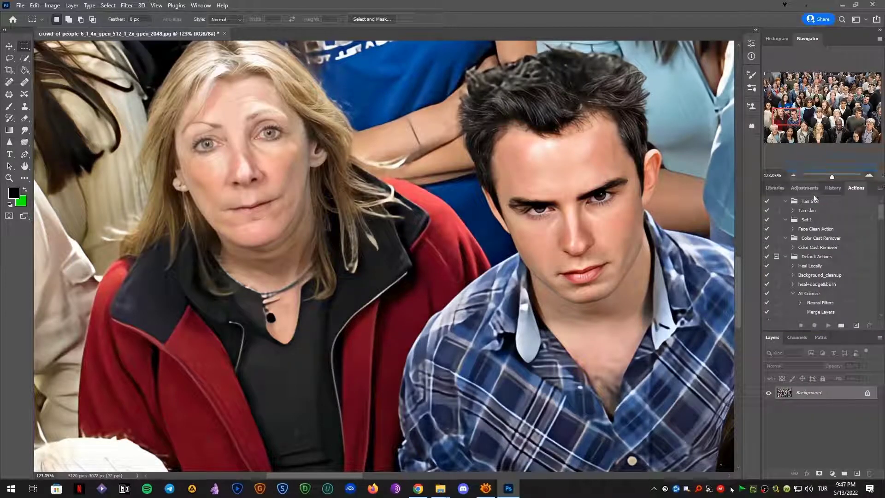
{"action": "left_click", "coordinate": [792, 266]}
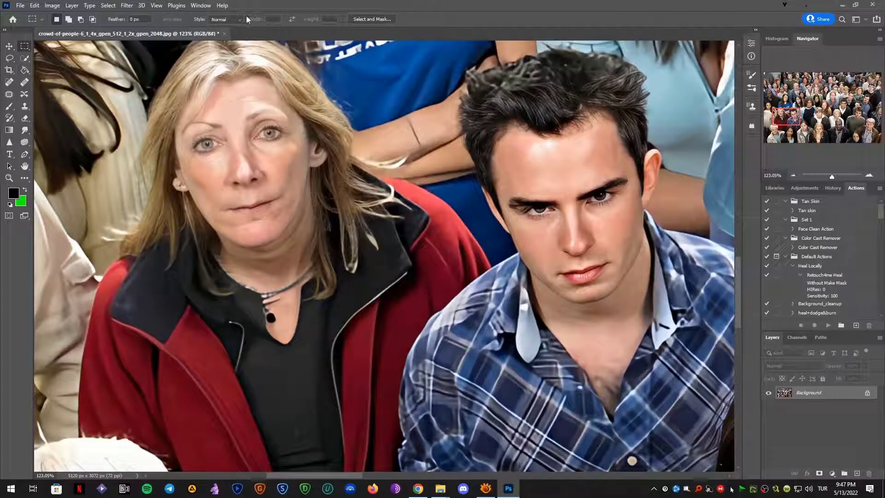
Step: Apply Filter > Retouch4me > Retouch4me Heal at sensitivity 100 to the whole crowd photo
{"action": "left_click", "coordinate": [127, 6]}
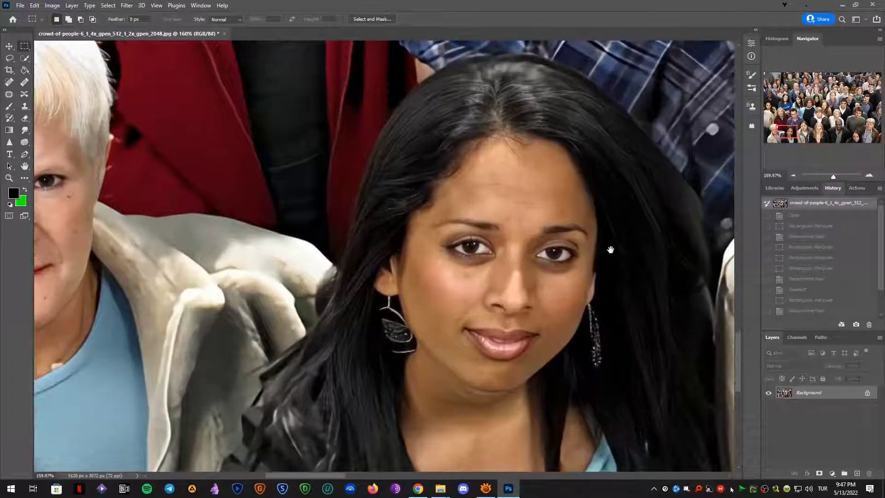
{"action": "left_click_drag", "start_coordinate": [610, 249], "coordinate": [291, 323]}
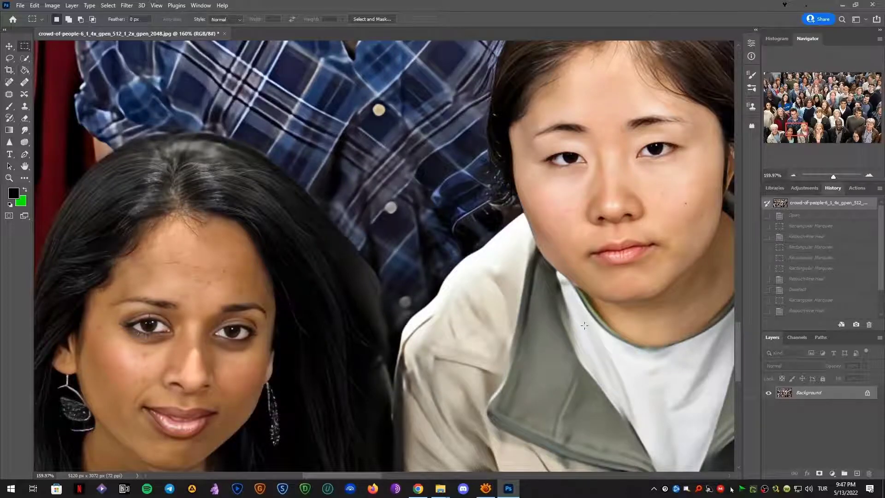
{"action": "left_click_drag", "start_coordinate": [607, 206], "coordinate": [389, 203]}
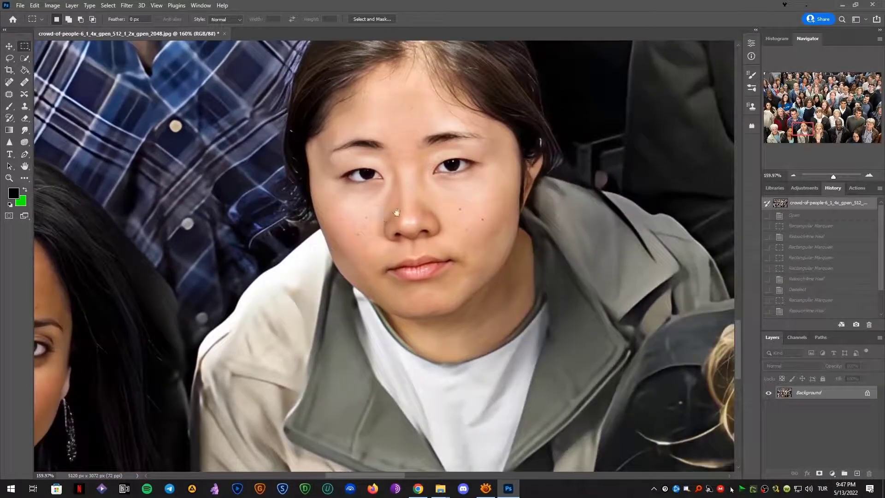
{"action": "left_click", "coordinate": [859, 188]}
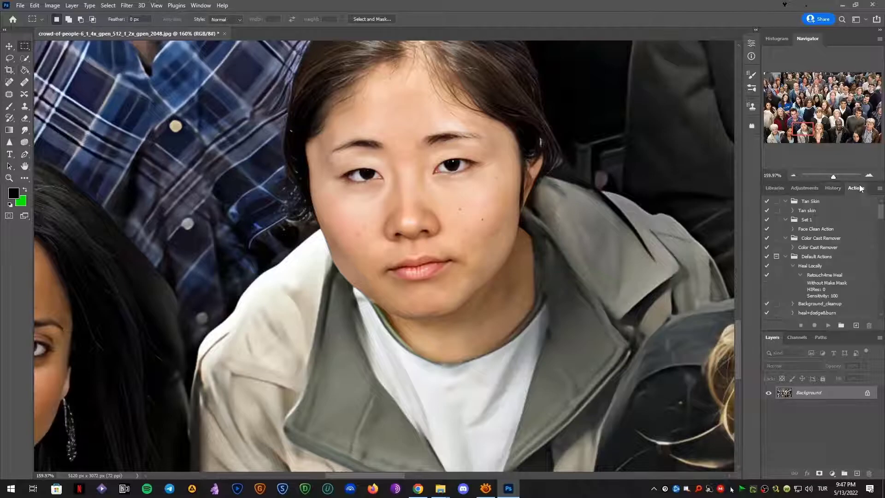
{"action": "left_click", "coordinate": [125, 6]}
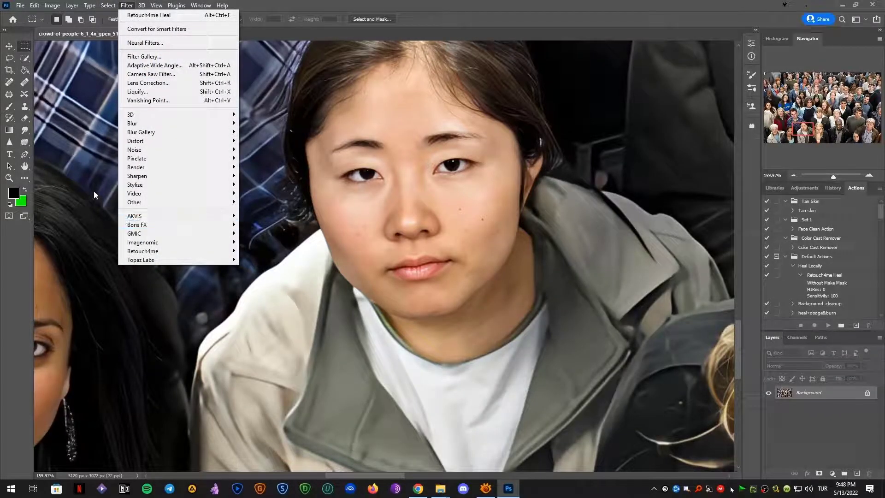
{"action": "mouse_move", "coordinate": [176, 256]}
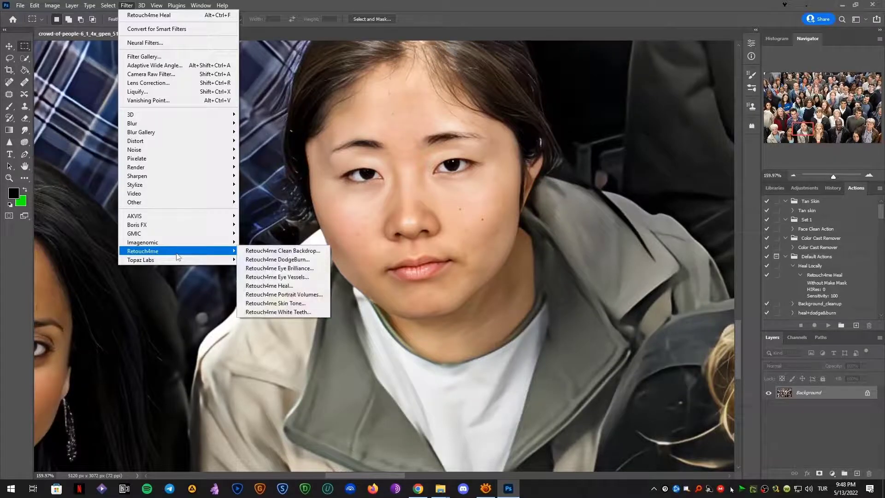
{"action": "left_click", "coordinate": [292, 288]}
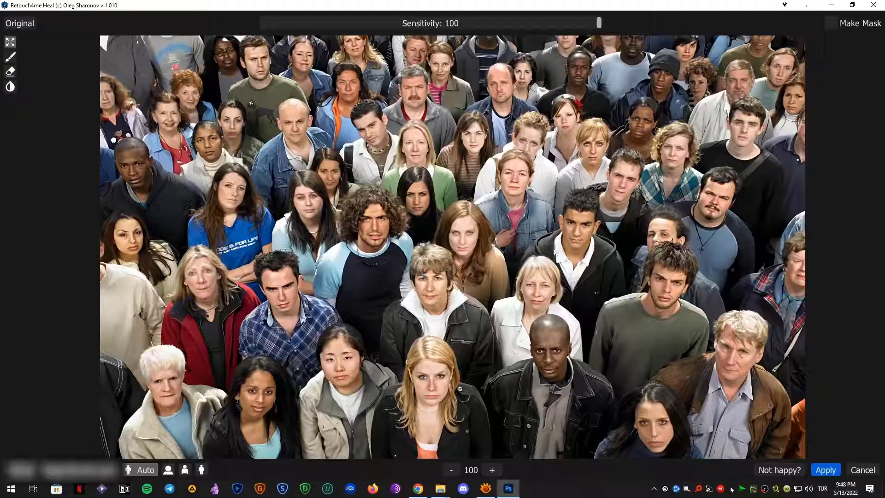
{"action": "scroll", "coordinate": [494, 344], "scroll_direction": "up", "scroll_amount": 6}
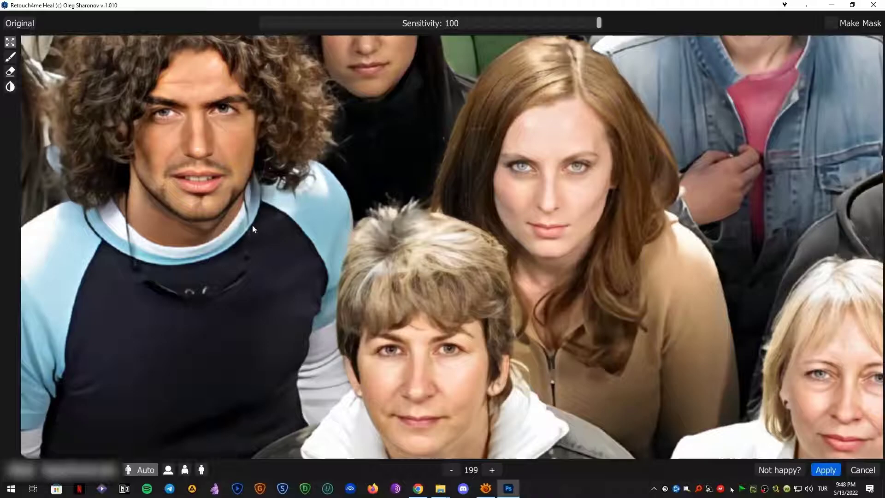
{"action": "left_click", "coordinate": [832, 471]}
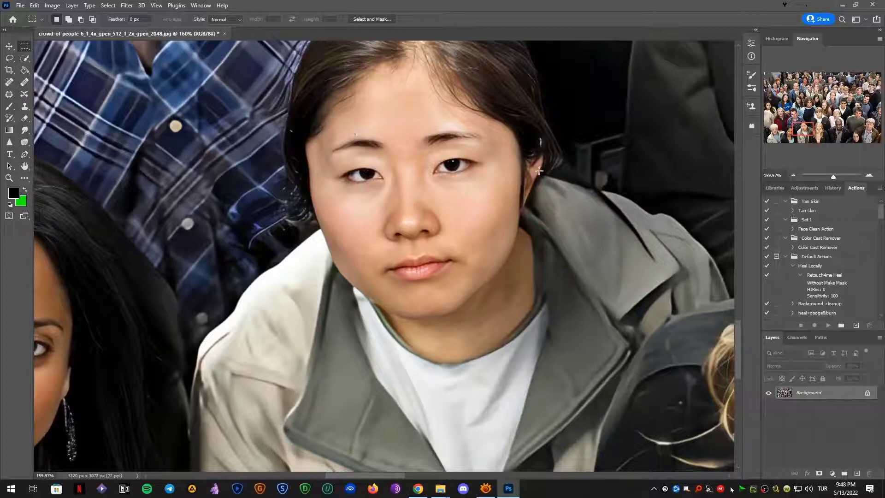
Step: Zoom out and pan across the healed crowd to inspect its top rows
{"action": "scroll", "coordinate": [432, 233], "scroll_direction": "down", "scroll_amount": 4}
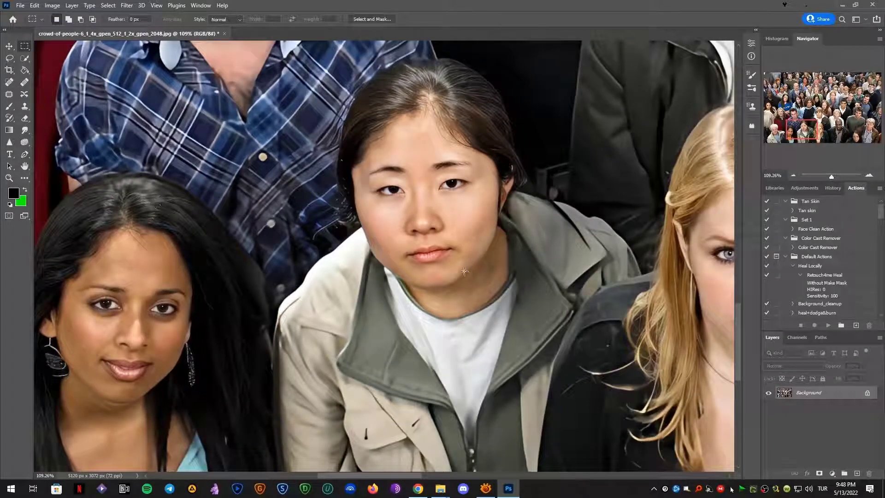
{"action": "scroll", "coordinate": [465, 271], "scroll_direction": "down", "scroll_amount": 4}
{"action": "scroll", "coordinate": [465, 271], "scroll_direction": "down", "scroll_amount": 2}
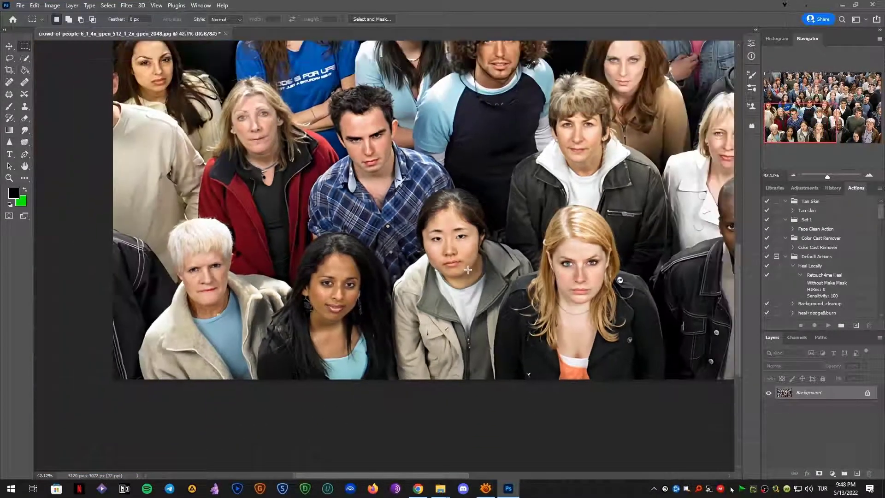
{"action": "left_click_drag", "start_coordinate": [489, 140], "coordinate": [340, 286]}
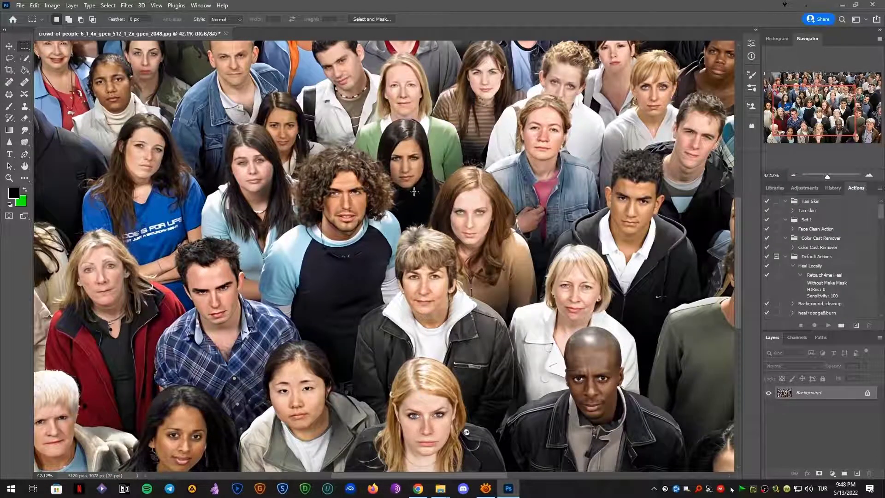
{"action": "left_click_drag", "start_coordinate": [406, 191], "coordinate": [414, 228]}
{"action": "scroll", "coordinate": [430, 213], "scroll_direction": "up", "scroll_amount": 1}
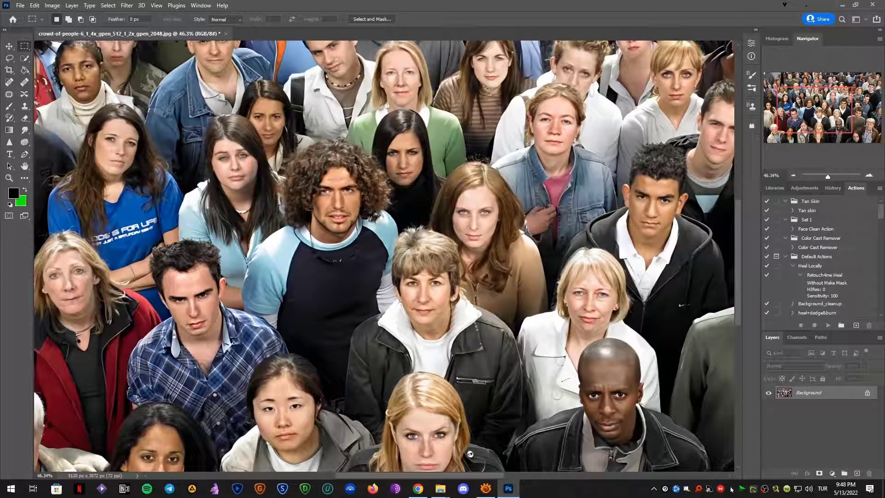
{"action": "left_click_drag", "start_coordinate": [391, 90], "coordinate": [377, 131]}
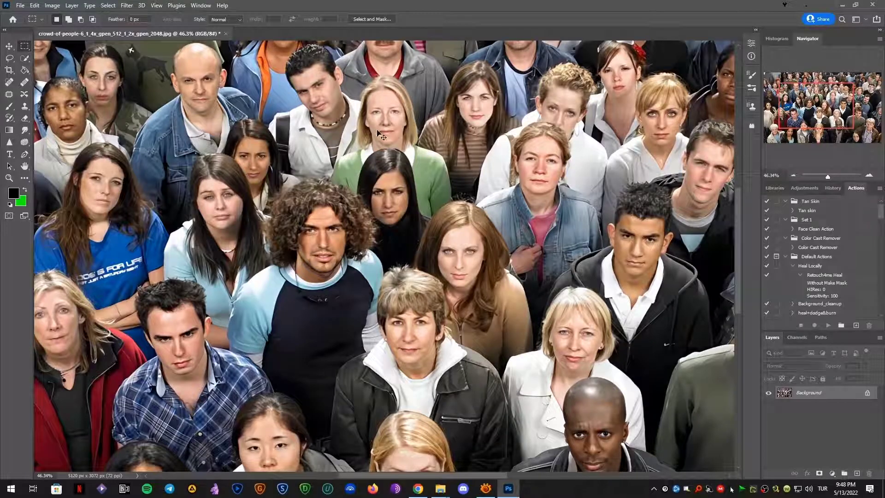
Step: Clear the stray rectangular selection and pull the Actions panel out to reveal History with Retouch4me Heal
{"action": "left_click", "coordinate": [378, 134]}
{"action": "scroll", "coordinate": [865, 244], "scroll_direction": "down", "scroll_amount": 1}
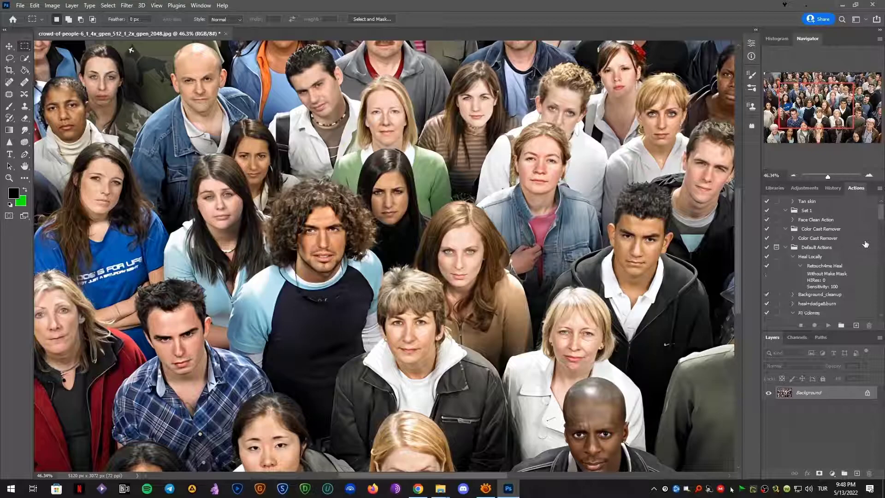
{"action": "scroll", "coordinate": [880, 216], "scroll_direction": "up", "scroll_amount": 1}
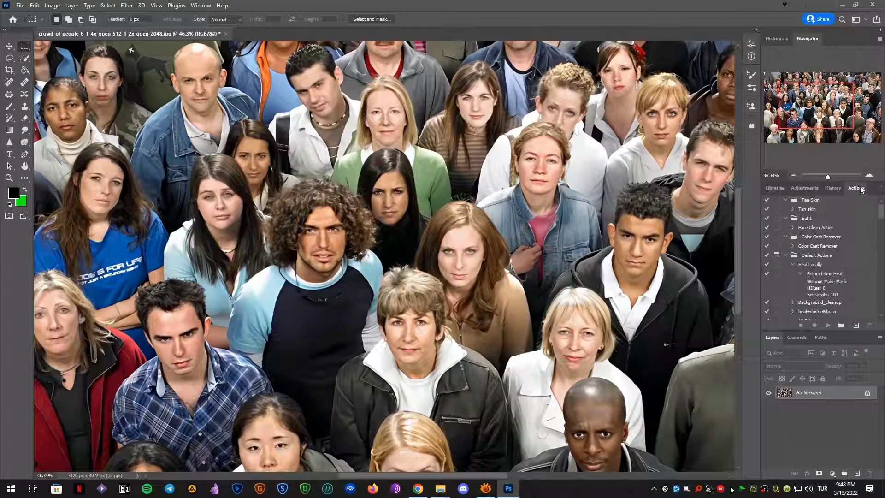
{"action": "left_click_drag", "start_coordinate": [855, 188], "coordinate": [751, 144]}
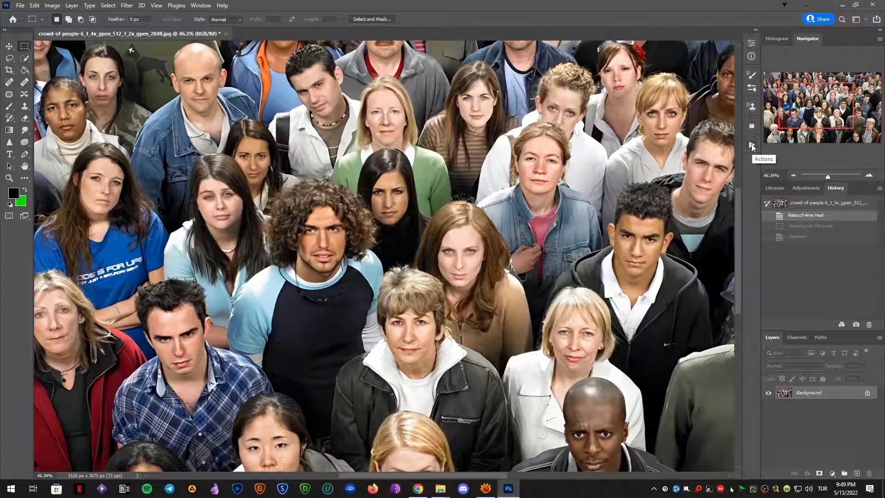
Step: Return to the Actions list and create a new action, proposed as Action 10 in Tan Skin
{"action": "left_click", "coordinate": [847, 188]}
{"action": "left_click", "coordinate": [857, 202]}
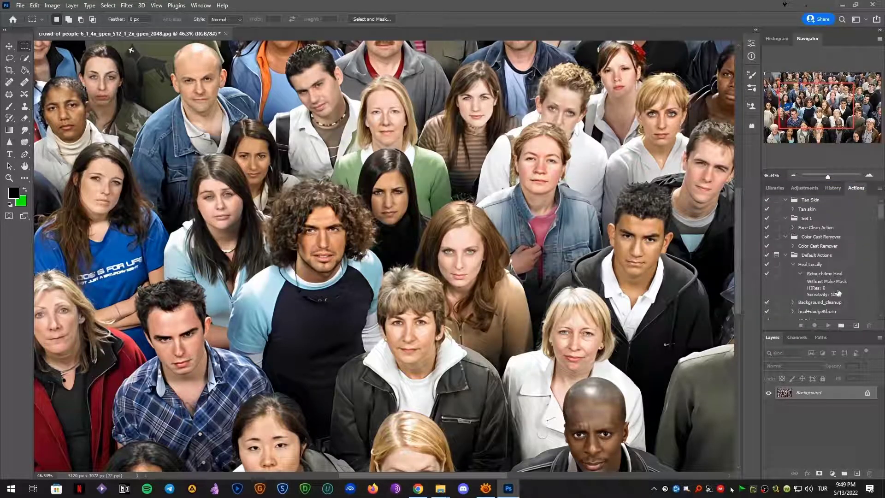
{"action": "scroll", "coordinate": [853, 271], "scroll_direction": "down", "scroll_amount": 5}
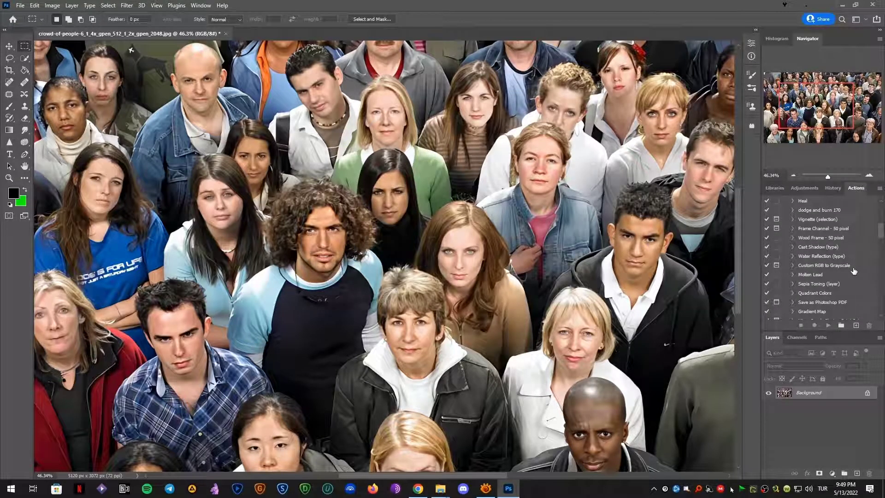
{"action": "scroll", "coordinate": [853, 271], "scroll_direction": "down", "scroll_amount": 3}
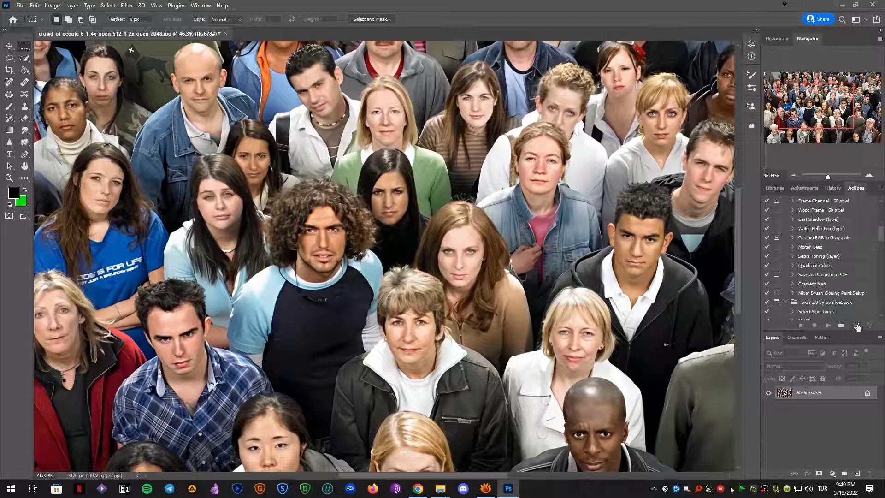
{"action": "left_click", "coordinate": [856, 326]}
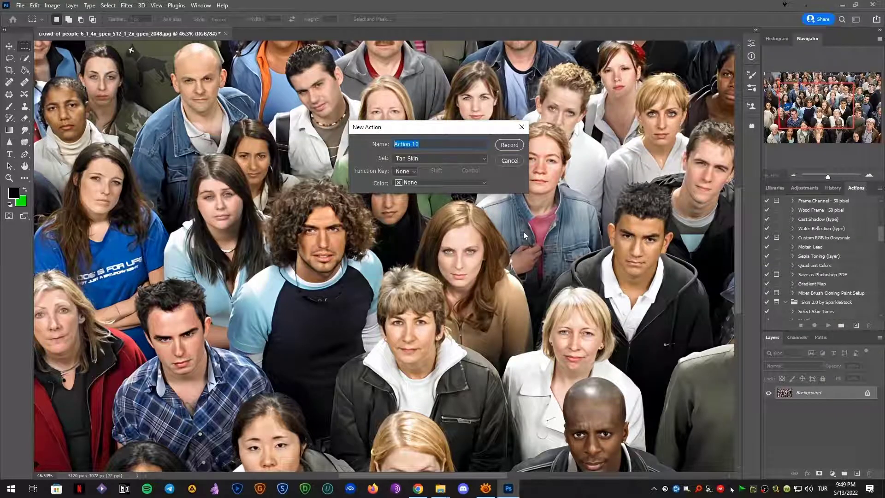
Step: Name the action heal_my_image, place it in Default Actions, and colour it Blue
{"action": "type", "text": "ha"}
{"action": "left_click", "coordinate": [471, 158]}
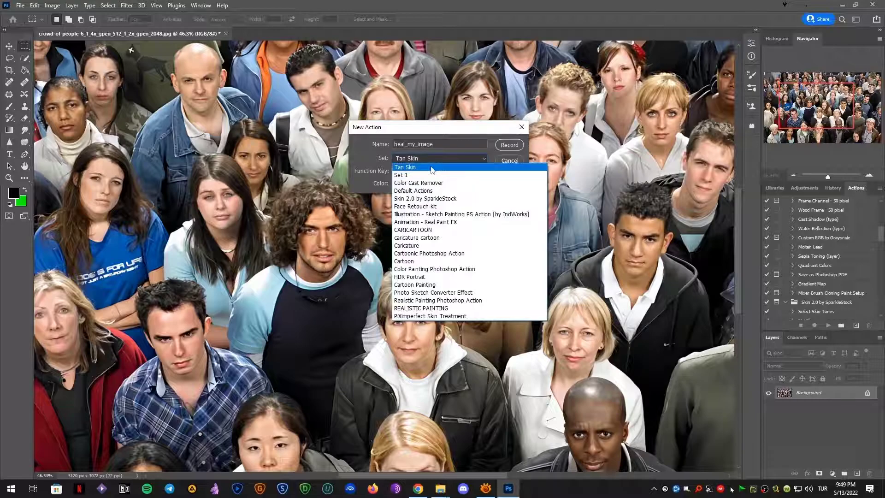
{"action": "left_click", "coordinate": [425, 191]}
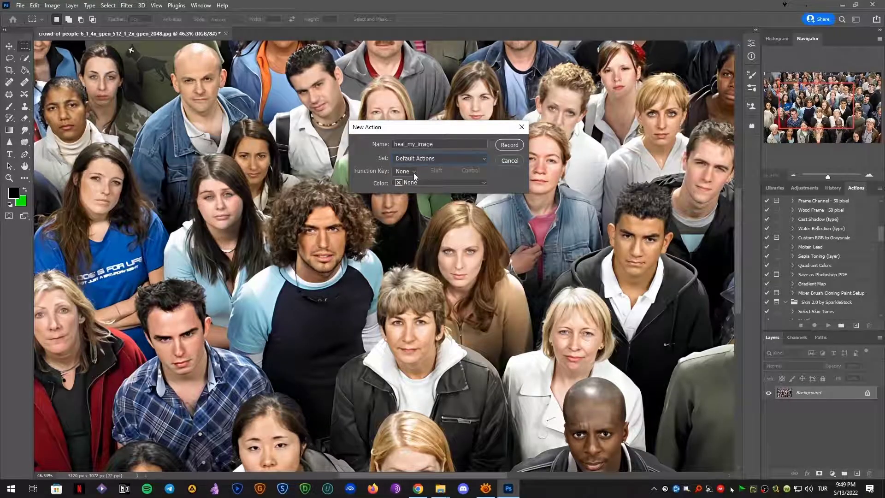
{"action": "left_click", "coordinate": [426, 183]}
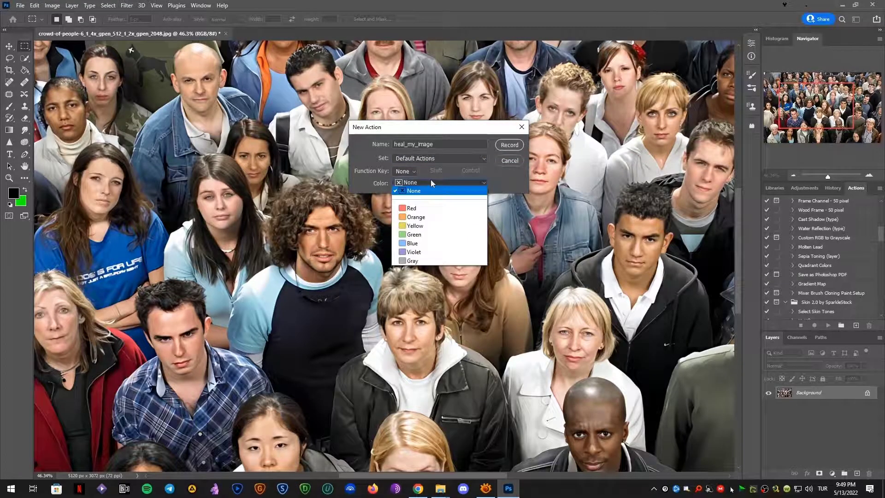
{"action": "left_click", "coordinate": [415, 244]}
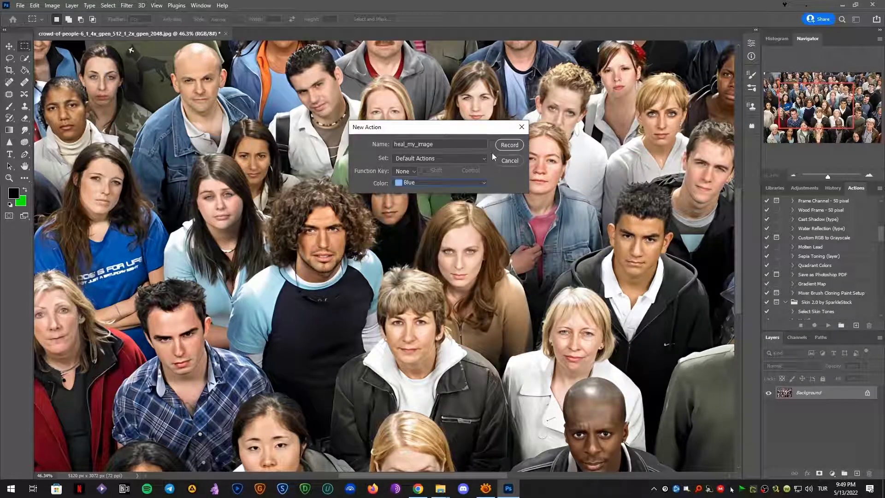
Step: Confirm the heal_my_image action under Default Actions and switch recording on
{"action": "left_click", "coordinate": [509, 145]}
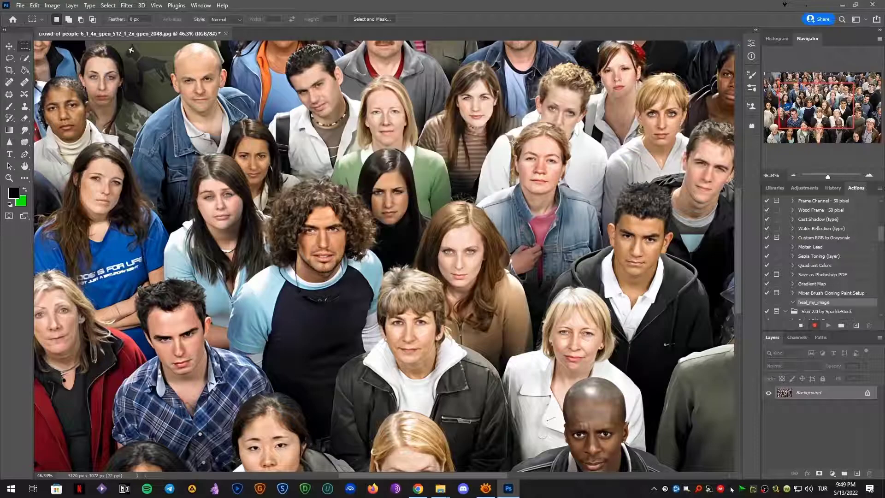
{"action": "scroll", "coordinate": [833, 293], "scroll_direction": "down", "scroll_amount": 2}
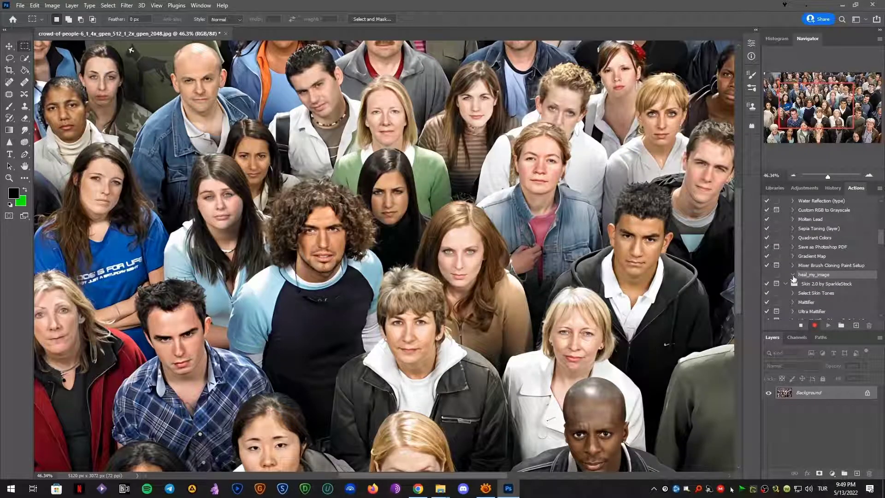
{"action": "left_click", "coordinate": [815, 325]}
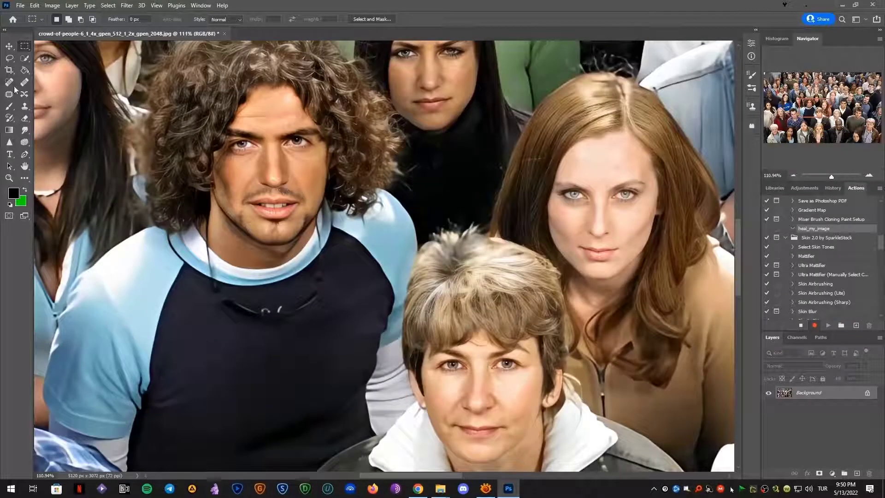
Step: Run Filter > Retouch4me > Retouch4me Heal and apply it to the crowd photo
{"action": "left_click", "coordinate": [128, 5]}
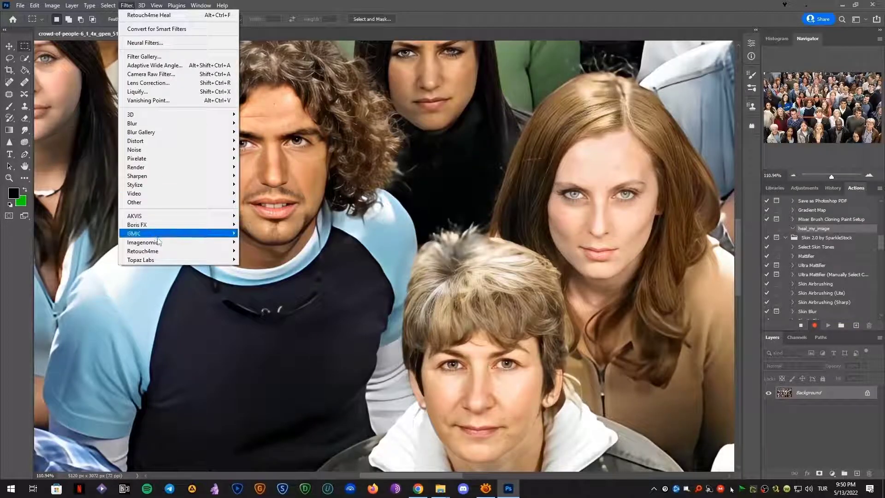
{"action": "mouse_move", "coordinate": [177, 253]}
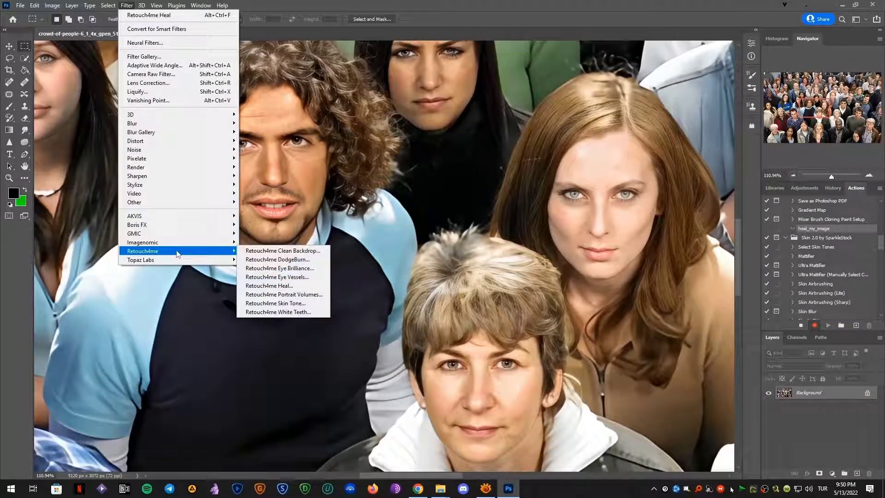
{"action": "left_click", "coordinate": [295, 286]}
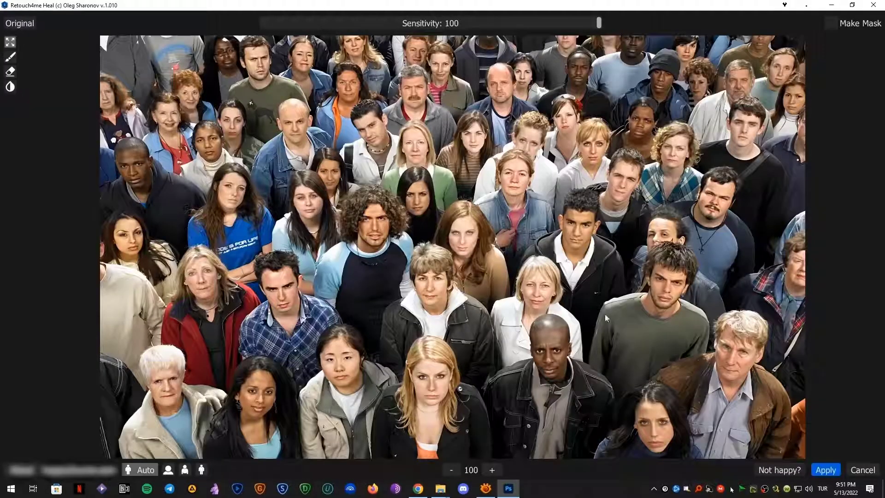
{"action": "left_click", "coordinate": [825, 470]}
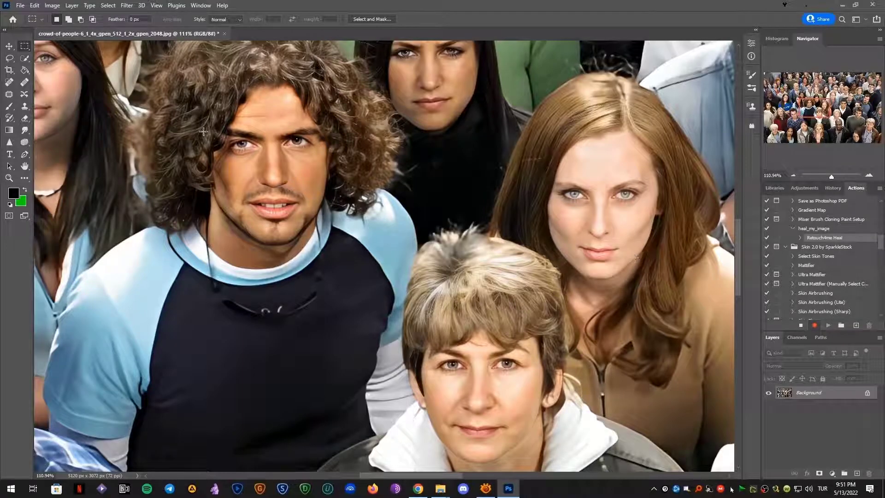
Step: Save the healed image over the original as a JPEG at Quality 12 (Maximum)
{"action": "left_click", "coordinate": [23, 6]}
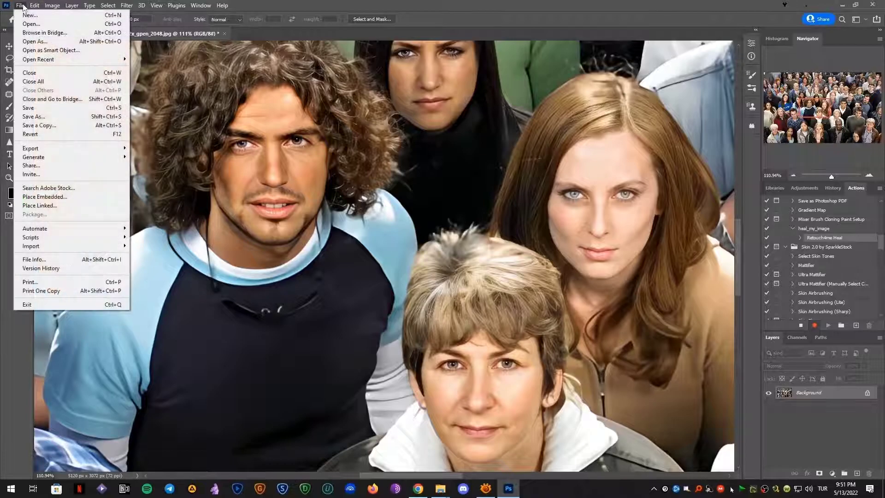
{"action": "left_click", "coordinate": [35, 108]}
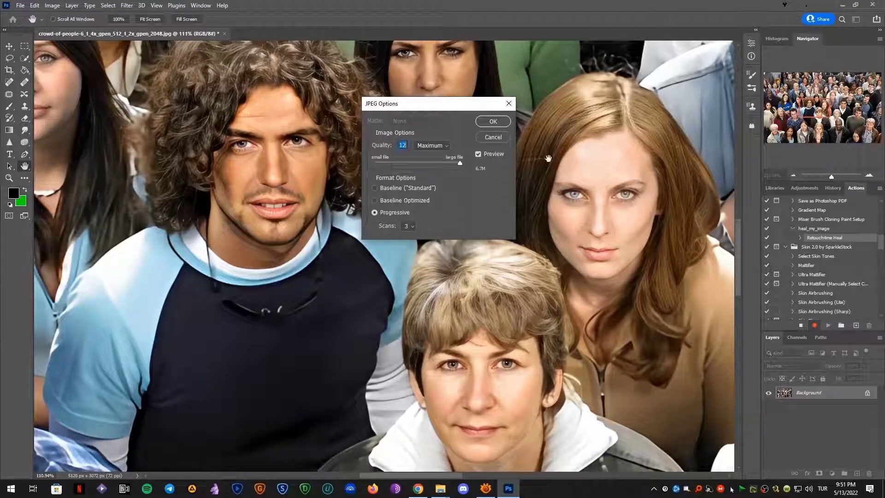
{"action": "left_click", "coordinate": [507, 124]}
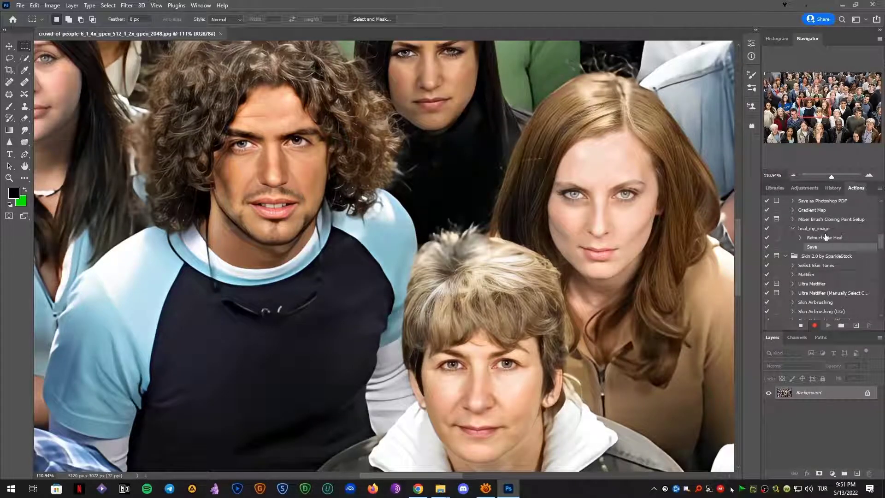
Step: Stop recording and drag heal_my_image to the top of the Default Actions set
{"action": "left_click", "coordinate": [802, 326]}
{"action": "left_click", "coordinate": [821, 229]}
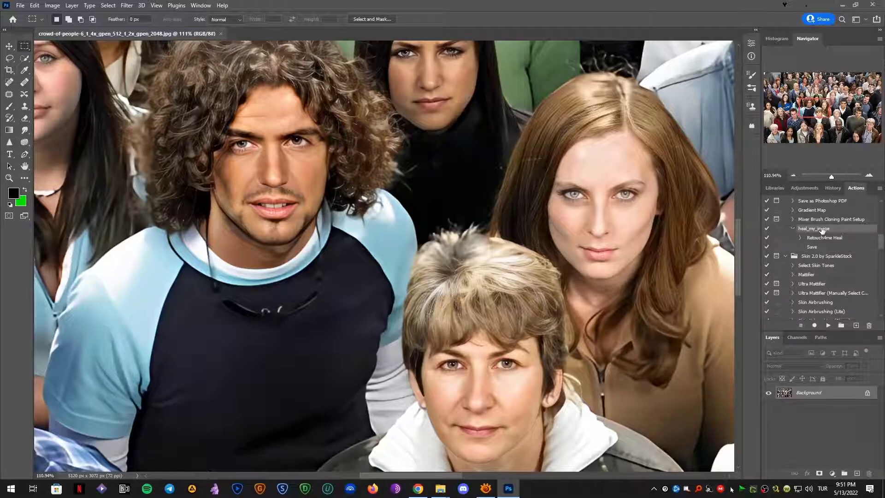
{"action": "mouse_move", "coordinate": [823, 230]}
{"action": "left_mouse_down"}
{"action": "mouse_move", "coordinate": [837, 195]}
{"action": "mouse_move", "coordinate": [855, 191]}
{"action": "mouse_move", "coordinate": [816, 190]}
{"action": "mouse_move", "coordinate": [821, 168]}
{"action": "left_mouse_up"}
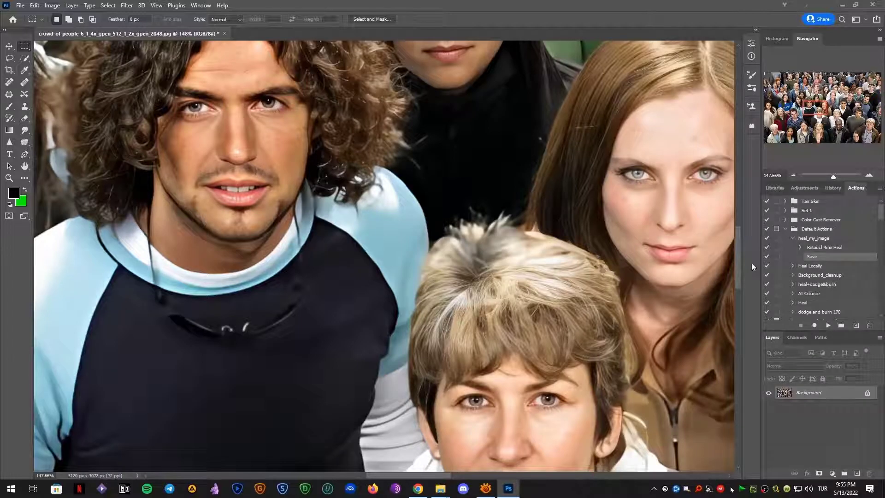
Step: Expand the Retouch4me Heal step (Without Make Mask, sensitivity 100) and Heal Locally for comparison
{"action": "left_click", "coordinate": [800, 247]}
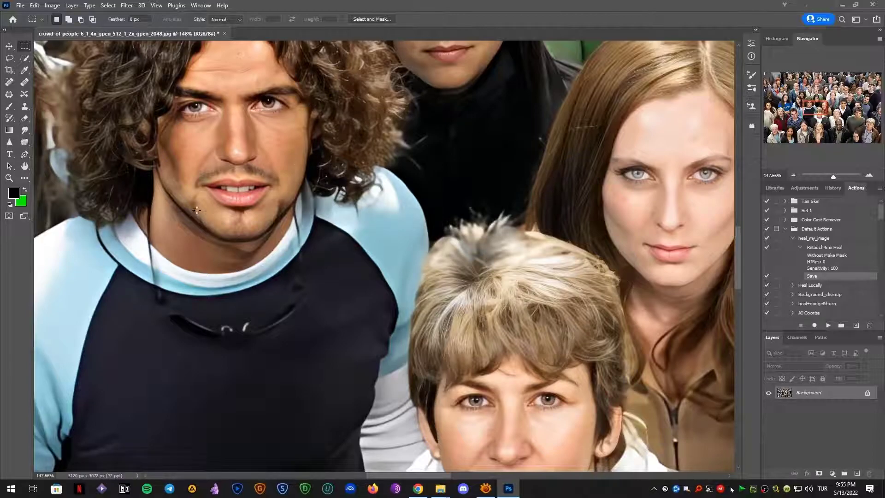
{"action": "left_click", "coordinate": [20, 6]}
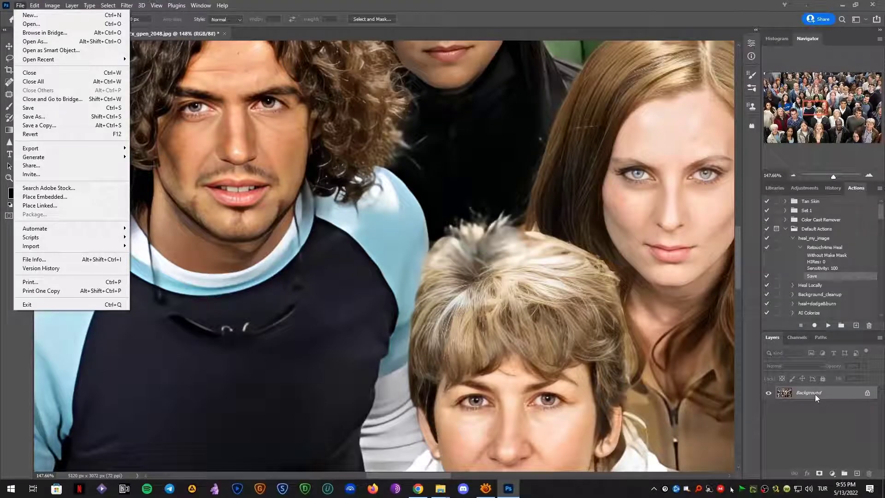
{"action": "left_click", "coordinate": [796, 285]}
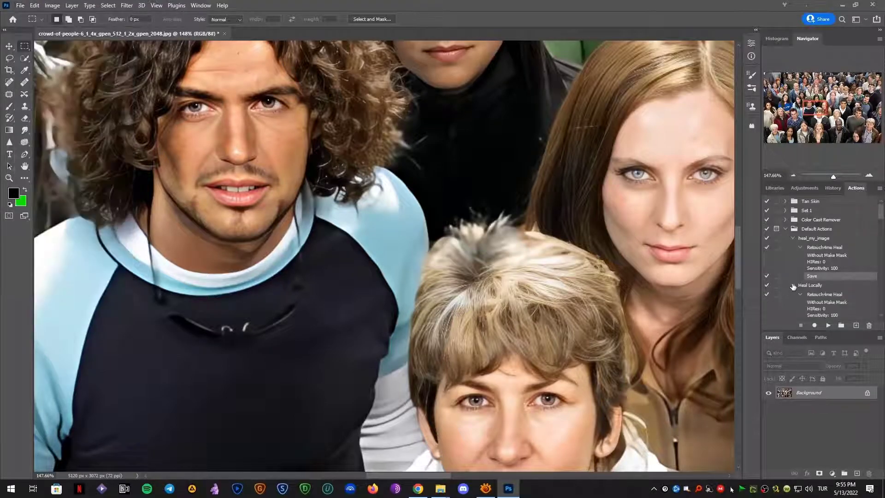
{"action": "scroll", "coordinate": [841, 298], "scroll_direction": "down", "scroll_amount": 1}
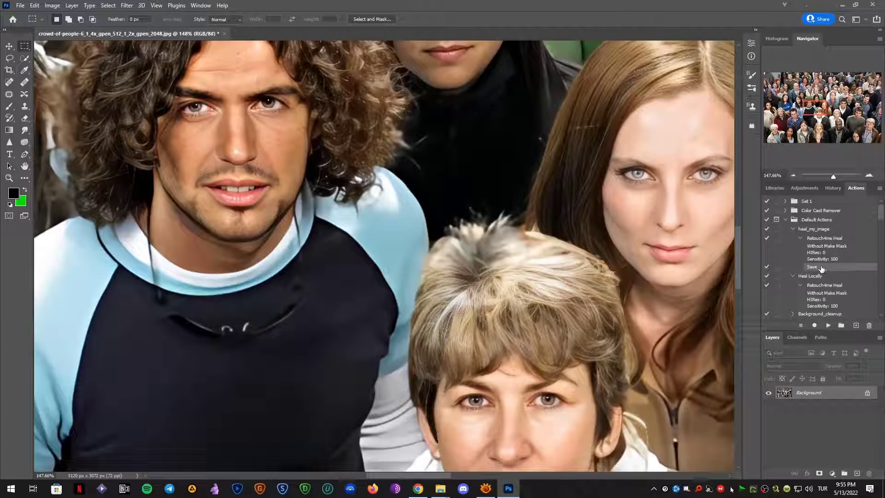
Step: Delete the old Save step, then record a fresh File > Save step into heal_my_image
{"action": "left_click", "coordinate": [869, 325]}
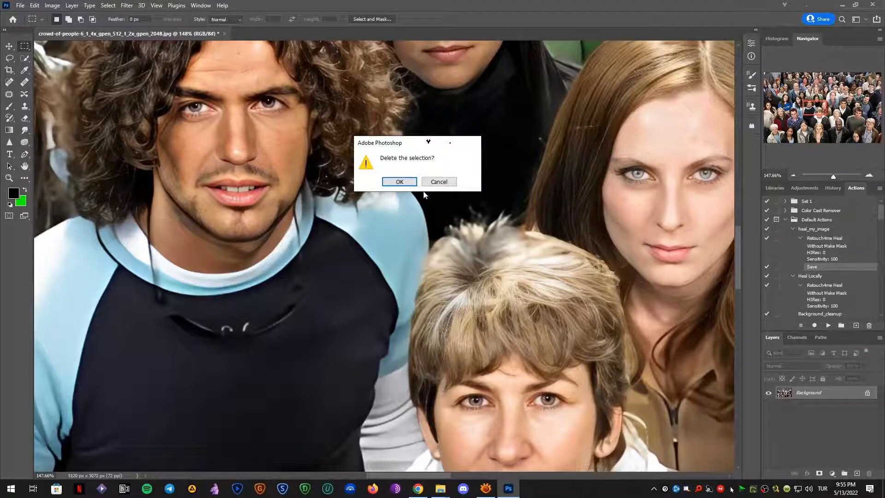
{"action": "left_click", "coordinate": [399, 181]}
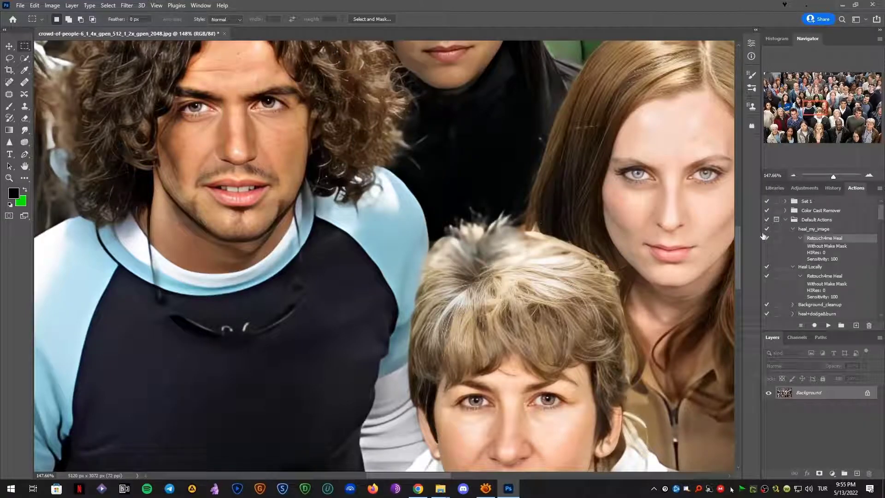
{"action": "left_click", "coordinate": [814, 229]}
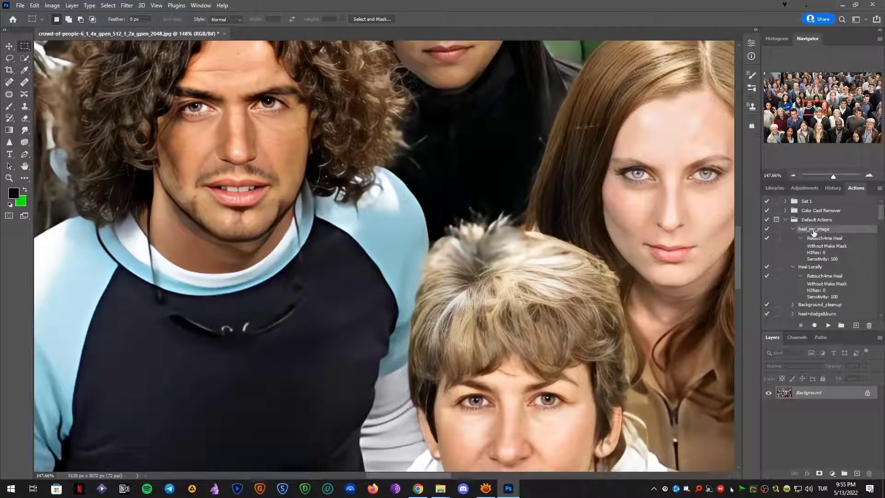
{"action": "left_click", "coordinate": [814, 325]}
{"action": "left_click", "coordinate": [16, 6]}
{"action": "left_click", "coordinate": [28, 105]}
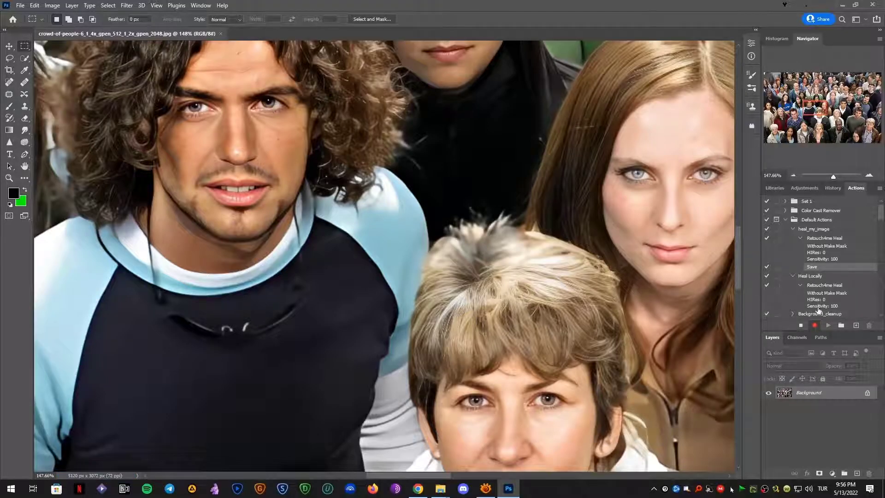
{"action": "left_click", "coordinate": [801, 325]}
{"action": "left_click", "coordinate": [822, 230]}
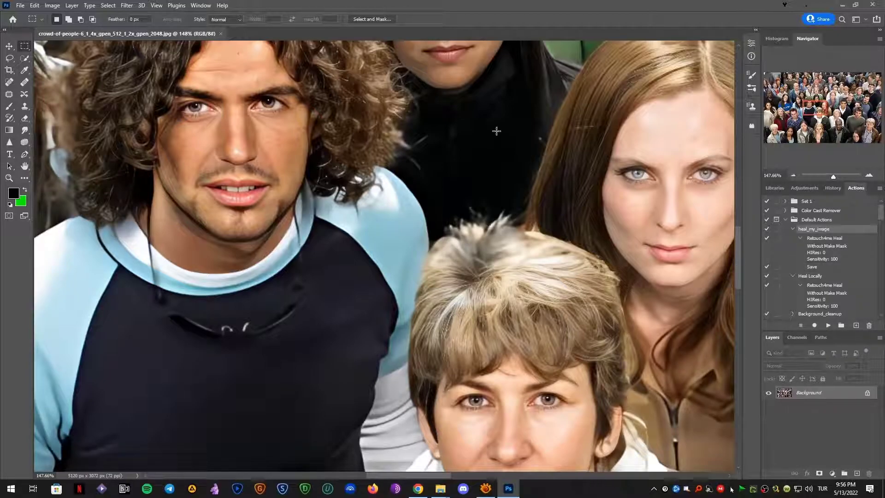
Step: Open the Create Droplet window from the File menu and move it lower on screen
{"action": "left_click", "coordinate": [21, 5]}
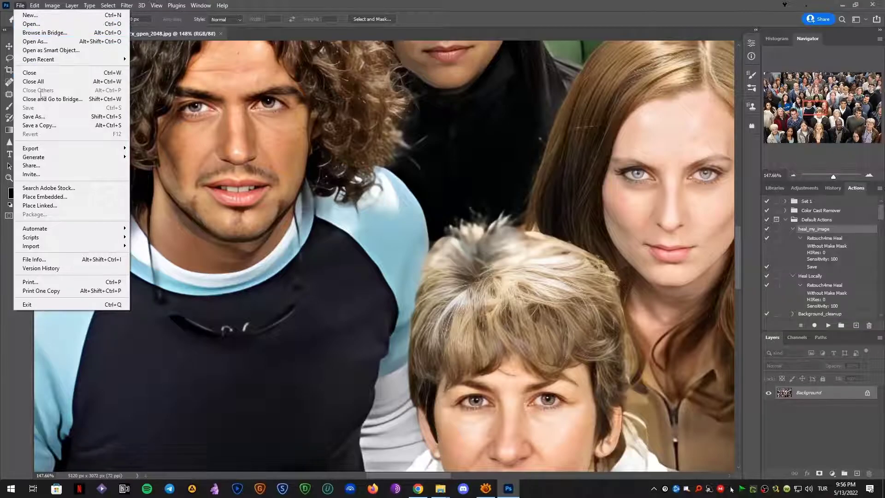
{"action": "mouse_move", "coordinate": [78, 241]}
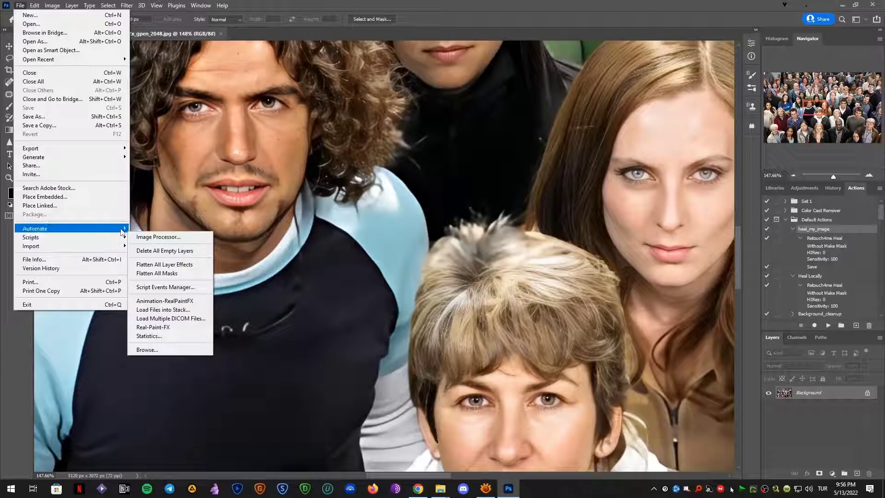
{"action": "mouse_move", "coordinate": [122, 232]}
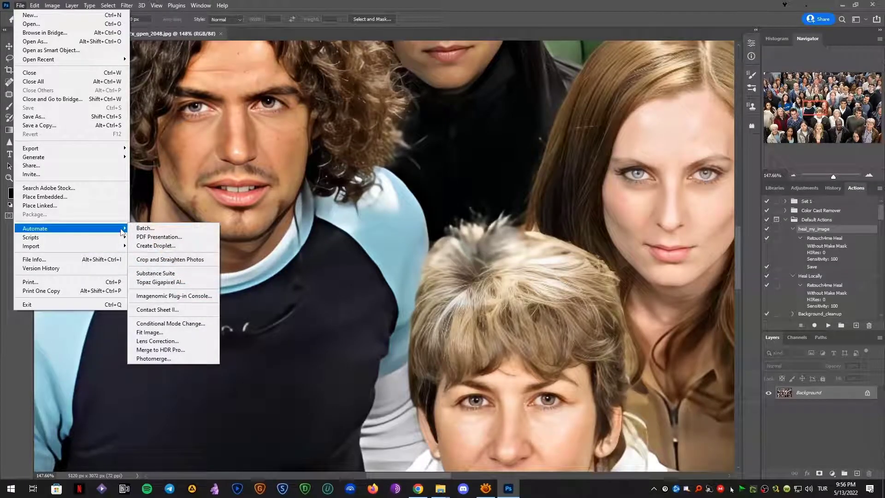
{"action": "left_click", "coordinate": [165, 246]}
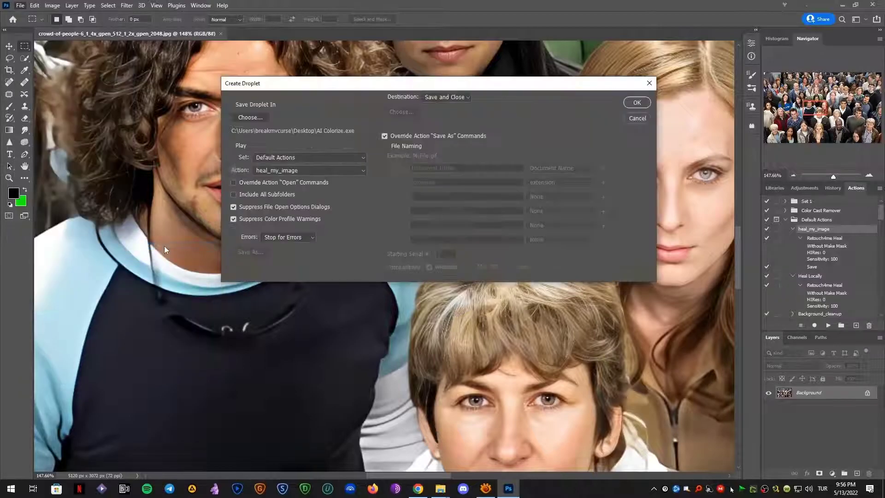
{"action": "left_click_drag", "start_coordinate": [346, 89], "coordinate": [341, 197]}
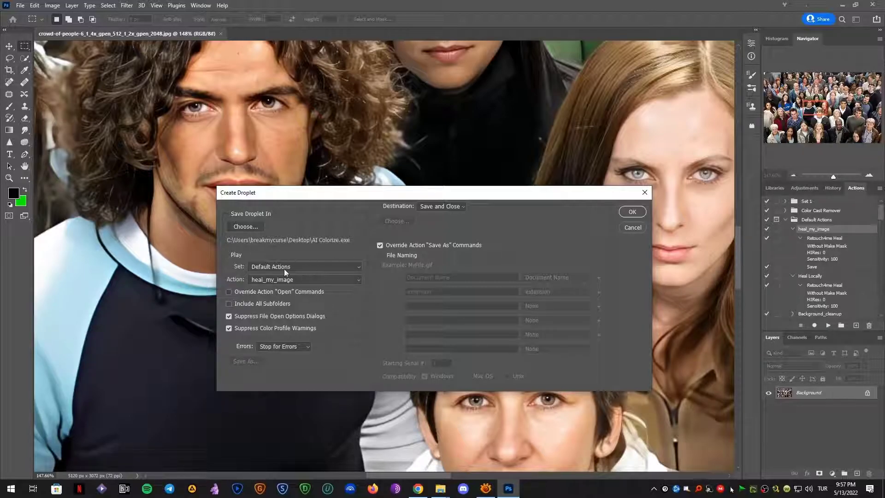
Step: Set the droplet to run heal_my_image with Override Action "Save As" Commands on, then choose its save location
{"action": "left_click", "coordinate": [311, 279]}
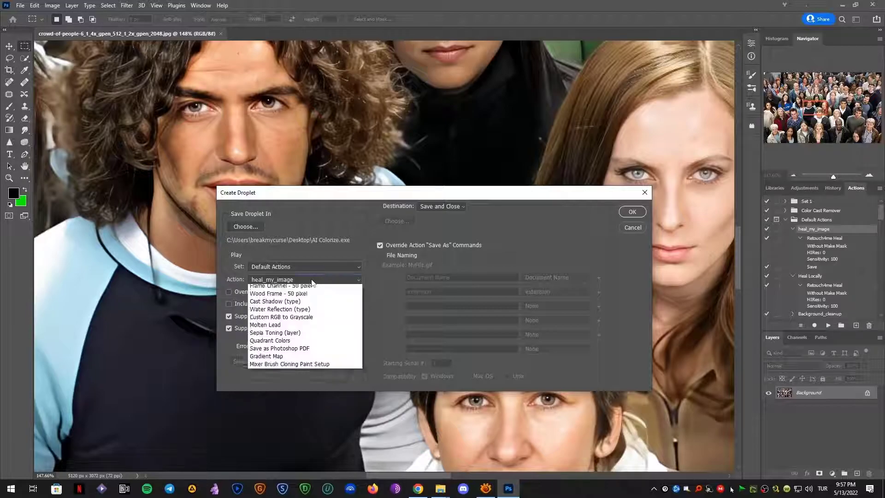
{"action": "left_click", "coordinate": [311, 278]}
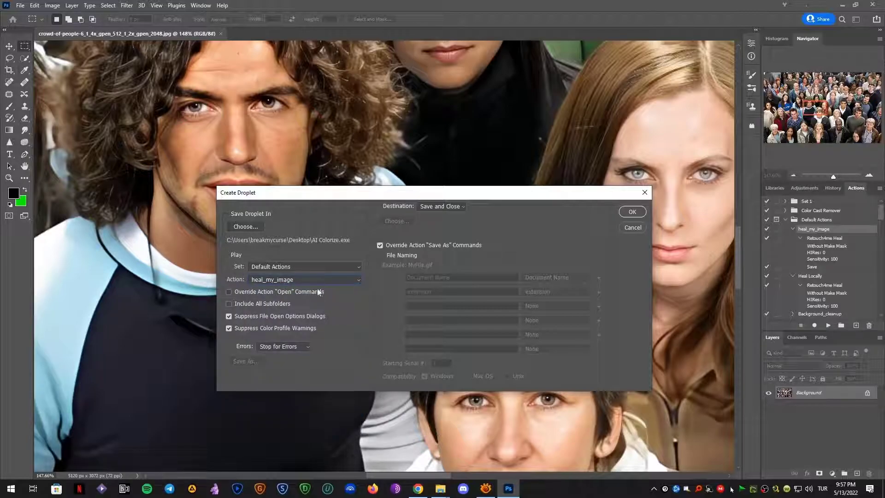
{"action": "left_click", "coordinate": [295, 279]}
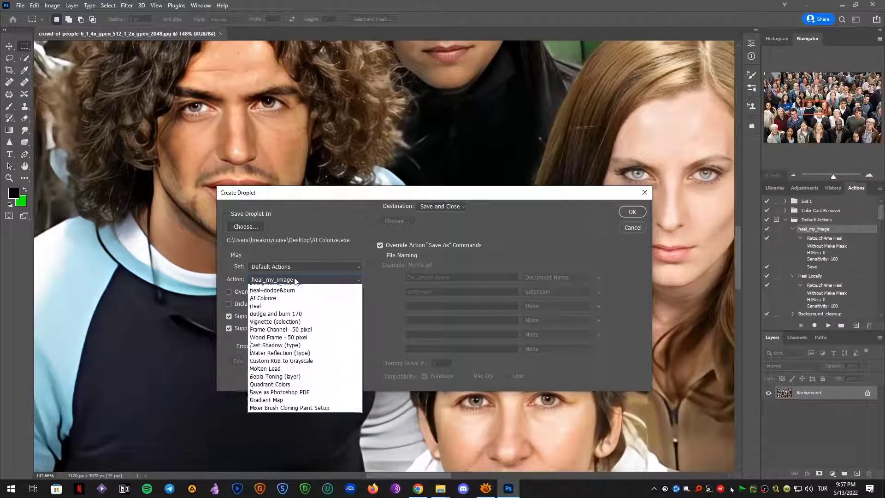
{"action": "left_click", "coordinate": [285, 289]}
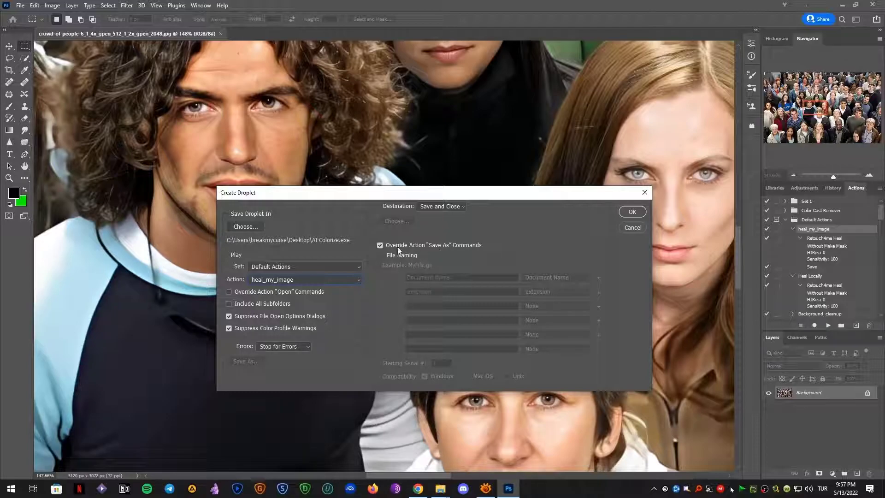
{"action": "left_click", "coordinate": [379, 245]}
{"action": "left_click", "coordinate": [381, 244]}
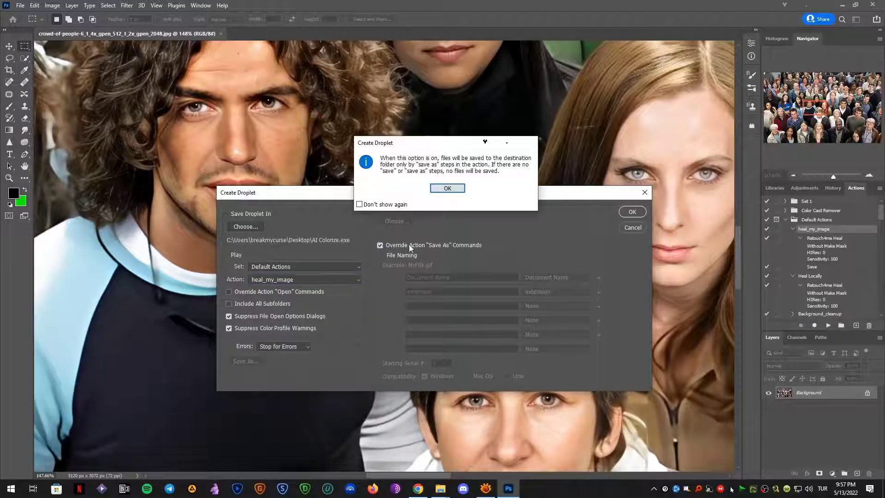
{"action": "left_click", "coordinate": [454, 188]}
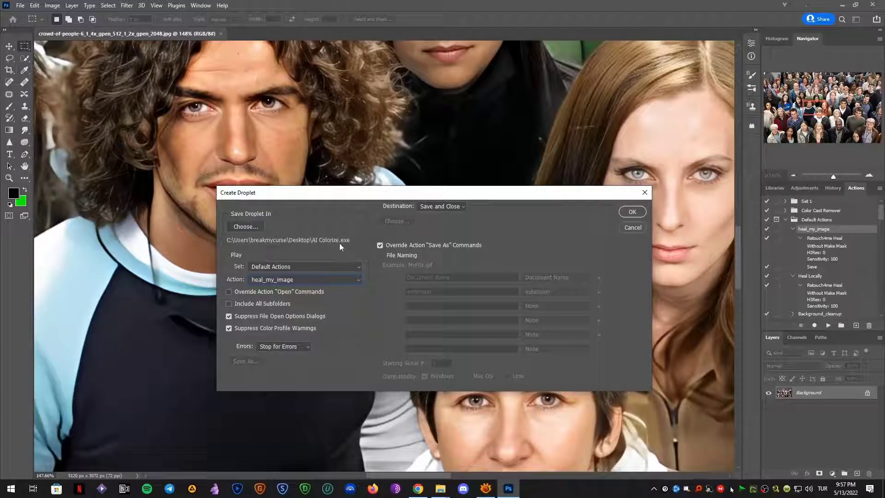
{"action": "left_click", "coordinate": [253, 225]}
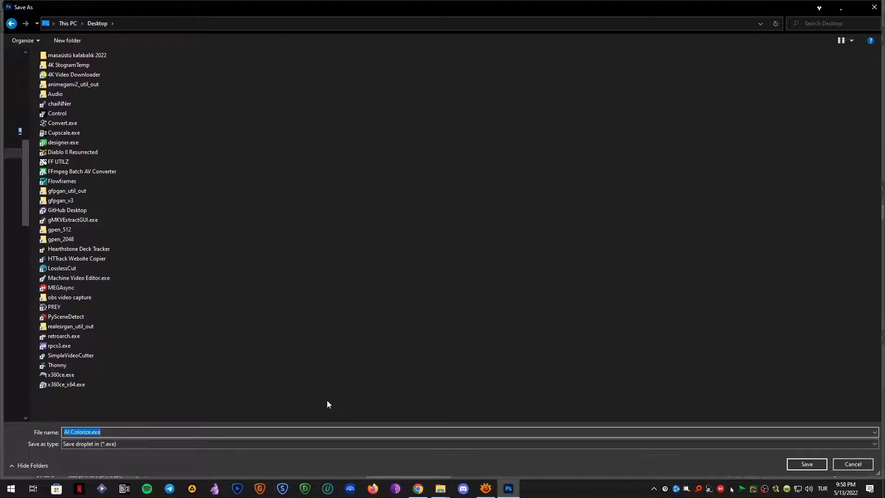
Step: Save the droplet on the Desktop as heal_my_image.exe and confirm Create Droplet
{"action": "type", "text": "he"}
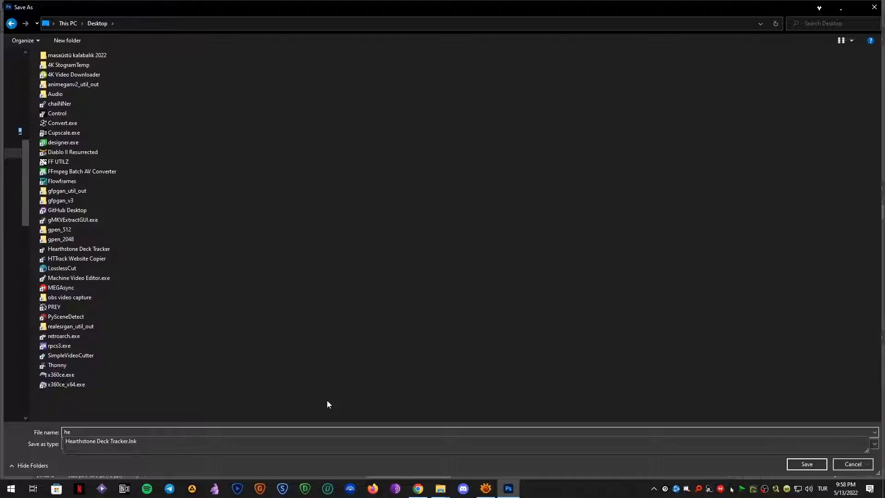
{"action": "type", "text": "al_"}
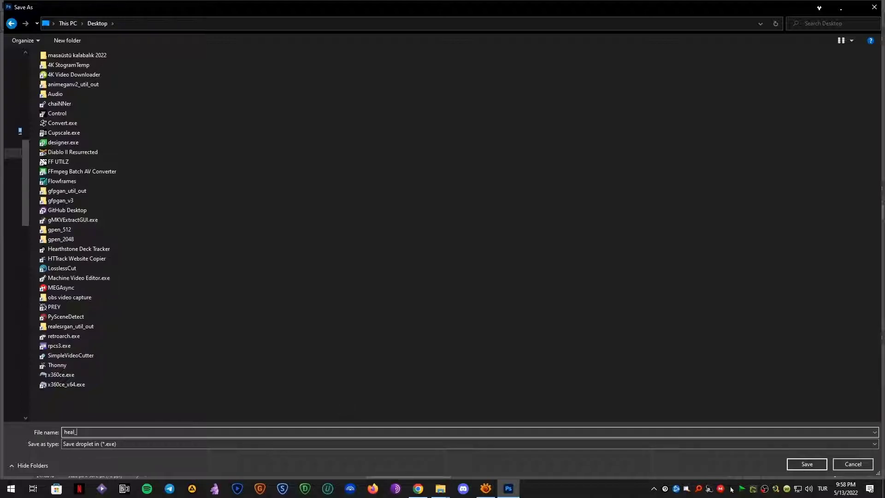
{"action": "type", "text": "my_image"}
{"action": "left_click", "coordinate": [806, 464]}
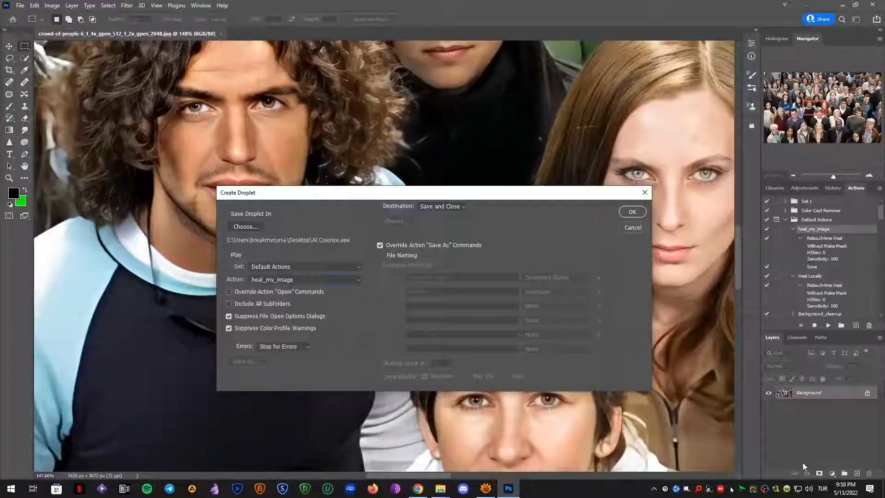
{"action": "left_click", "coordinate": [638, 213]}
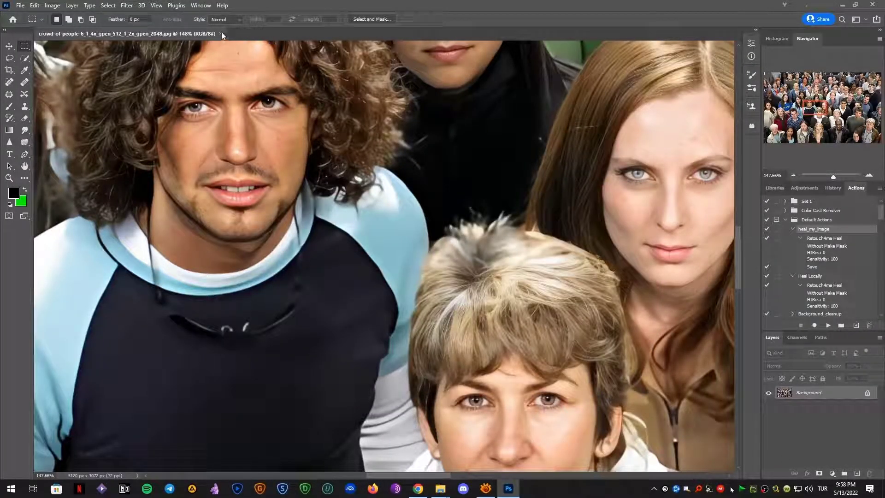
{"action": "scroll", "coordinate": [642, 248], "scroll_direction": "down", "scroll_amount": 2}
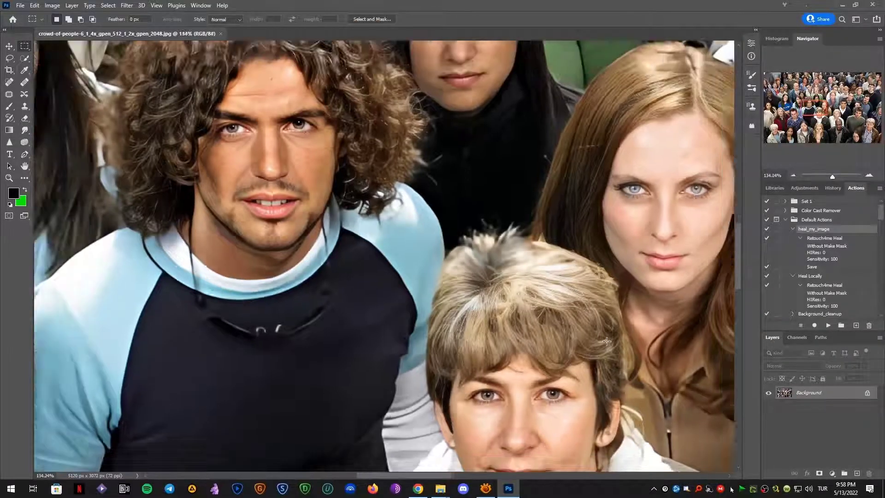
{"action": "scroll", "coordinate": [673, 250], "scroll_direction": "up", "scroll_amount": 3}
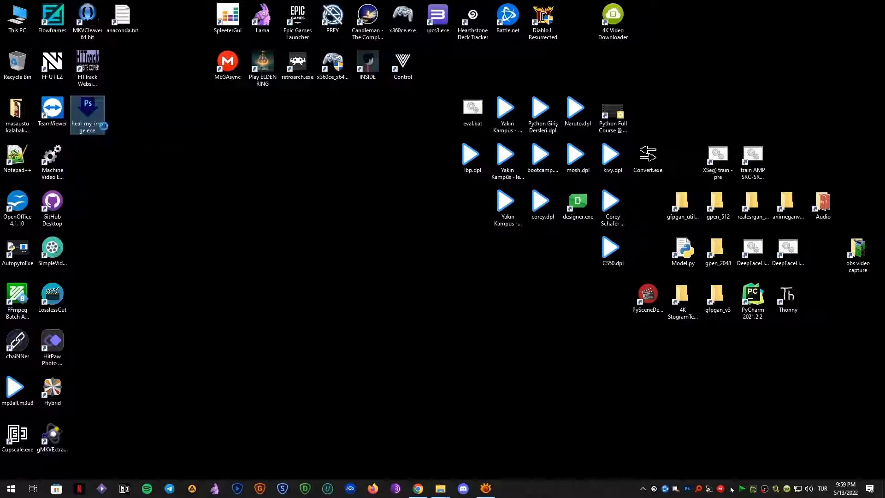
Step: Cut the heal_my_image.exe droplet from the desktop to the clipboard
{"action": "right_click", "coordinate": [90, 113]}
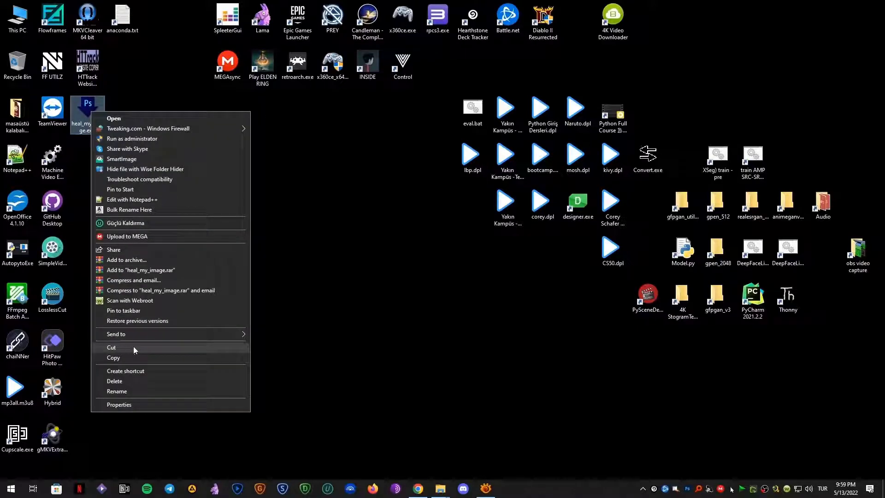
{"action": "left_click", "coordinate": [148, 347]}
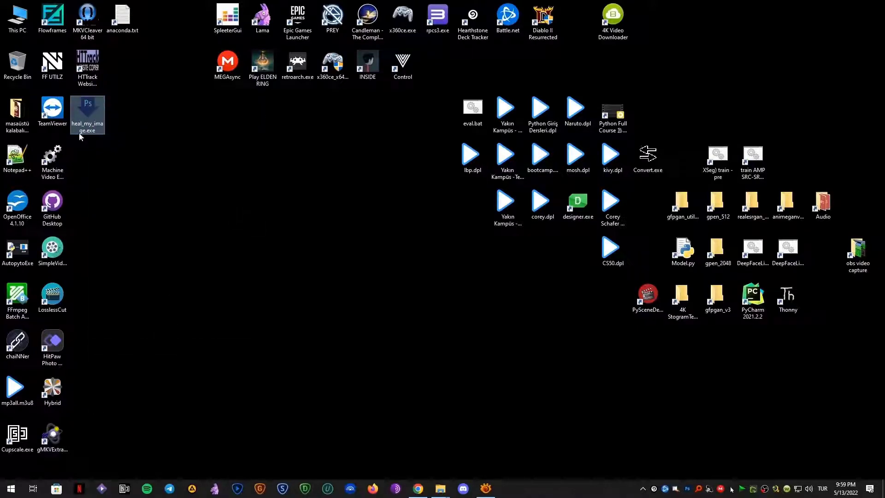
{"action": "left_click", "coordinate": [440, 488]}
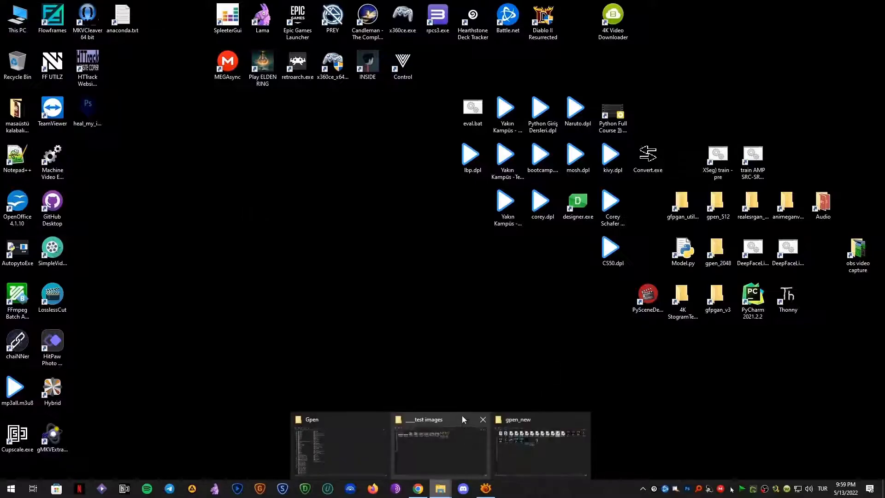
Step: Paste the heal_my_image.exe droplet into the Gpen folder, then copy it again
{"action": "left_click", "coordinate": [362, 445]}
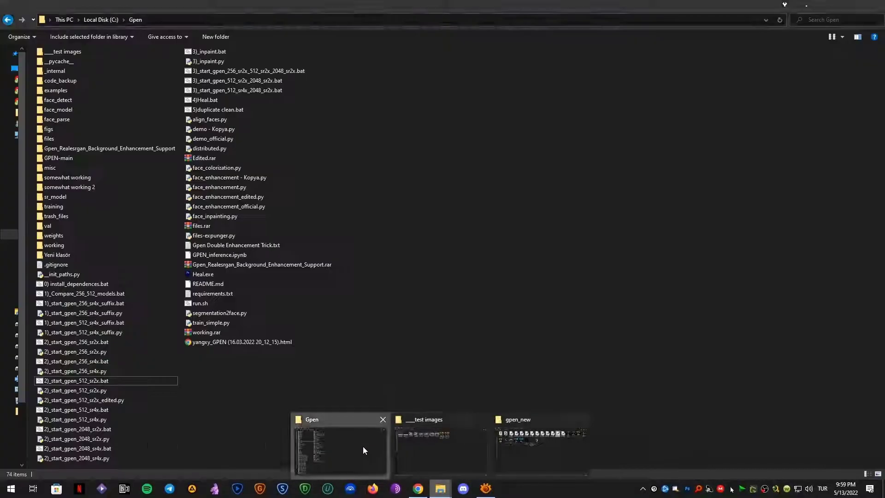
{"action": "right_click", "coordinate": [269, 416]}
{"action": "left_click", "coordinate": [332, 255]}
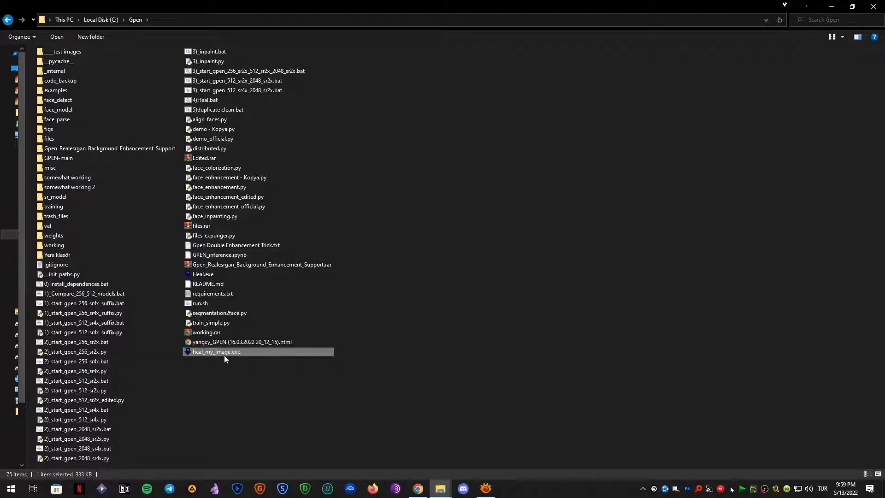
{"action": "right_click", "coordinate": [227, 354]}
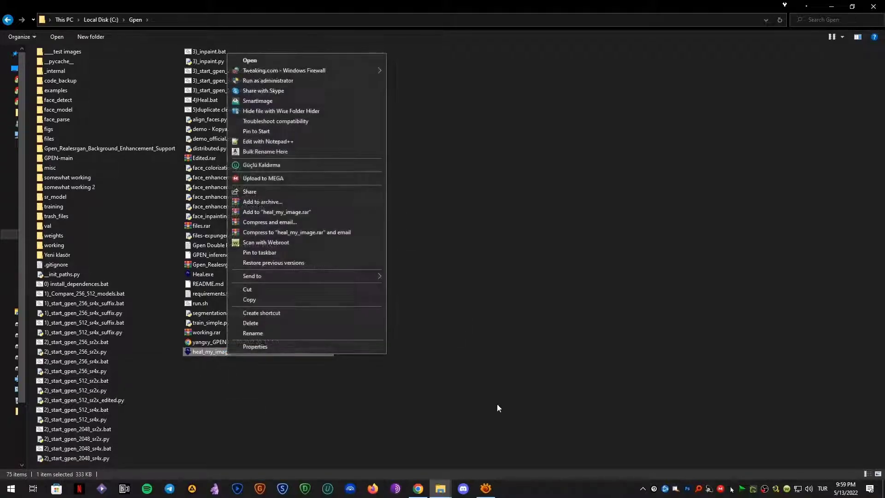
{"action": "left_click", "coordinate": [249, 299]}
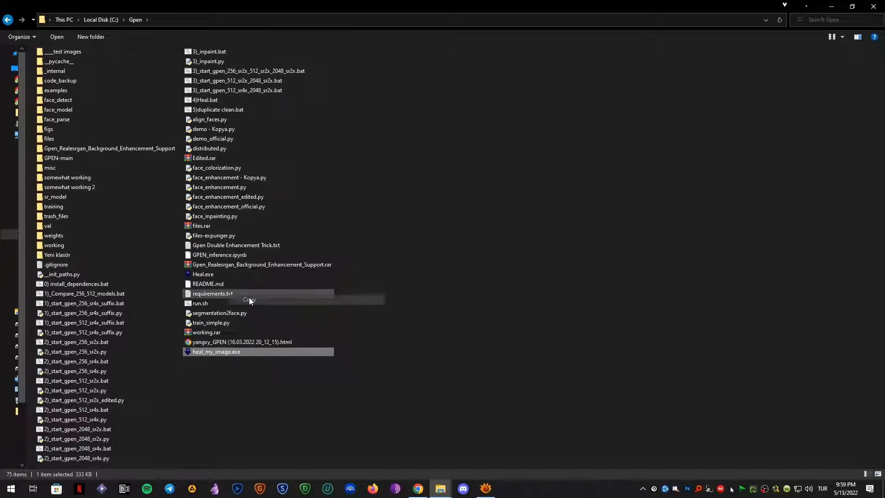
Step: Paste heal_my_image.exe into the ___test images folder and select the gpen_2048 crowd image
{"action": "double_click", "coordinate": [80, 54]}
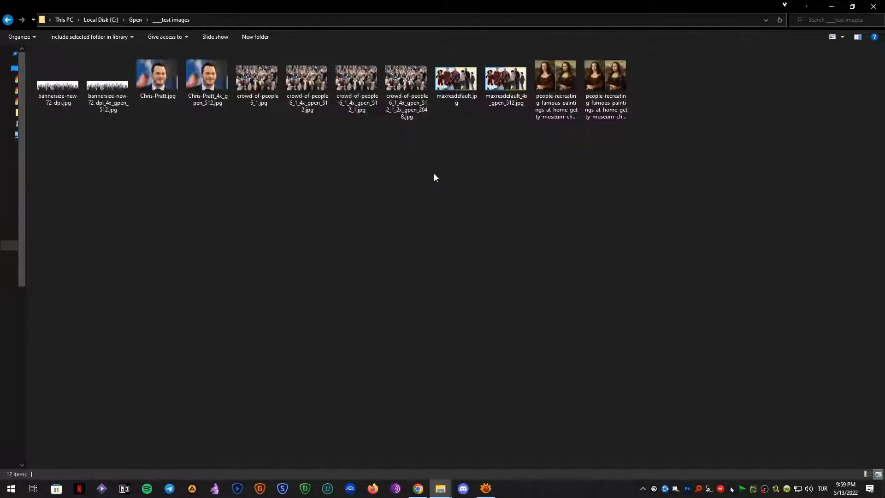
{"action": "right_click", "coordinate": [512, 189]}
{"action": "left_click", "coordinate": [538, 250]}
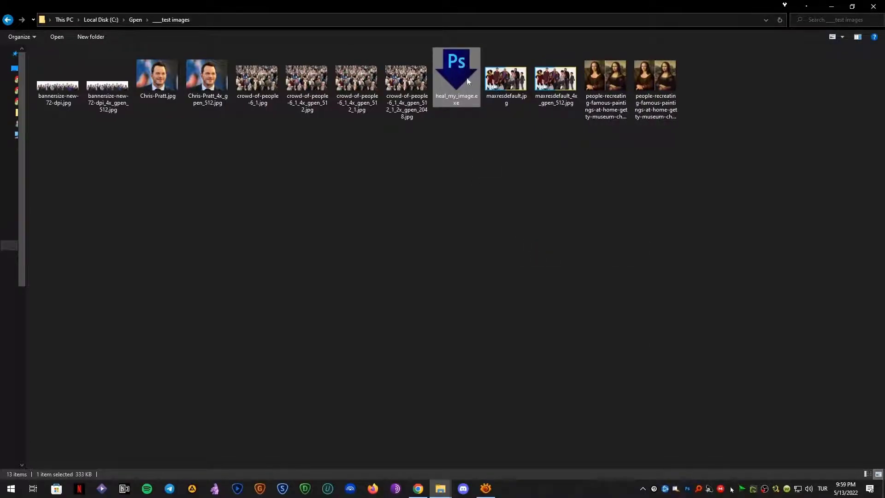
{"action": "mouse_move", "coordinate": [466, 79]}
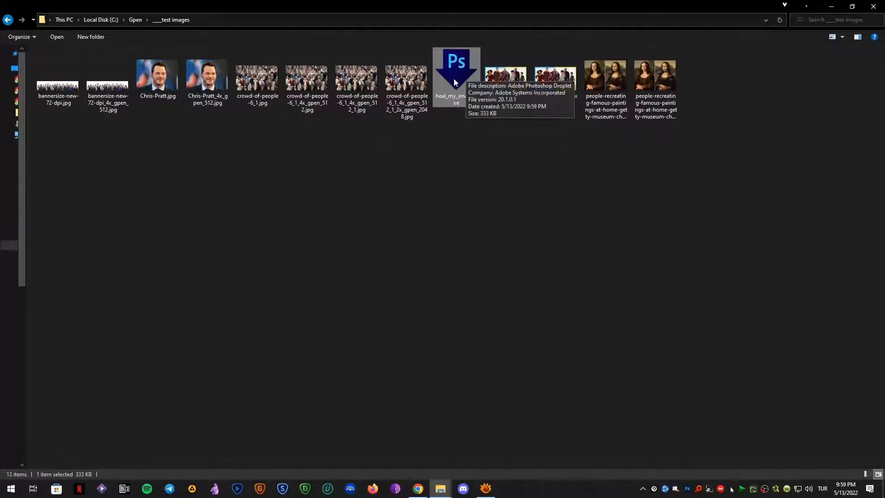
{"action": "left_click", "coordinate": [418, 166]}
{"action": "left_click", "coordinate": [407, 112]}
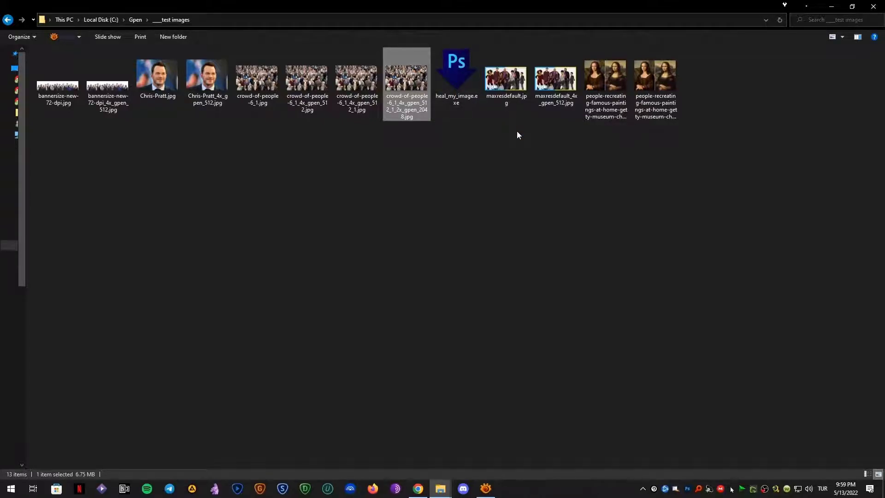
{"action": "key", "text": "Return"}
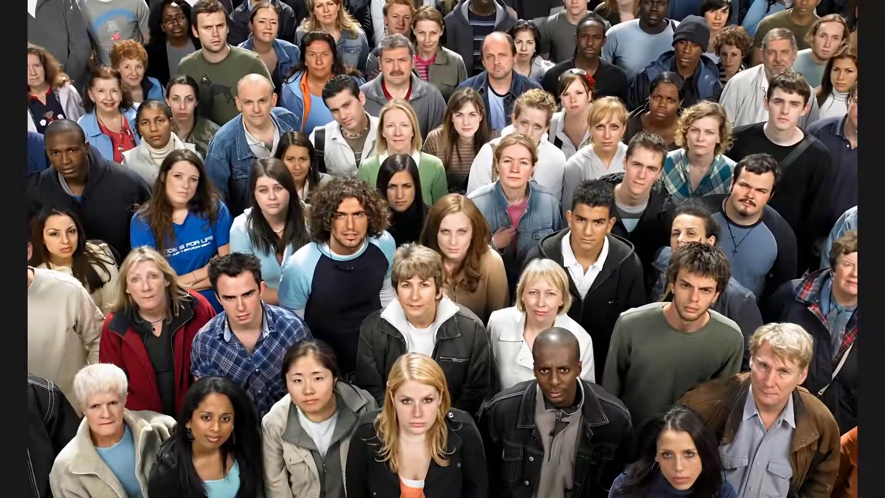
{"action": "scroll", "coordinate": [479, 244], "scroll_direction": "up", "scroll_amount": 2}
{"action": "scroll", "coordinate": [480, 247], "scroll_direction": "up", "scroll_amount": 3}
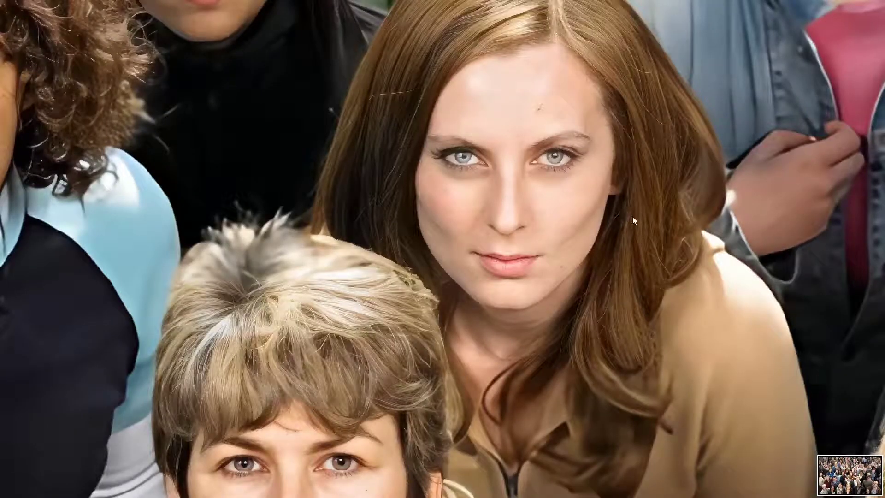
{"action": "left_click_drag", "start_coordinate": [632, 217], "coordinate": [330, 249]}
{"action": "key", "text": "slash"}
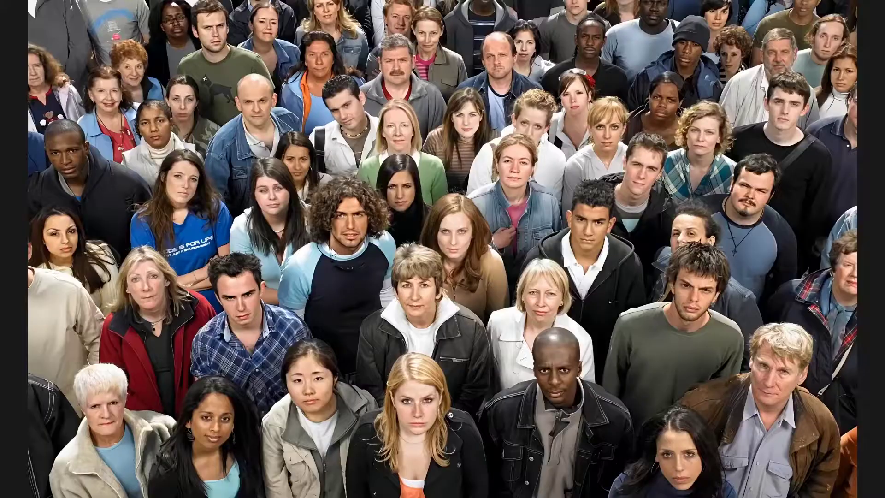
{"action": "key", "text": "Escape"}
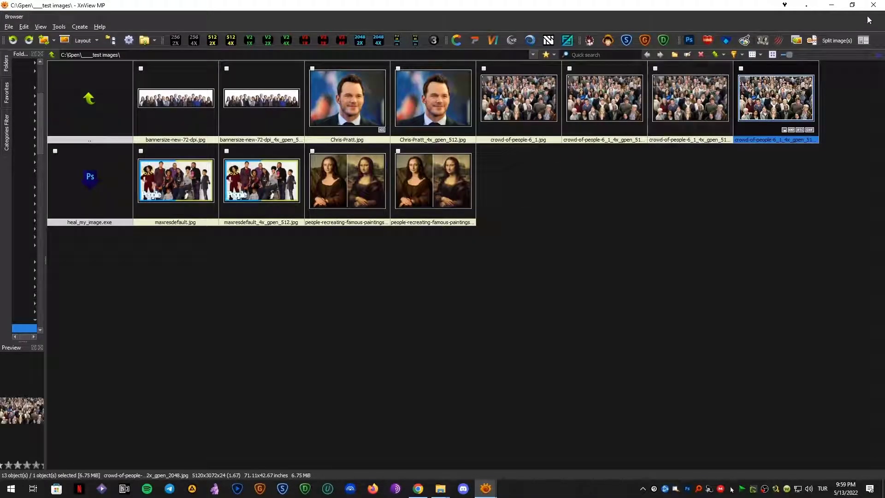
{"action": "key", "text": "alt+Tab"}
Step: Paste a crowd image copy, drop it onto the droplet, and open the '- Copy.jpg' result
{"action": "right_click", "coordinate": [416, 161]}
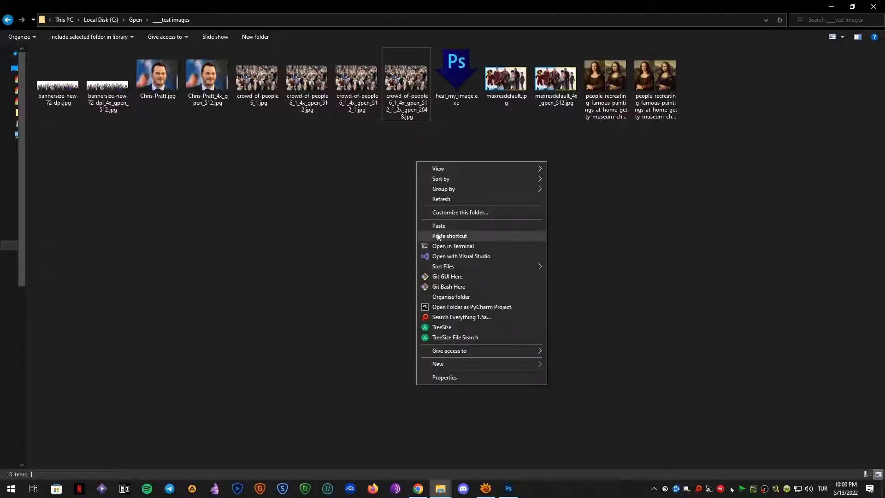
{"action": "left_click", "coordinate": [444, 227]}
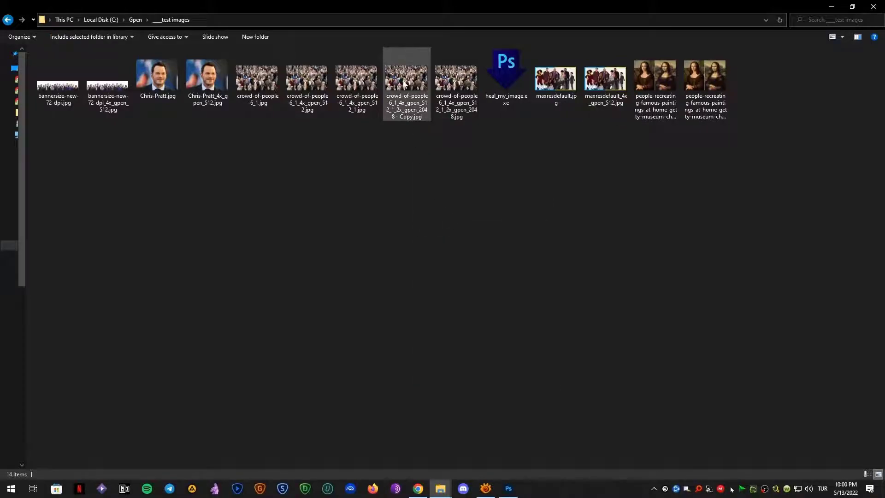
{"action": "mouse_move", "coordinate": [404, 83]}
{"action": "left_mouse_down"}
{"action": "mouse_move", "coordinate": [422, 120]}
{"action": "mouse_move", "coordinate": [425, 158]}
{"action": "mouse_move", "coordinate": [462, 161]}
{"action": "mouse_move", "coordinate": [513, 92]}
{"action": "mouse_move", "coordinate": [510, 80]}
{"action": "left_mouse_up"}
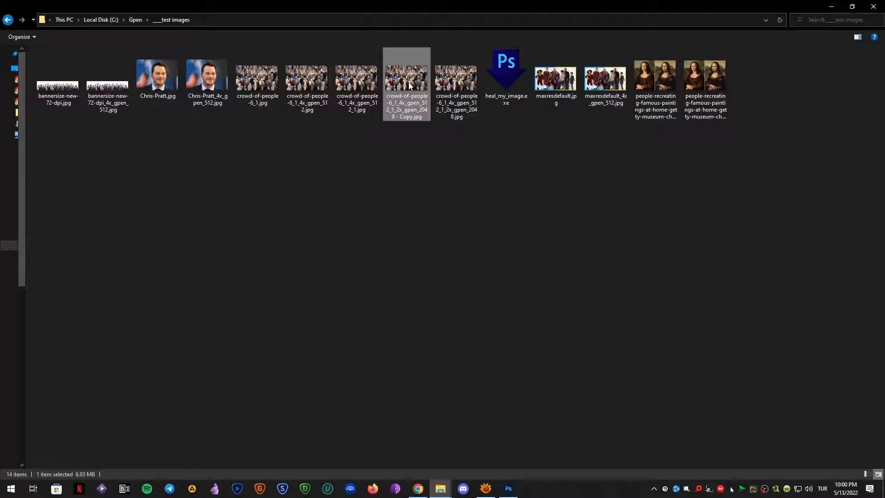
{"action": "double_click", "coordinate": [409, 86]}
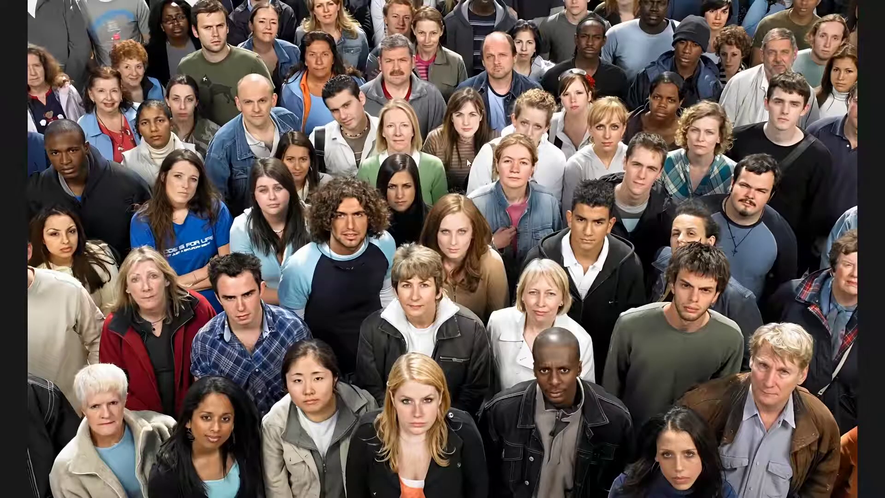
Step: View the crowd Copy image in XnView, zoomed in on the faces around the blonde woman
{"action": "key", "text": "Escape"}
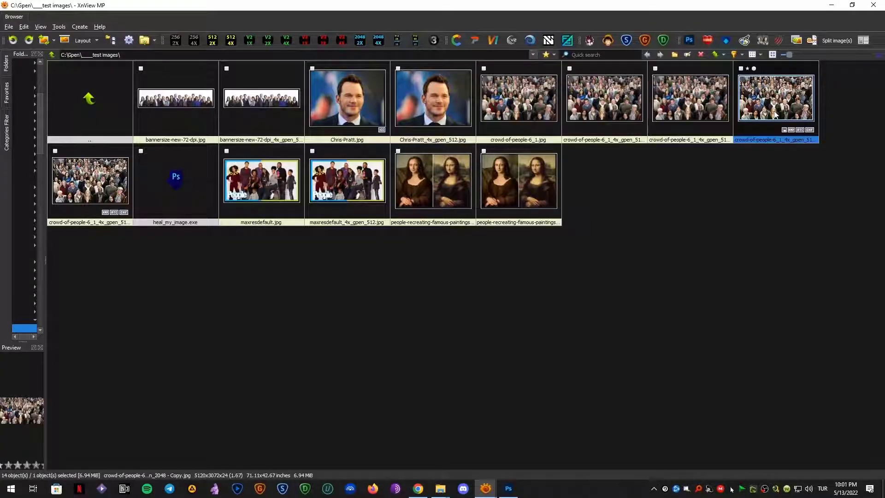
{"action": "double_click", "coordinate": [776, 114]}
{"action": "scroll", "coordinate": [670, 214], "scroll_direction": "up", "scroll_amount": 5}
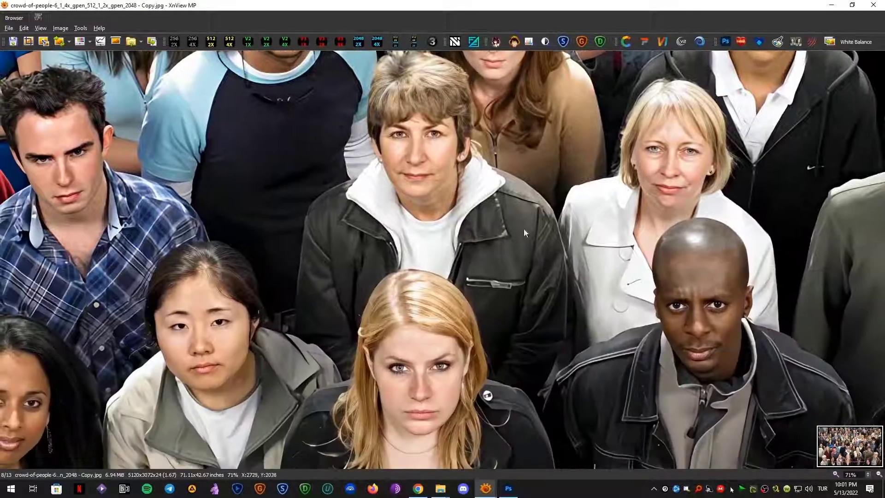
{"action": "left_click_drag", "start_coordinate": [524, 229], "coordinate": [444, 164]}
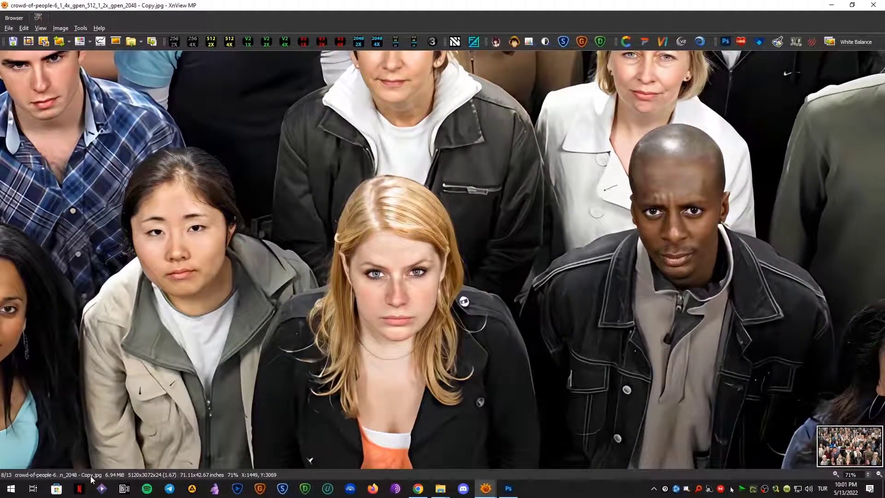
{"action": "scroll", "coordinate": [510, 246], "scroll_direction": "up", "scroll_amount": 5}
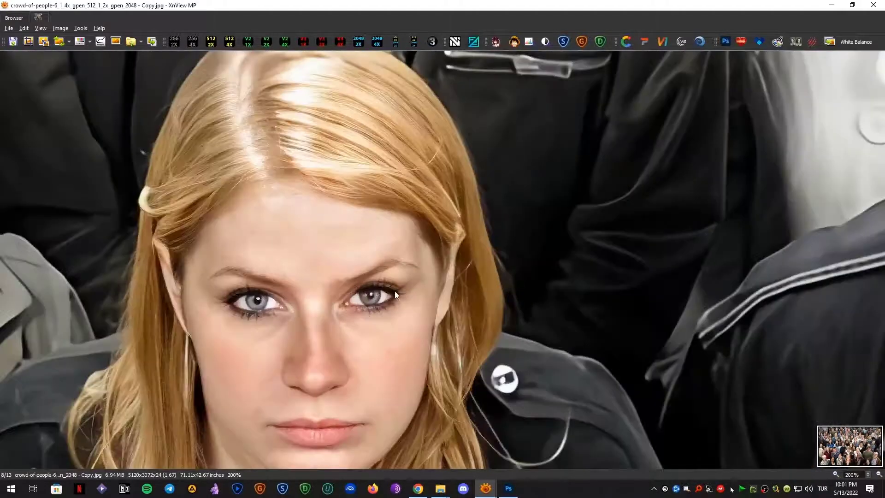
{"action": "left_click_drag", "start_coordinate": [573, 230], "coordinate": [437, 223]}
Step: Compare with the next image, then return to the Copy to inspect the short-haired woman's face
{"action": "key", "text": "Page_Down"}
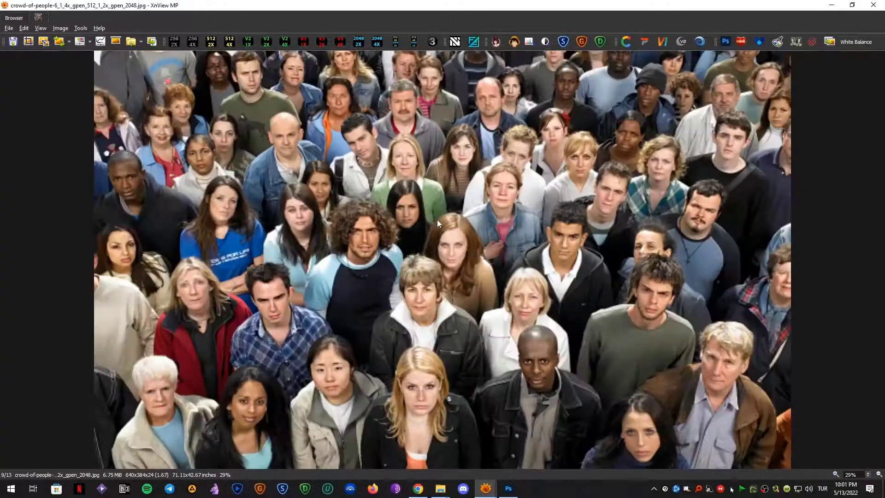
{"action": "scroll", "coordinate": [431, 377], "scroll_direction": "up", "scroll_amount": 6}
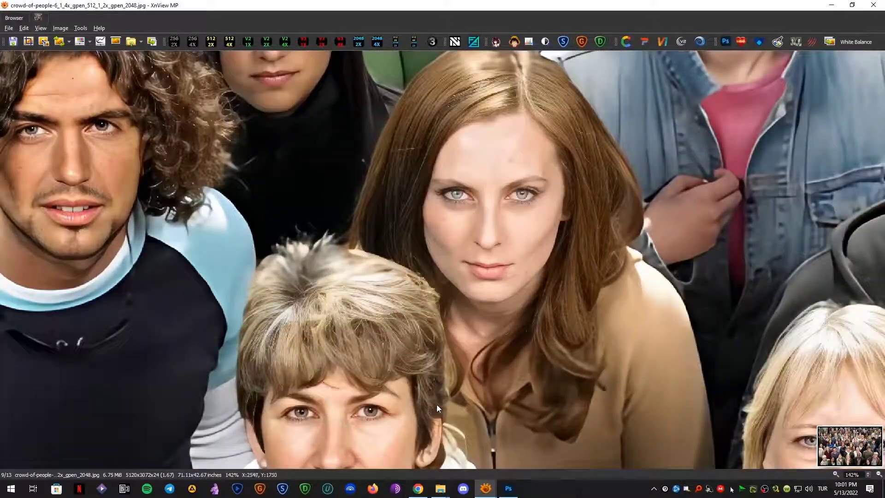
{"action": "left_click_drag", "start_coordinate": [437, 407], "coordinate": [423, 195]}
{"action": "scroll", "coordinate": [423, 195], "scroll_direction": "up", "scroll_amount": 2}
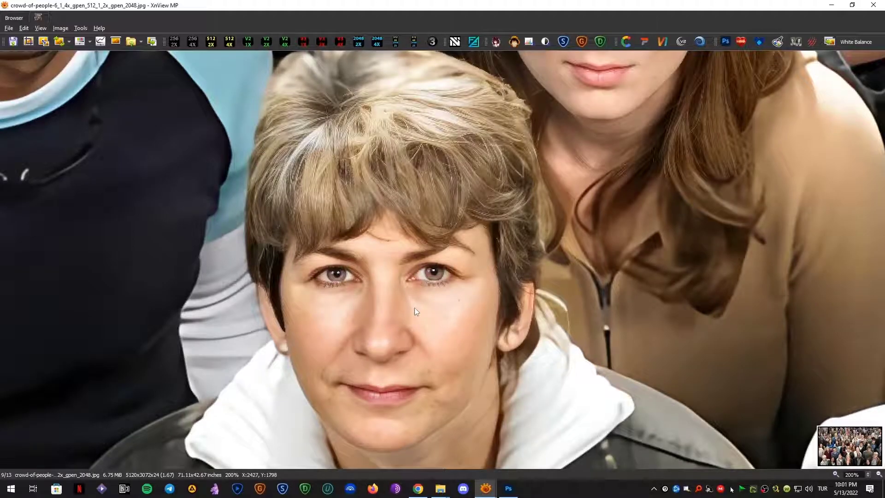
{"action": "key", "text": "Page_Up"}
{"action": "scroll", "coordinate": [416, 300], "scroll_direction": "up", "scroll_amount": 6}
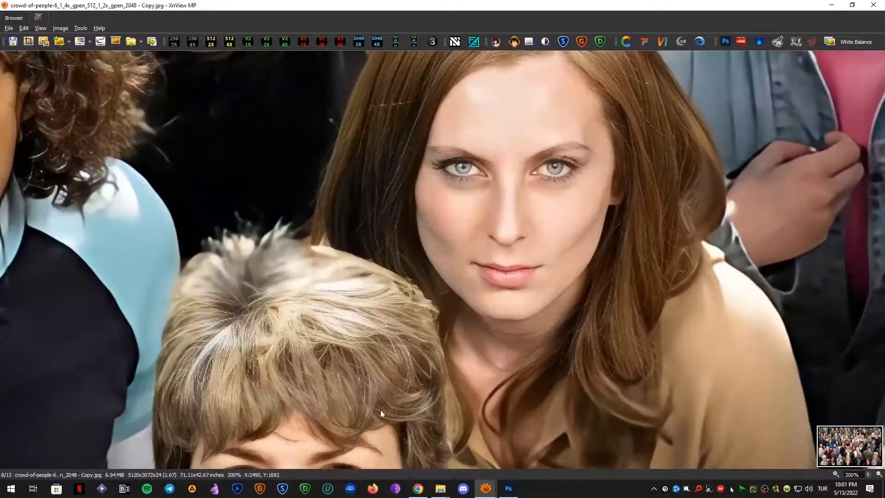
{"action": "left_click_drag", "start_coordinate": [380, 410], "coordinate": [419, 282]}
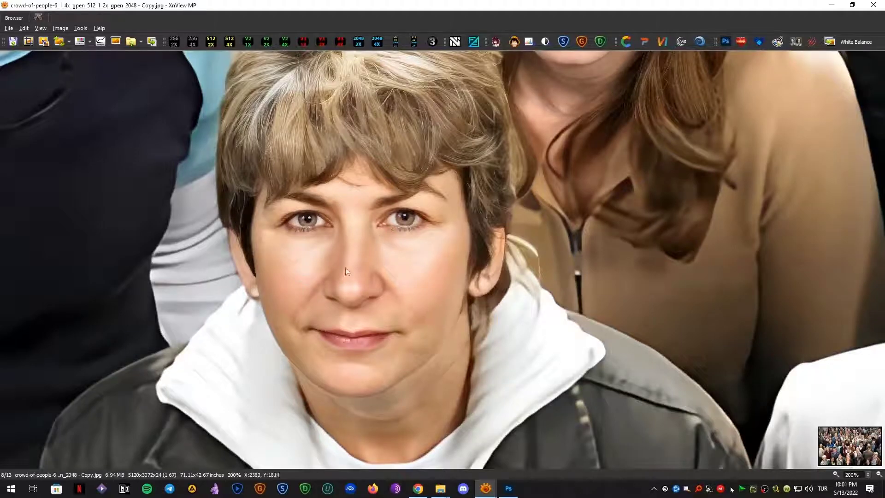
{"action": "scroll", "coordinate": [452, 262], "scroll_direction": "down", "scroll_amount": 2}
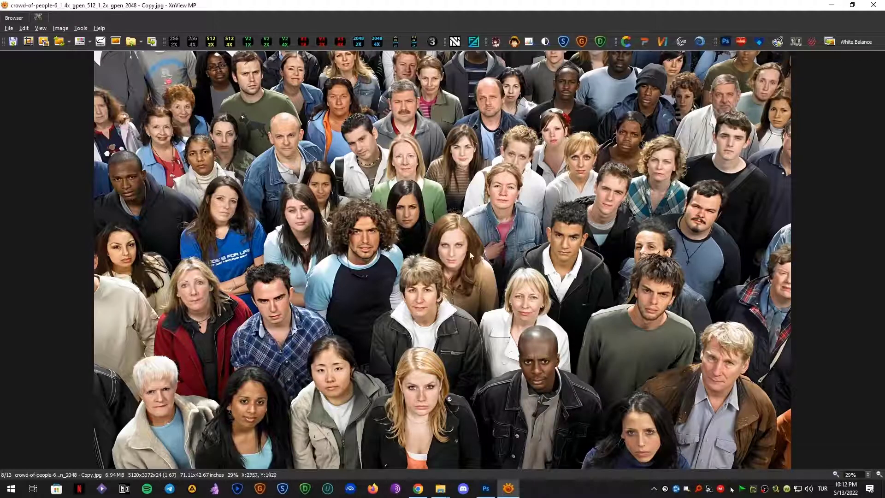
Step: Go back to the ___test images thumbnails and select the heal_my_image.exe droplet
{"action": "double_click", "coordinate": [505, 336]}
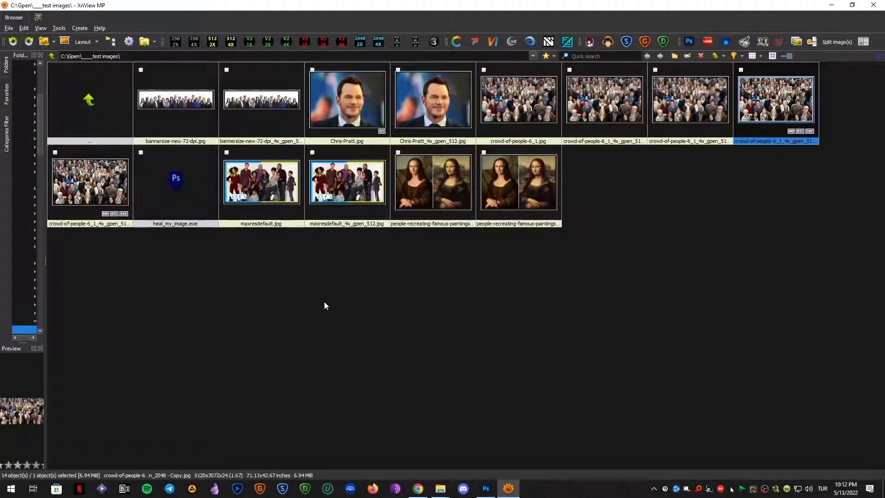
{"action": "left_click", "coordinate": [189, 198]}
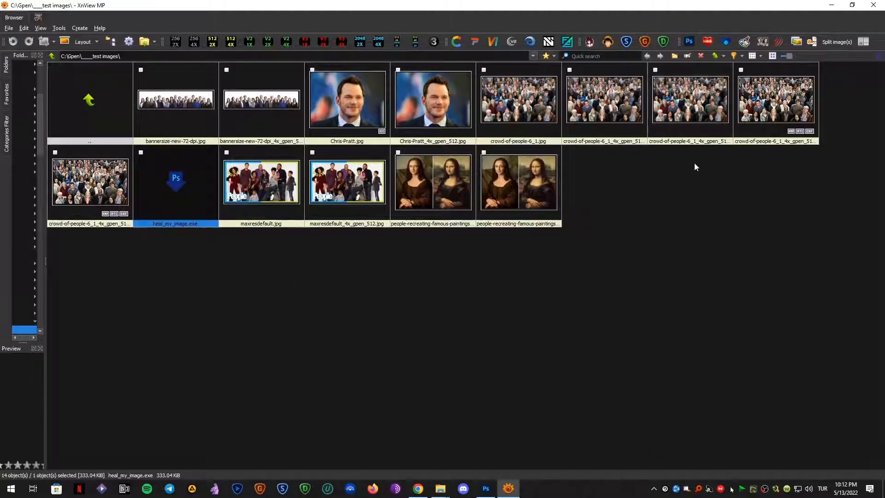
{"action": "left_click", "coordinate": [692, 109]}
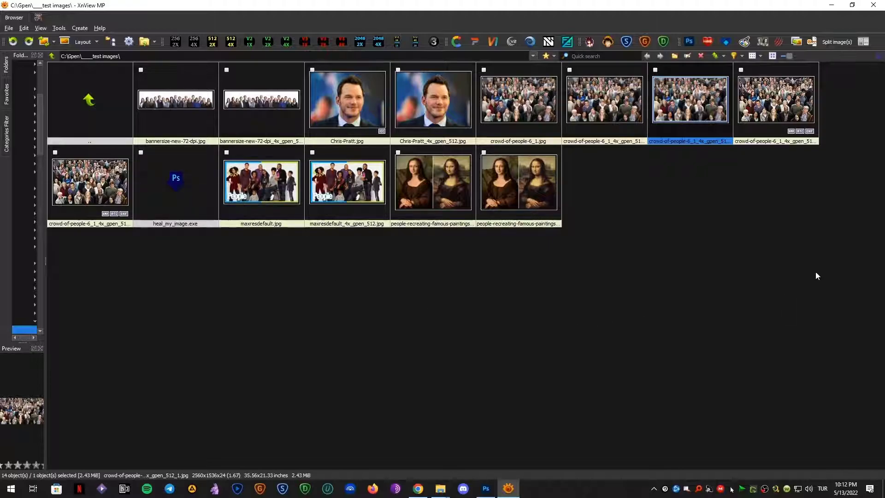
{"action": "left_click", "coordinate": [181, 185]}
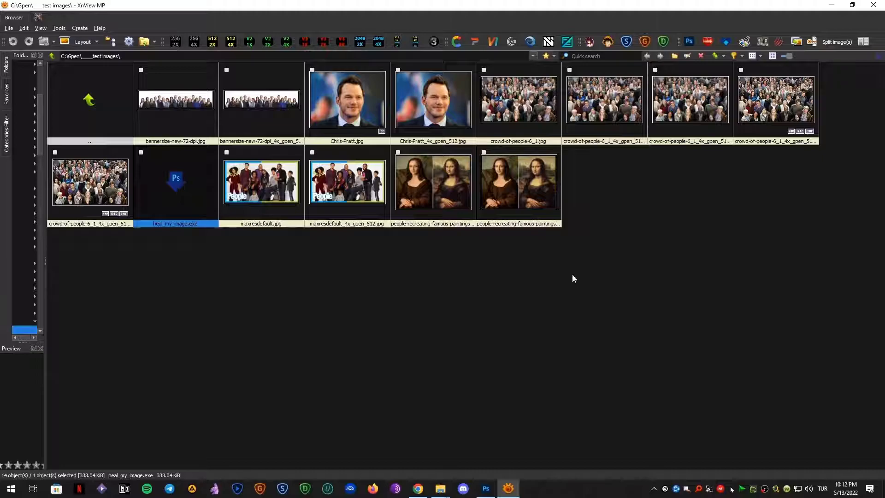
{"action": "mouse_move", "coordinate": [571, 275]}
{"action": "left_mouse_down"}
{"action": "mouse_move", "coordinate": [231, 204]}
{"action": "mouse_move", "coordinate": [244, 199]}
{"action": "mouse_move", "coordinate": [179, 184]}
{"action": "mouse_move", "coordinate": [297, 197]}
{"action": "mouse_move", "coordinate": [282, 198]}
{"action": "left_mouse_up"}
{"action": "left_click", "coordinate": [363, 343]}
{"action": "left_click", "coordinate": [187, 204]}
Step: Copy heal_my_image.exe and open the SendTo folder via shell:sendto
{"action": "right_click", "coordinate": [180, 186]}
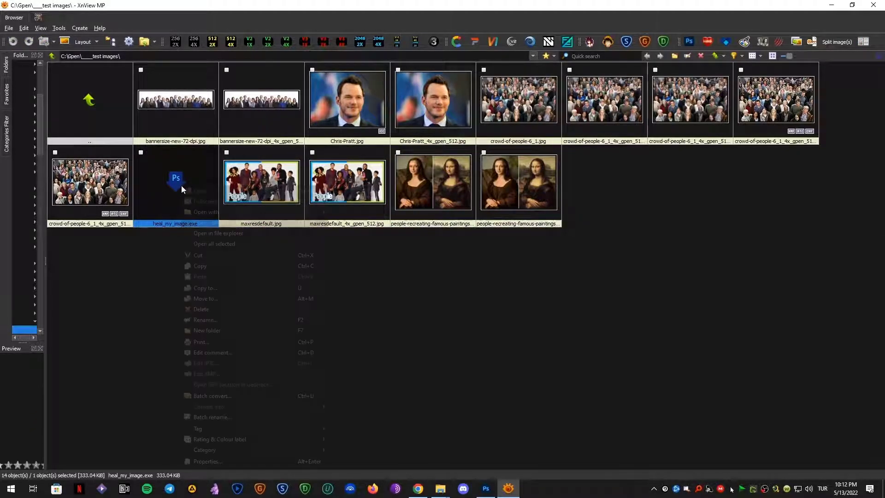
{"action": "left_click", "coordinate": [200, 267]}
{"action": "left_click", "coordinate": [357, 319]}
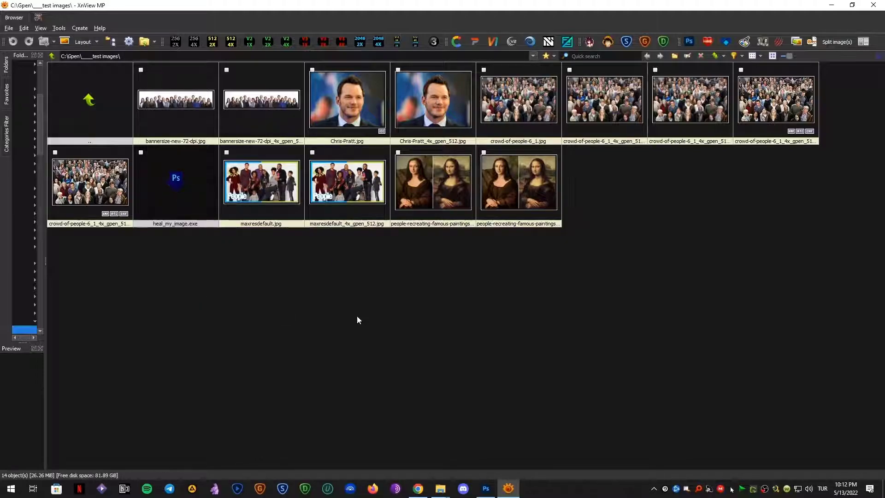
{"action": "key", "text": "super+r"}
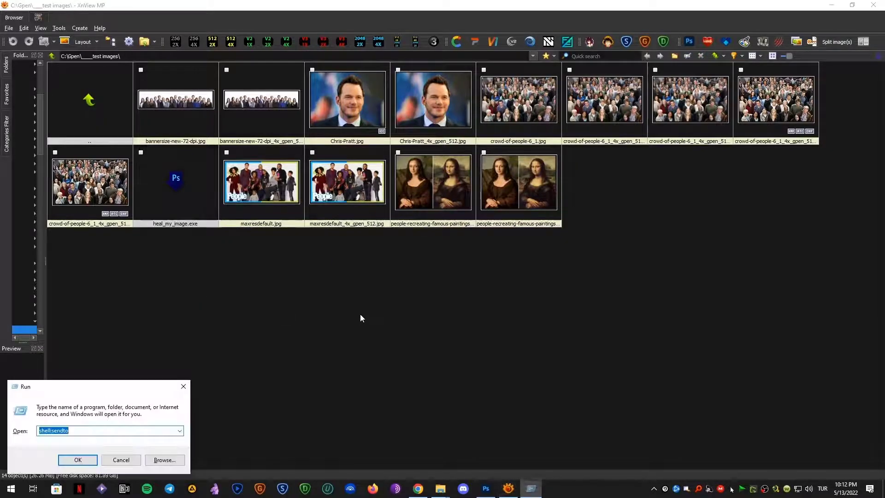
{"action": "left_click", "coordinate": [84, 455]}
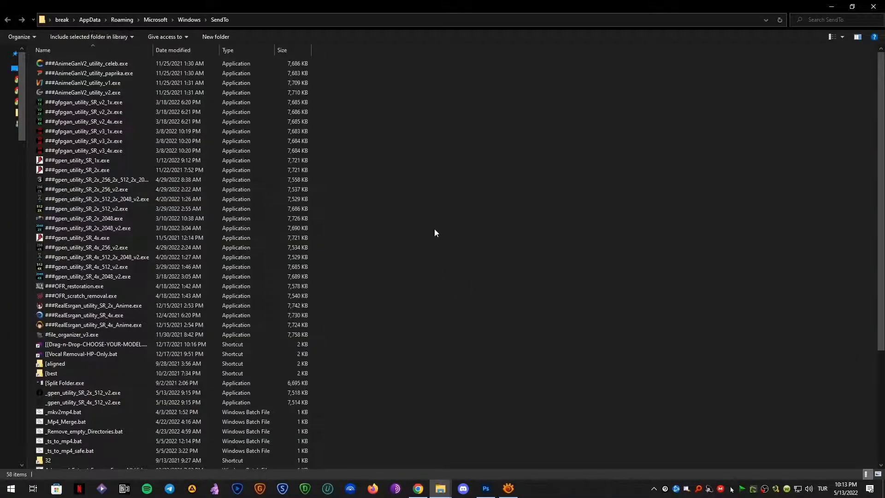
Step: Paste the droplet into SendTo and close that Explorer window
{"action": "right_click", "coordinate": [434, 232]}
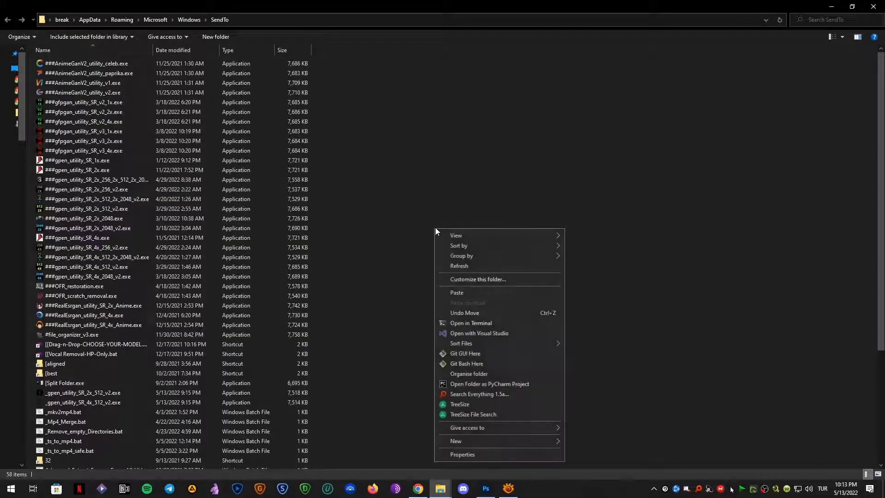
{"action": "left_click", "coordinate": [473, 293]}
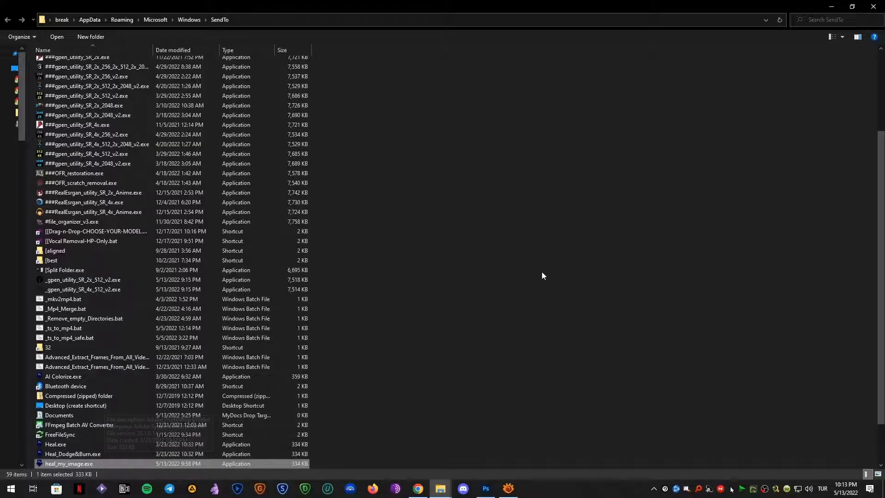
{"action": "left_click", "coordinate": [878, 7]}
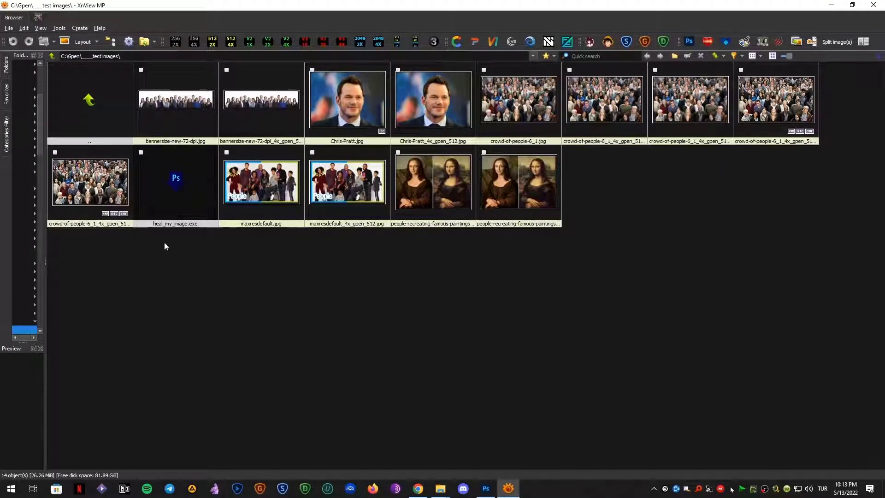
{"action": "left_click", "coordinate": [187, 168]}
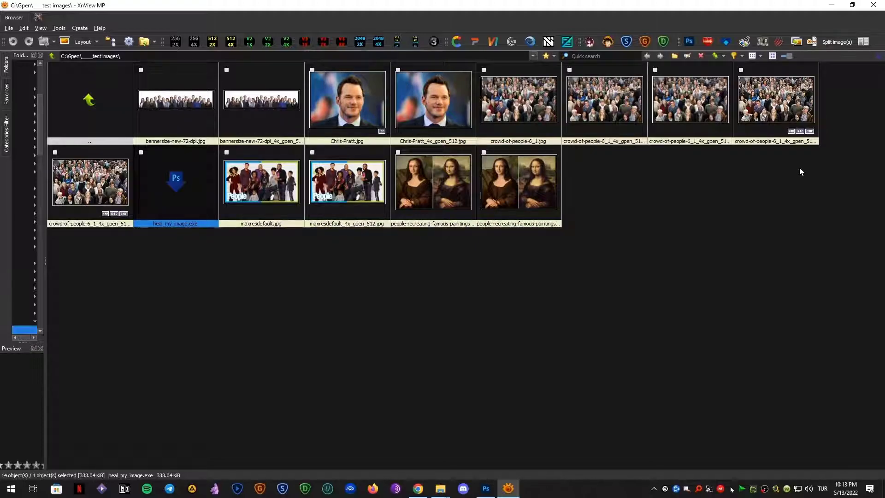
Step: Review the browser and viewer toolbar command lists, then preview the upscaled crowd image full-window
{"action": "right_click", "coordinate": [878, 41]}
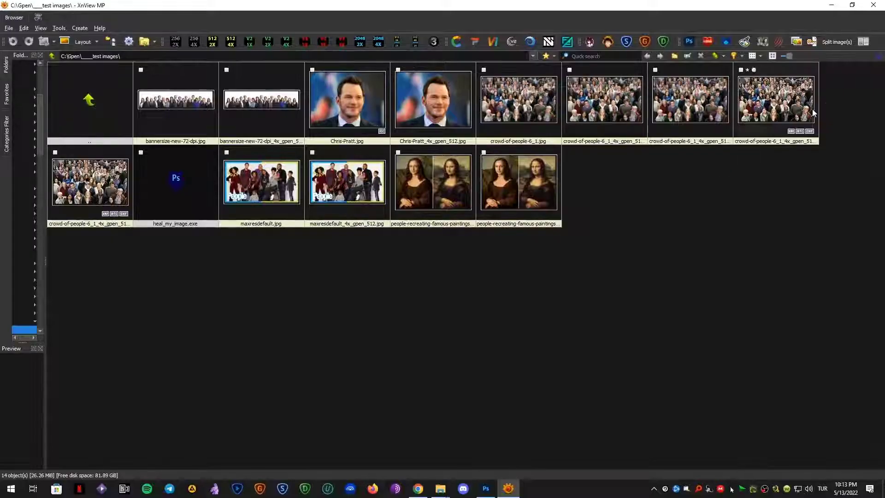
{"action": "right_click", "coordinate": [879, 43]}
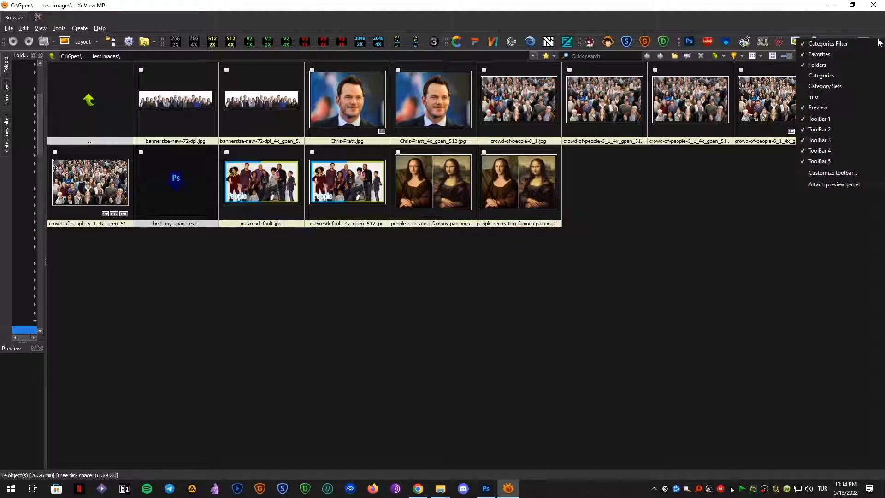
{"action": "left_click", "coordinate": [840, 173]}
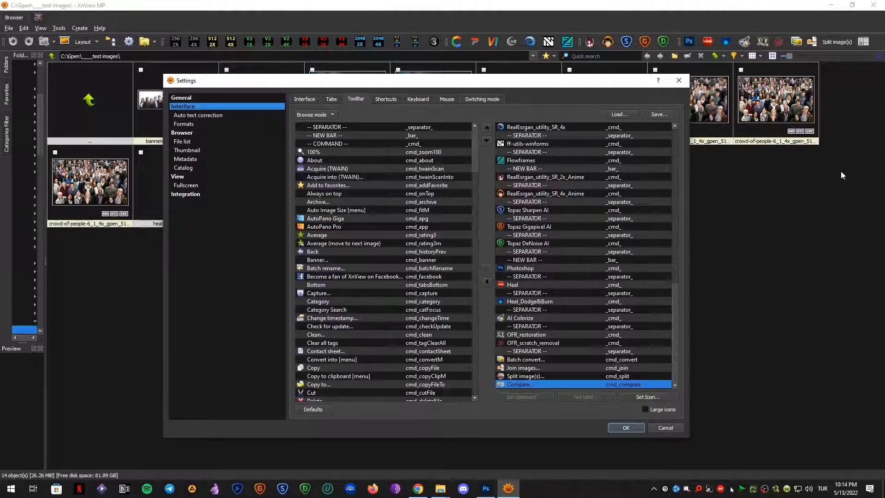
{"action": "left_click_drag", "start_coordinate": [523, 88], "coordinate": [579, 96]}
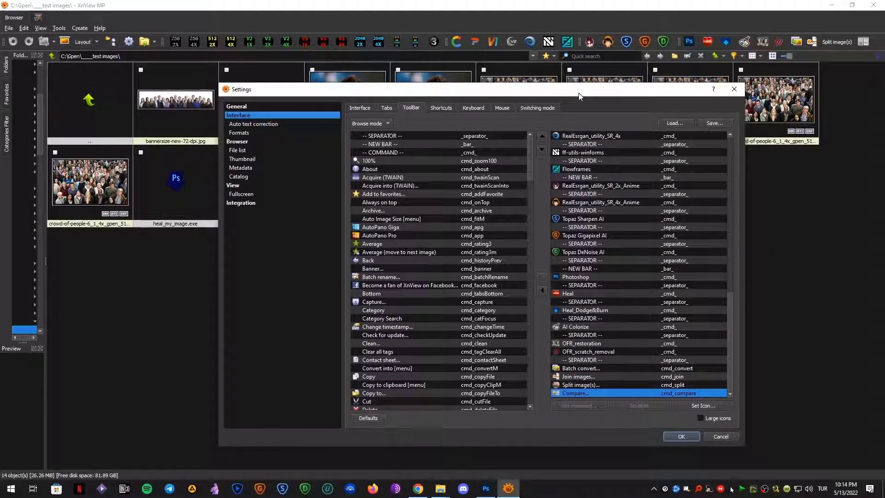
{"action": "left_click", "coordinate": [374, 123]}
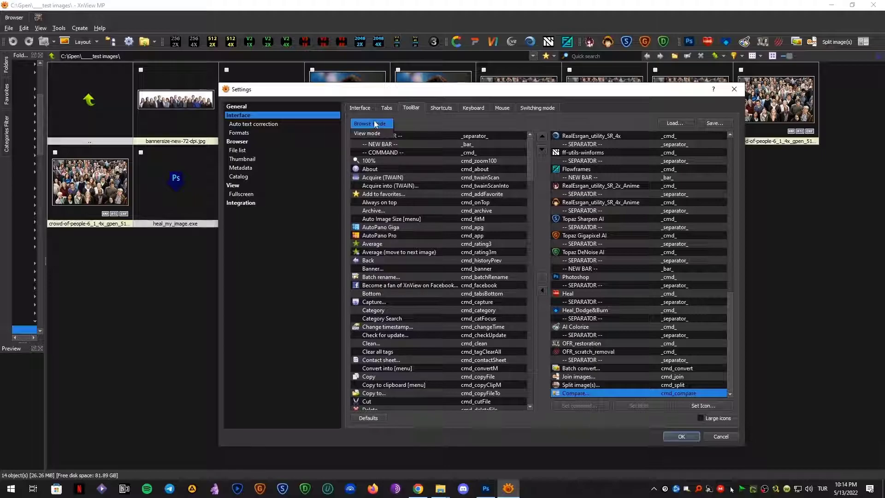
{"action": "left_click", "coordinate": [381, 134]}
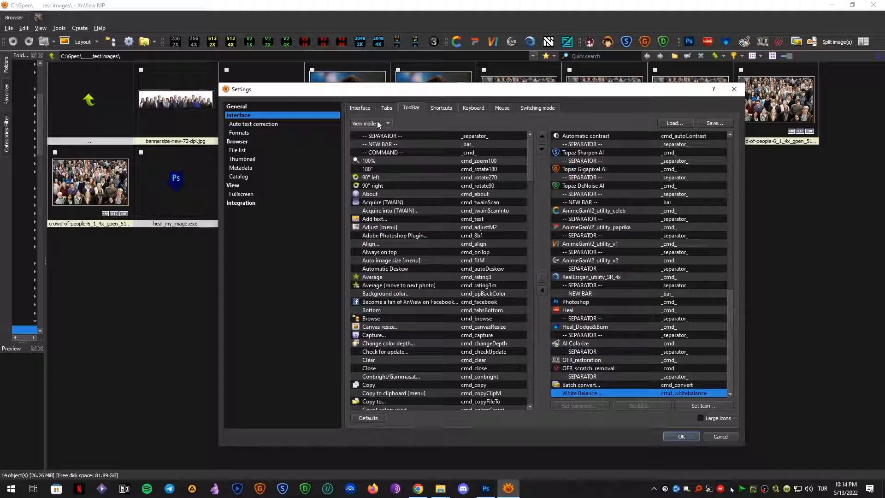
{"action": "left_click", "coordinate": [370, 114]}
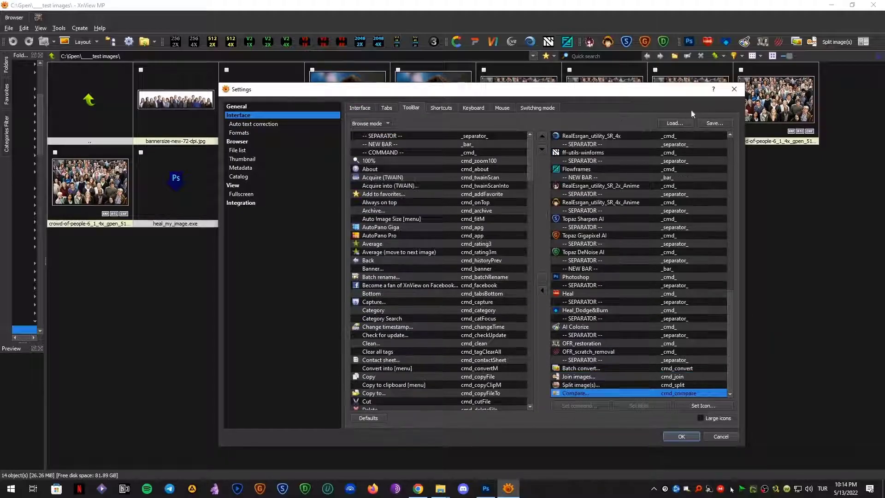
{"action": "left_click", "coordinate": [733, 90]}
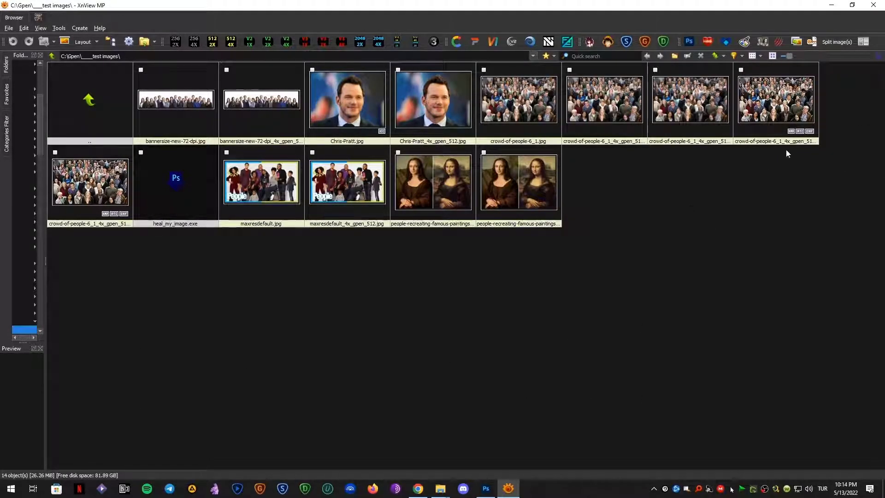
{"action": "double_click", "coordinate": [690, 100]}
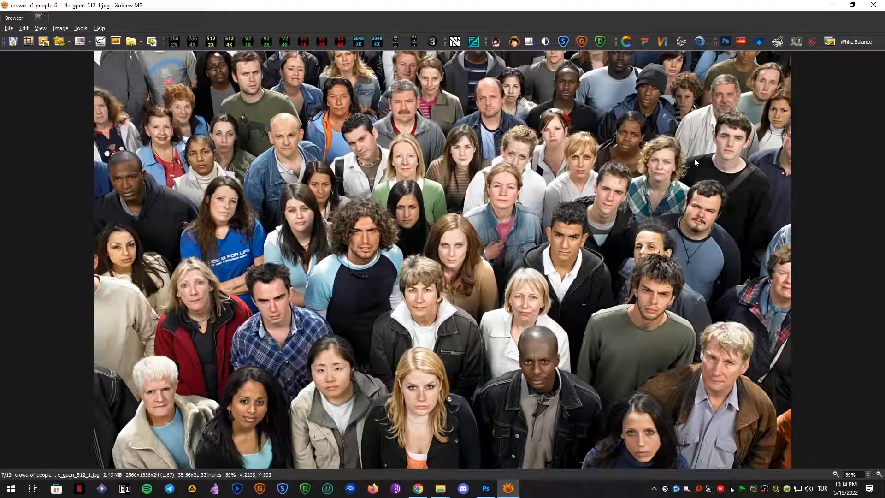
{"action": "key", "text": "Escape"}
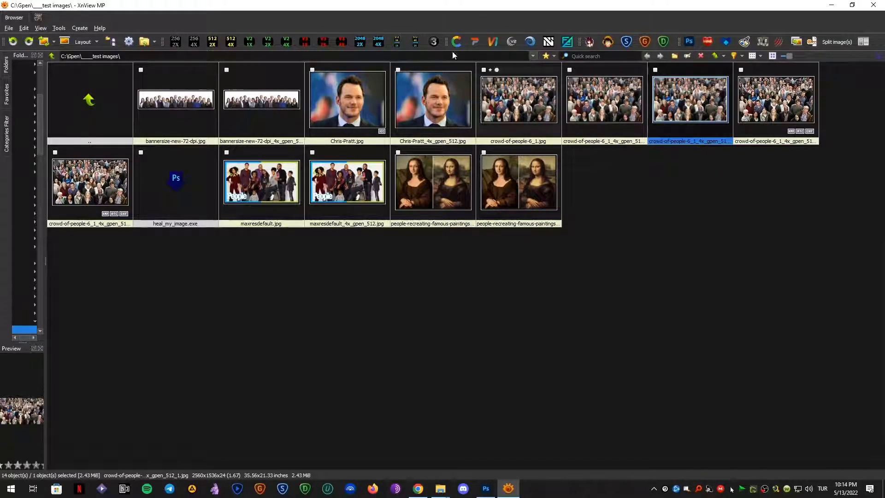
Step: Add a -- NEW BAR -- break after Compare in the browser toolbar and save
{"action": "right_click", "coordinate": [879, 44]}
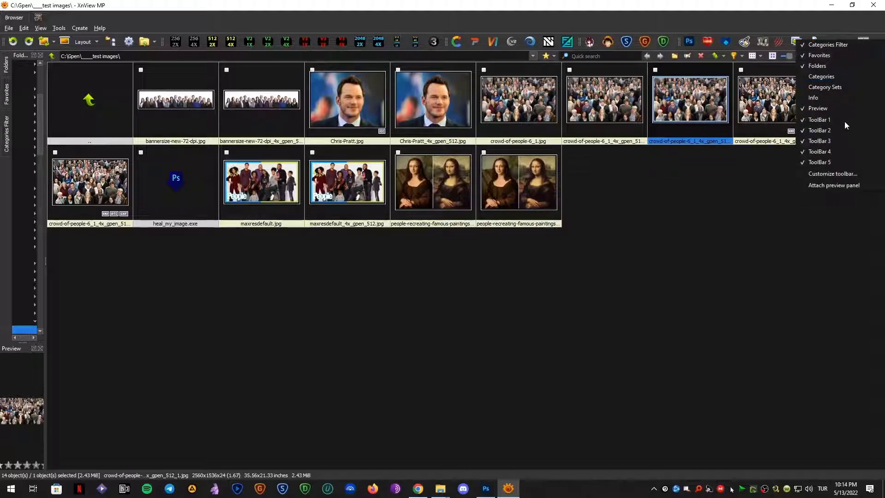
{"action": "left_click", "coordinate": [836, 173]}
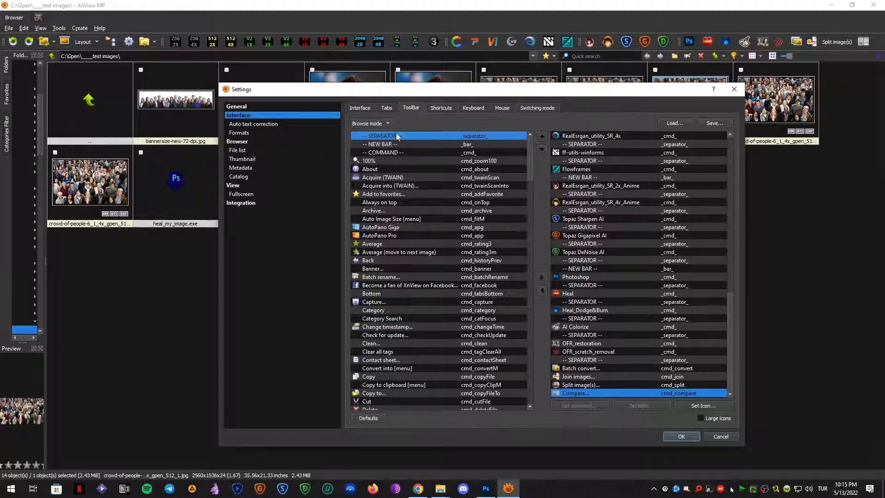
{"action": "left_click", "coordinate": [395, 145]}
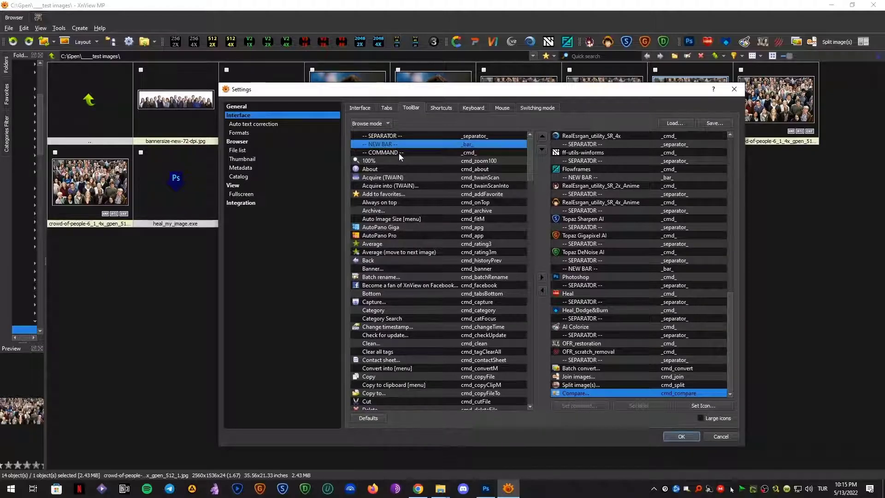
{"action": "left_click", "coordinate": [399, 153]}
{"action": "left_click", "coordinate": [396, 136]}
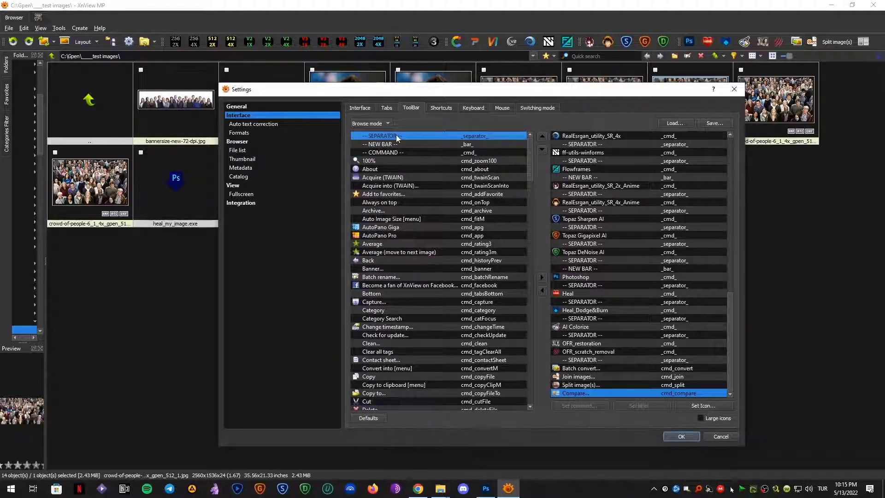
{"action": "left_click", "coordinate": [386, 145]}
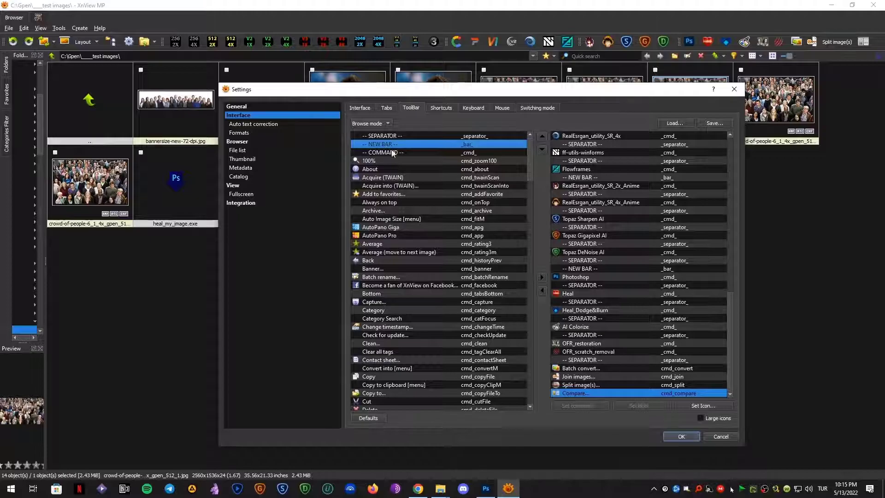
{"action": "left_click", "coordinate": [394, 152]}
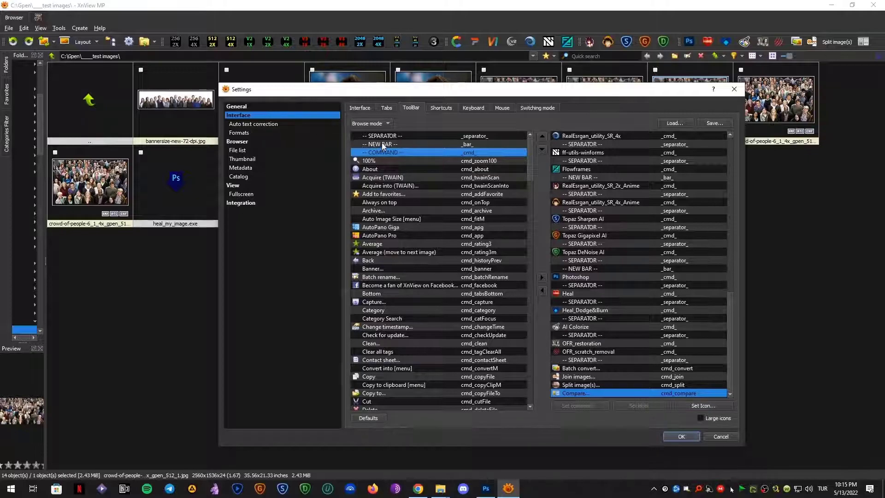
{"action": "left_click", "coordinate": [382, 145]}
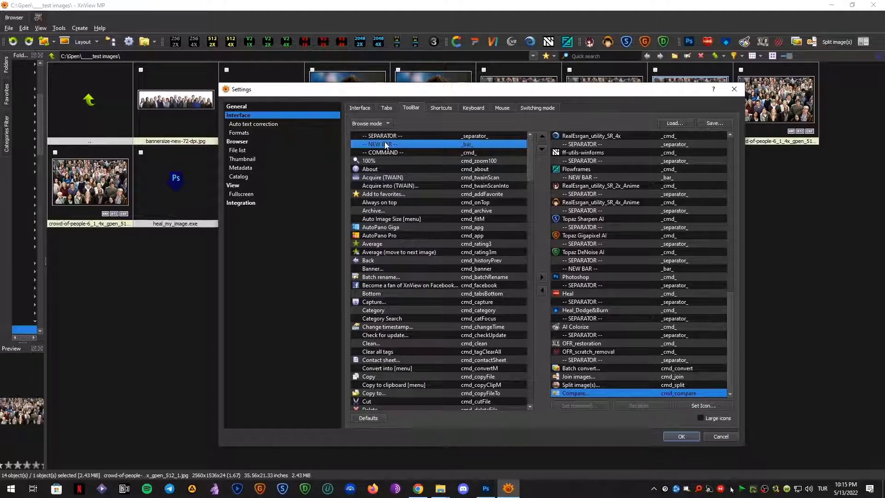
{"action": "left_click", "coordinate": [543, 277]}
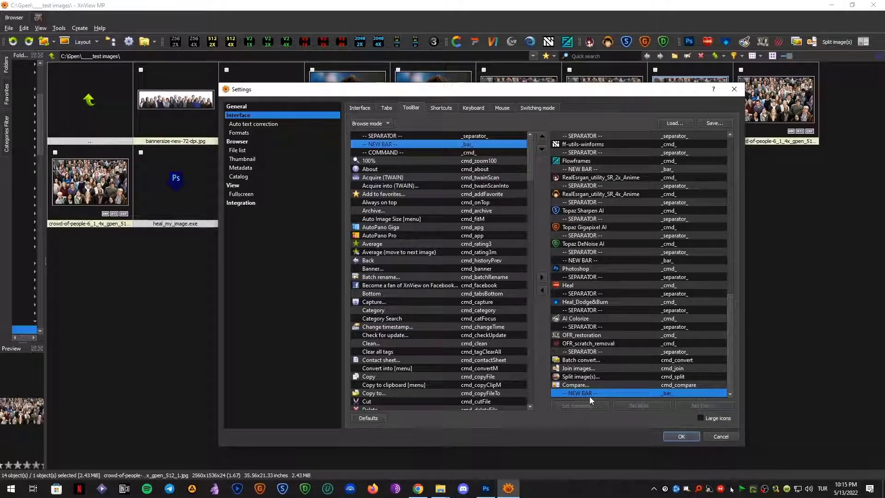
{"action": "left_click", "coordinate": [542, 290]}
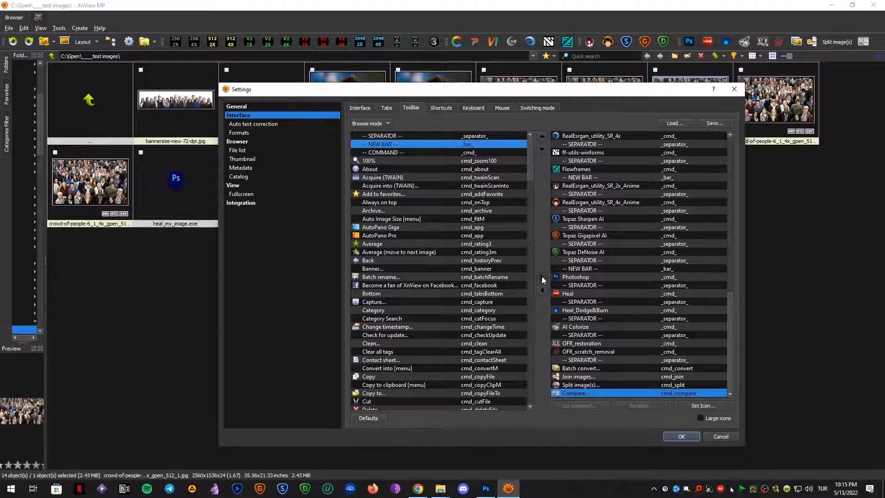
{"action": "left_click", "coordinate": [543, 278]}
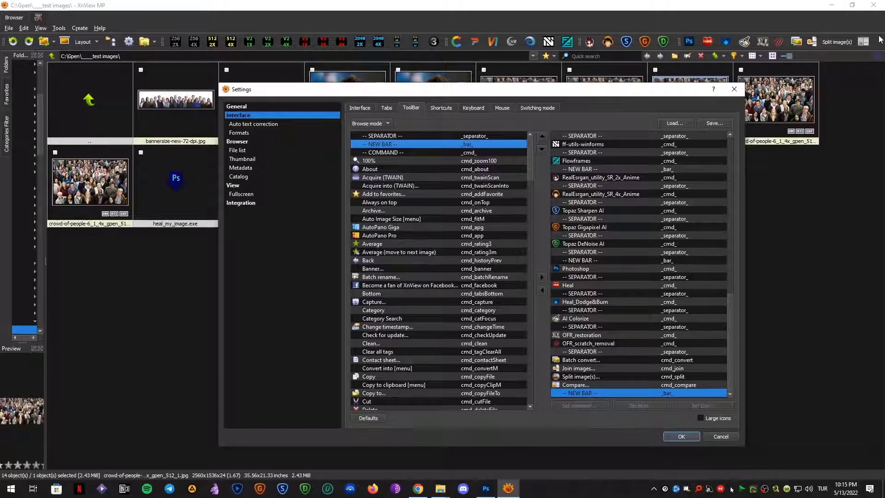
{"action": "left_click", "coordinate": [682, 435]}
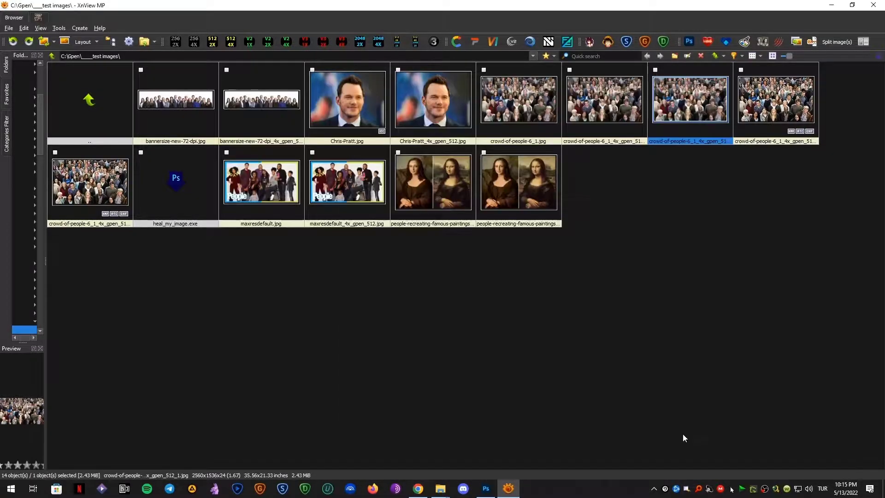
Step: Reposition the new bar break after Compare in the toolbar list and save again
{"action": "right_click", "coordinate": [876, 41]}
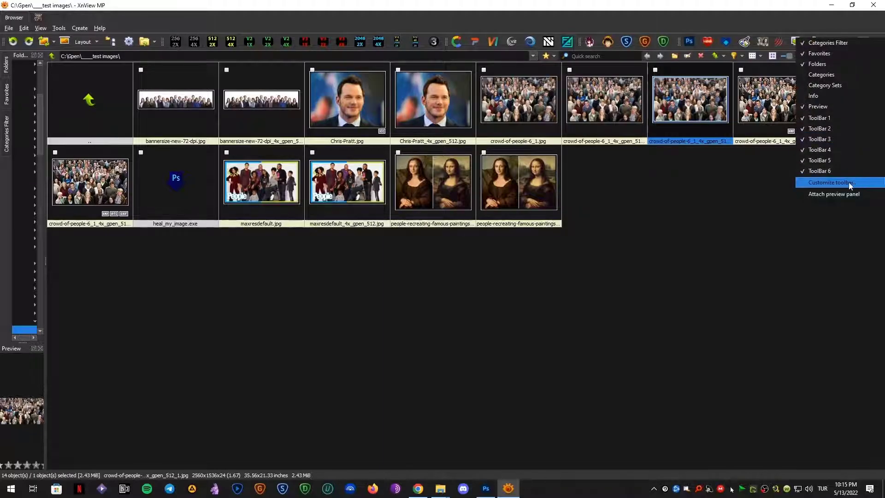
{"action": "left_click", "coordinate": [850, 183]}
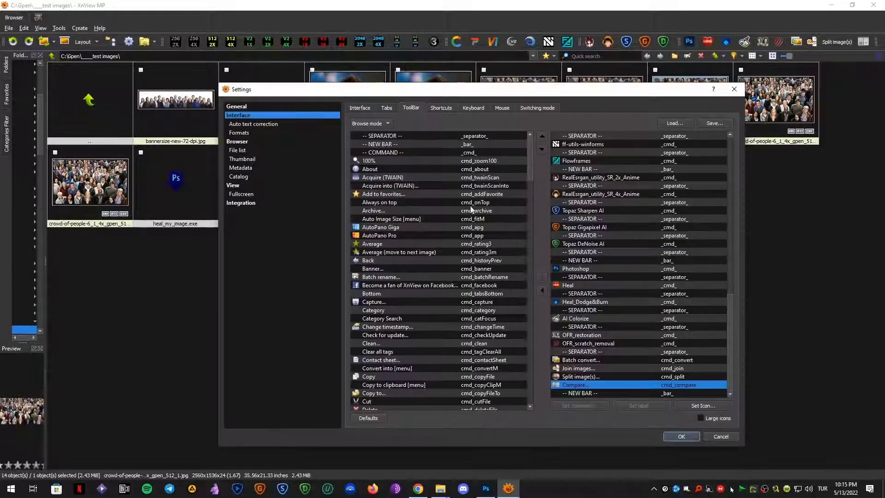
{"action": "left_click", "coordinate": [575, 392]}
{"action": "left_click", "coordinate": [543, 289]}
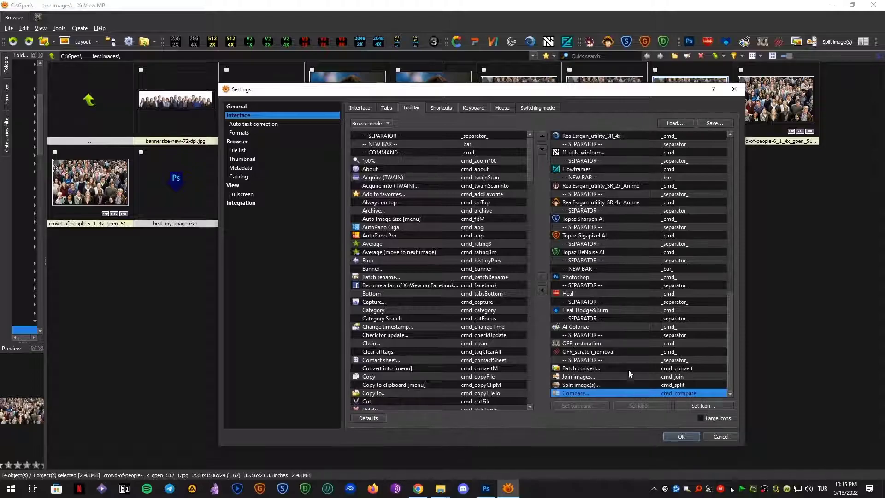
{"action": "left_click", "coordinate": [680, 436]}
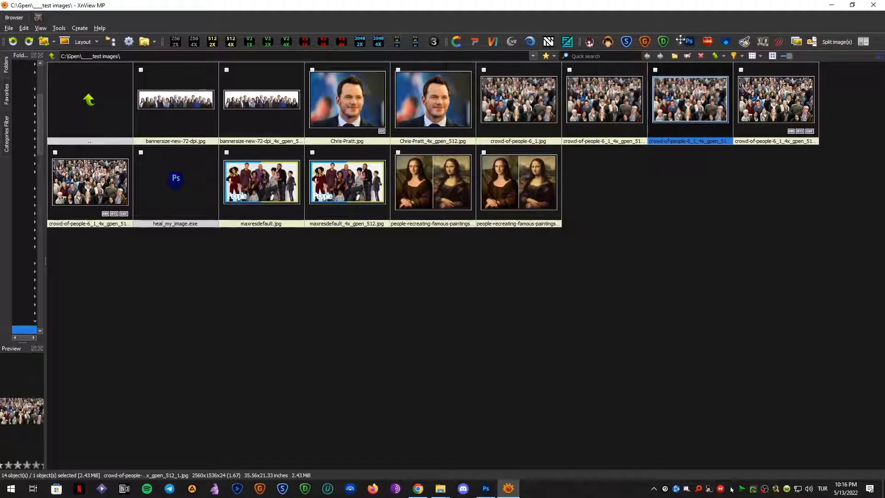
{"action": "left_click_drag", "start_coordinate": [680, 39], "coordinate": [675, 53]}
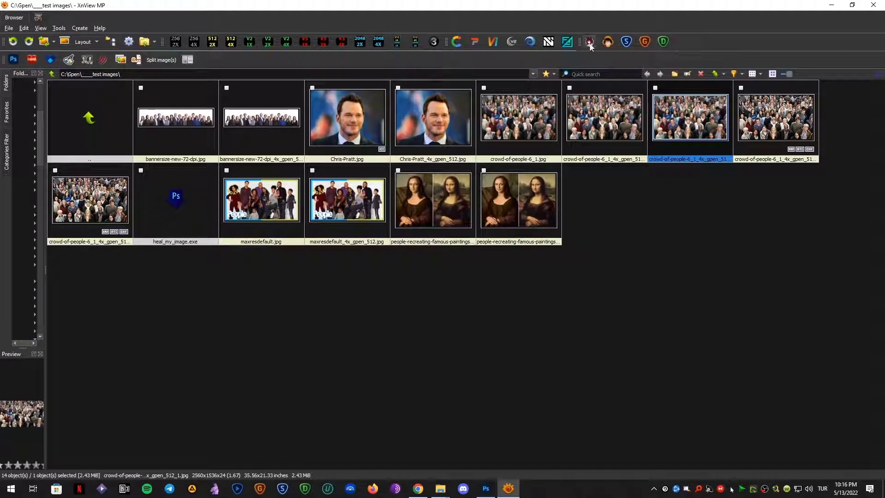
{"action": "mouse_move", "coordinate": [579, 42]}
{"action": "left_mouse_down"}
{"action": "mouse_move", "coordinate": [576, 62]}
{"action": "mouse_move", "coordinate": [198, 63]}
{"action": "mouse_move", "coordinate": [415, 44]}
{"action": "mouse_move", "coordinate": [591, 48]}
{"action": "mouse_move", "coordinate": [580, 44]}
{"action": "left_mouse_up"}
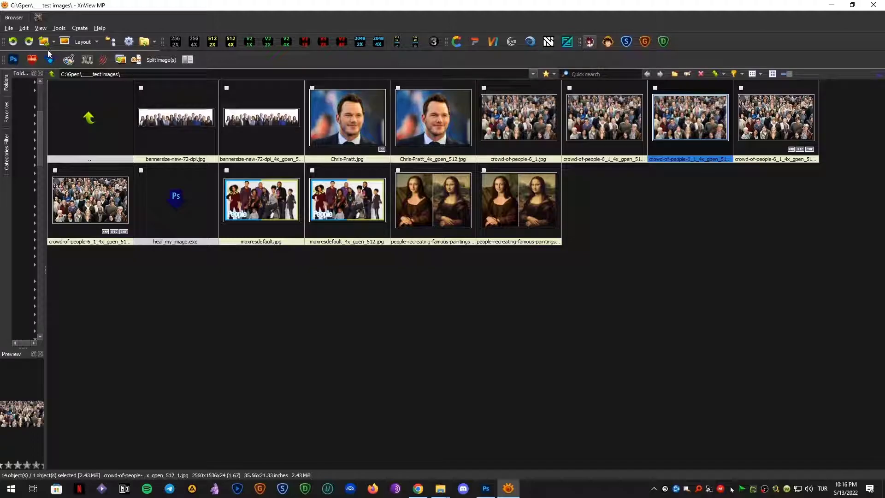
{"action": "left_click_drag", "start_coordinate": [6, 59], "coordinate": [677, 44]}
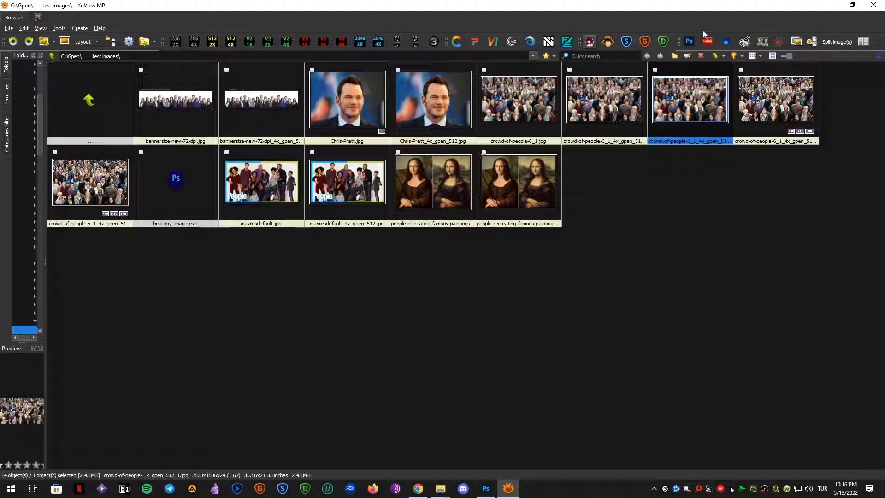
Step: In toolbar customization, review the breaks near Flowframes, Photoshop and Topaz DeNoise AI
{"action": "right_click", "coordinate": [880, 46]}
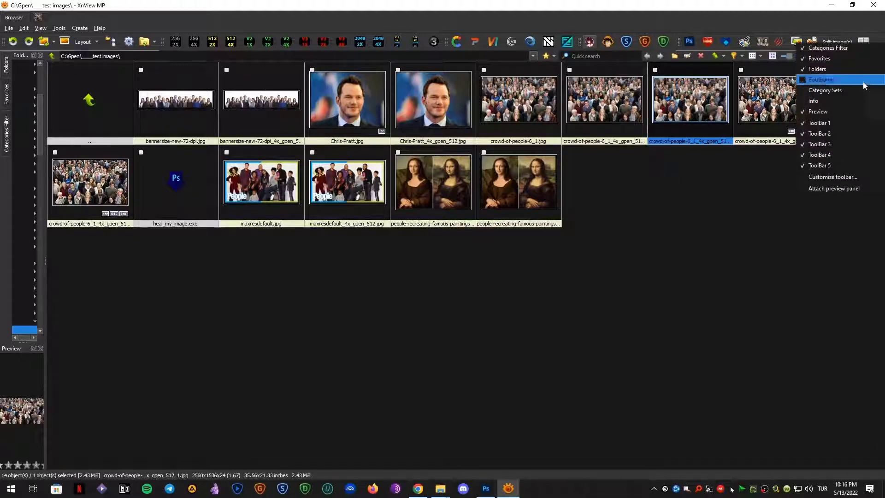
{"action": "left_click", "coordinate": [833, 178]}
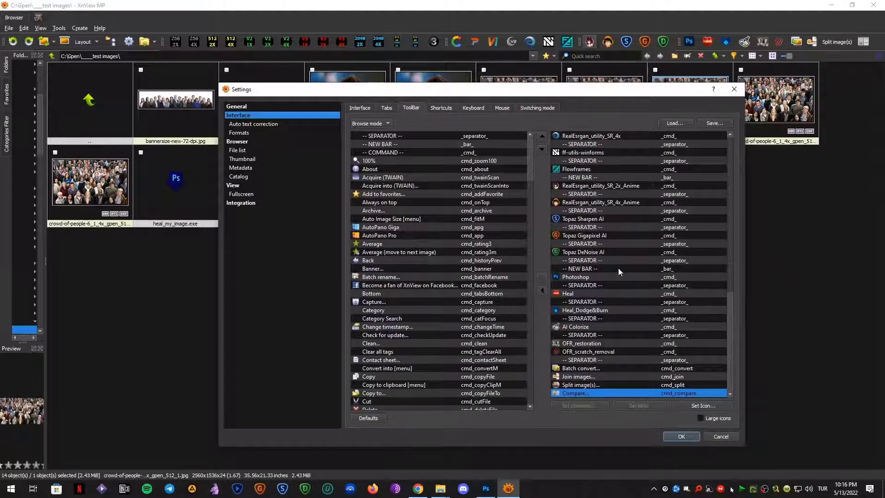
{"action": "scroll", "coordinate": [596, 305], "scroll_direction": "up", "scroll_amount": 2}
{"action": "scroll", "coordinate": [609, 316], "scroll_direction": "down", "scroll_amount": 2}
{"action": "left_click", "coordinate": [590, 268]}
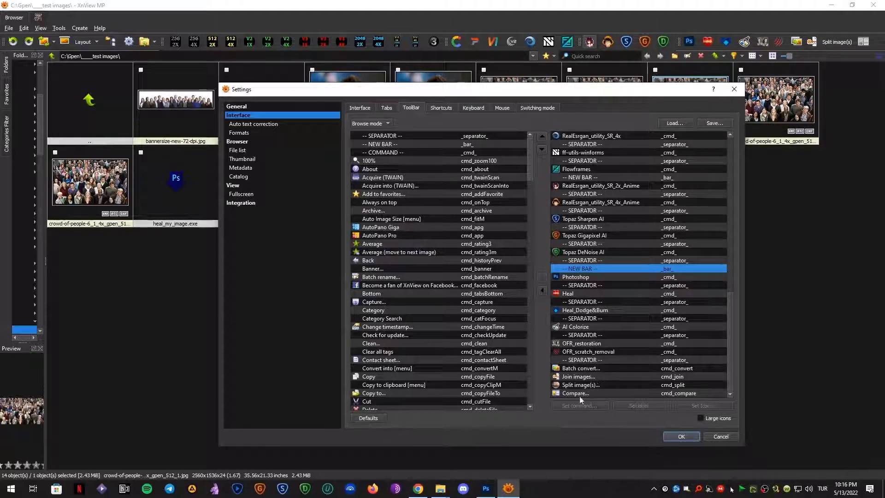
{"action": "scroll", "coordinate": [618, 214], "scroll_direction": "up", "scroll_amount": 1}
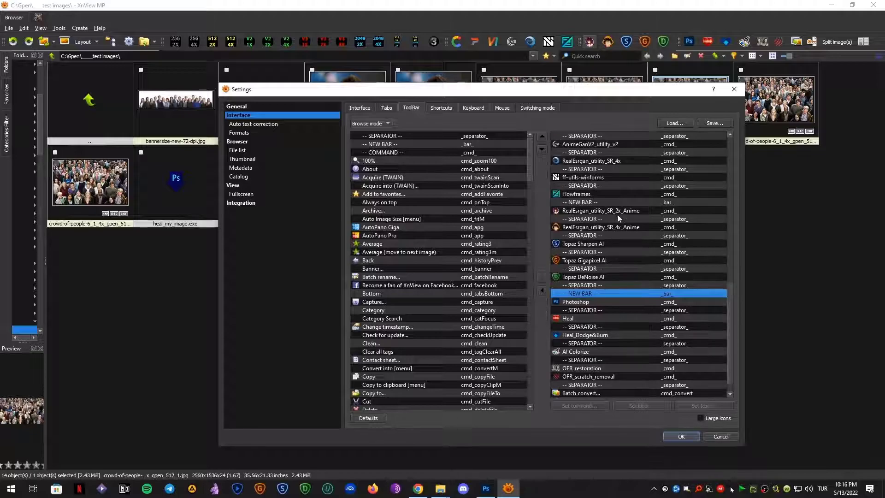
{"action": "scroll", "coordinate": [604, 199], "scroll_direction": "up", "scroll_amount": 1}
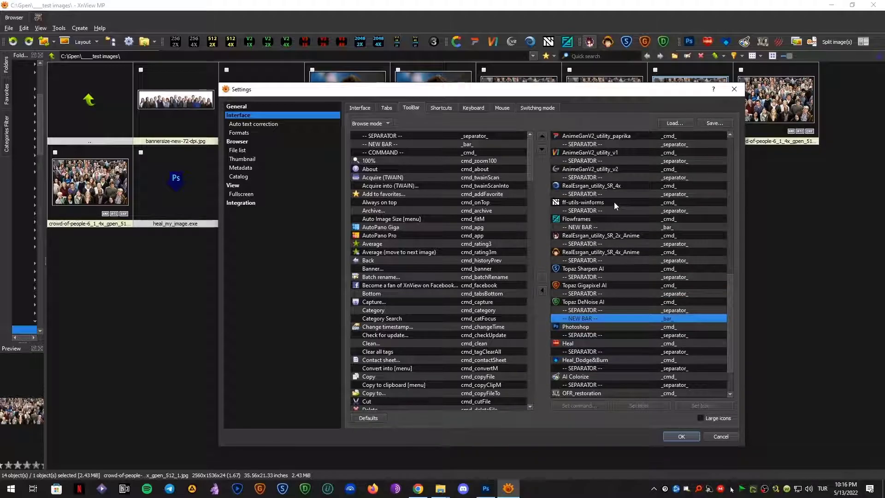
{"action": "left_click", "coordinate": [579, 228]}
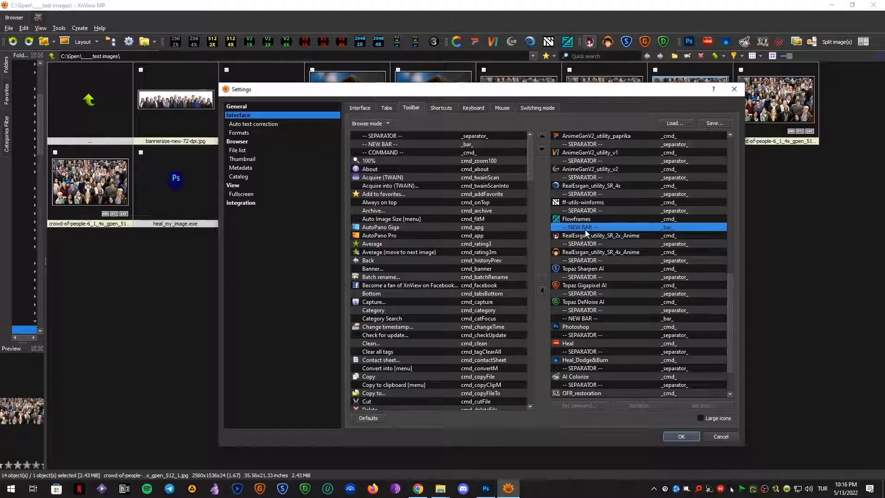
{"action": "left_click", "coordinate": [582, 311]}
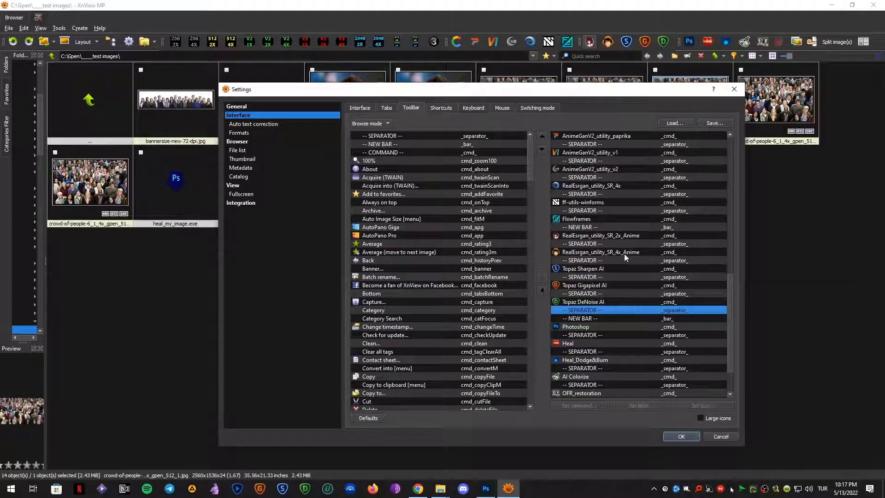
Step: Append a blank -- COMMAND -- entry to the end of the toolbar list
{"action": "scroll", "coordinate": [617, 253], "scroll_direction": "down", "scroll_amount": 2}
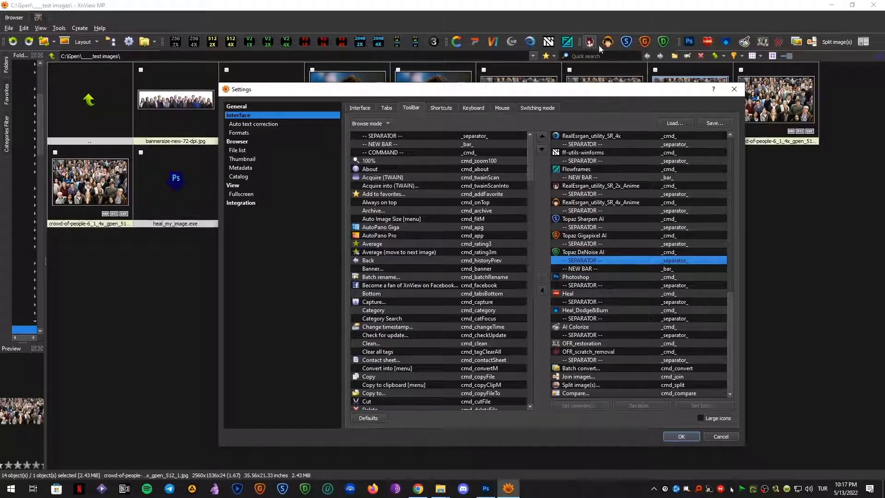
{"action": "left_click", "coordinate": [395, 152]}
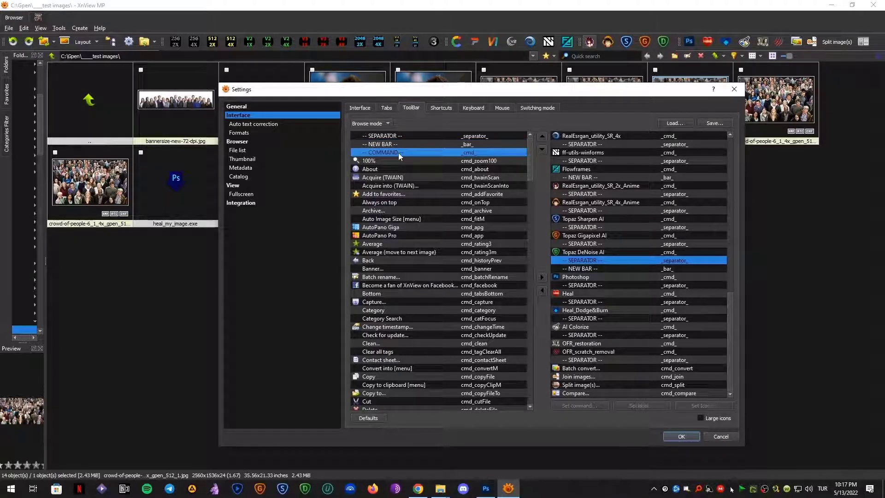
{"action": "left_click", "coordinate": [543, 277]}
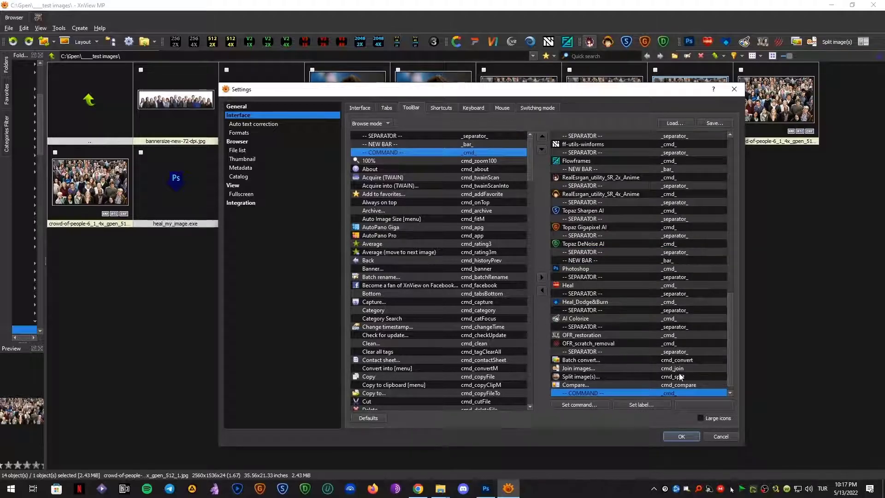
Step: Open the Choose command file picker for the blank entry and bring up the Windows Run box
{"action": "left_click", "coordinate": [593, 406]}
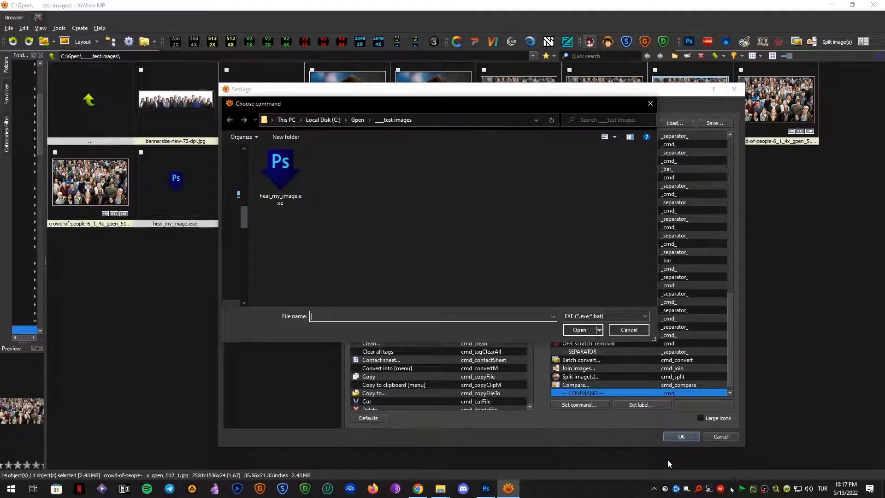
{"action": "key", "text": "super+r"}
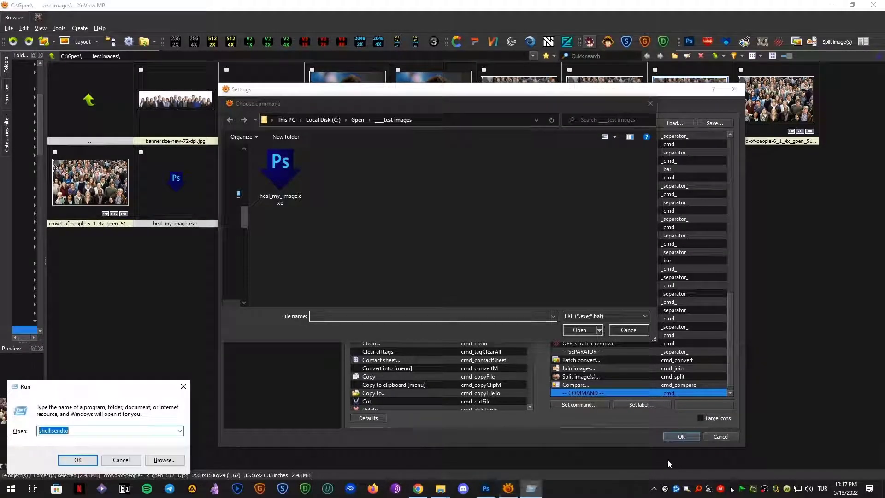
Step: Open shell:sendto, copy the SendTo folder path from the address bar, and close Explorer
{"action": "left_click", "coordinate": [79, 460]}
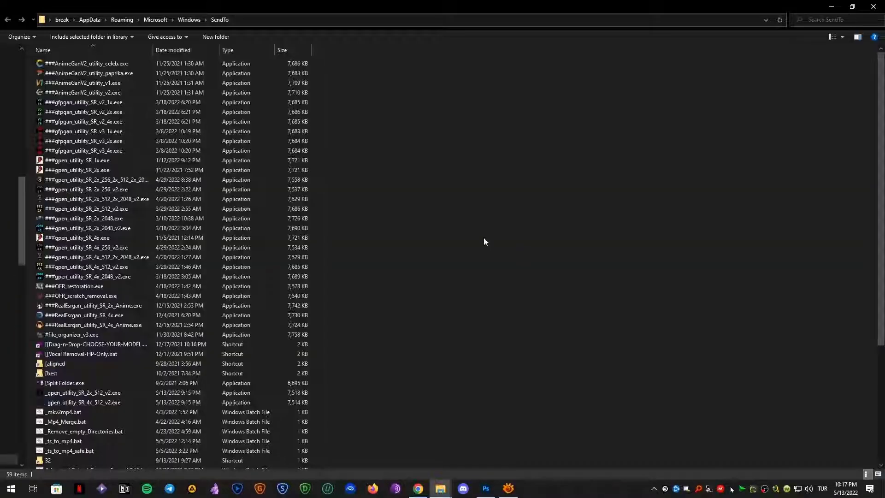
{"action": "left_click", "coordinate": [260, 20]}
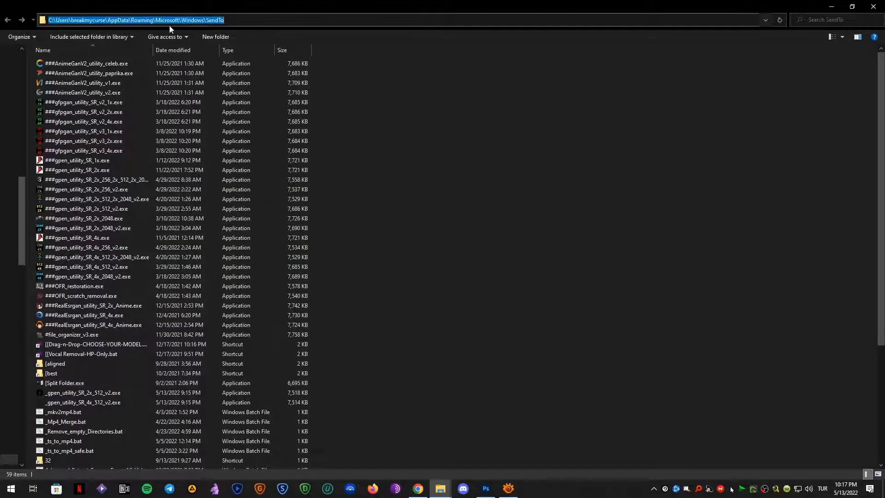
{"action": "right_click", "coordinate": [197, 21]}
{"action": "left_click", "coordinate": [289, 45]}
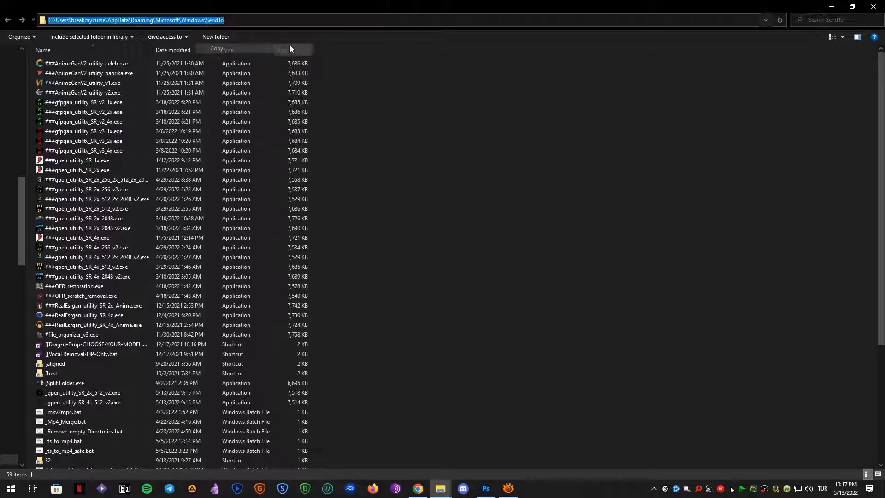
{"action": "left_click", "coordinate": [864, 12]}
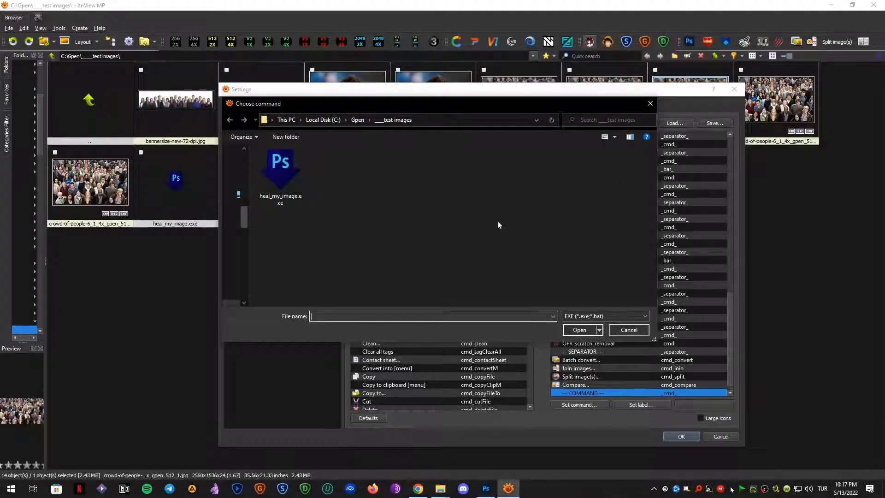
Step: Paste the SendTo path to navigate the picker there and locate _gpen_utility_SR_2x_512_v2.exe
{"action": "right_click", "coordinate": [429, 317]}
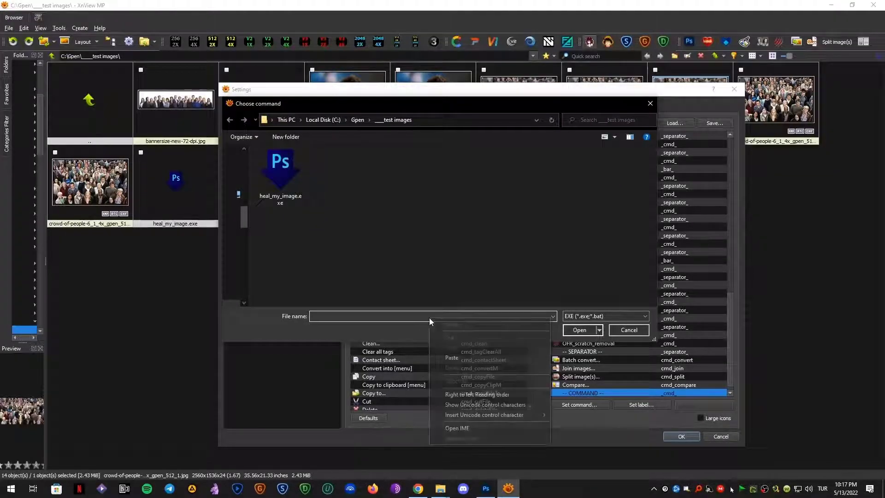
{"action": "left_click", "coordinate": [461, 354]}
{"action": "left_click", "coordinate": [579, 331]}
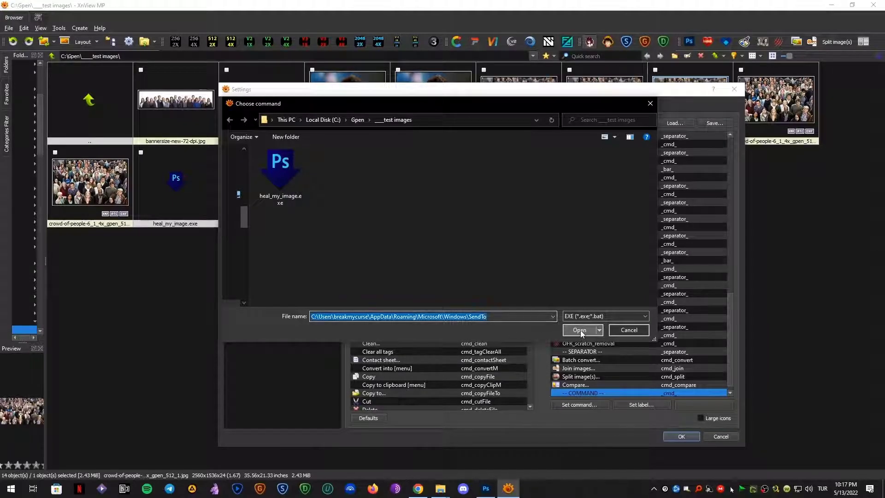
{"action": "scroll", "coordinate": [392, 239], "scroll_direction": "down", "scroll_amount": 4}
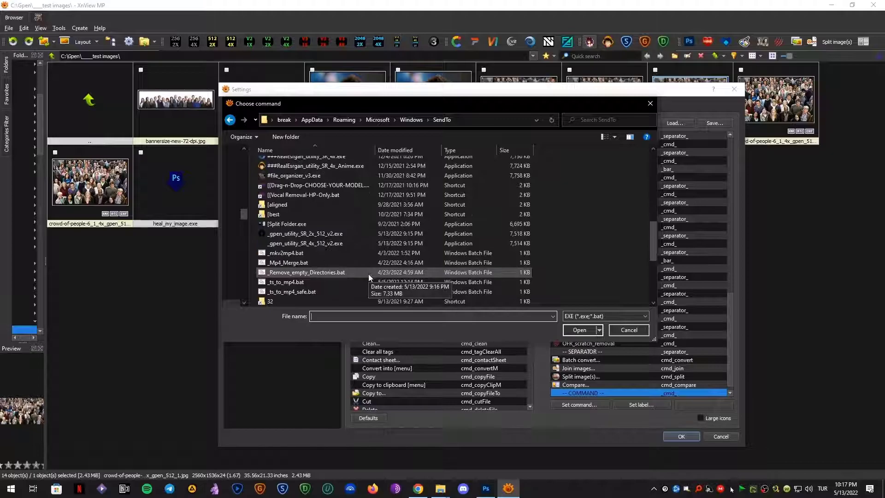
{"action": "scroll", "coordinate": [360, 244], "scroll_direction": "up", "scroll_amount": 1}
{"action": "scroll", "coordinate": [332, 221], "scroll_direction": "up", "scroll_amount": 3}
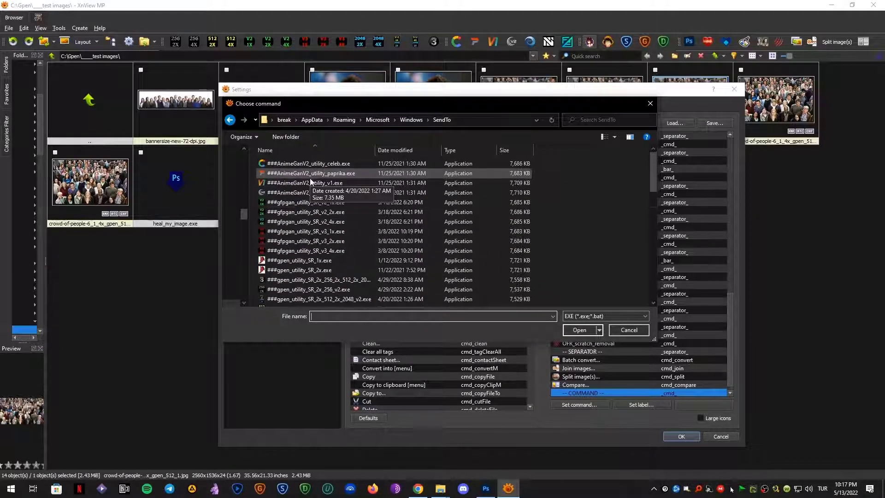
{"action": "scroll", "coordinate": [322, 191], "scroll_direction": "down", "scroll_amount": 4}
{"action": "scroll", "coordinate": [339, 204], "scroll_direction": "down", "scroll_amount": 1}
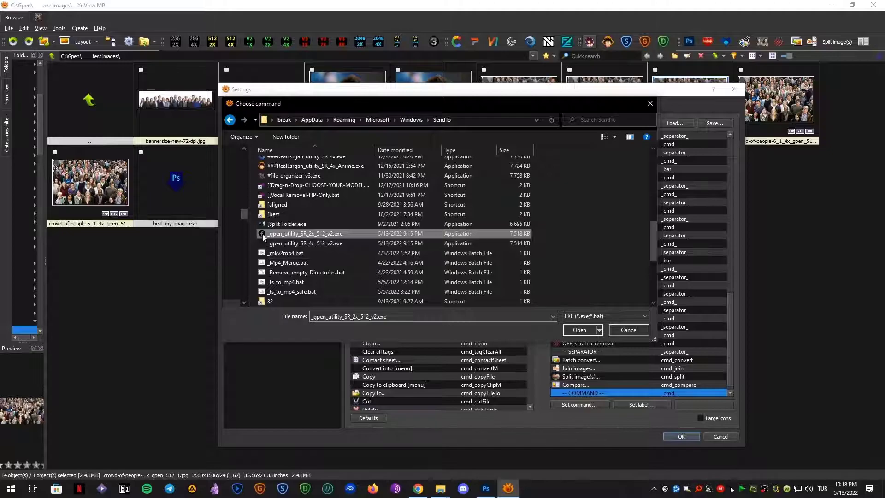
Step: Set the command to _gpen_utility_SR_2x_512_v2.exe and label the button Gpen_2x_512_v2
{"action": "left_click", "coordinate": [574, 330]}
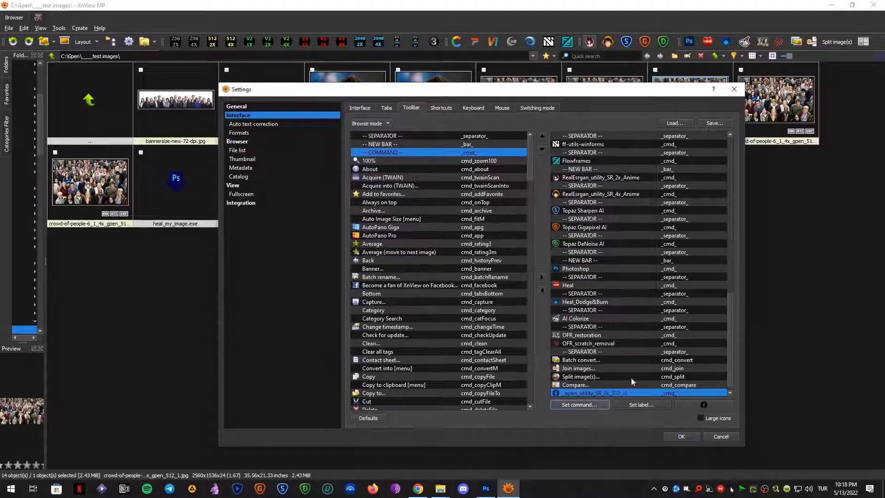
{"action": "left_click", "coordinate": [647, 406]}
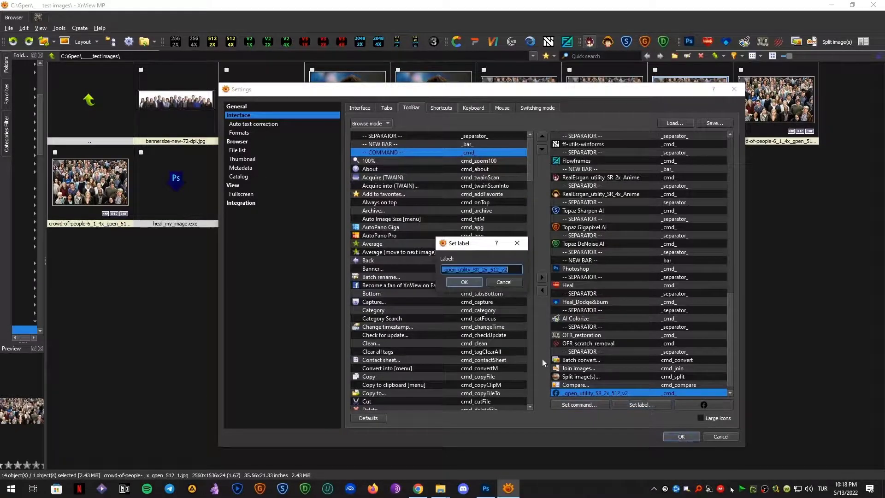
{"action": "left_click", "coordinate": [459, 269]}
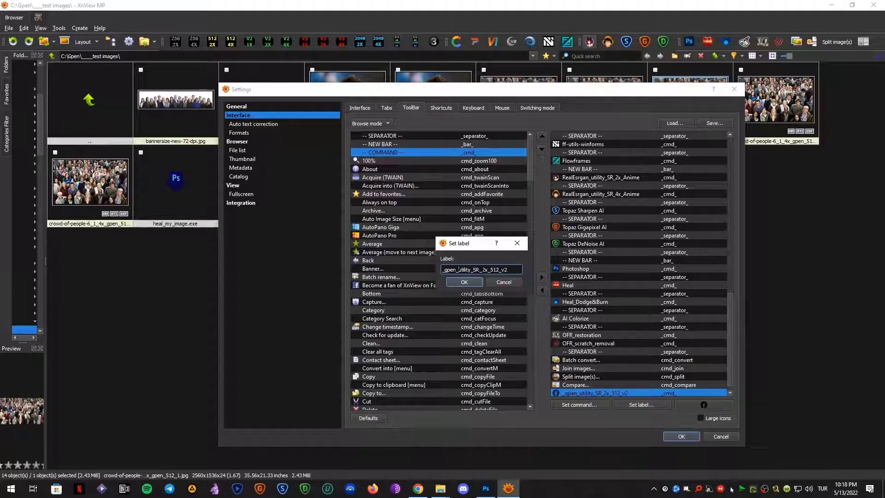
{"action": "key", "text": "shift+Left"}
{"action": "key", "text": "shift+Left"}
{"action": "key", "text": "shift+Left"}
{"action": "key", "text": "shift+Left"}
{"action": "key", "text": "shift+Left"}
{"action": "key", "text": "shift+Left"}
{"action": "key", "text": "shift+Left"}
{"action": "key", "text": "shift+Left"}
{"action": "key", "text": "shift+Left"}
{"action": "key", "text": "shift+Left"}
{"action": "key", "text": "shift+Left"}
{"action": "key", "text": "shift+Left"}
{"action": "key", "text": "BackSpace"}
{"action": "type", "text": "_"}
{"action": "key", "text": "Delete"}
{"action": "key", "text": "Delete"}
{"action": "type", "text": "G"}
{"action": "left_click", "coordinate": [473, 283]}
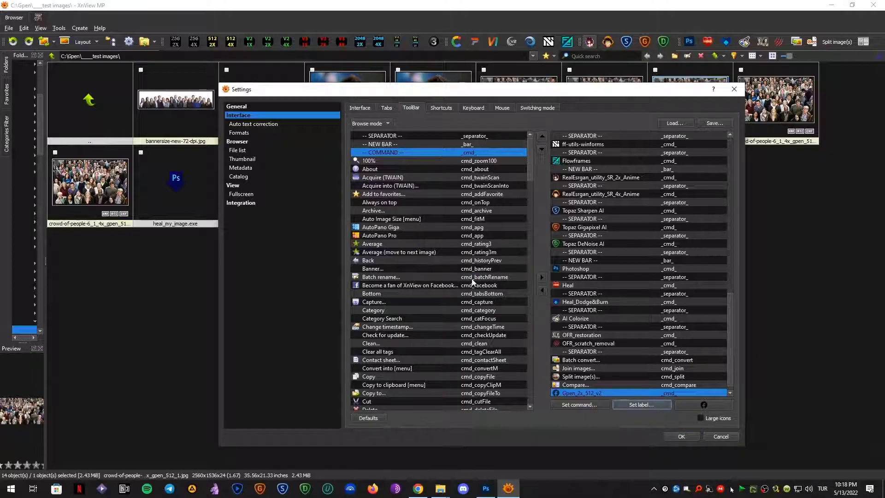
Step: Copy the Gpen_2x_512_v2 label text for reuse
{"action": "left_click", "coordinate": [643, 404]}
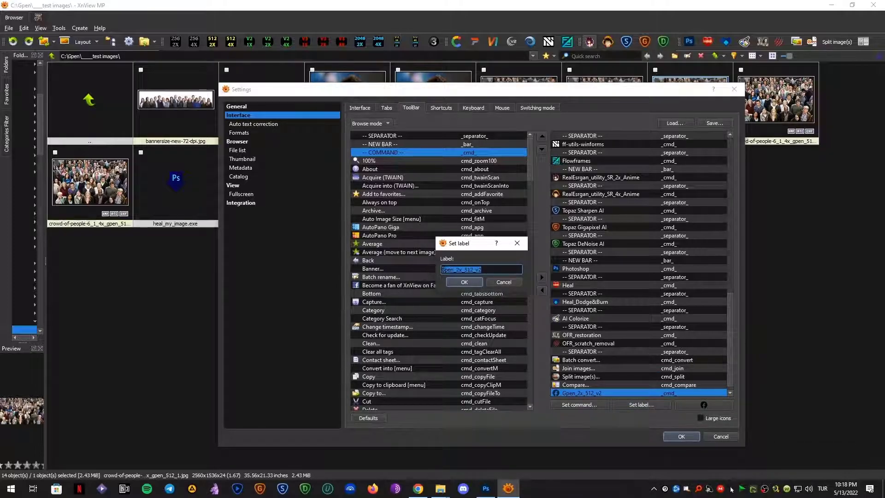
{"action": "right_click", "coordinate": [450, 271]}
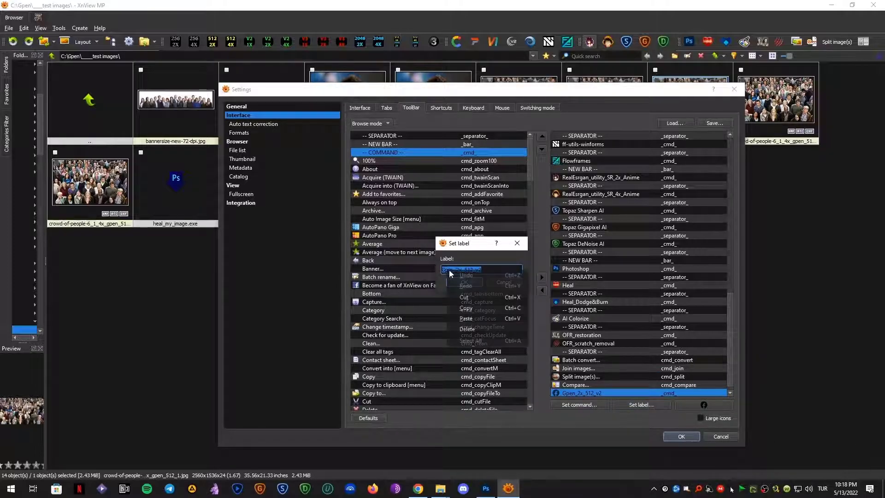
{"action": "left_click", "coordinate": [470, 307]}
{"action": "left_click", "coordinate": [471, 284]}
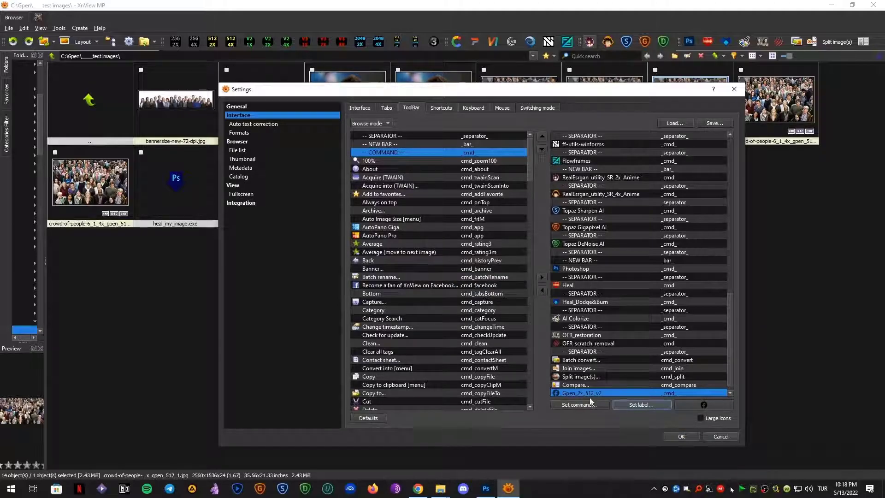
Step: Add another command entry that runs _gpen_utility_SR_4x_512_v2.exe
{"action": "left_click", "coordinate": [543, 277]}
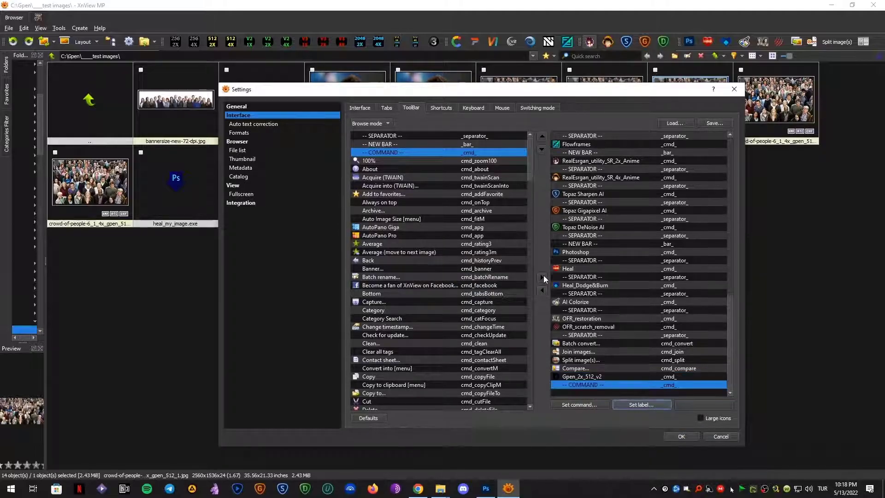
{"action": "left_click", "coordinate": [595, 403]}
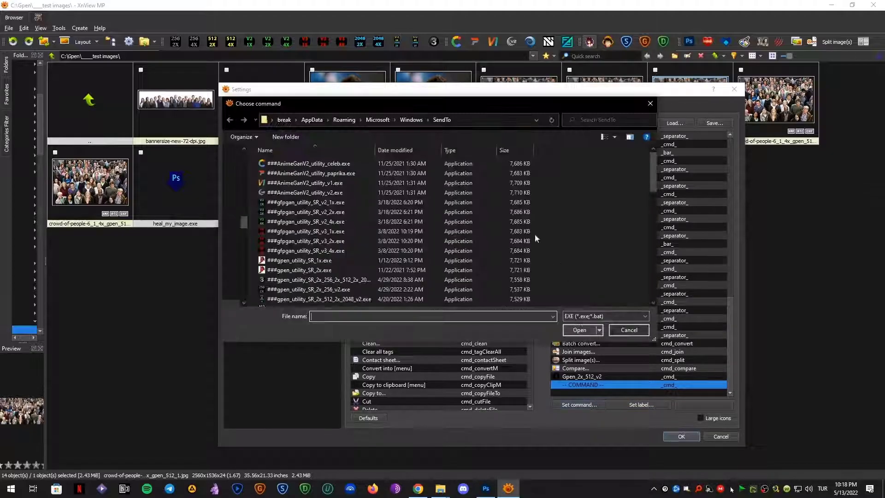
{"action": "scroll", "coordinate": [333, 269], "scroll_direction": "down", "scroll_amount": 5}
{"action": "scroll", "coordinate": [321, 262], "scroll_direction": "down", "scroll_amount": 1}
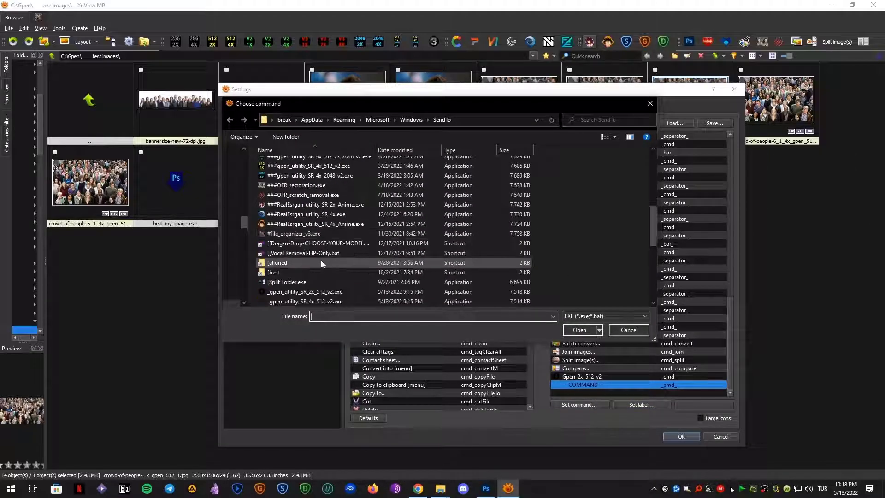
{"action": "left_click", "coordinate": [313, 302]}
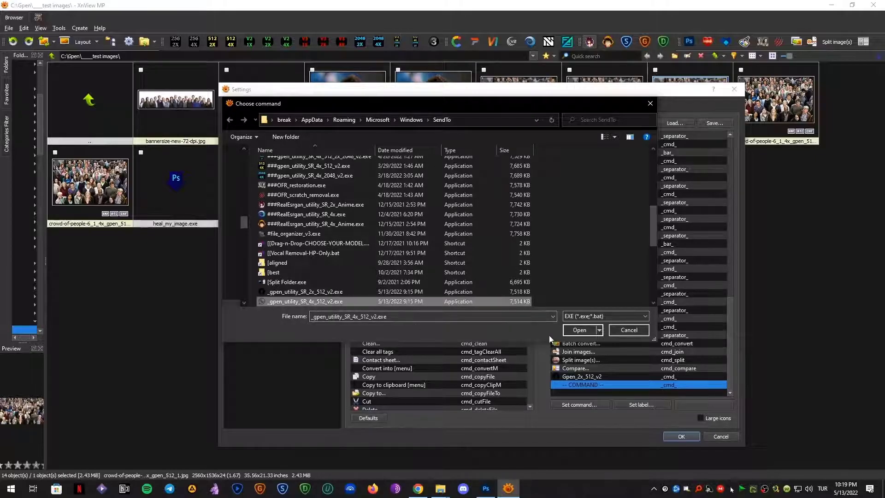
{"action": "left_click", "coordinate": [581, 329]}
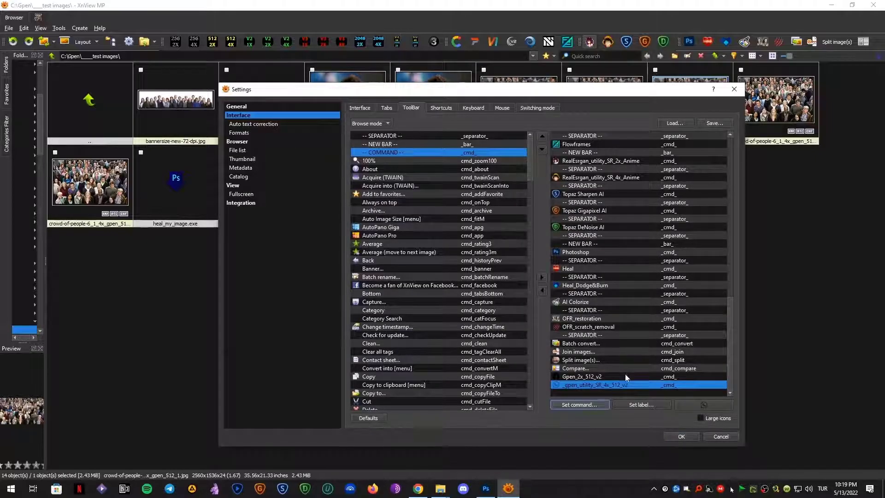
Step: Label the new entry Gpen_4x_512_v2 by pasting and editing the 2x label
{"action": "left_click", "coordinate": [637, 405]}
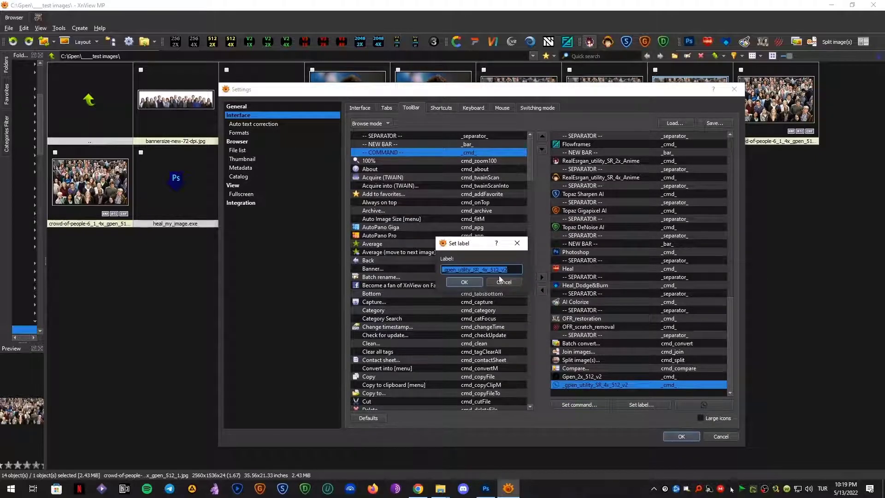
{"action": "right_click", "coordinate": [497, 270]}
{"action": "left_click", "coordinate": [529, 317]}
{"action": "key", "text": "BackSpace"}
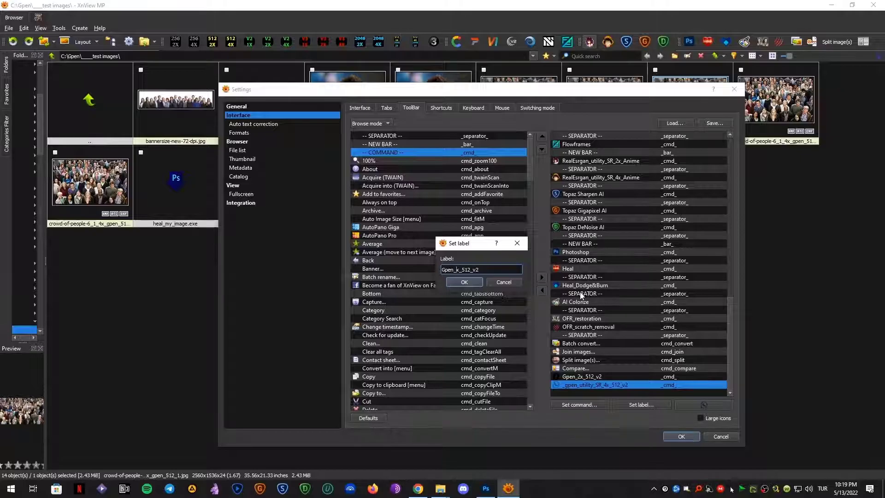
{"action": "type", "text": "4x"}
{"action": "key", "text": "Return"}
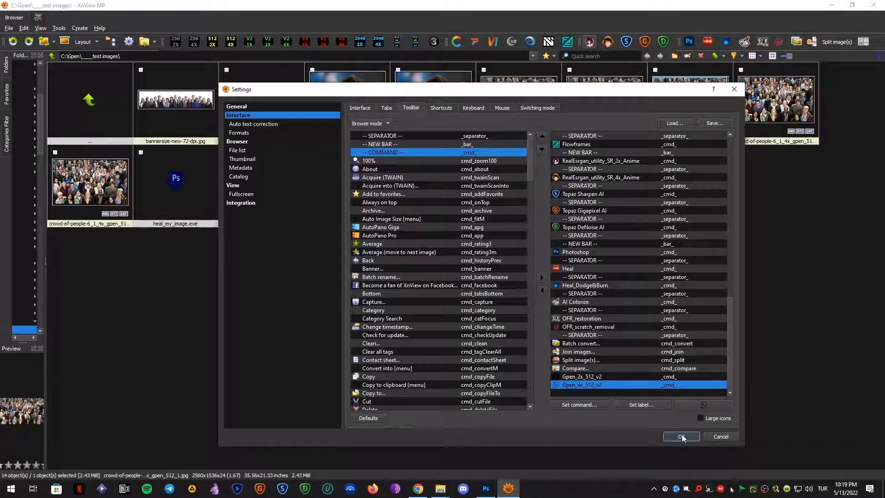
Step: Save the toolbar settings and drag the buttons from Photoshop onward onto a second row
{"action": "left_click", "coordinate": [682, 436]}
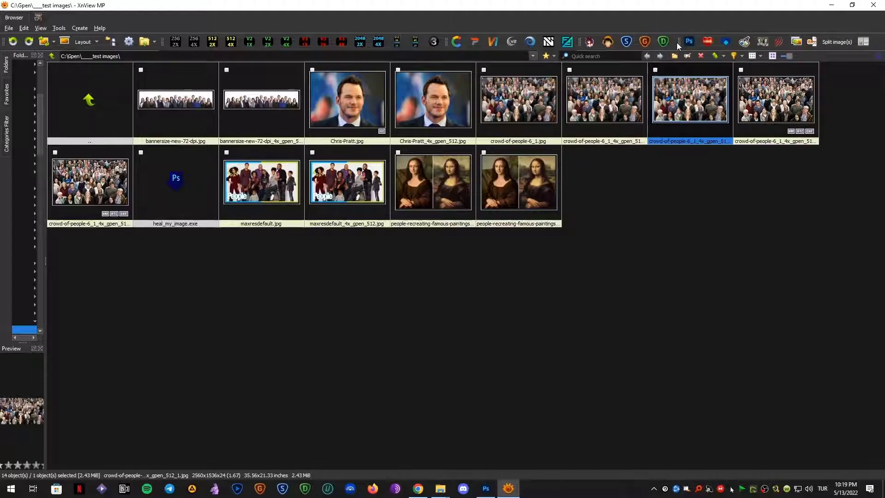
{"action": "left_click_drag", "start_coordinate": [673, 43], "coordinate": [14, 59]}
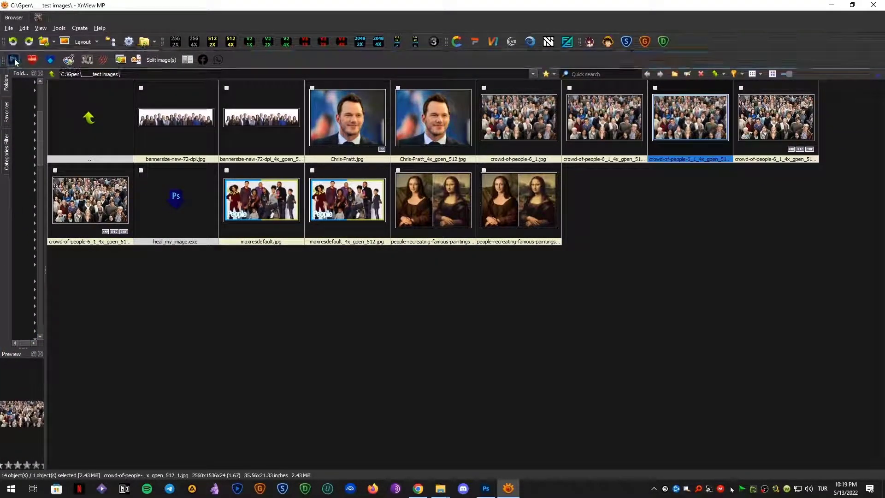
{"action": "left_click", "coordinate": [419, 339]}
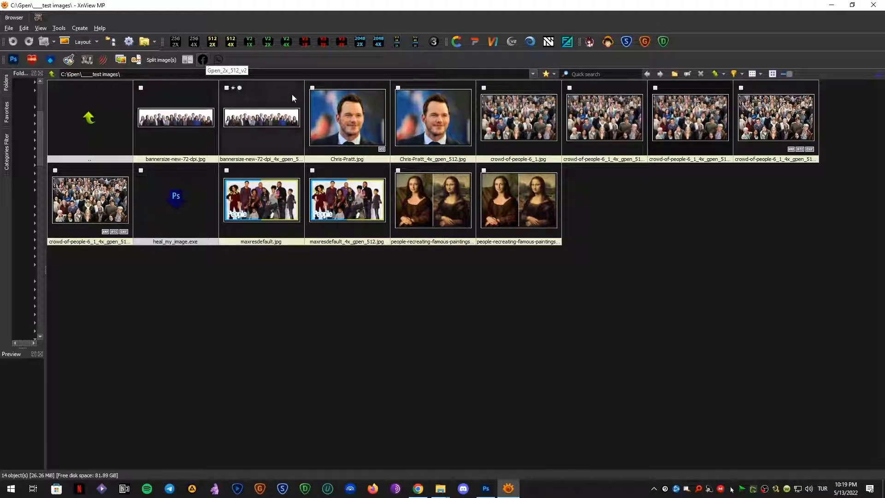
Step: Filter by 'gp', delete the eight gpen images, clear the filter and select heal_my_image.exe
{"action": "left_click", "coordinate": [581, 74]}
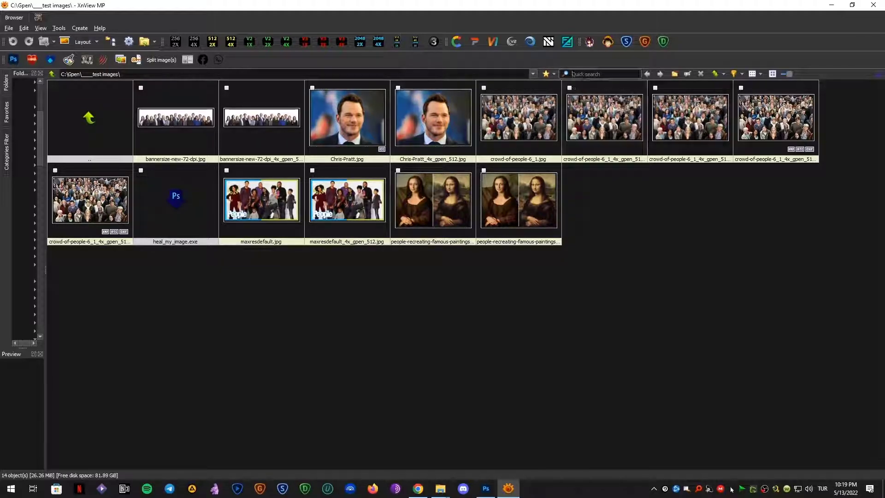
{"action": "type", "text": "gpen"}
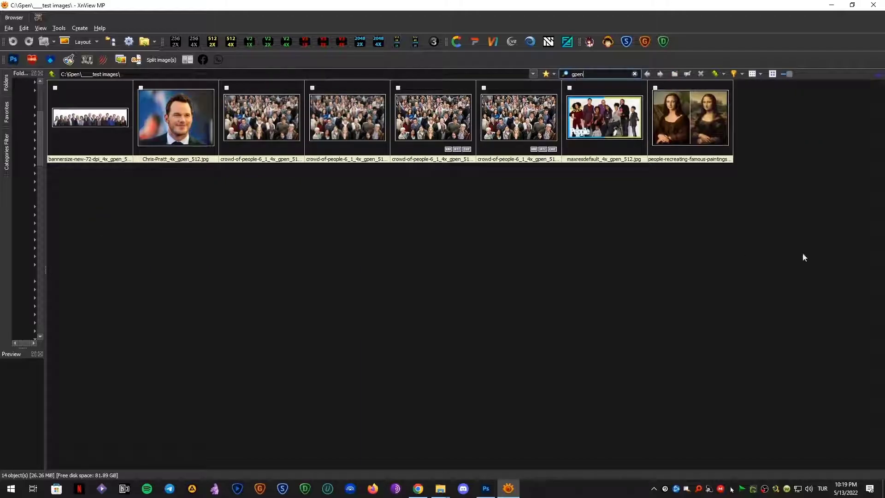
{"action": "left_click_drag", "start_coordinate": [771, 266], "coordinate": [63, 115]}
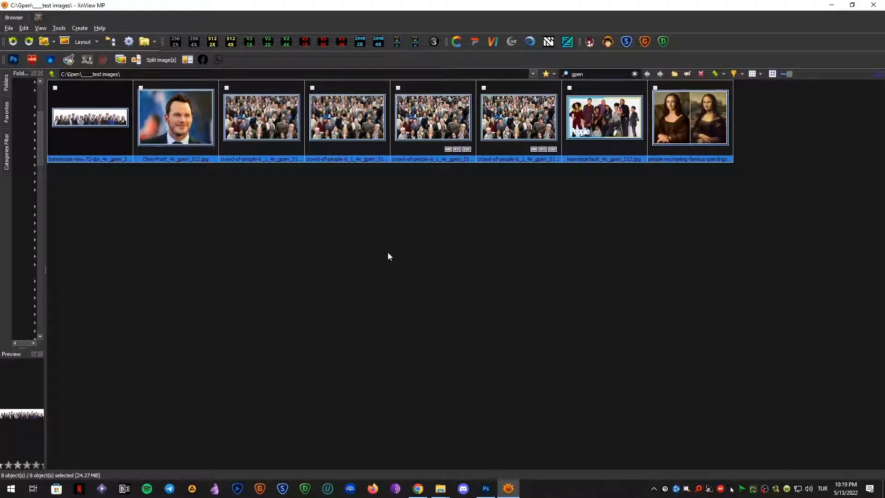
{"action": "key", "text": "Delete"}
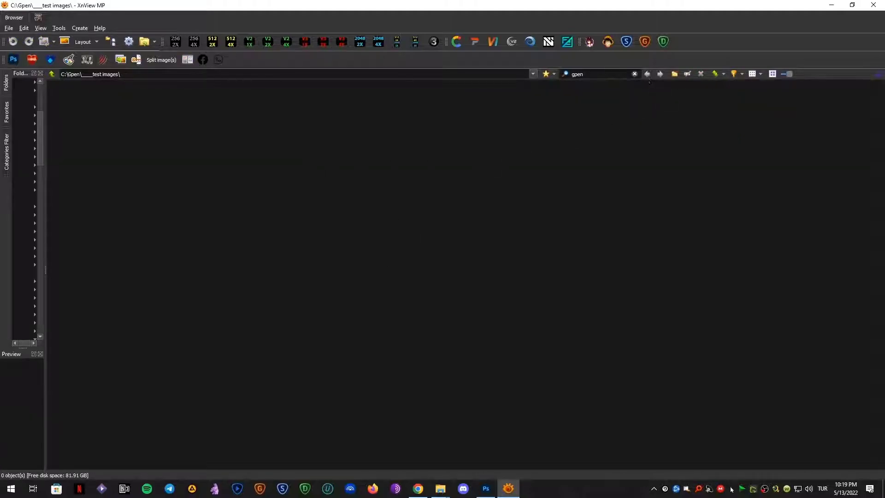
{"action": "left_click", "coordinate": [634, 74]}
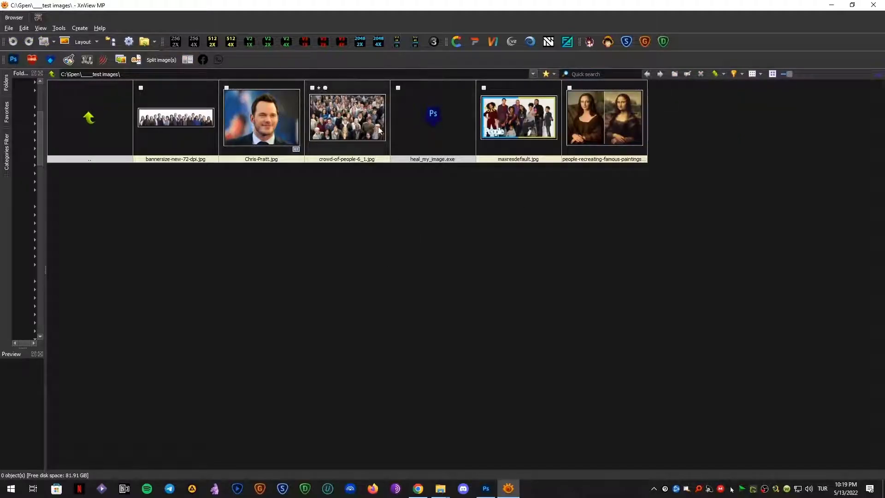
{"action": "left_click", "coordinate": [450, 115]}
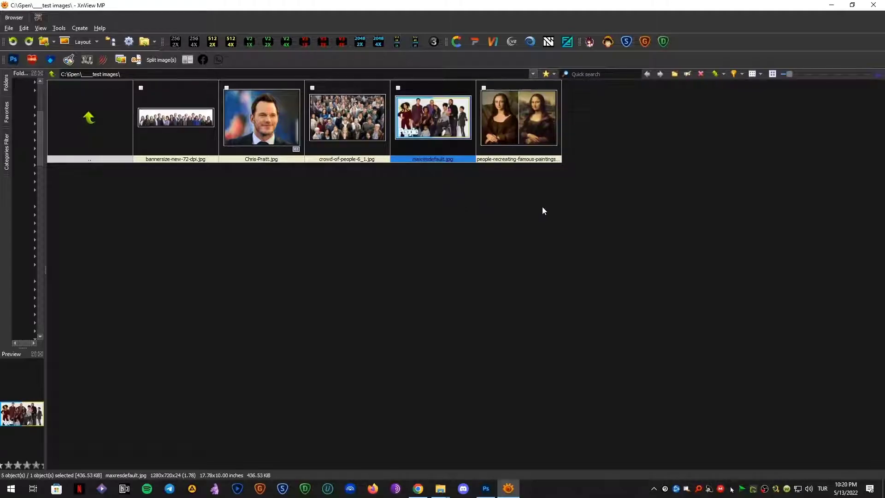
Step: Add a new toolbar command entry that runs heal_my_image.exe
{"action": "right_click", "coordinate": [280, 61]}
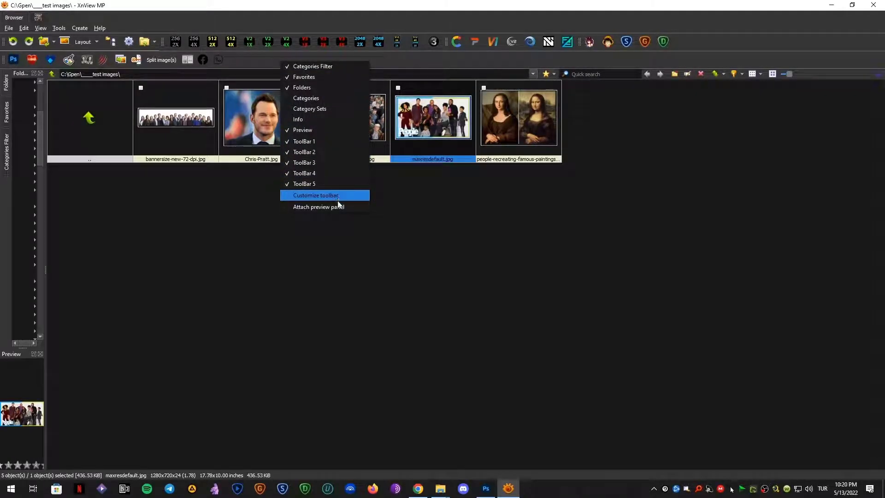
{"action": "left_click", "coordinate": [438, 187]}
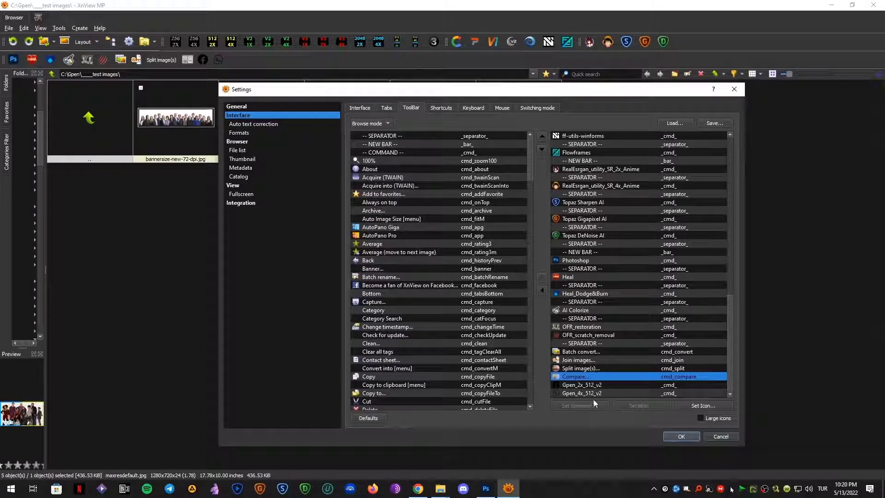
{"action": "left_click", "coordinate": [423, 151]}
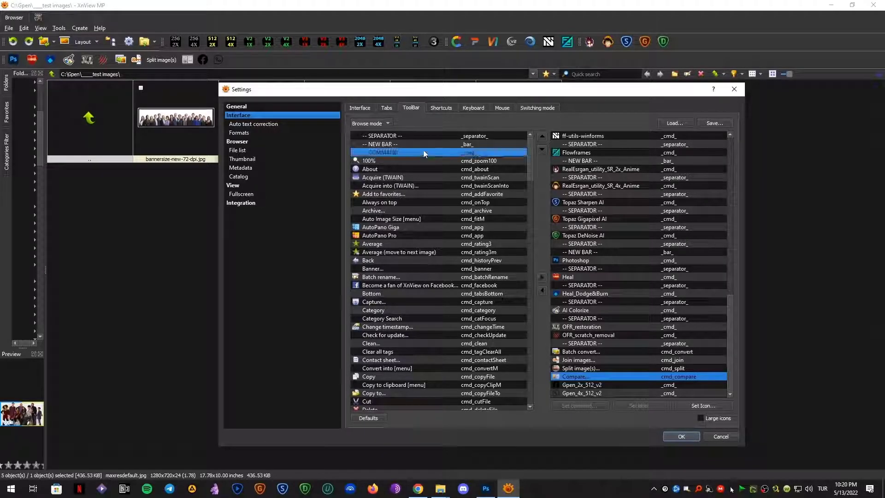
{"action": "left_click", "coordinate": [542, 277]}
{"action": "left_click", "coordinate": [578, 404]}
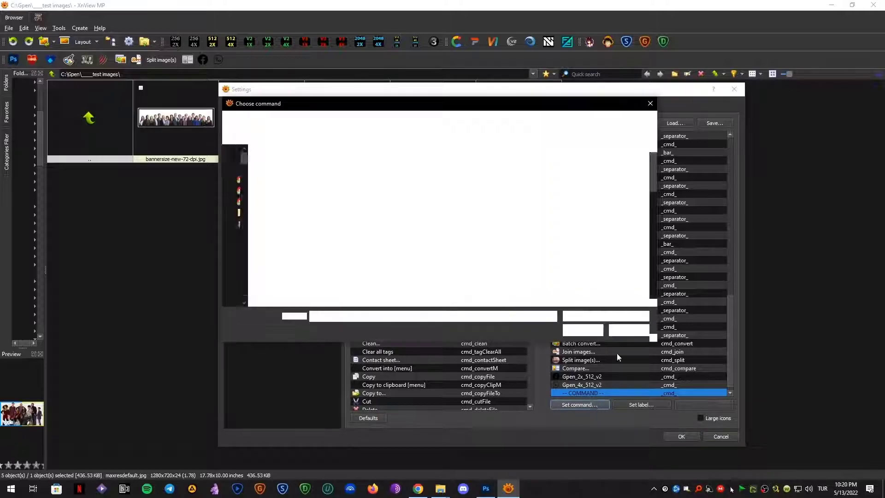
{"action": "scroll", "coordinate": [433, 212], "scroll_direction": "down", "scroll_amount": 10}
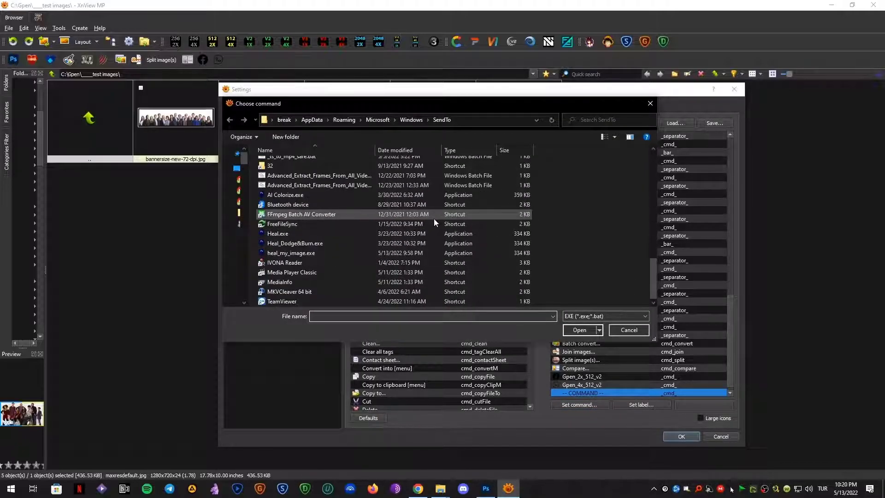
{"action": "scroll", "coordinate": [436, 261], "scroll_direction": "up", "scroll_amount": 3}
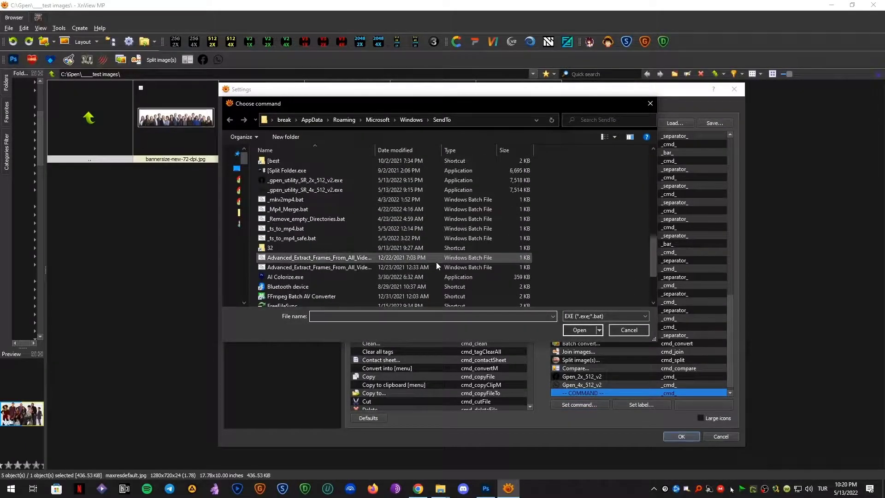
{"action": "scroll", "coordinate": [435, 261], "scroll_direction": "down", "scroll_amount": 3}
{"action": "scroll", "coordinate": [435, 266], "scroll_direction": "up", "scroll_amount": 4}
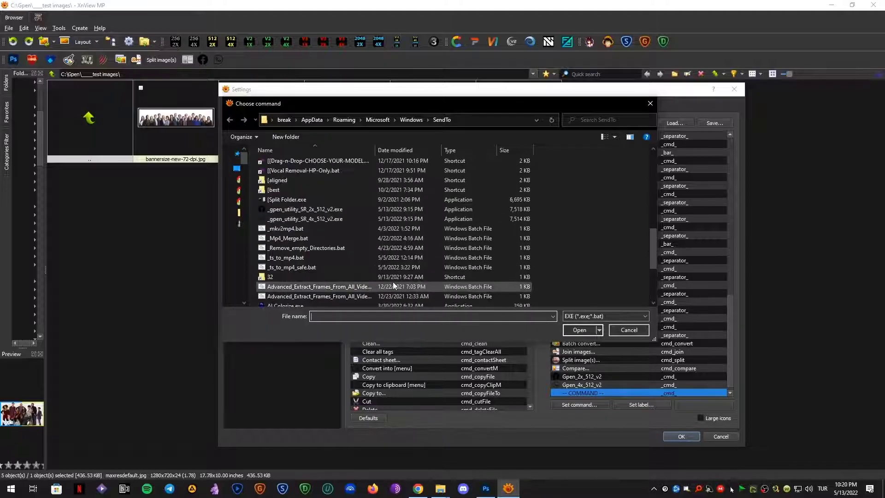
{"action": "scroll", "coordinate": [393, 284], "scroll_direction": "up", "scroll_amount": 8}
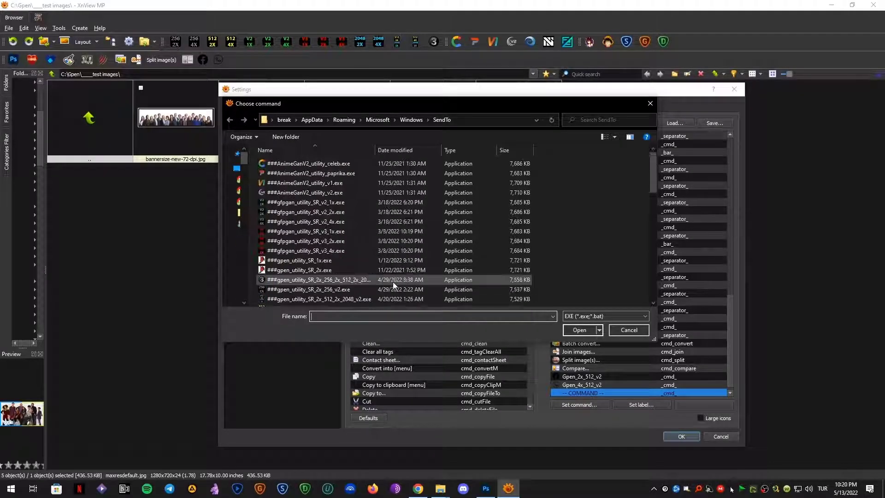
{"action": "scroll", "coordinate": [393, 284], "scroll_direction": "down", "scroll_amount": 5}
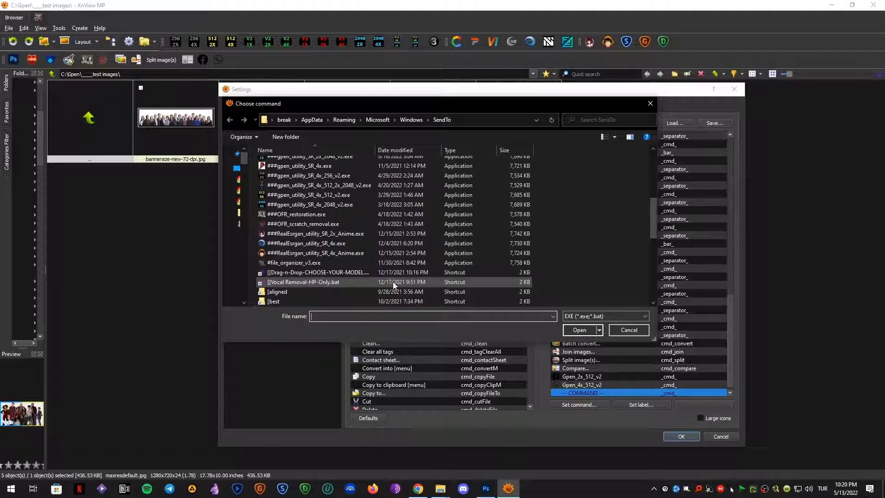
{"action": "scroll", "coordinate": [393, 286], "scroll_direction": "down", "scroll_amount": 3}
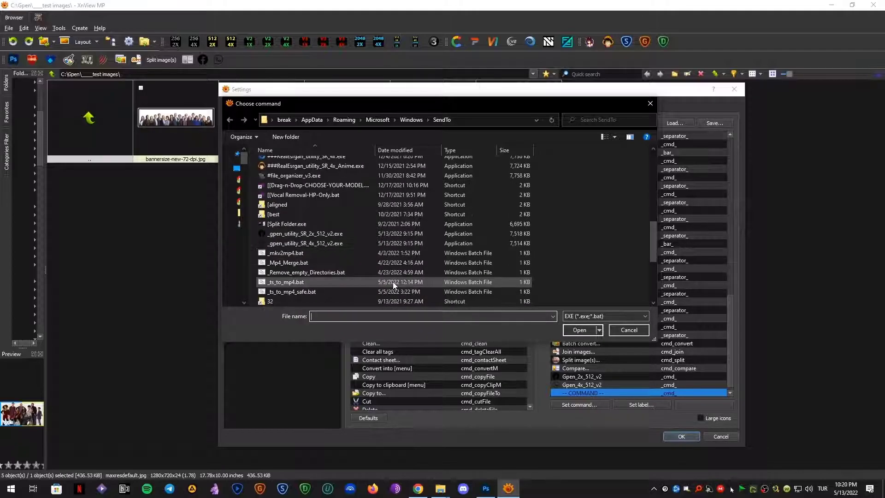
{"action": "scroll", "coordinate": [393, 284], "scroll_direction": "down", "scroll_amount": 2}
{"action": "scroll", "coordinate": [393, 285], "scroll_direction": "down", "scroll_amount": 1}
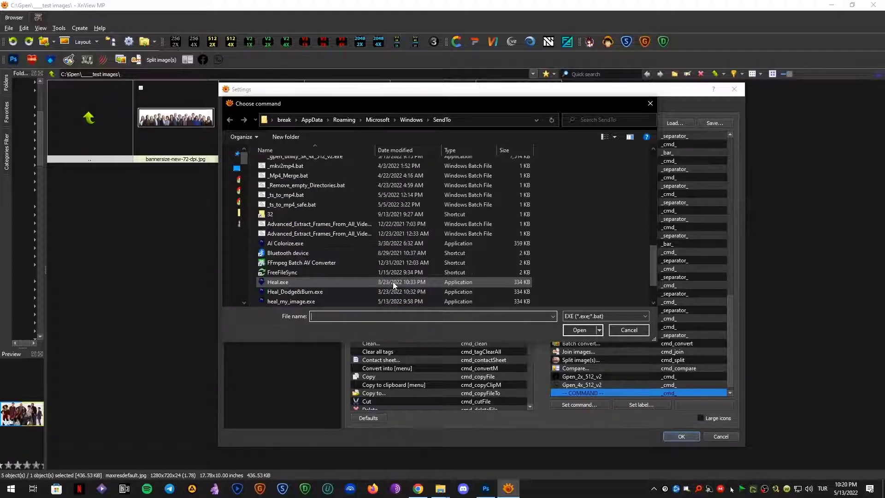
{"action": "left_click", "coordinate": [284, 302]}
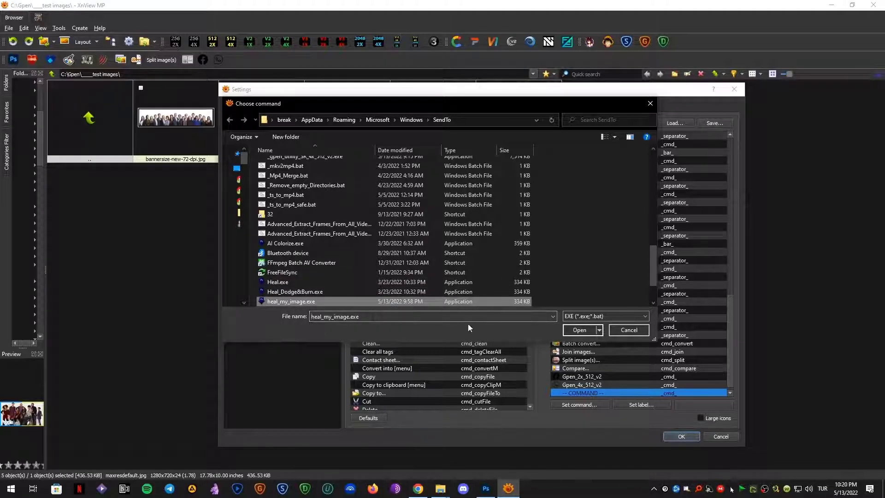
{"action": "left_click", "coordinate": [577, 330]}
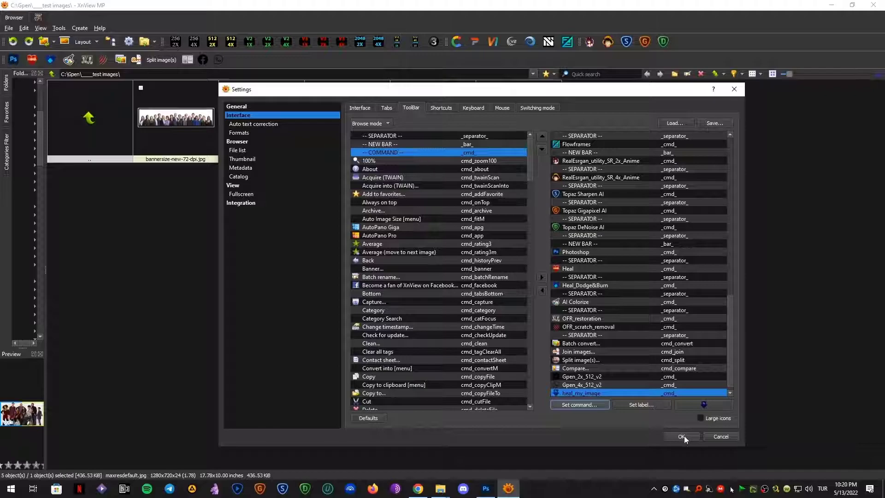
Step: Cancel the icon selection and save the toolbar settings
{"action": "left_click", "coordinate": [703, 405]}
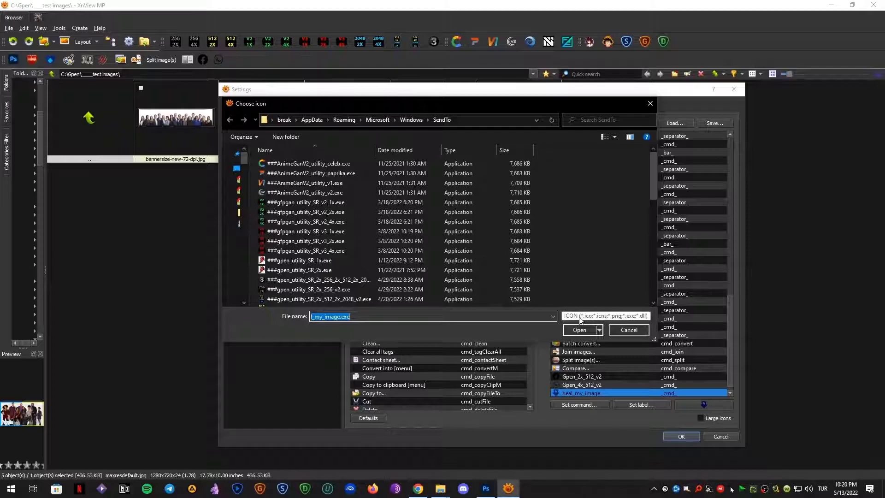
{"action": "left_click", "coordinate": [629, 329]}
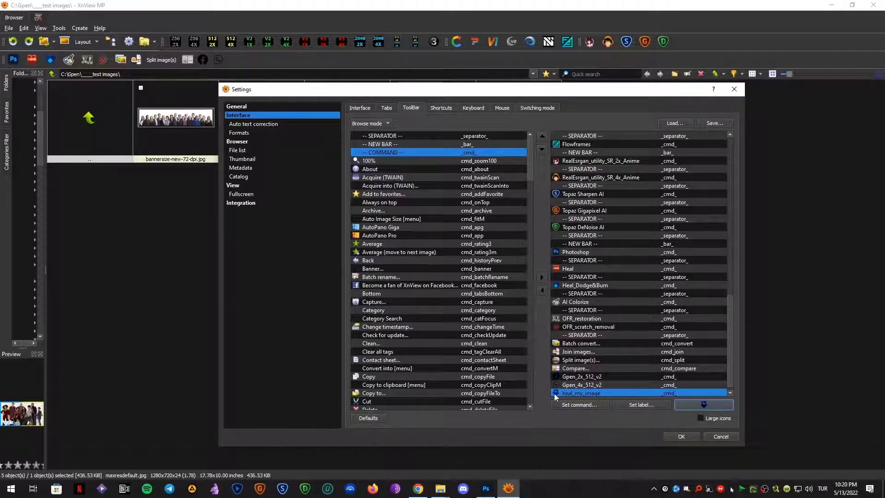
{"action": "left_click", "coordinate": [675, 435]}
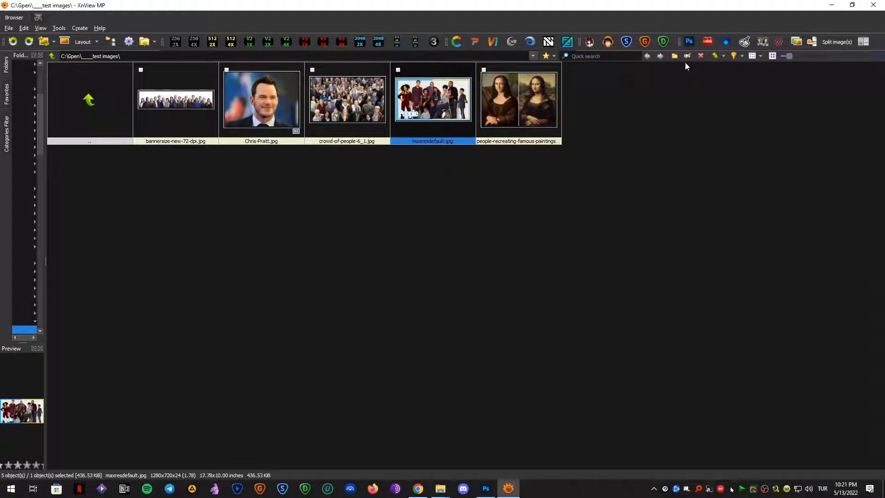
Step: Move the custom GPEN tool buttons onto their own second toolbar row
{"action": "left_click_drag", "start_coordinate": [676, 41], "coordinate": [548, 61]}
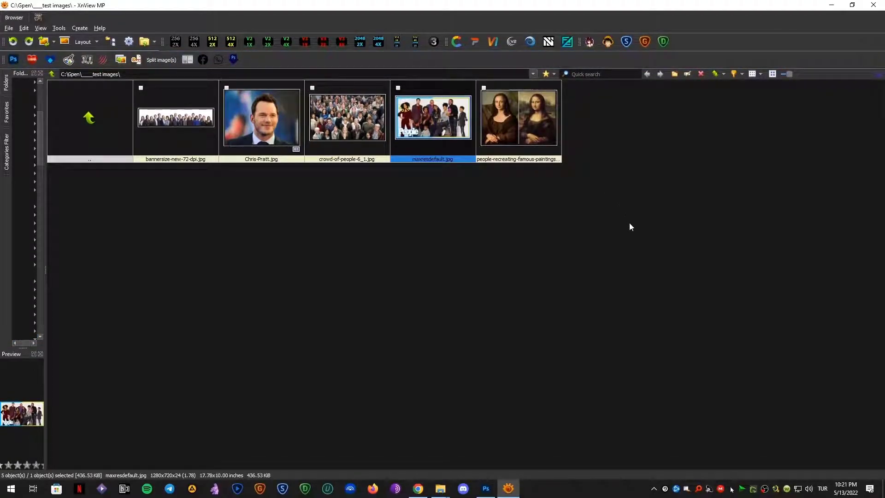
{"action": "left_click", "coordinate": [387, 225]}
{"action": "left_click", "coordinate": [267, 115]}
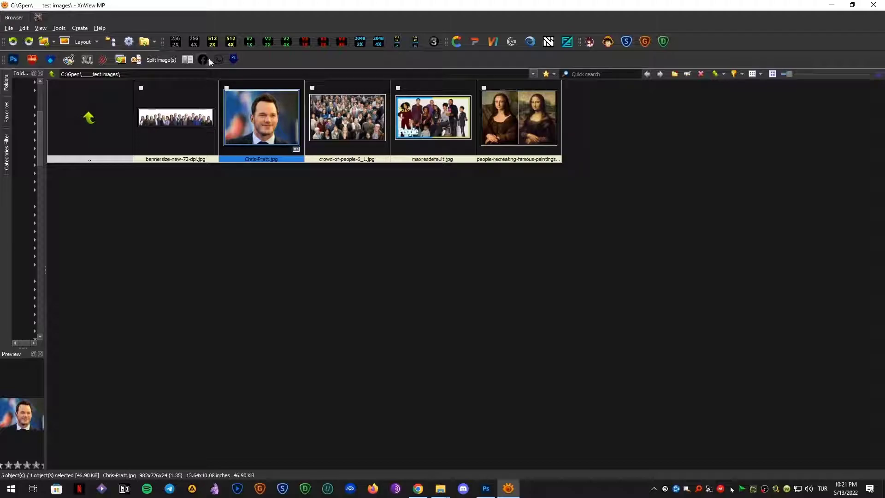
{"action": "left_click", "coordinate": [284, 194]}
{"action": "left_click", "coordinate": [279, 158]}
Step: Select crowd-of-people-6_1.jpg for the 2x GPEN upscale and move the Gpen console aside
{"action": "left_click", "coordinate": [371, 126]}
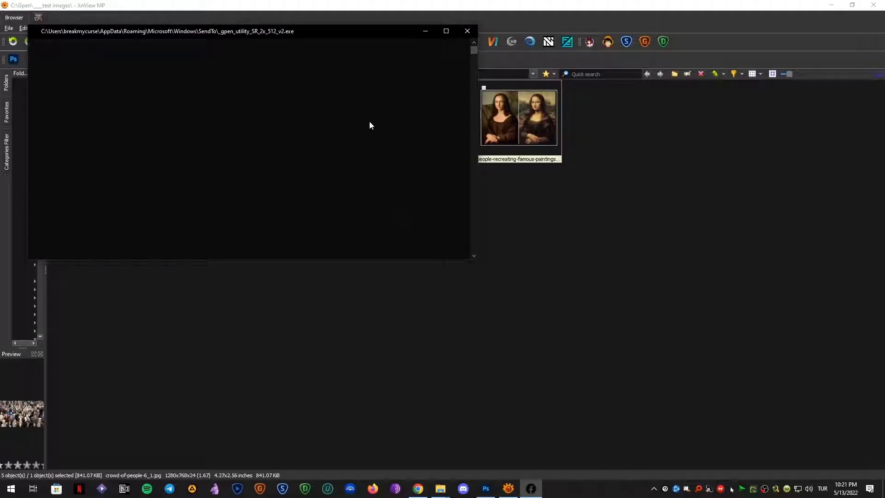
{"action": "left_click_drag", "start_coordinate": [369, 33], "coordinate": [619, 206]}
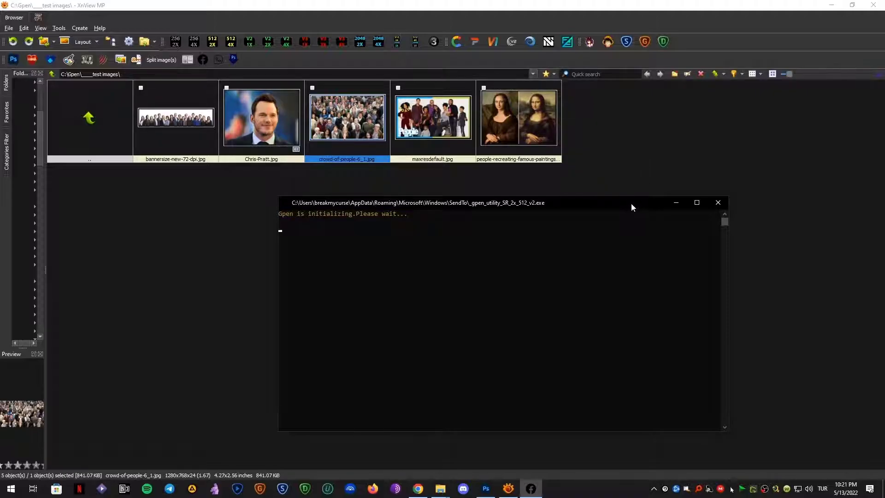
{"action": "left_click_drag", "start_coordinate": [632, 206], "coordinate": [606, 210]}
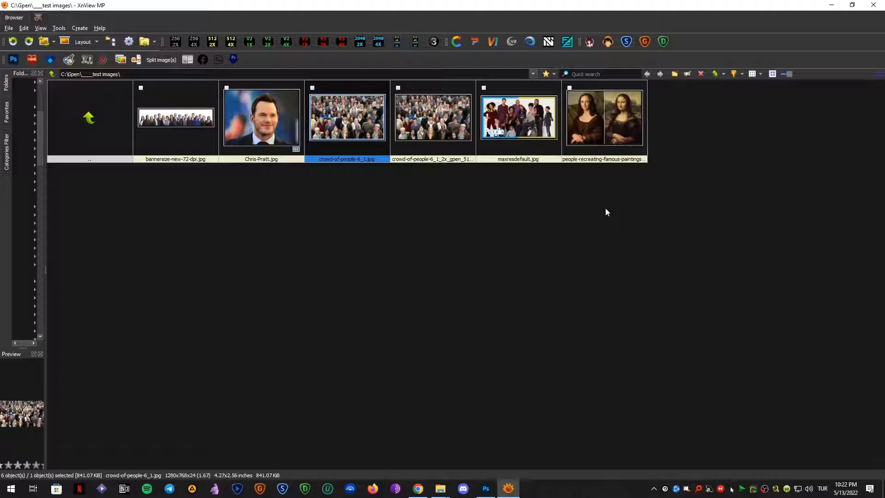
{"action": "left_click", "coordinate": [584, 199]}
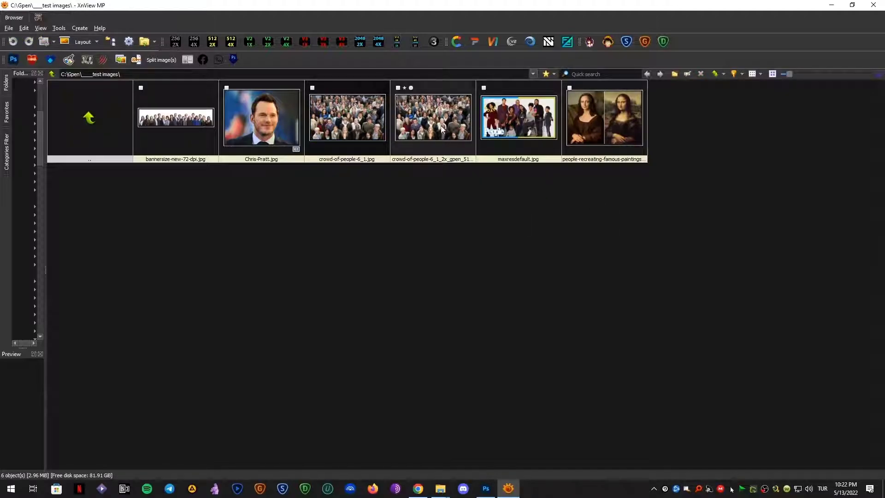
{"action": "double_click", "coordinate": [377, 133]}
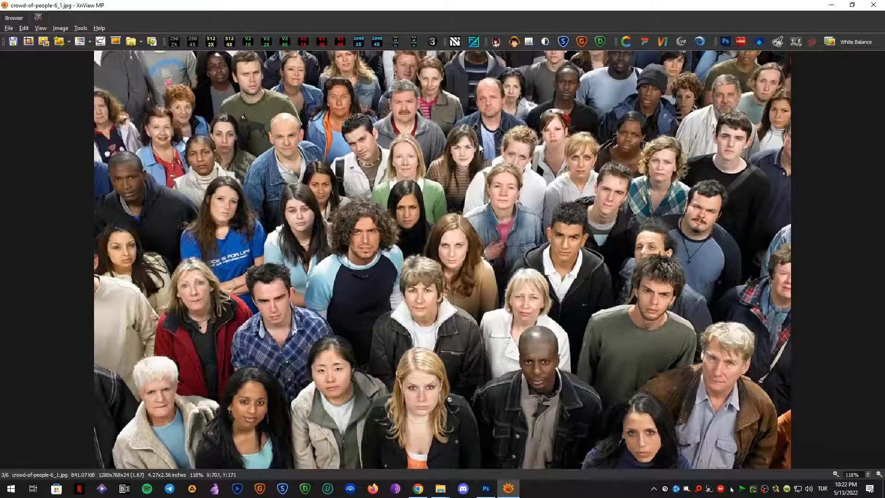
{"action": "scroll", "coordinate": [479, 146], "scroll_direction": "down", "scroll_amount": 1}
{"action": "double_click", "coordinate": [482, 143]}
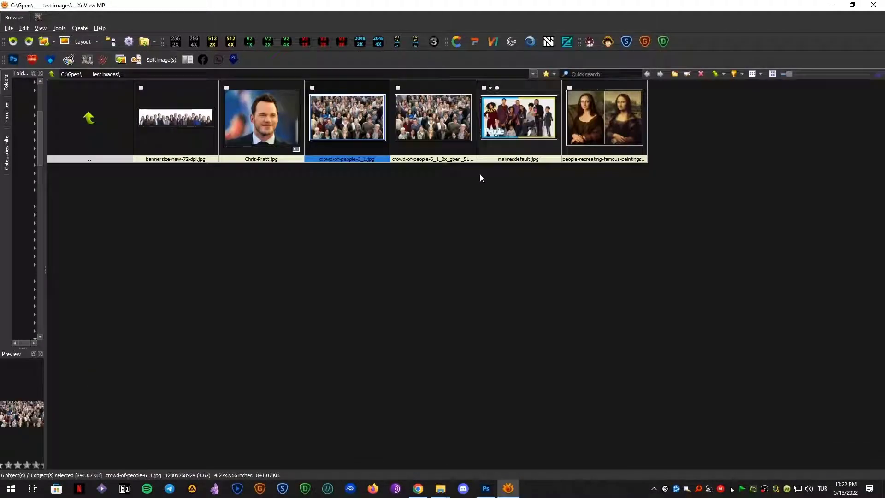
{"action": "left_click", "coordinate": [263, 115]}
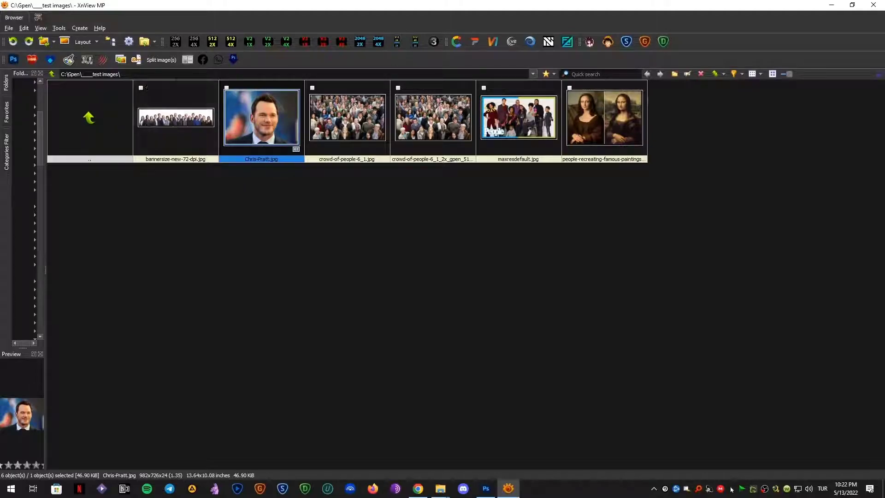
Step: Run the Gpen_4x_512_v2 upscale on Chris-Pratt.jpg, keeping its console aside until it finishes
{"action": "left_click", "coordinate": [219, 60]}
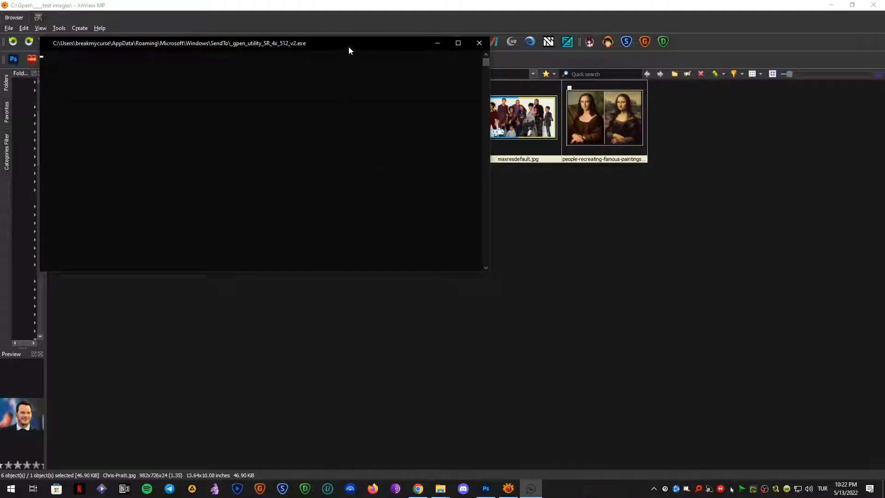
{"action": "left_click_drag", "start_coordinate": [349, 45], "coordinate": [553, 199]}
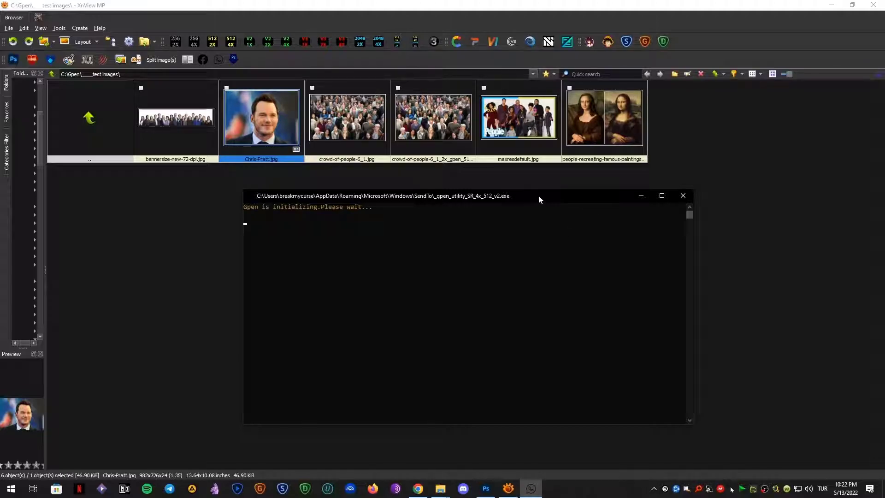
{"action": "left_click_drag", "start_coordinate": [538, 195], "coordinate": [549, 190]}
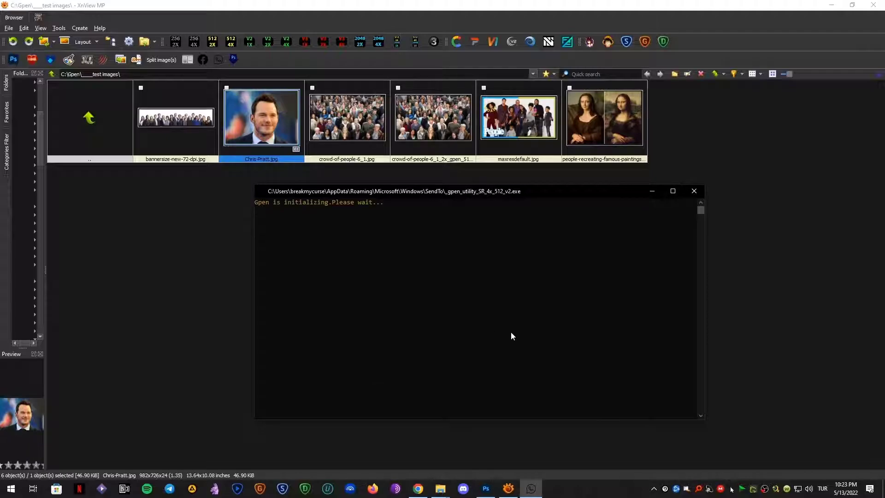
{"action": "left_click", "coordinate": [648, 194]}
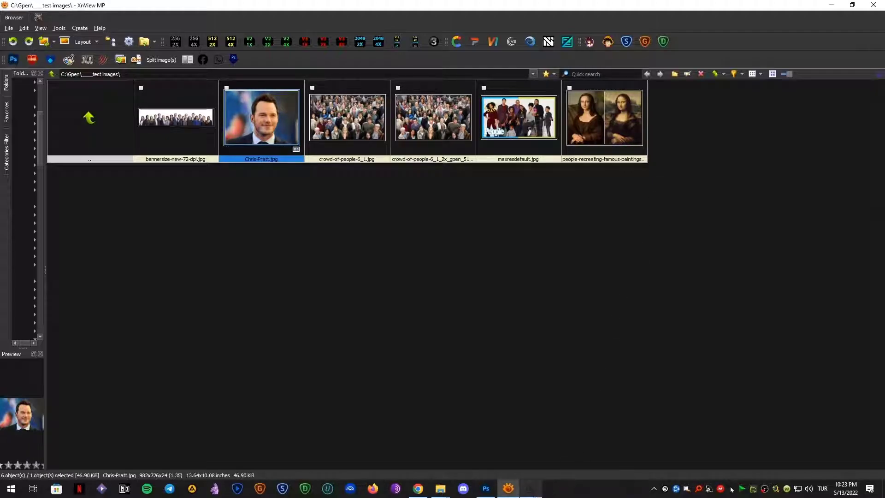
{"action": "left_click", "coordinate": [531, 488]}
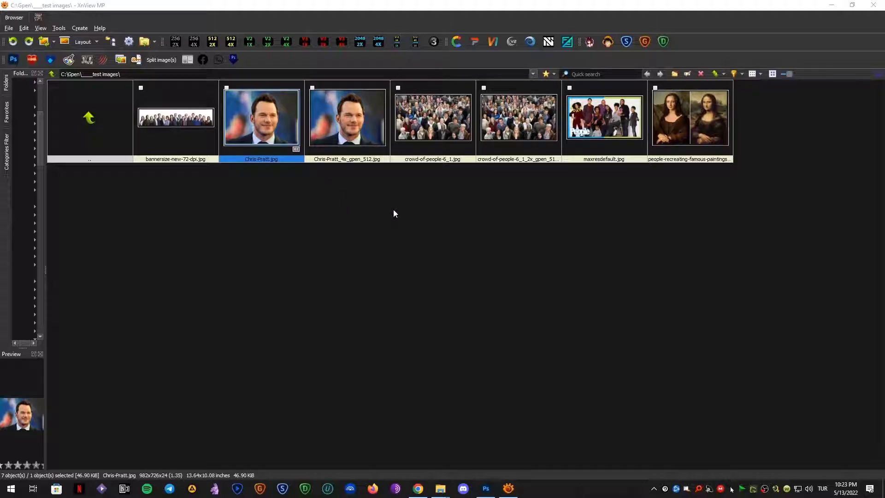
{"action": "left_click", "coordinate": [687, 489]}
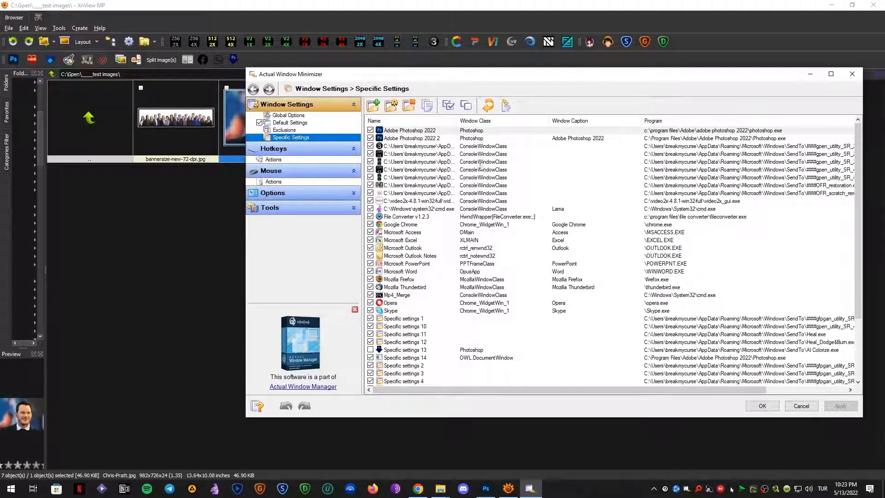
{"action": "scroll", "coordinate": [482, 171], "scroll_direction": "down", "scroll_amount": 3}
{"action": "scroll", "coordinate": [531, 262], "scroll_direction": "up", "scroll_amount": 3}
{"action": "left_click", "coordinate": [768, 411]}
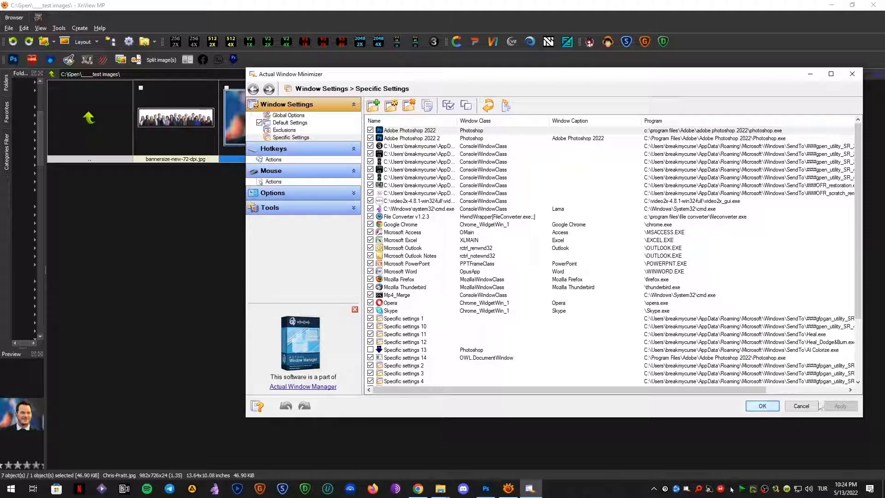
{"action": "left_click", "coordinate": [761, 406]}
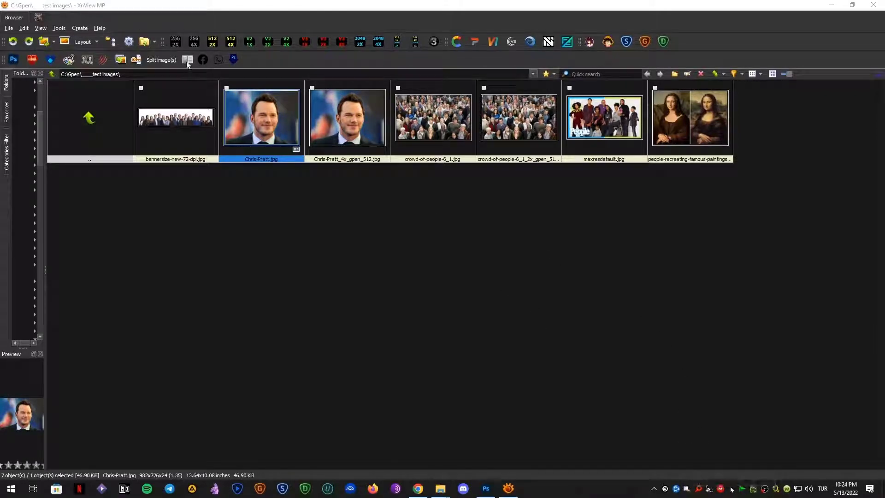
Step: Marquee-select all seven thumbnails, run the Gpen 2x upscale on them, and move the console aside
{"action": "right_click", "coordinate": [686, 488]}
{"action": "left_click", "coordinate": [485, 494]}
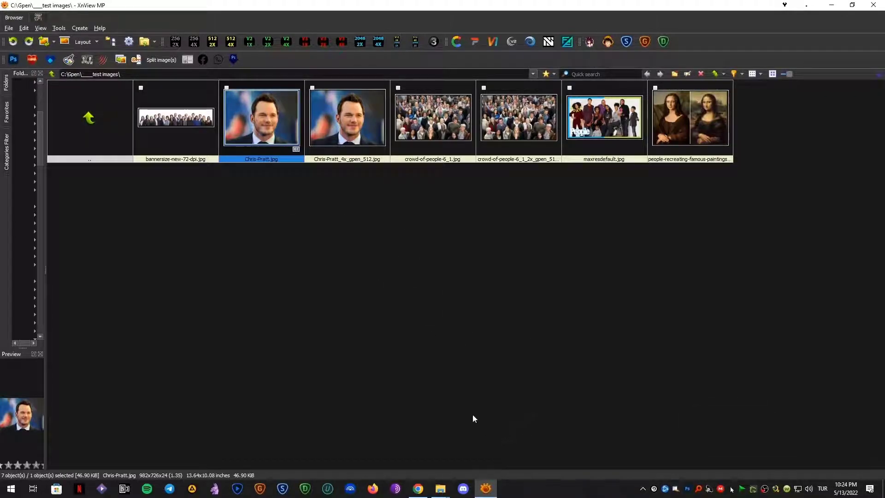
{"action": "left_click", "coordinate": [428, 223]}
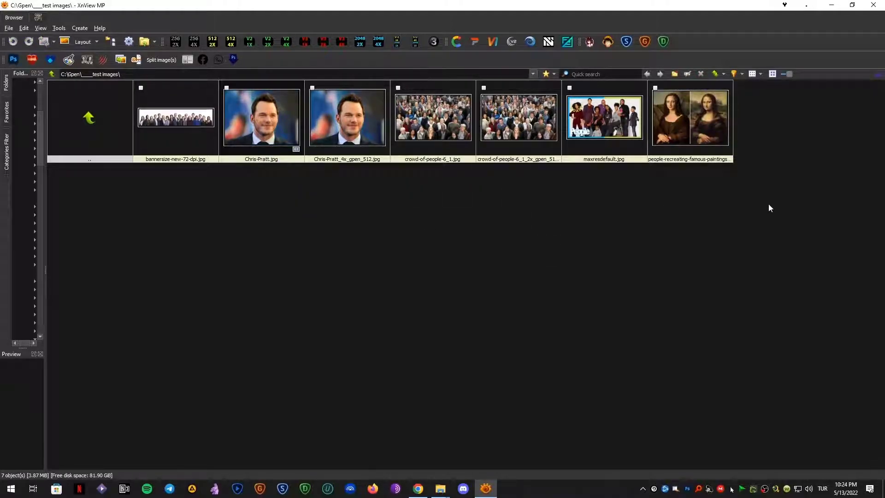
{"action": "left_click_drag", "start_coordinate": [765, 225], "coordinate": [196, 112]}
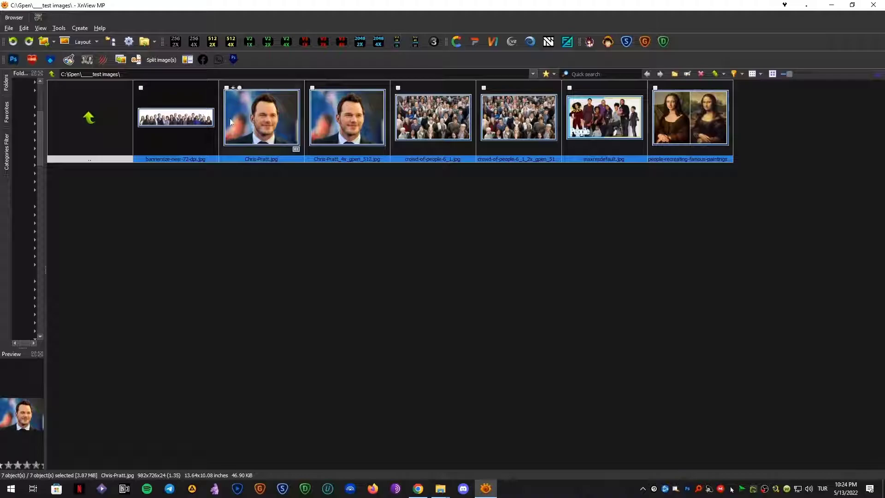
{"action": "left_click", "coordinate": [205, 58]}
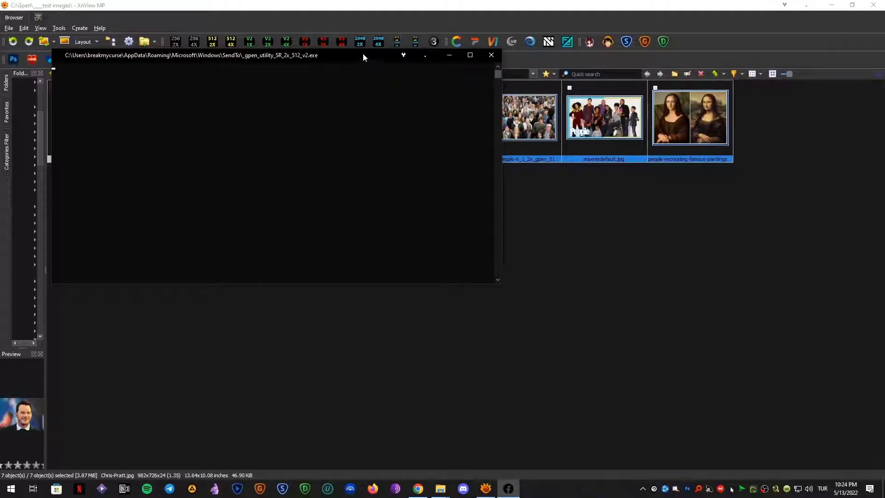
{"action": "left_click_drag", "start_coordinate": [363, 53], "coordinate": [593, 202]}
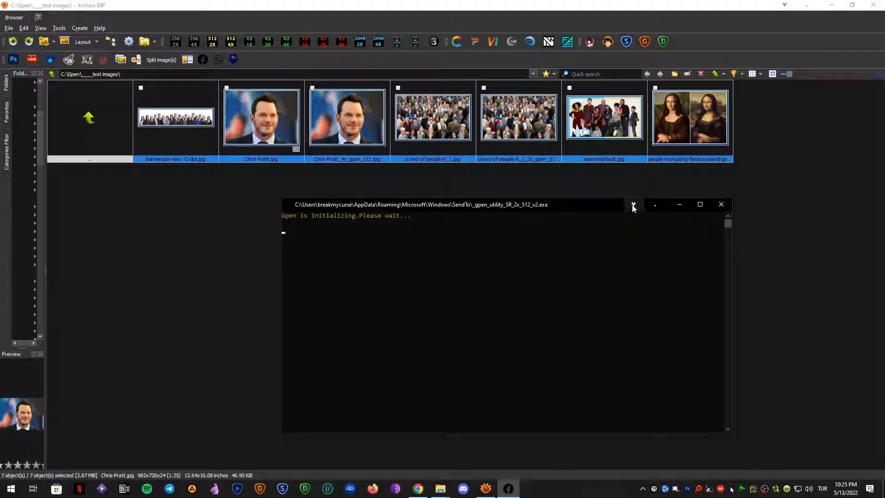
Step: Create a specific Actual Window Minimizer rule so the Gpen 2x console minimizes at startup
{"action": "left_click", "coordinate": [634, 205]}
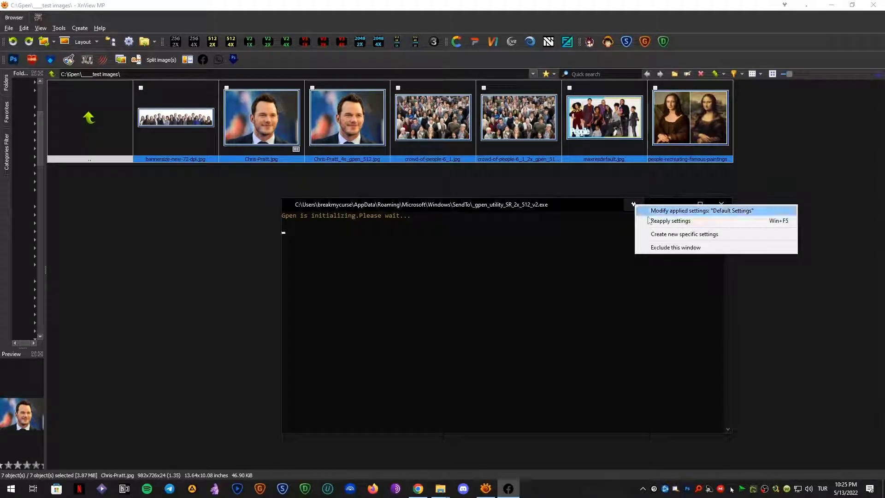
{"action": "left_click", "coordinate": [667, 235]}
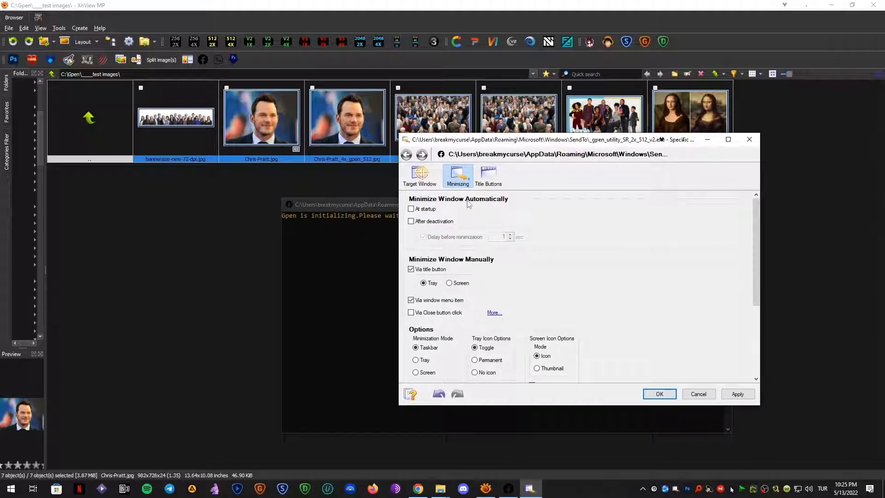
{"action": "left_click", "coordinate": [410, 209]}
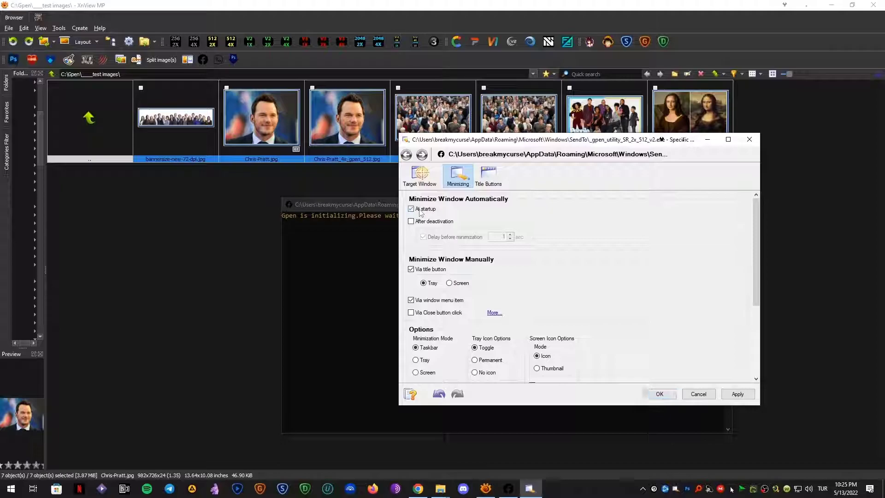
{"action": "left_click", "coordinate": [653, 394]}
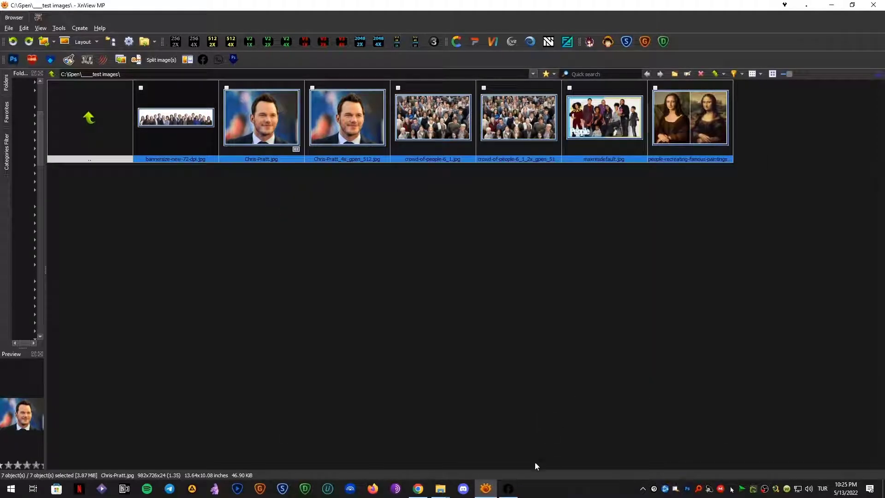
{"action": "mouse_move", "coordinate": [513, 492]}
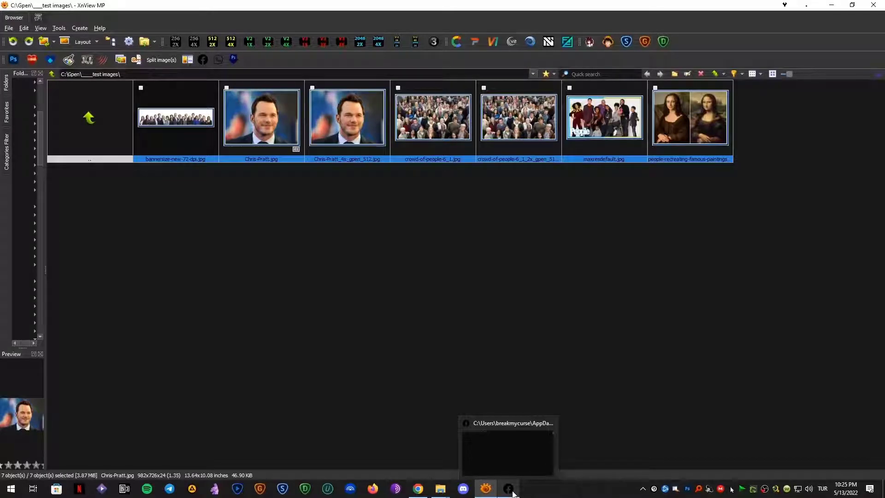
Step: Restore the gpen_utility_SR_2x console from the taskbar, shift it aside, and dismiss its placement menu
{"action": "left_click", "coordinate": [579, 305]}
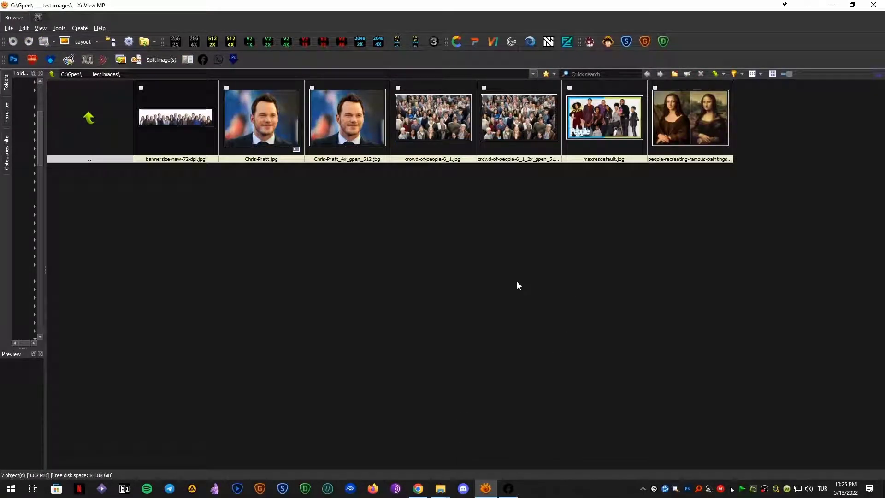
{"action": "left_click", "coordinate": [508, 488]}
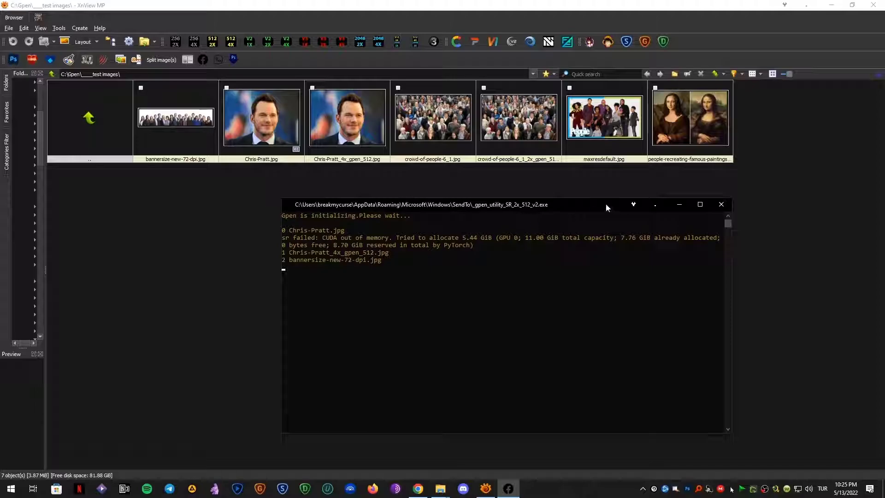
{"action": "left_click_drag", "start_coordinate": [607, 204], "coordinate": [665, 220]}
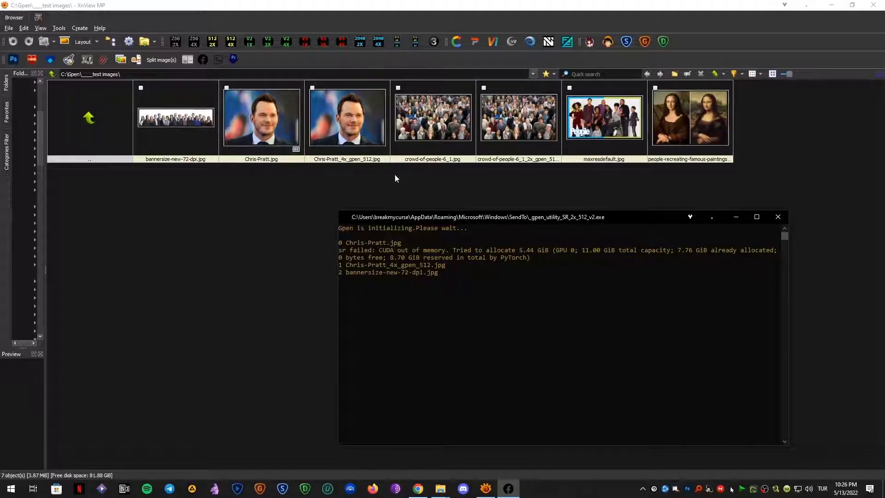
{"action": "left_click", "coordinate": [689, 218]}
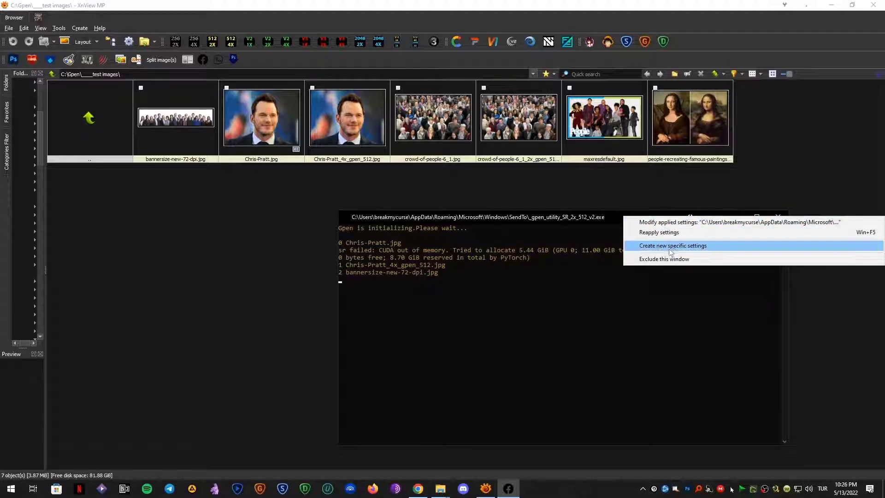
{"action": "left_click", "coordinate": [562, 222]}
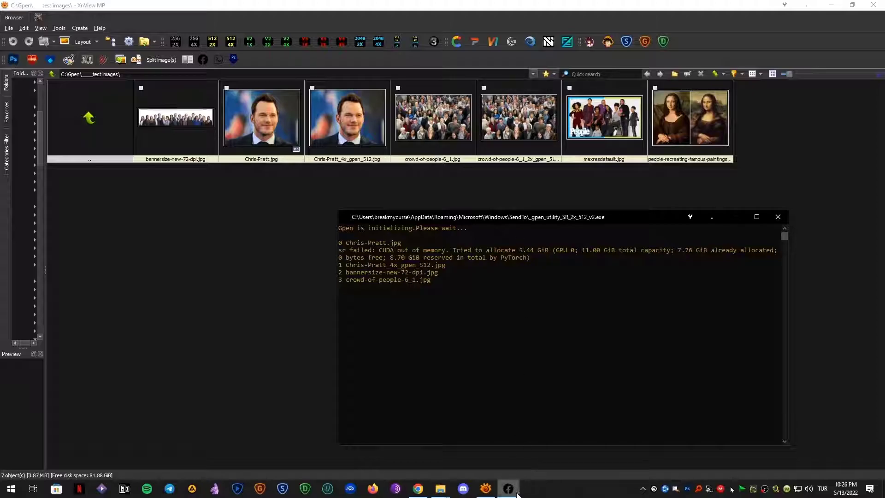
{"action": "mouse_move", "coordinate": [512, 491]}
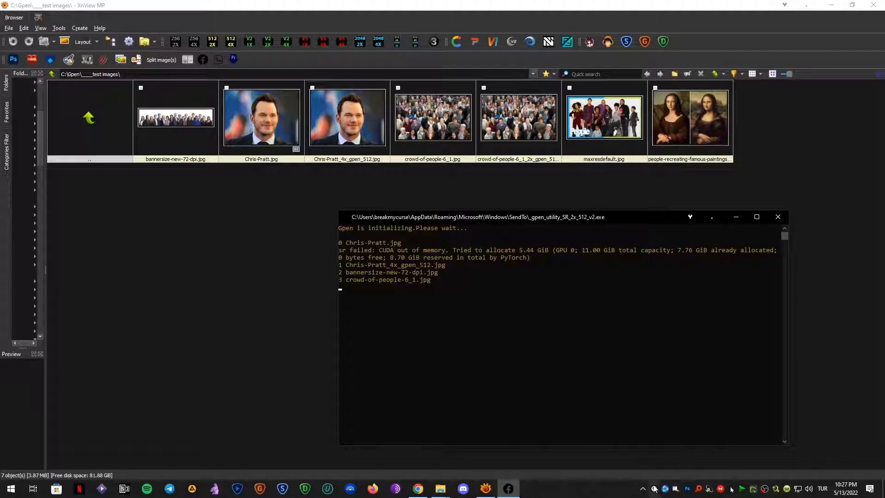
Step: Open the Adobe Photoshop 2022 minimizing rule in Actual Window Minimizer, then close both dialogs with OK
{"action": "left_click", "coordinate": [676, 490]}
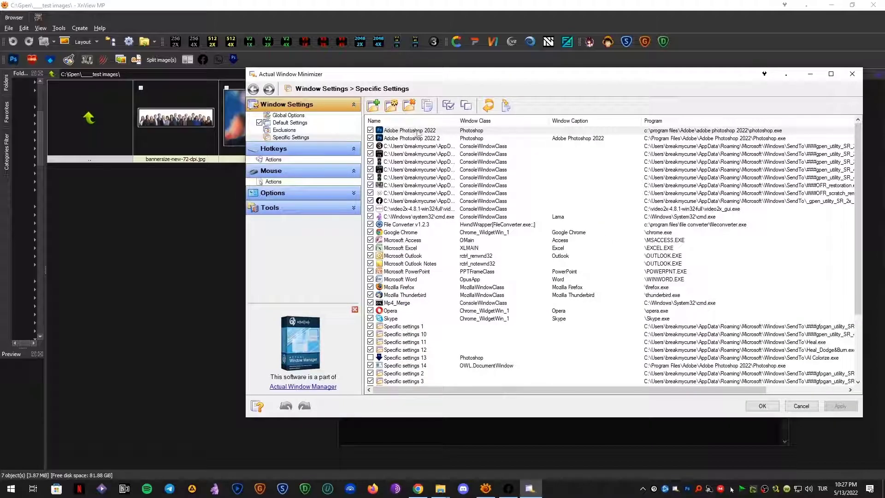
{"action": "left_click", "coordinate": [418, 132]}
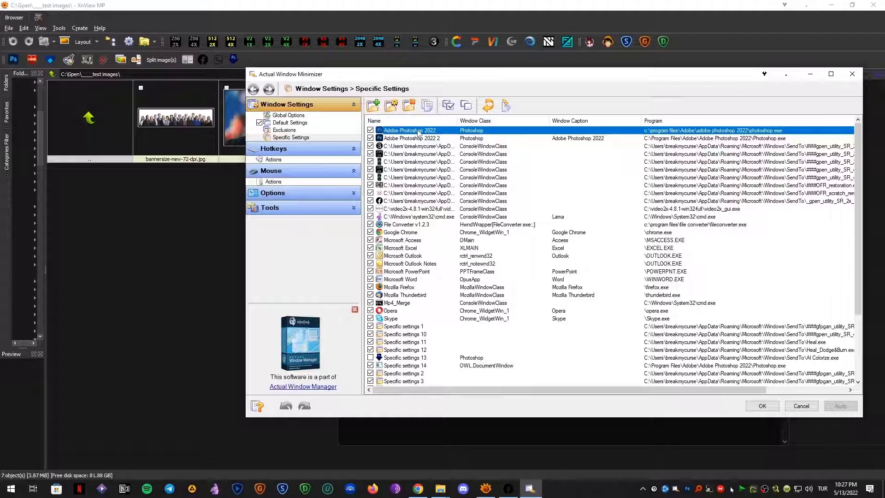
{"action": "double_click", "coordinate": [419, 133]}
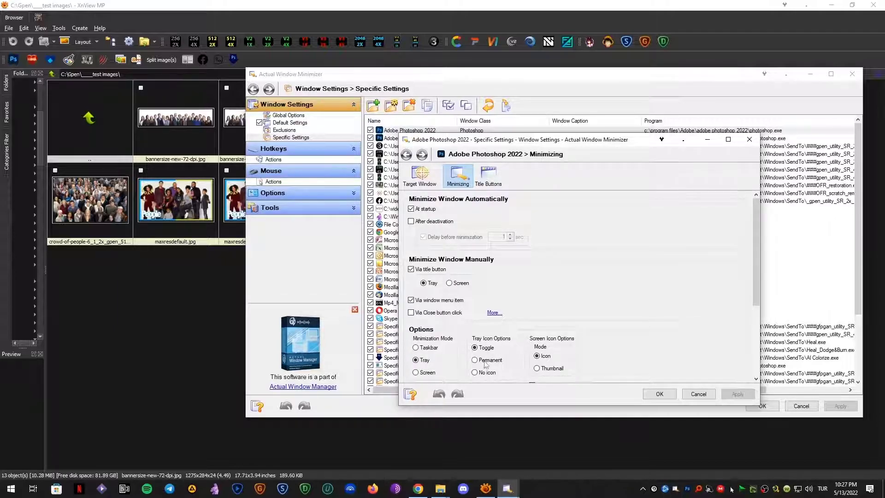
{"action": "left_click", "coordinate": [666, 394]}
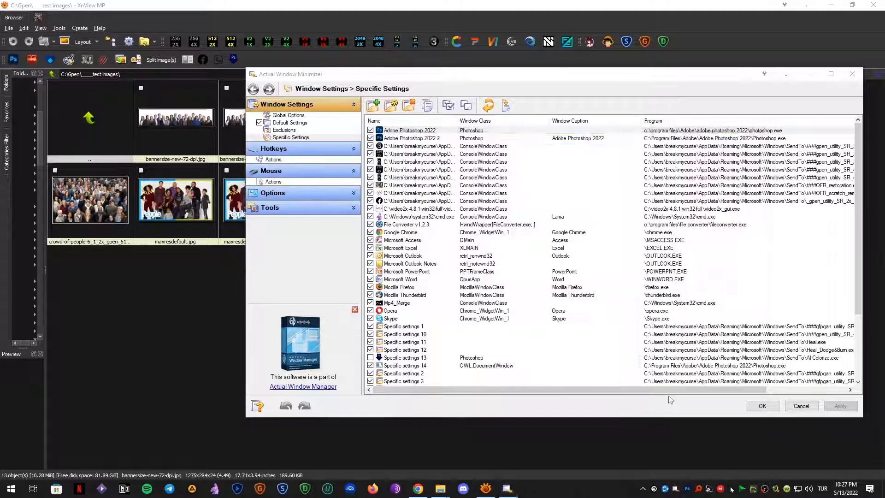
{"action": "left_click", "coordinate": [762, 405]}
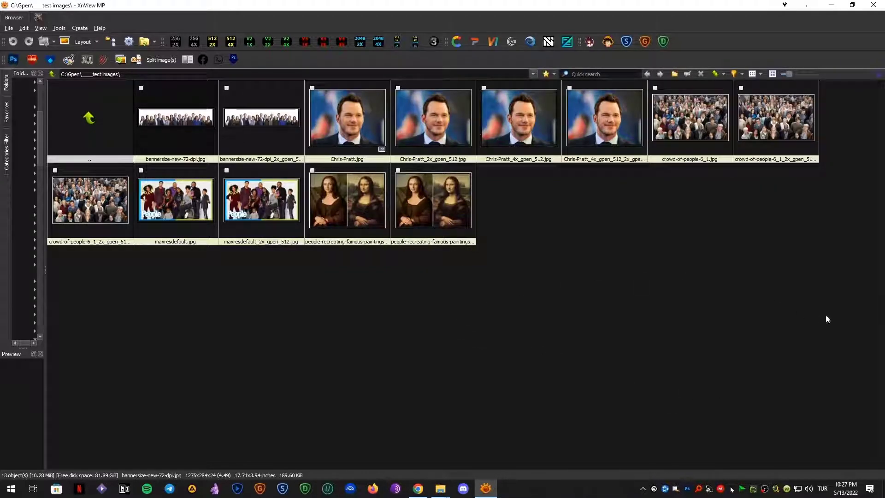
Step: Filter the test images folder with a Quick search for 'gpen'
{"action": "left_click_drag", "start_coordinate": [716, 282], "coordinate": [146, 118]}
{"action": "left_click_drag", "start_coordinate": [849, 331], "coordinate": [469, 272]}
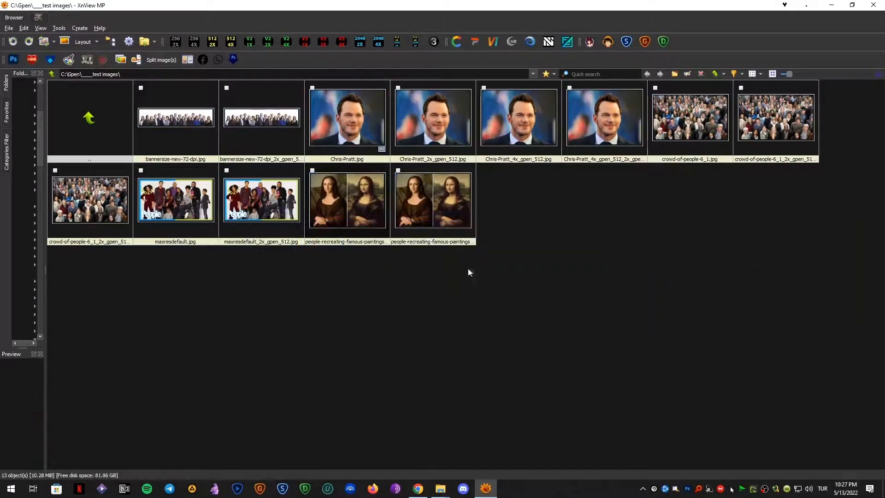
{"action": "left_click", "coordinate": [599, 75]}
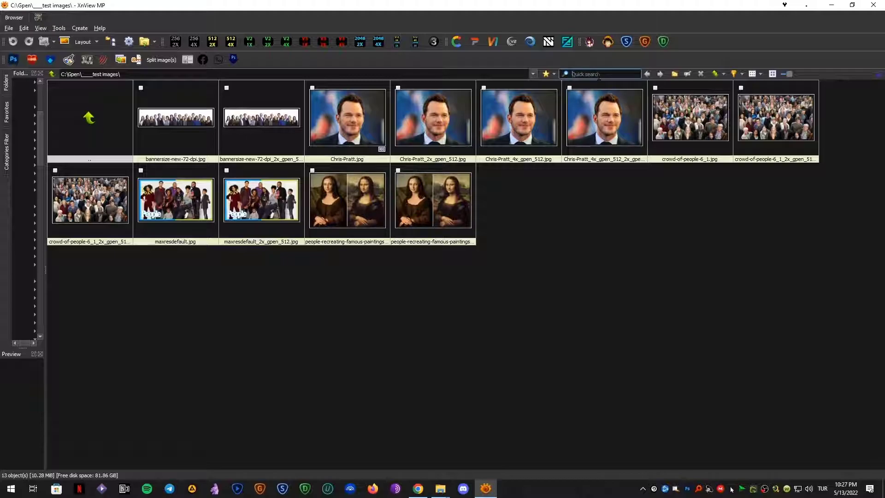
{"action": "type", "text": "gpen"}
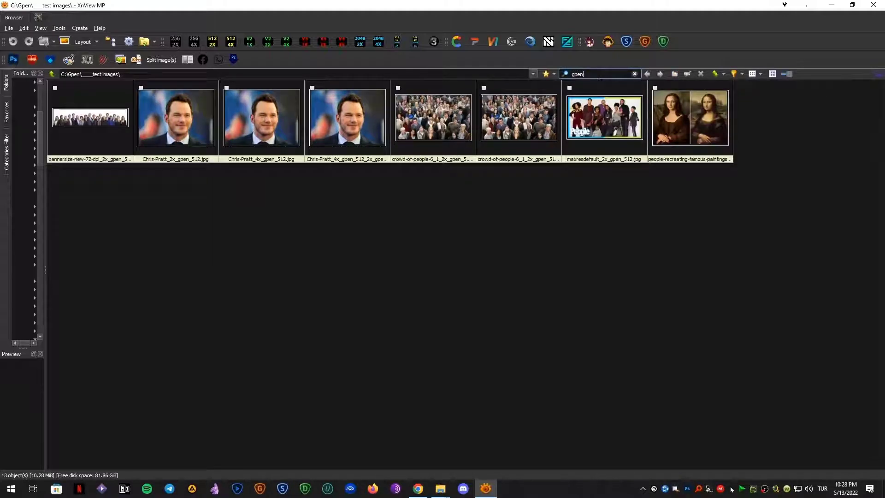
Step: Delete all eight gpen result images and clear the Quick search filter
{"action": "left_click_drag", "start_coordinate": [786, 251], "coordinate": [138, 123]}
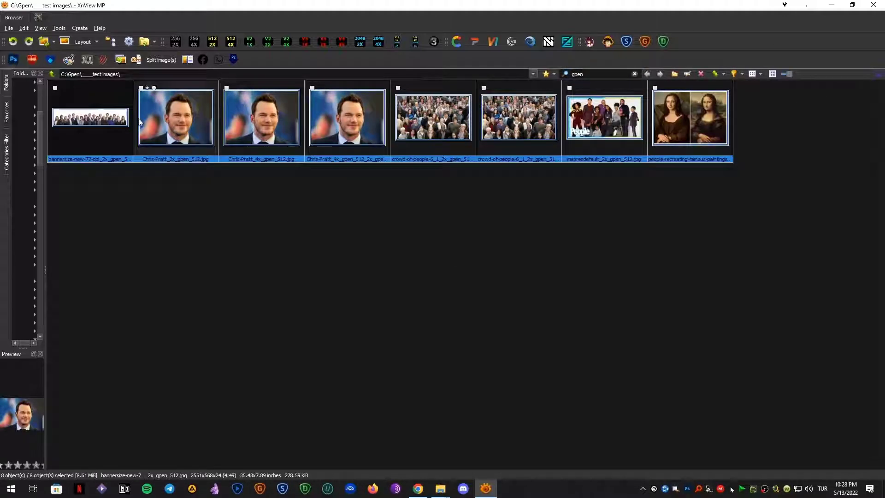
{"action": "key", "text": "Delete"}
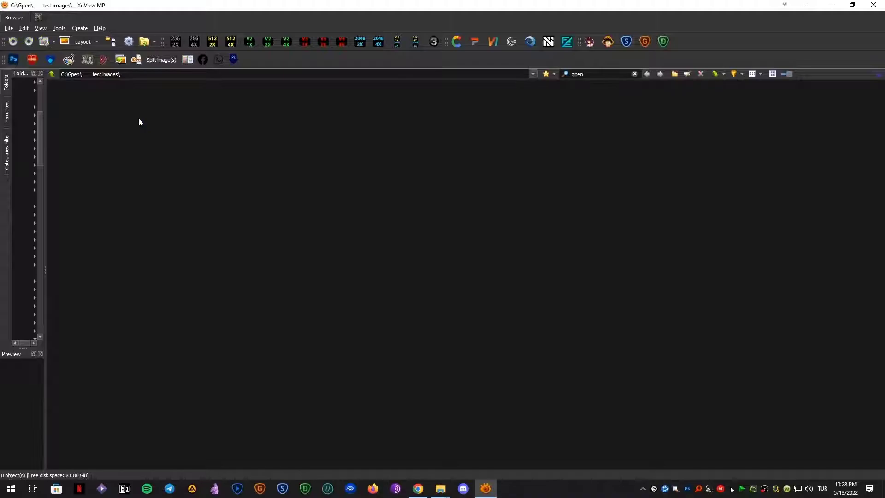
{"action": "left_click", "coordinate": [634, 75]}
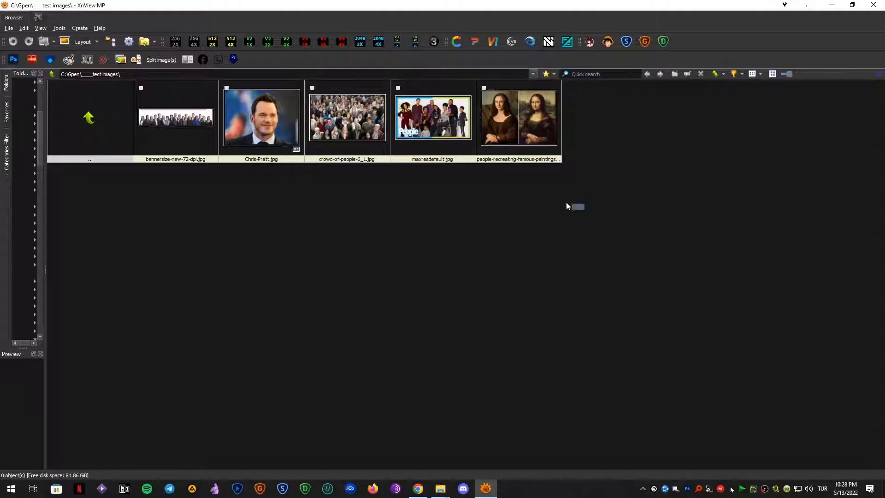
{"action": "left_click_drag", "start_coordinate": [583, 208], "coordinate": [339, 122]}
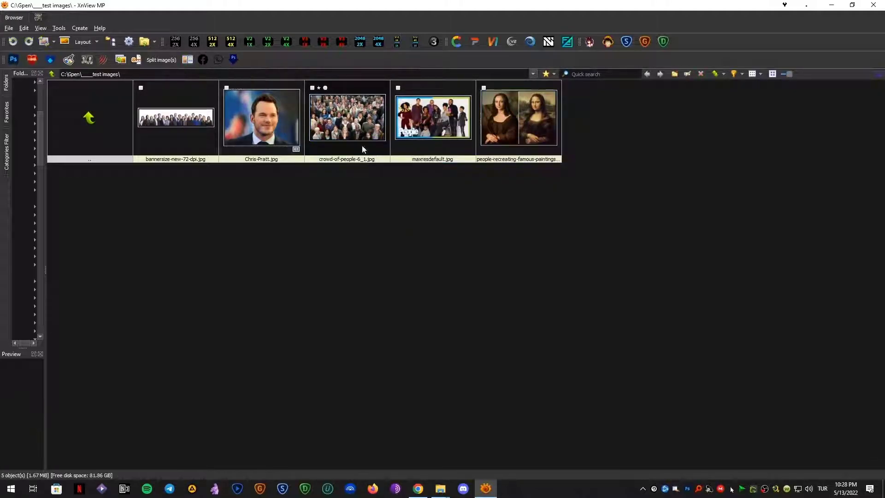
Step: Run GPEN 4x on crowd-of-people-6_1.jpg and give its console an At startup minimizing rule
{"action": "left_click", "coordinate": [355, 133]}
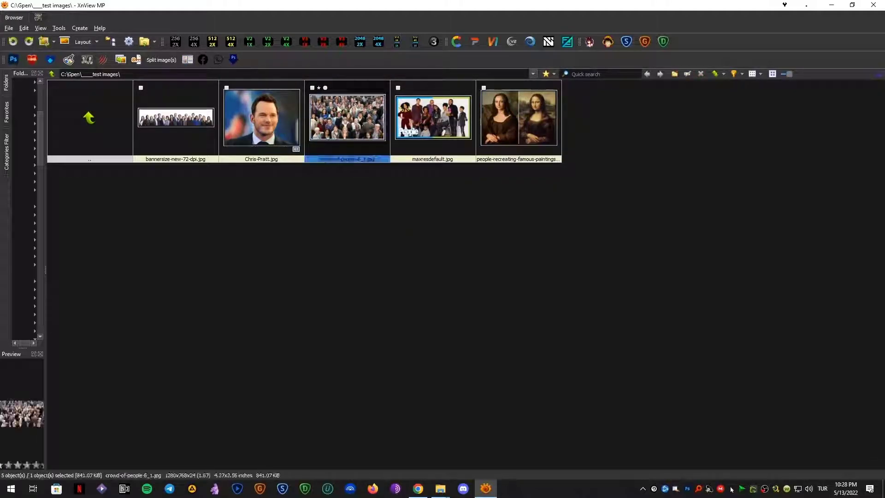
{"action": "left_click", "coordinate": [218, 60]}
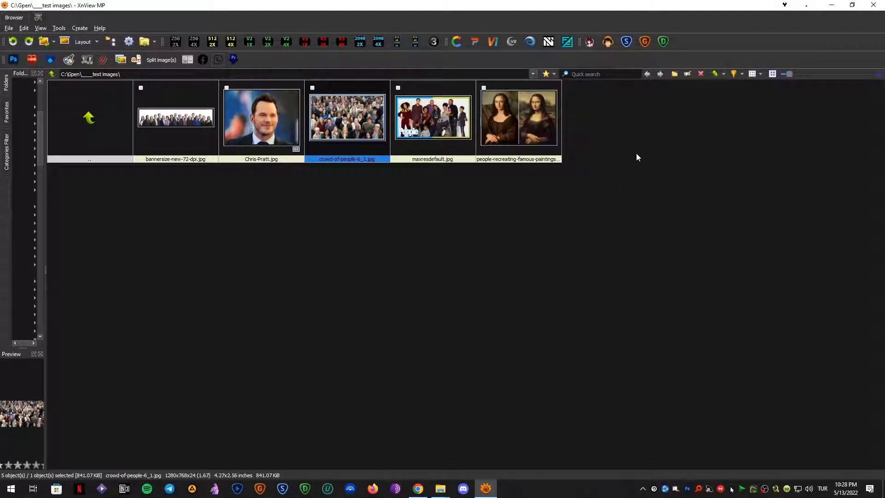
{"action": "left_click", "coordinate": [427, 79]}
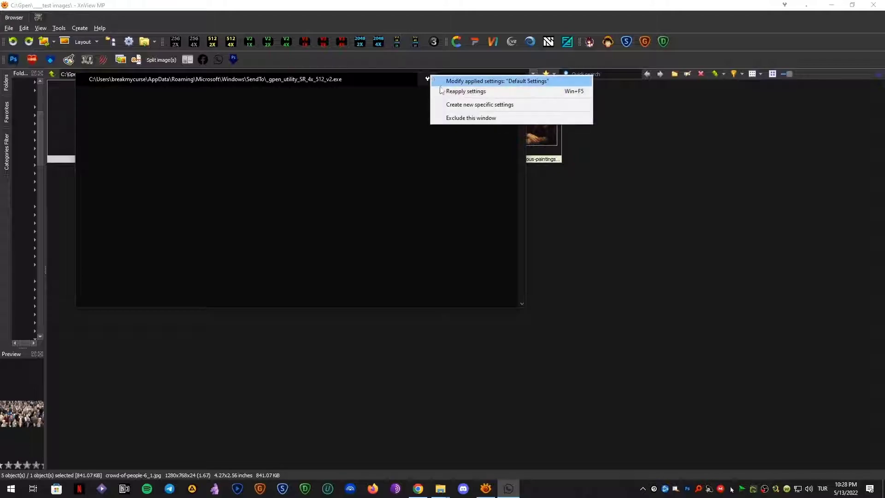
{"action": "left_click", "coordinate": [500, 104]}
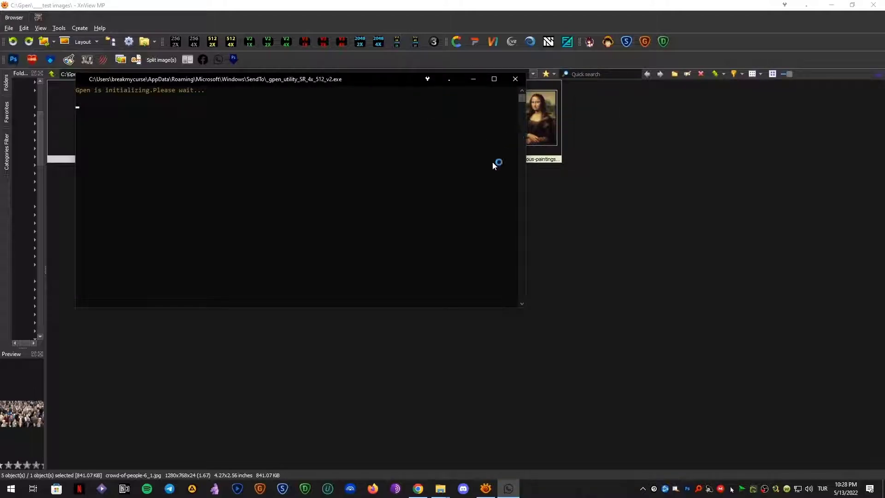
{"action": "left_click", "coordinate": [434, 208]}
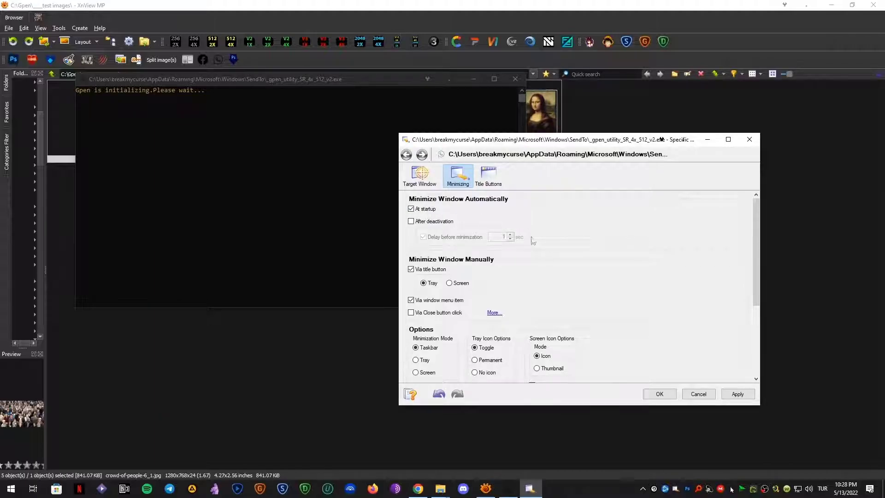
{"action": "left_click", "coordinate": [658, 393]}
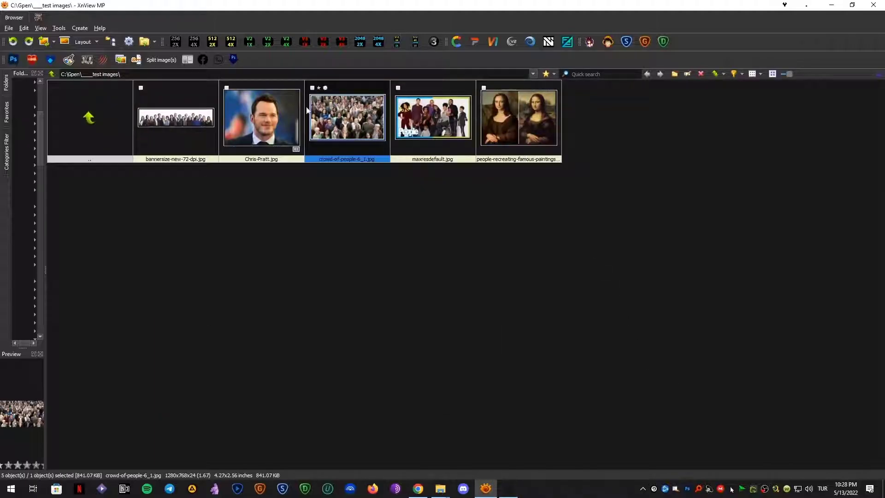
{"action": "left_click", "coordinate": [637, 373]}
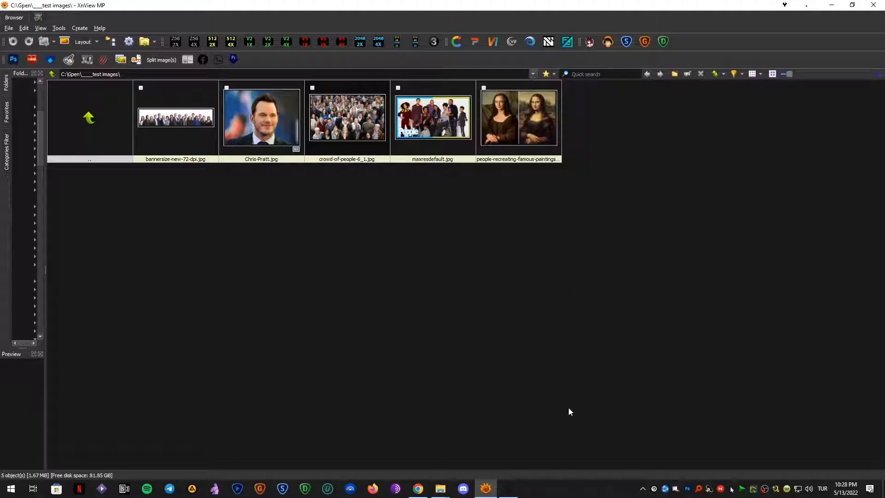
{"action": "left_click", "coordinate": [513, 491]}
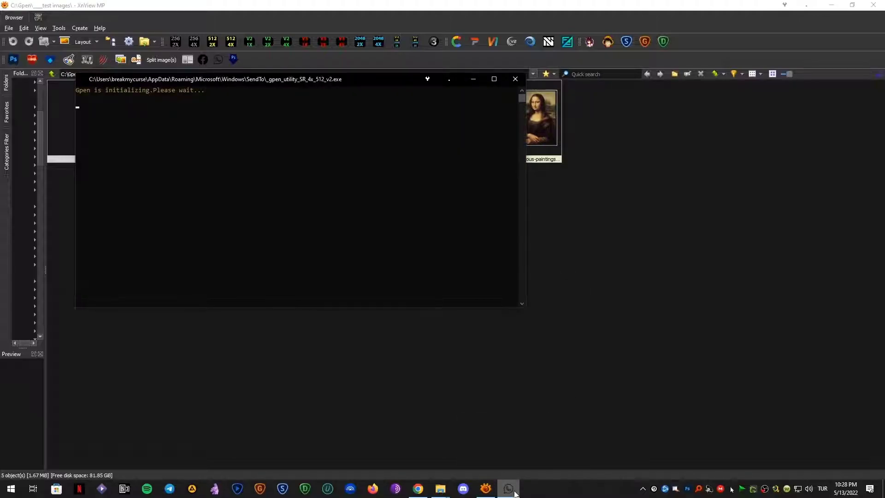
Step: Minimize the GPEN 4x console back to the taskbar
{"action": "left_click", "coordinate": [508, 489]}
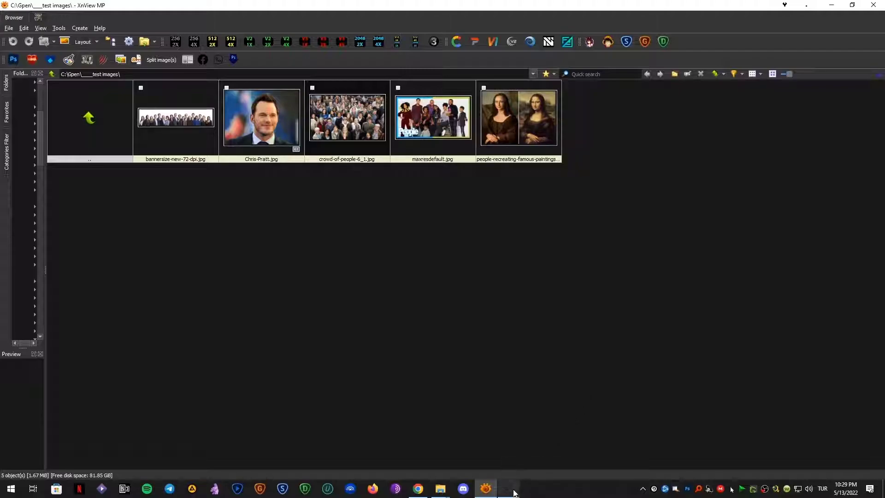
Step: Move the 4x console aside, try the 512 2X and 256 2X buttons, then select crowd-of-people-6_1.jpg
{"action": "left_click_drag", "start_coordinate": [370, 82], "coordinate": [551, 188]}
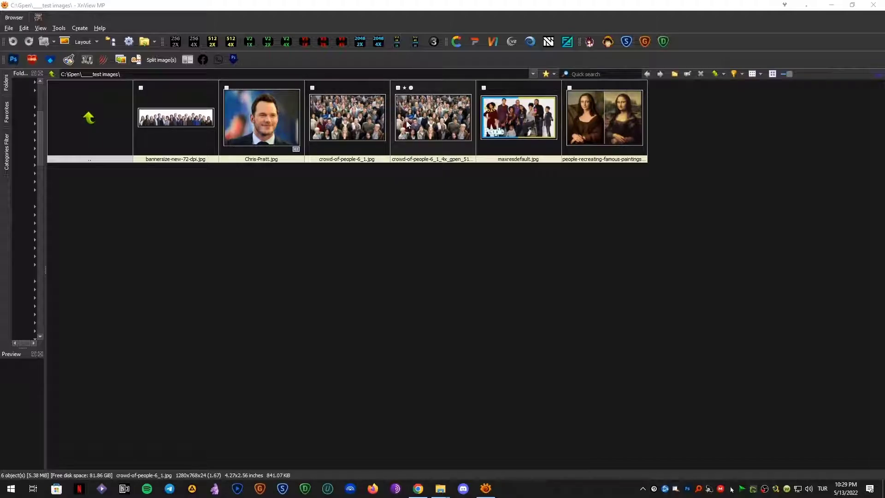
{"action": "left_click", "coordinate": [214, 44]}
{"action": "left_click", "coordinate": [176, 40]}
{"action": "left_click", "coordinate": [358, 124]}
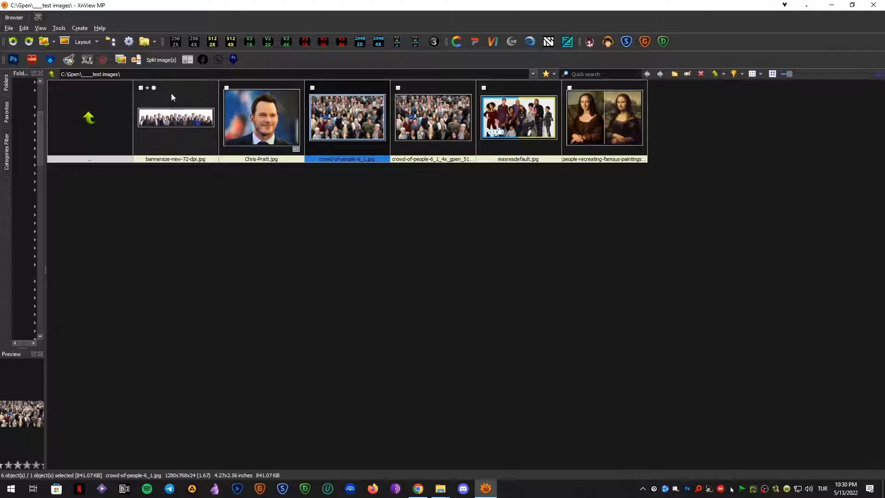
Step: Select both crowd-of-people images and run the 4x GPEN upscale on them
{"action": "left_click", "coordinate": [401, 242]}
{"action": "left_click_drag", "start_coordinate": [472, 205], "coordinate": [331, 109]}
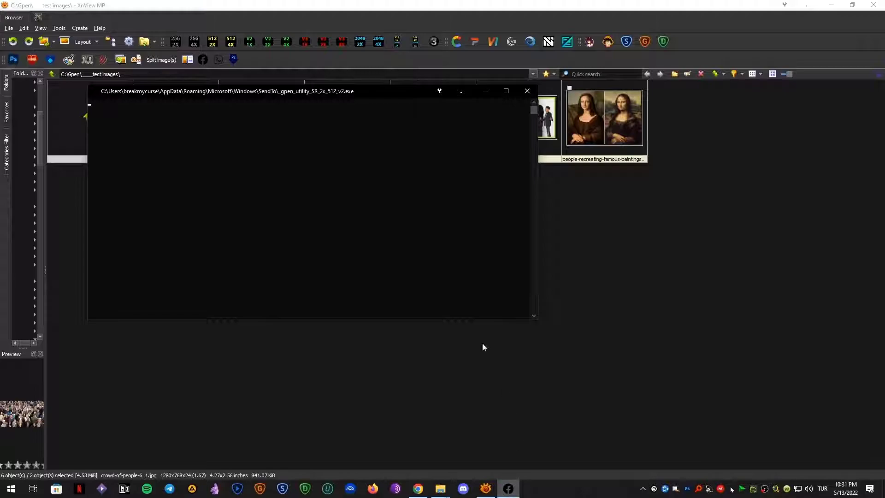
{"action": "left_click_drag", "start_coordinate": [336, 95], "coordinate": [486, 196]}
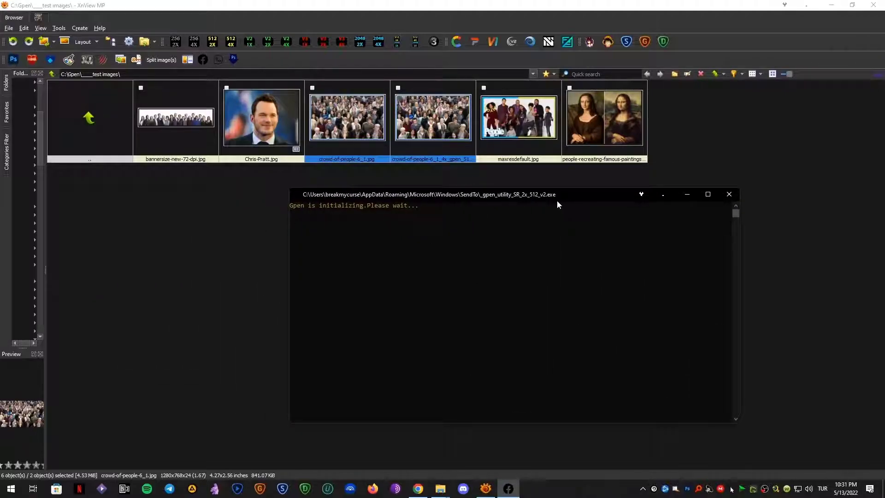
{"action": "left_click", "coordinate": [219, 59]}
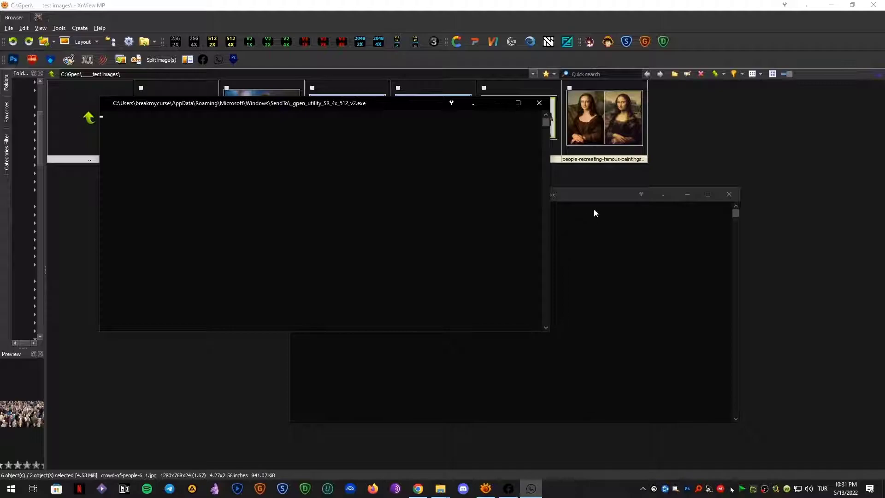
Step: Place the 2x and 4x GPEN consoles side by side, then close the 4x console
{"action": "left_click", "coordinate": [598, 196]}
{"action": "left_click_drag", "start_coordinate": [598, 195], "coordinate": [715, 228]}
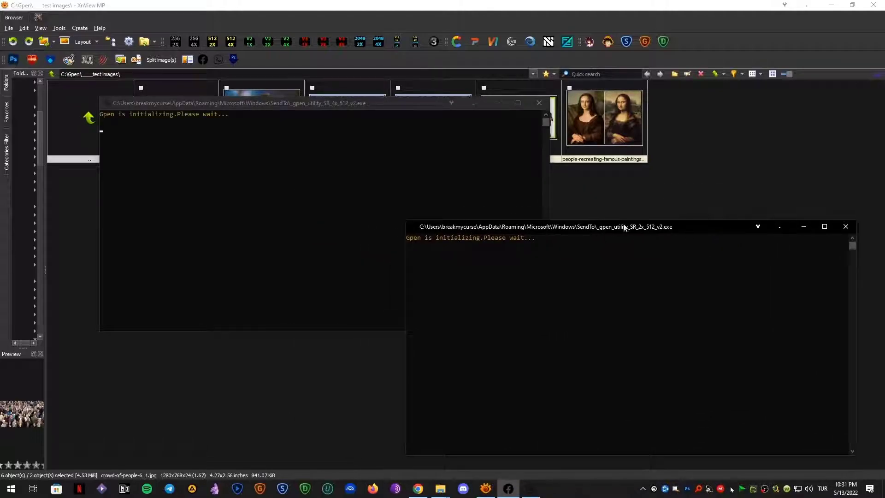
{"action": "left_click_drag", "start_coordinate": [401, 103], "coordinate": [298, 225]}
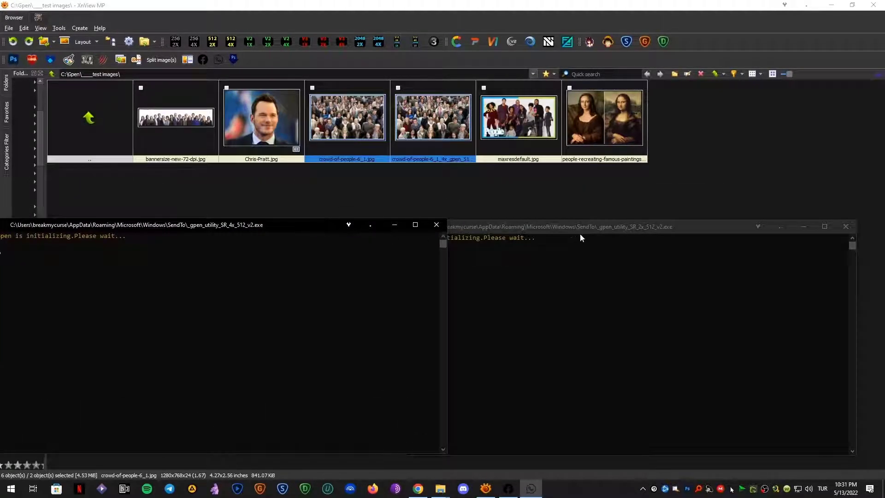
{"action": "left_click_drag", "start_coordinate": [608, 231], "coordinate": [656, 228]}
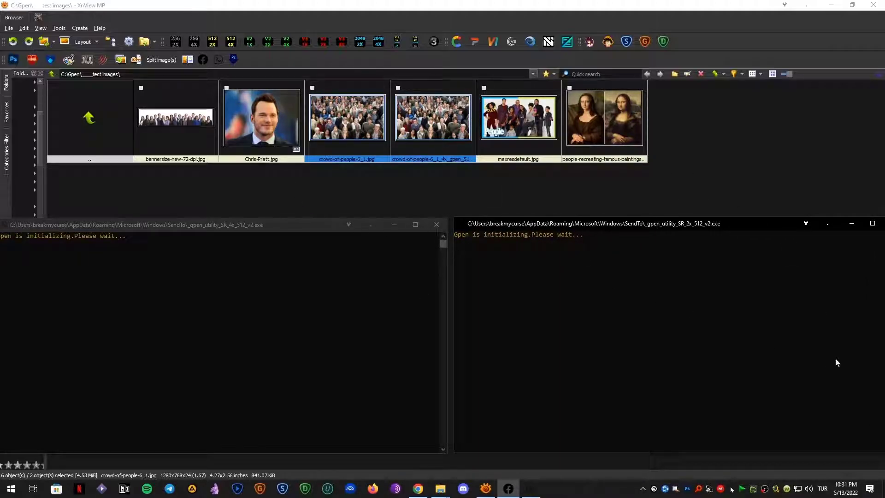
{"action": "left_click", "coordinate": [322, 222]}
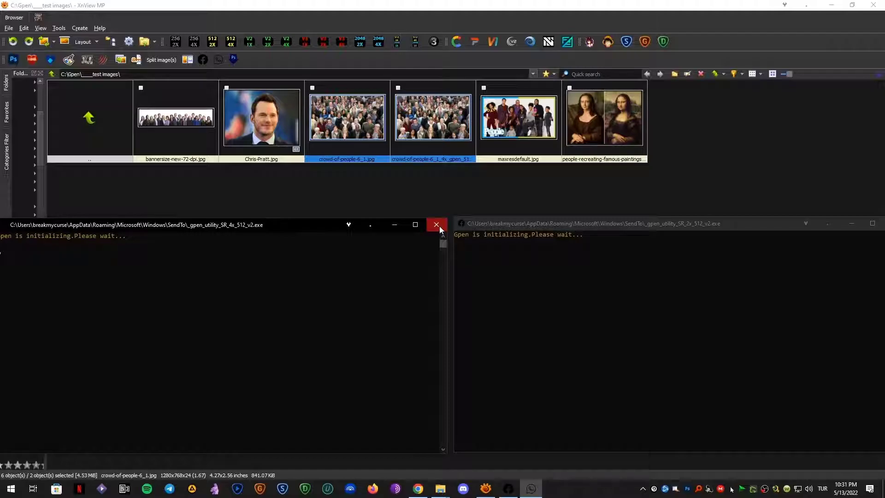
{"action": "left_click", "coordinate": [438, 226]}
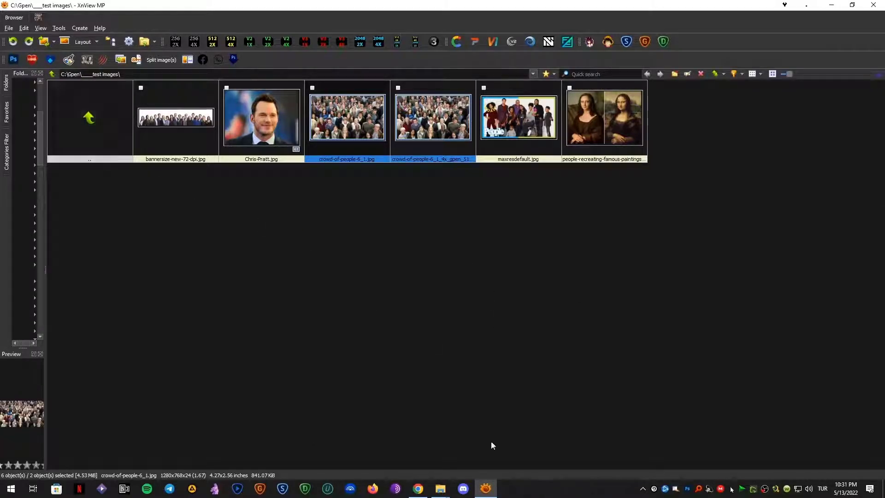
Step: Permanently delete both crowd images from Gpen\examples\gpen_util_in
{"action": "mouse_move", "coordinate": [441, 492]}
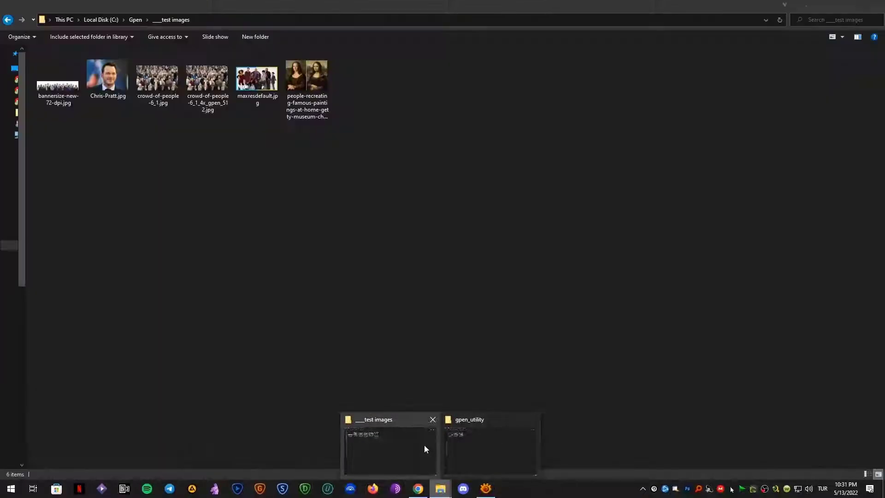
{"action": "left_click", "coordinate": [424, 444]}
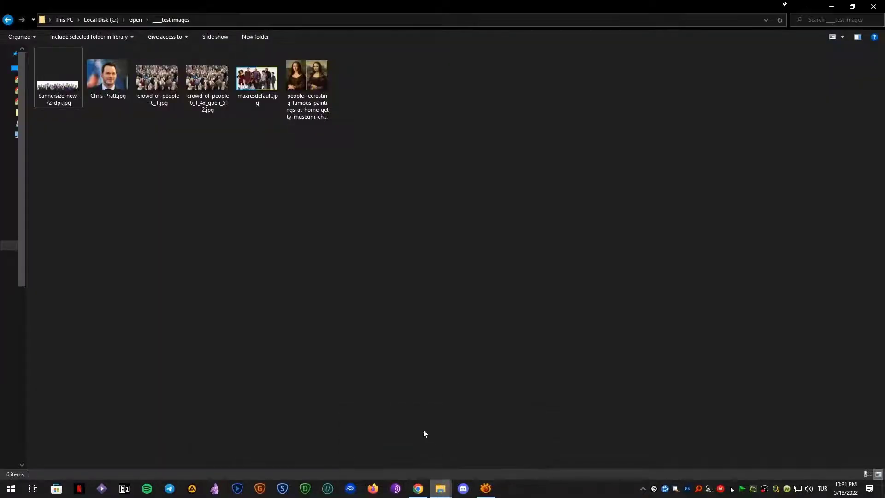
{"action": "left_click", "coordinate": [135, 20]}
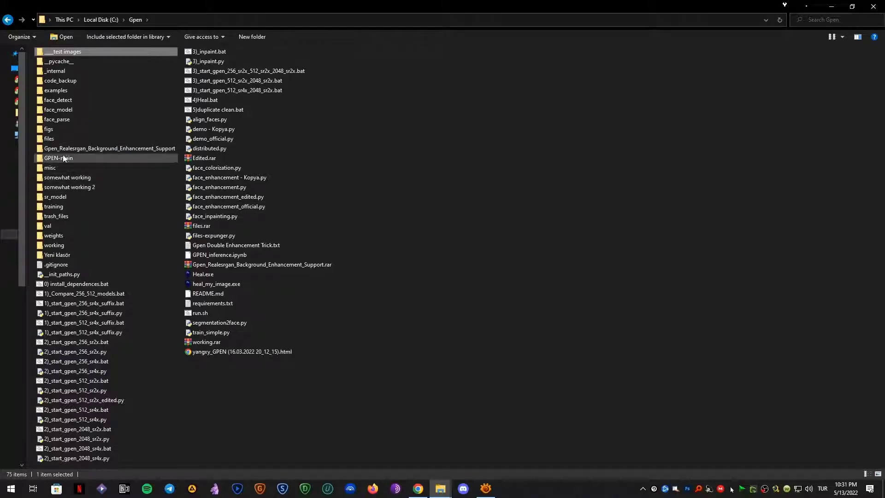
{"action": "double_click", "coordinate": [64, 90]}
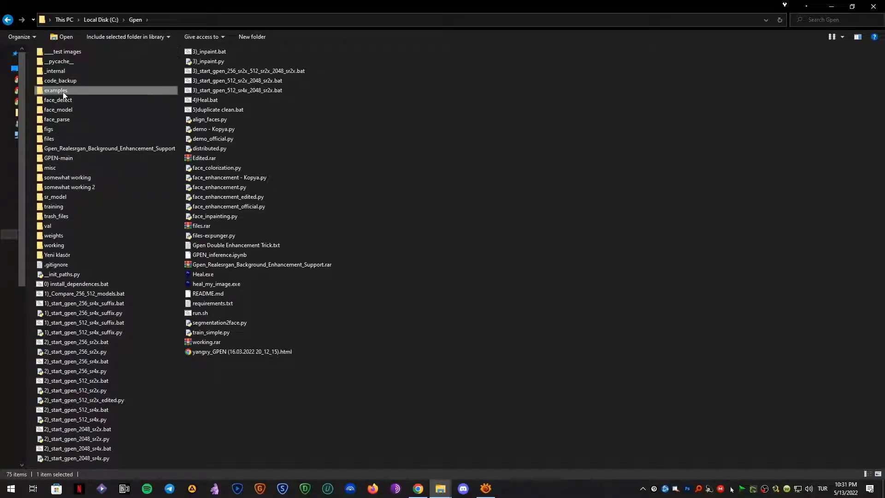
{"action": "double_click", "coordinate": [75, 74]}
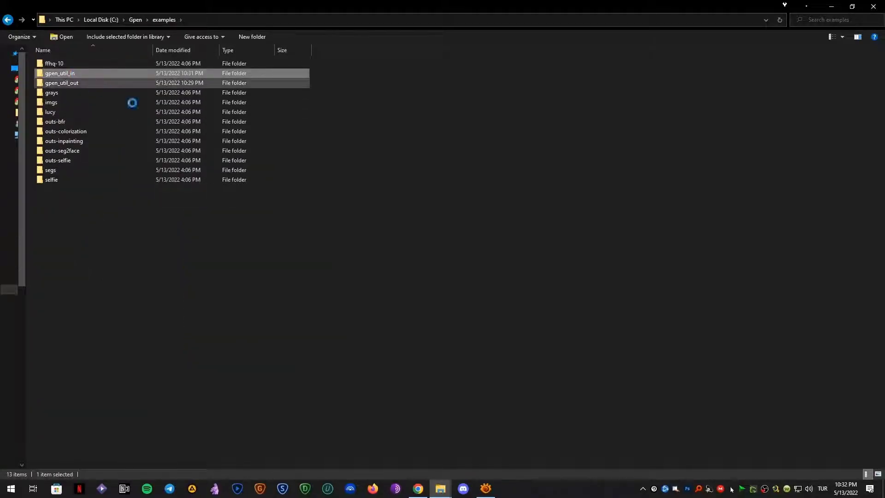
{"action": "left_click_drag", "start_coordinate": [235, 169], "coordinate": [62, 73]}
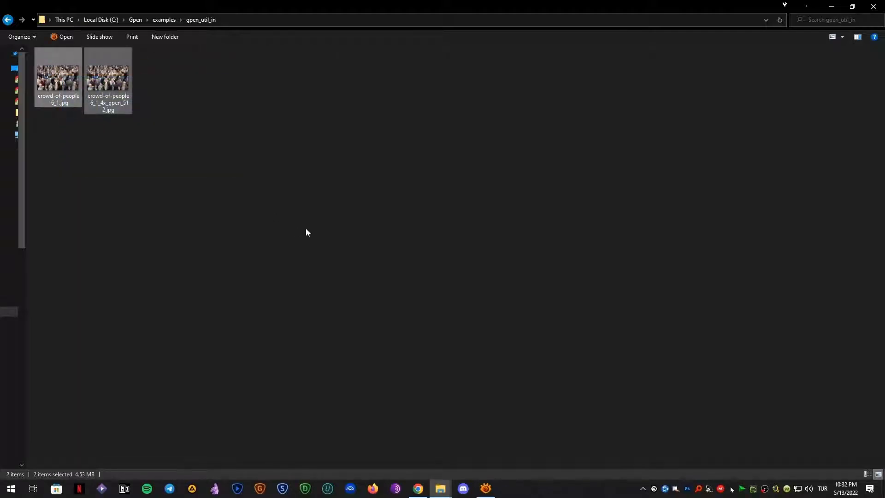
{"action": "key", "text": "shift+Delete"}
{"action": "key", "text": "Return"}
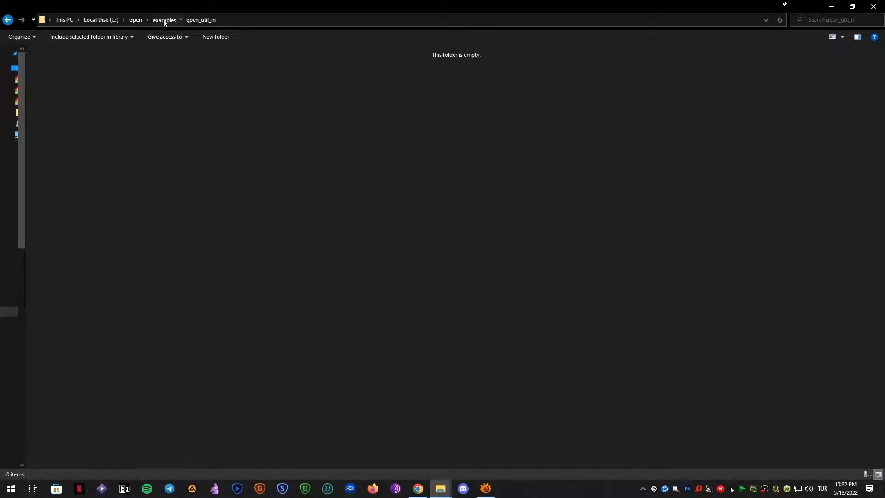
Step: Verify gpen_util_out is empty, return to Gpen, and clear XnView MP's thumbnail selection
{"action": "left_click", "coordinate": [164, 19]}
{"action": "double_click", "coordinate": [69, 83]}
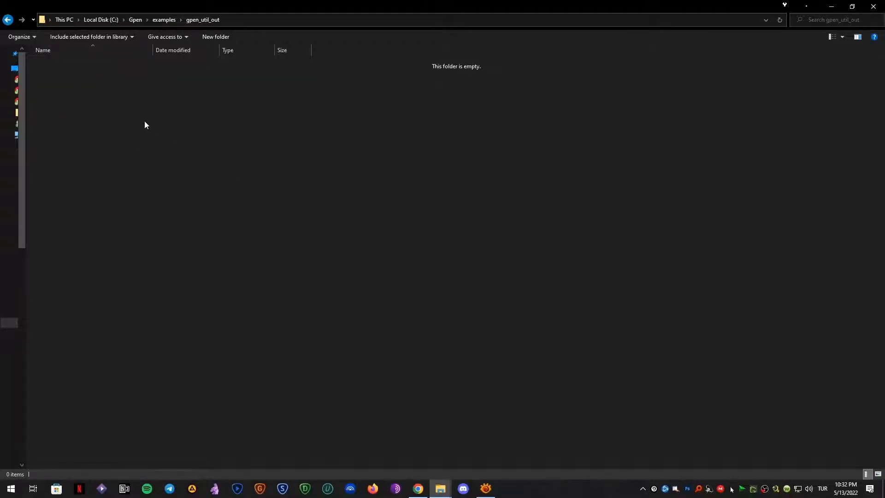
{"action": "left_click_drag", "start_coordinate": [287, 217], "coordinate": [43, 64]}
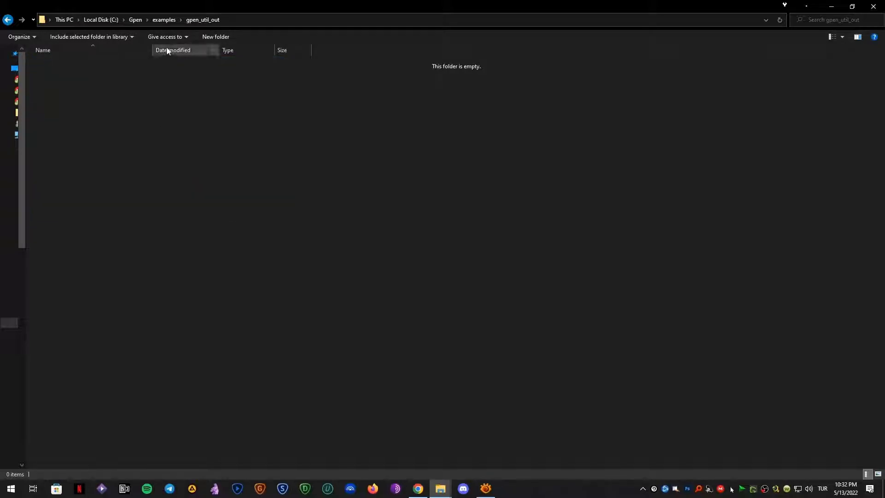
{"action": "left_click", "coordinate": [165, 23]}
{"action": "left_click", "coordinate": [135, 20]}
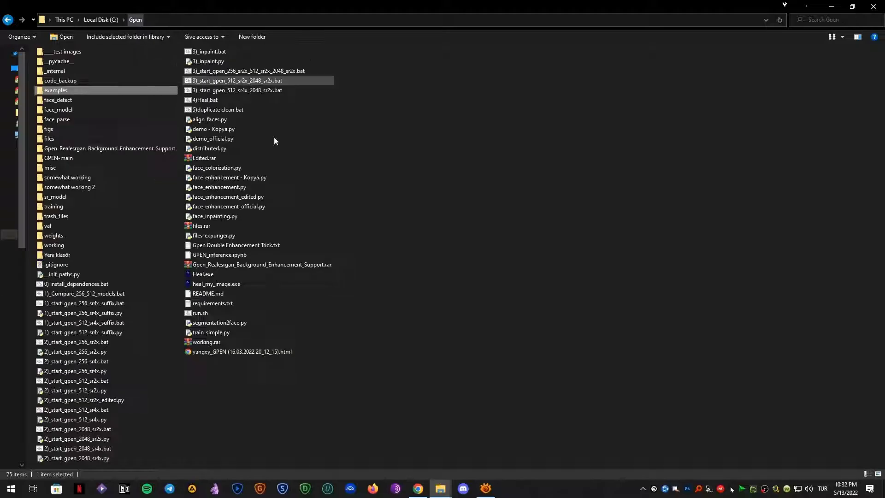
{"action": "left_click", "coordinate": [485, 487]}
{"action": "left_click", "coordinate": [483, 321]}
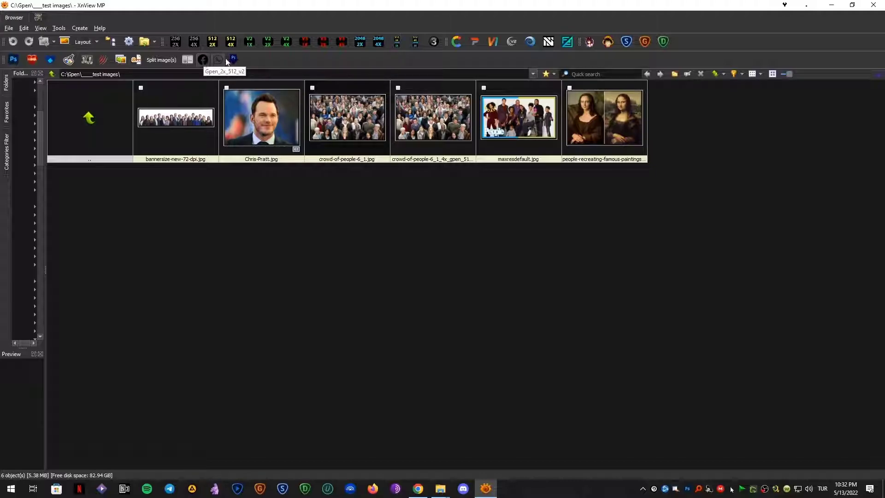
Step: Minimize XnView MP to reveal File Explorer's Gpen folder listing
{"action": "left_click", "coordinate": [832, 5]}
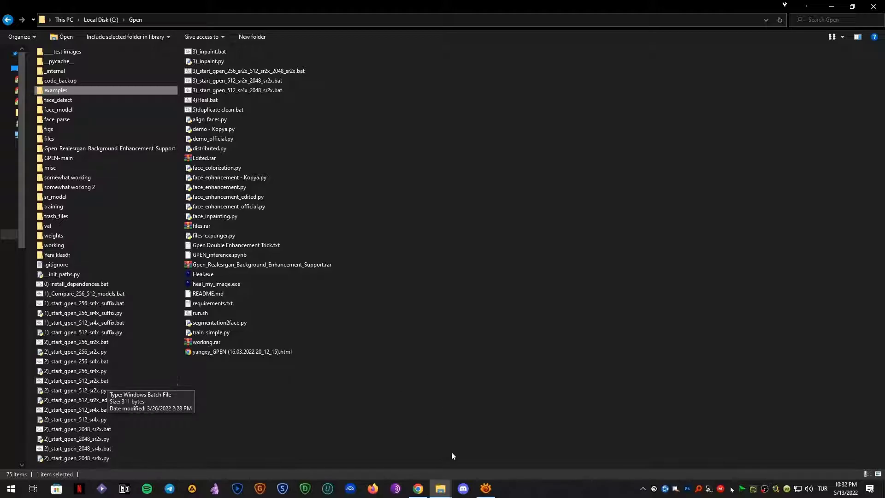
Step: Launch 3)_start_gpen_512_sr4x_2048_sr2x.bat, then bring up the context menu for 4)Heal.bat
{"action": "left_click", "coordinate": [518, 328]}
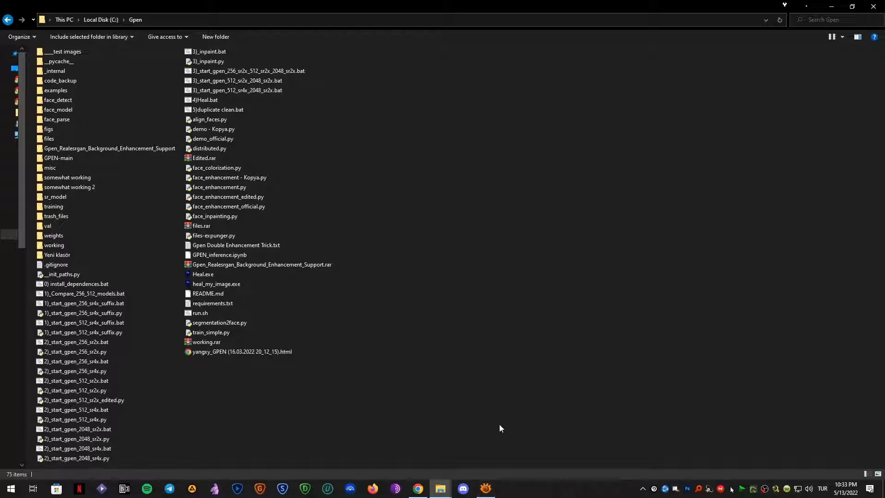
{"action": "left_click", "coordinate": [491, 488]}
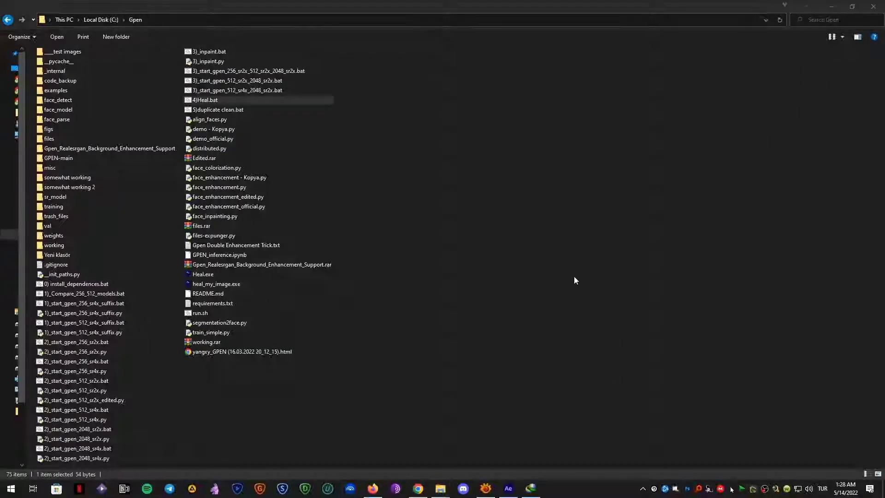
{"action": "left_click", "coordinate": [246, 82]}
{"action": "left_click", "coordinate": [246, 90]}
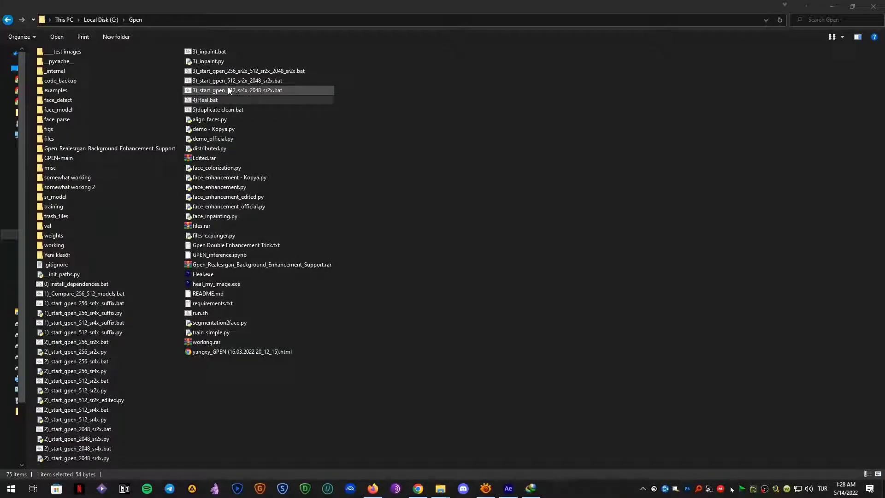
{"action": "double_click", "coordinate": [224, 89]}
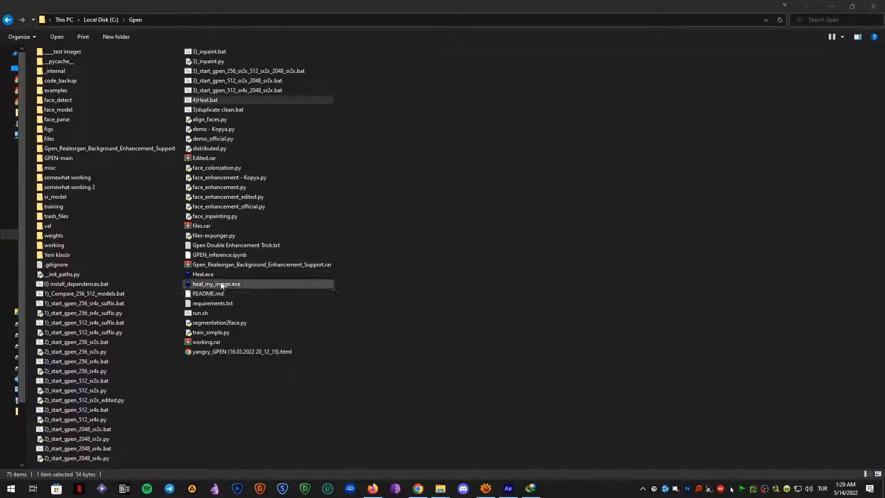
{"action": "left_click", "coordinate": [206, 100]}
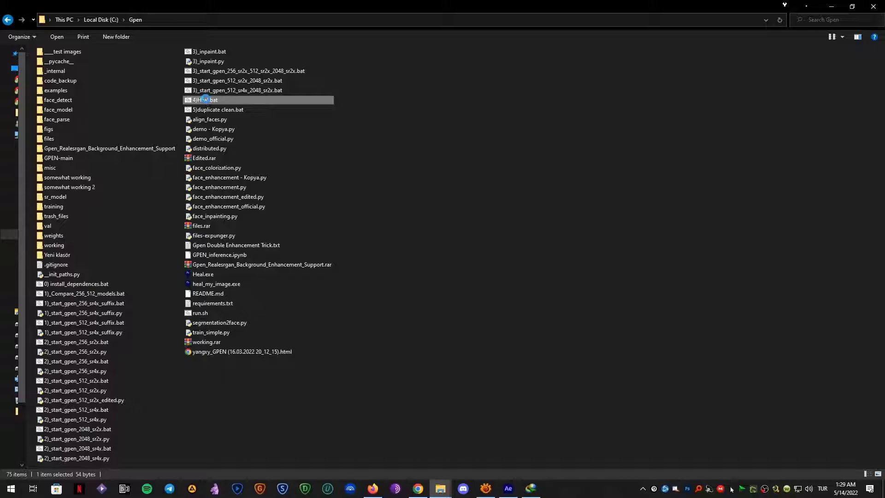
{"action": "right_click", "coordinate": [206, 101]}
Step: Open 4)Heal.bat in Notepad and point out heal.exe in its command
{"action": "left_click", "coordinate": [234, 116]}
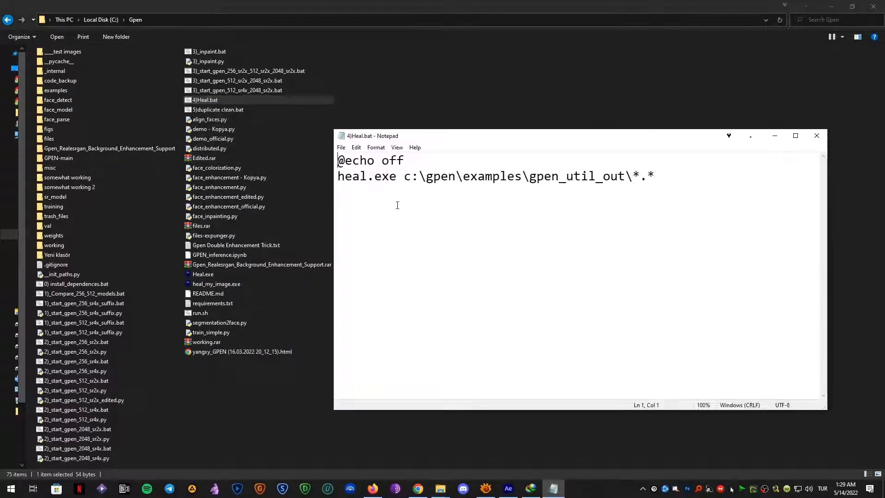
{"action": "left_click_drag", "start_coordinate": [459, 137], "coordinate": [482, 160]}
{"action": "left_click_drag", "start_coordinate": [421, 202], "coordinate": [363, 203]}
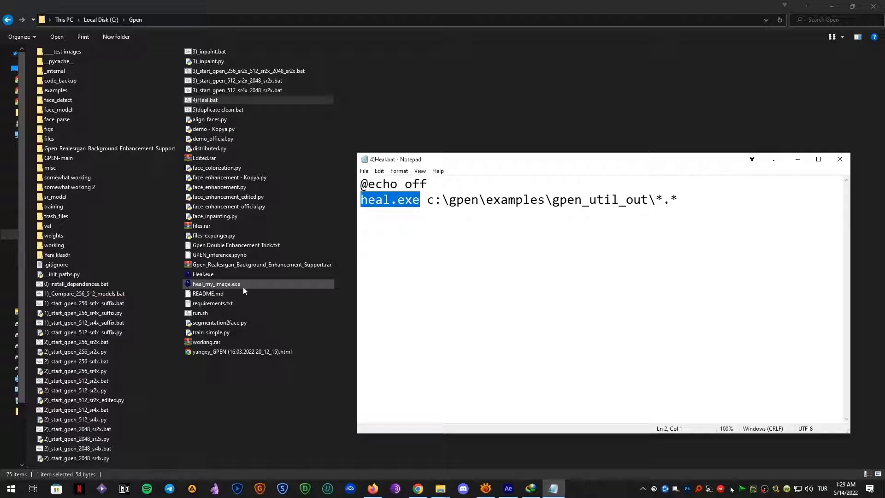
{"action": "left_click", "coordinate": [427, 201]}
Step: Highlight the gpen_util_out path and *.* wildcard, then close Notepad unchanged
{"action": "left_click_drag", "start_coordinate": [428, 201], "coordinate": [650, 206]}
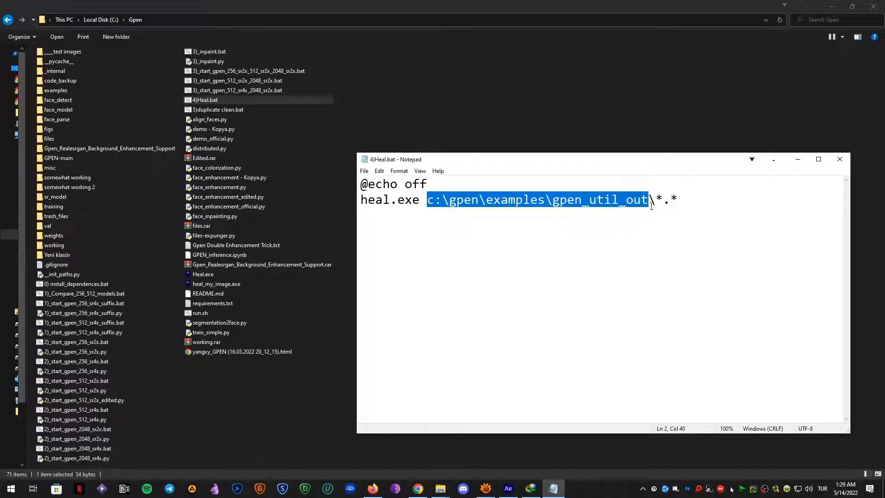
{"action": "left_click", "coordinate": [656, 200]}
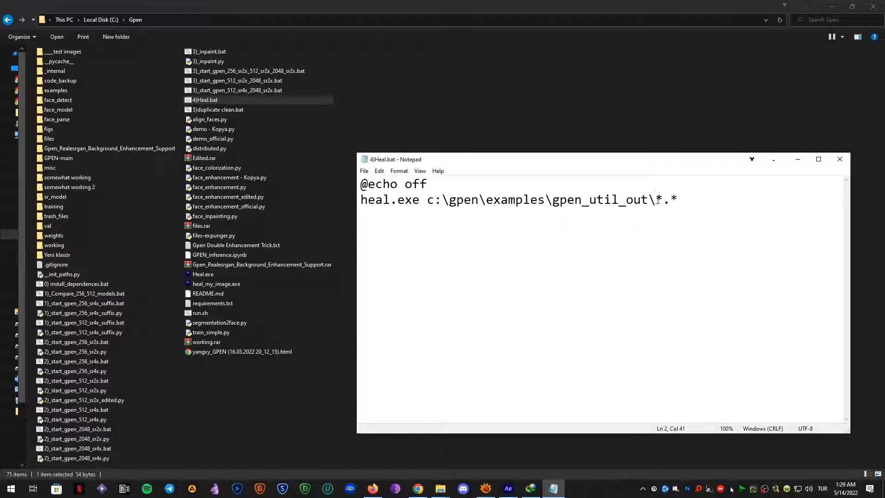
{"action": "left_click_drag", "start_coordinate": [658, 199], "coordinate": [678, 200]}
{"action": "left_click", "coordinate": [659, 199]}
{"action": "left_click_drag", "start_coordinate": [659, 199], "coordinate": [663, 200]}
{"action": "left_click", "coordinate": [679, 200]}
{"action": "left_click", "coordinate": [840, 159]}
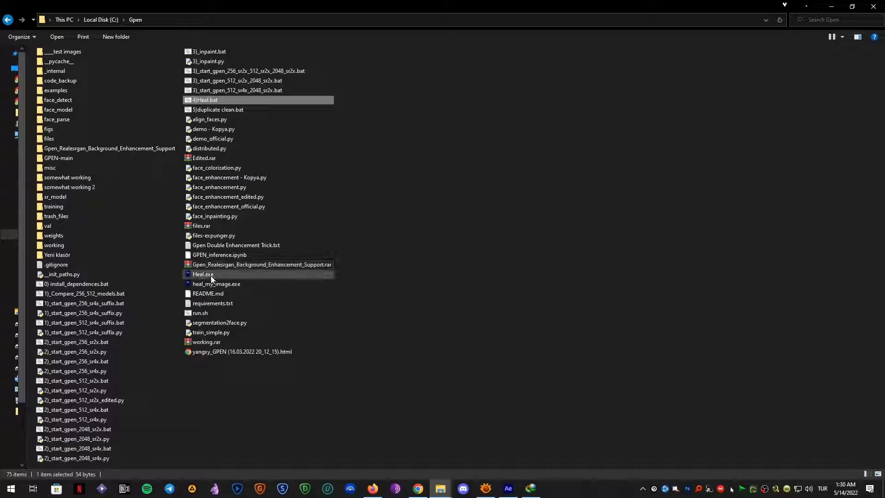
Step: Open 3)_start_gpen_512_sr4x_2048_sr2x.bat in Notepad using its Edit command
{"action": "mouse_move", "coordinate": [211, 279]}
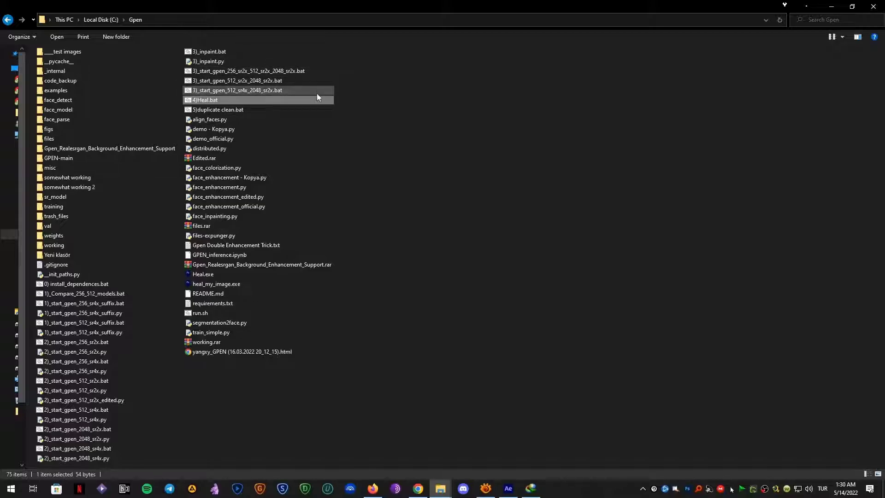
{"action": "right_click", "coordinate": [253, 90]}
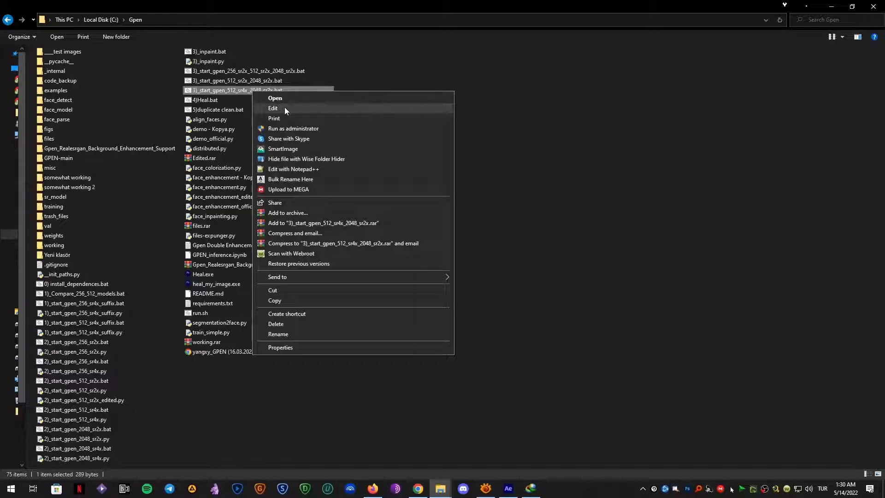
{"action": "left_click", "coordinate": [284, 108]}
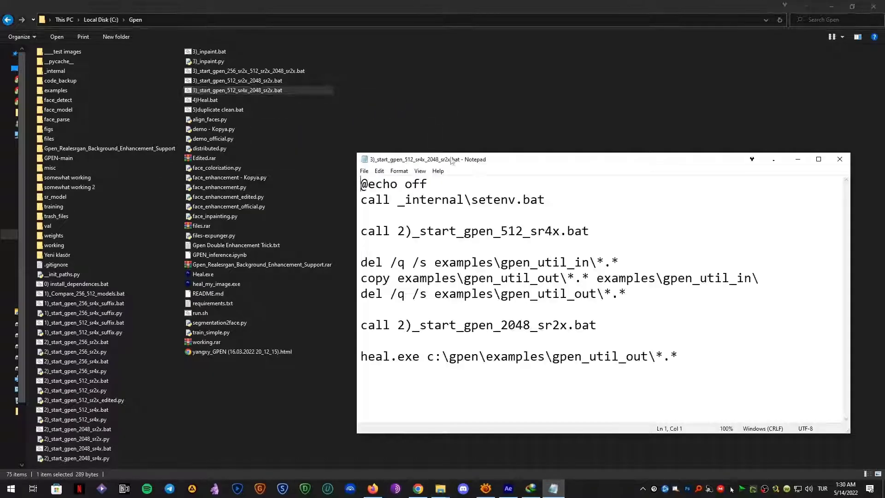
{"action": "left_click_drag", "start_coordinate": [482, 163], "coordinate": [475, 103]}
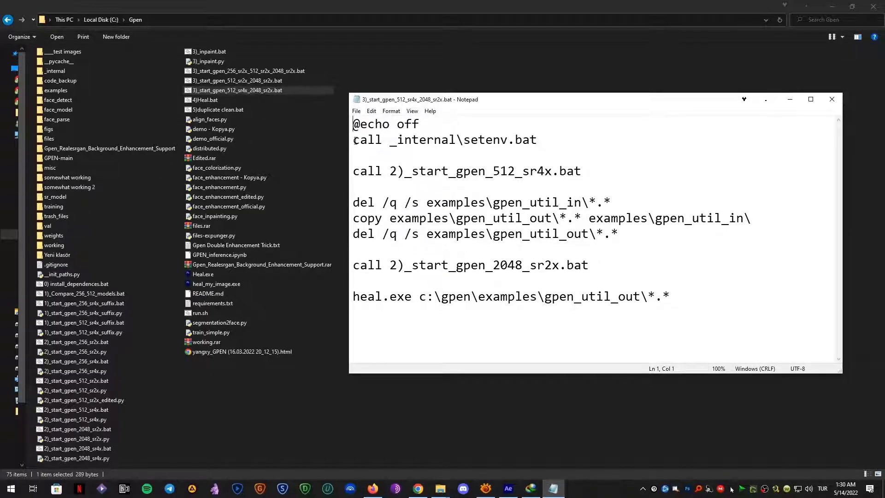
{"action": "left_click_drag", "start_coordinate": [353, 140], "coordinate": [539, 144]}
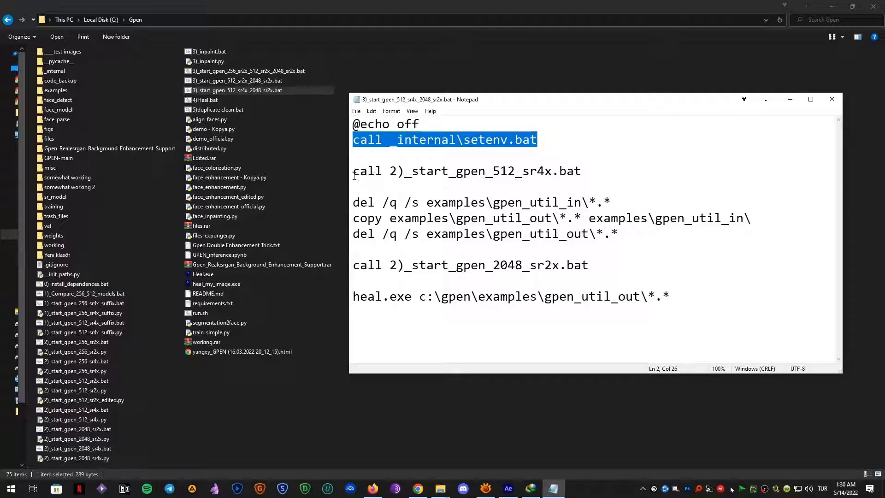
{"action": "left_click_drag", "start_coordinate": [354, 175], "coordinate": [588, 170]}
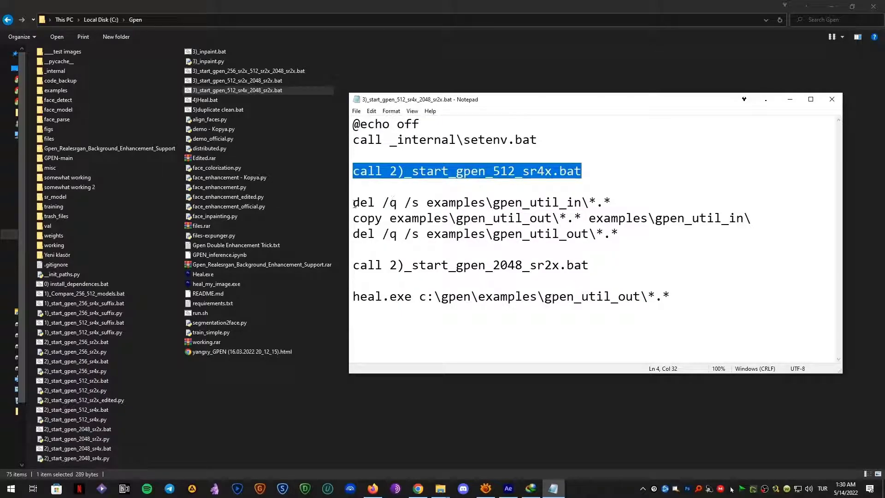
{"action": "left_click_drag", "start_coordinate": [353, 203], "coordinate": [627, 204]}
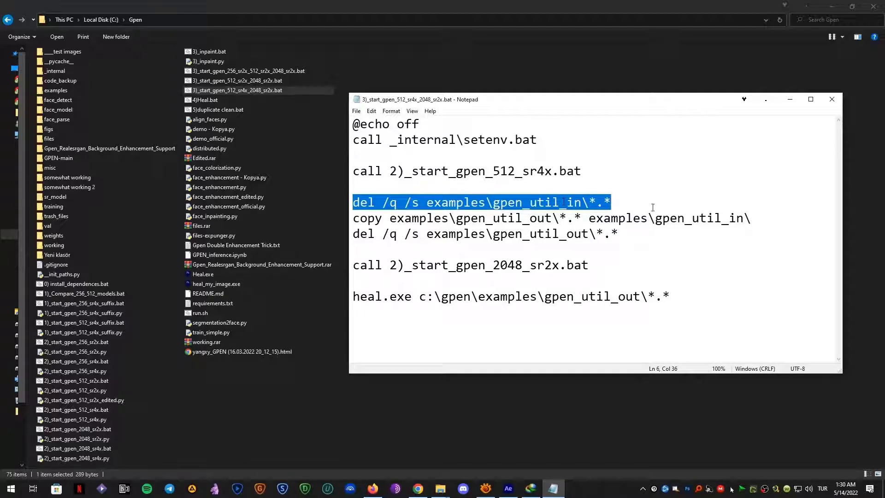
{"action": "left_click_drag", "start_coordinate": [751, 219], "coordinate": [353, 218]}
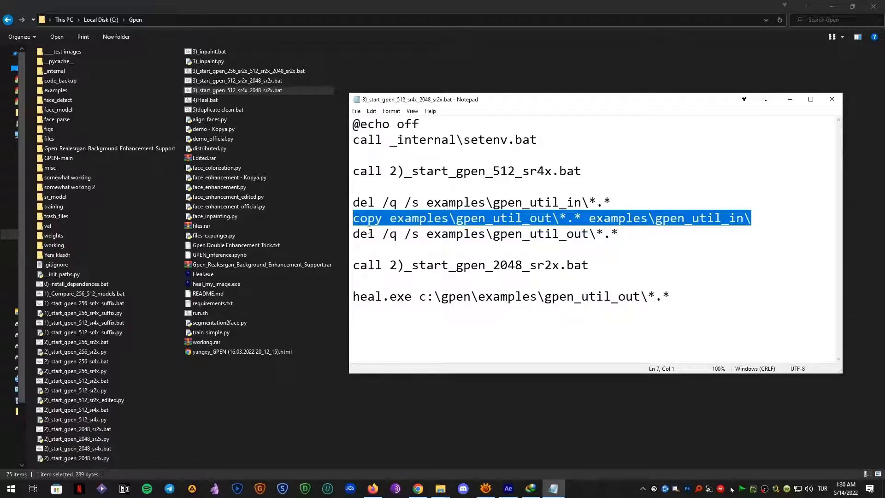
{"action": "key", "text": "Down"}
{"action": "left_click_drag", "start_coordinate": [353, 233], "coordinate": [619, 231]}
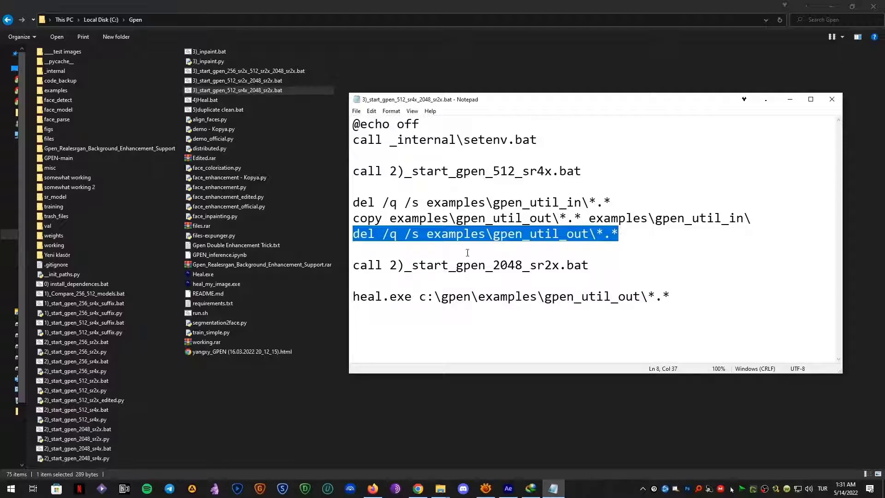
{"action": "left_click_drag", "start_coordinate": [353, 266], "coordinate": [597, 259]}
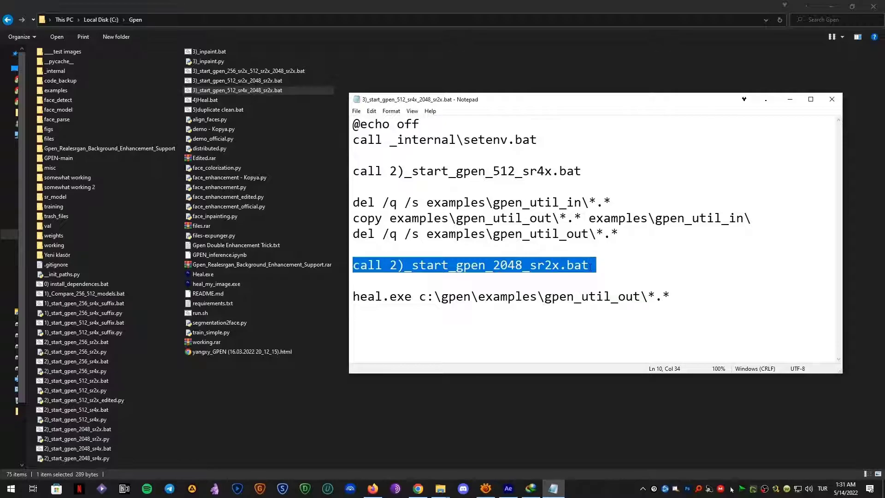
{"action": "left_click", "coordinate": [353, 297]}
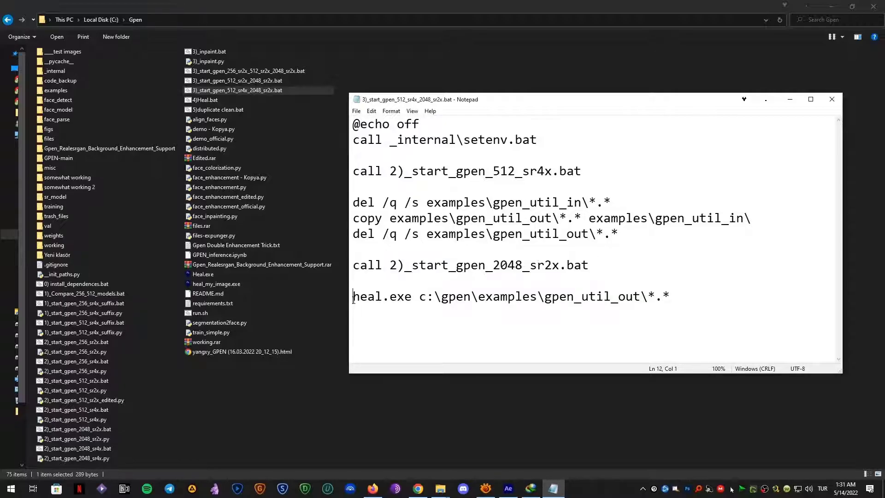
{"action": "left_click_drag", "start_coordinate": [353, 297], "coordinate": [413, 299]}
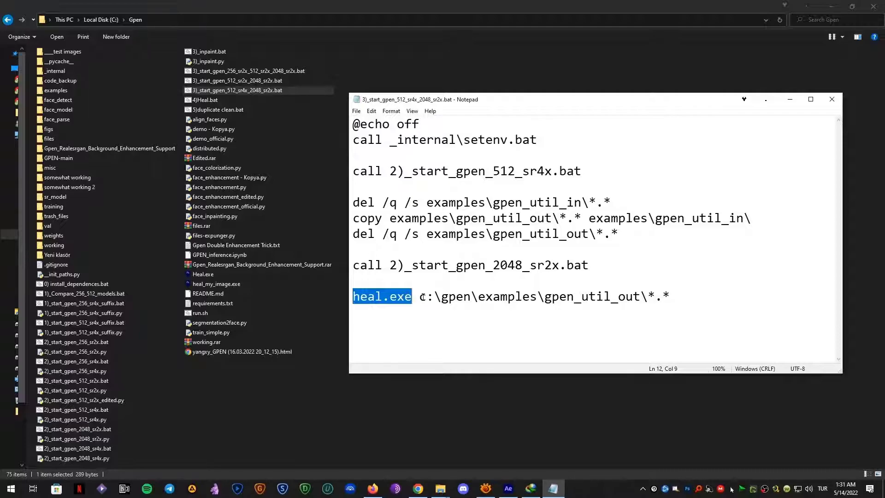
{"action": "left_click_drag", "start_coordinate": [420, 299], "coordinate": [642, 302]}
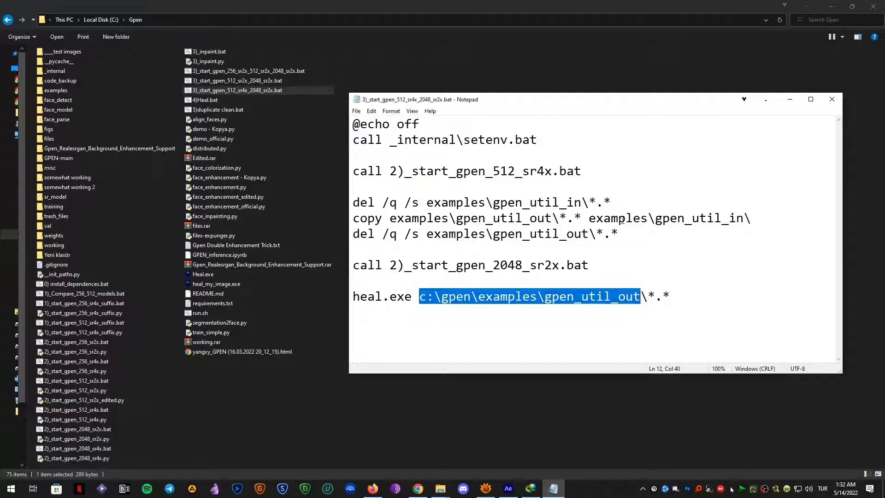
{"action": "left_click_drag", "start_coordinate": [607, 101], "coordinate": [620, 143]}
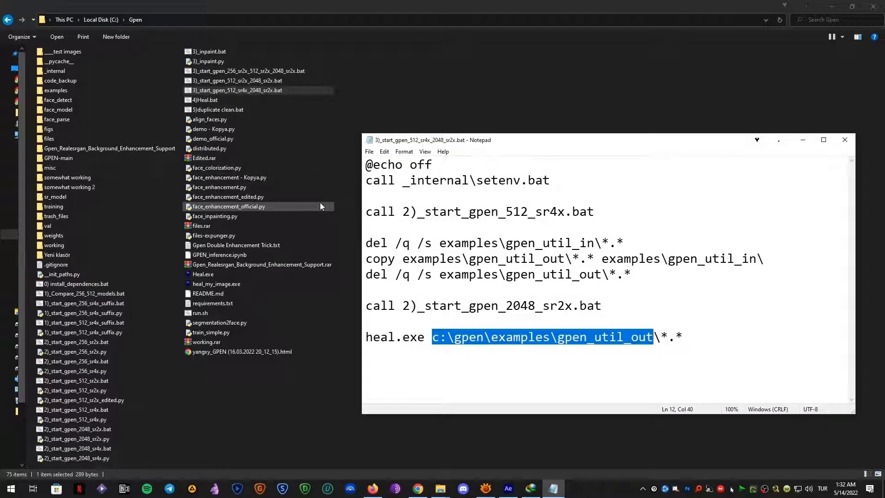
{"action": "left_click_drag", "start_coordinate": [373, 214], "coordinate": [610, 214]}
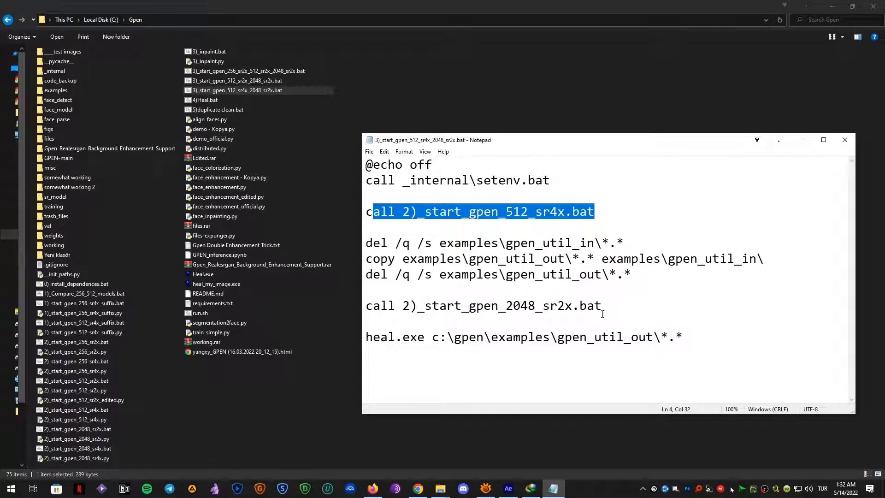
{"action": "left_click_drag", "start_coordinate": [602, 306], "coordinate": [365, 305]}
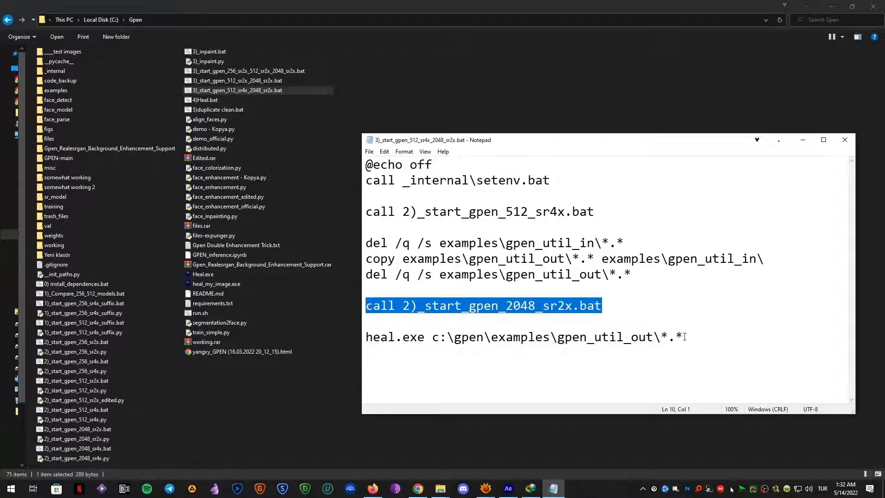
{"action": "left_click_drag", "start_coordinate": [702, 337], "coordinate": [364, 338]}
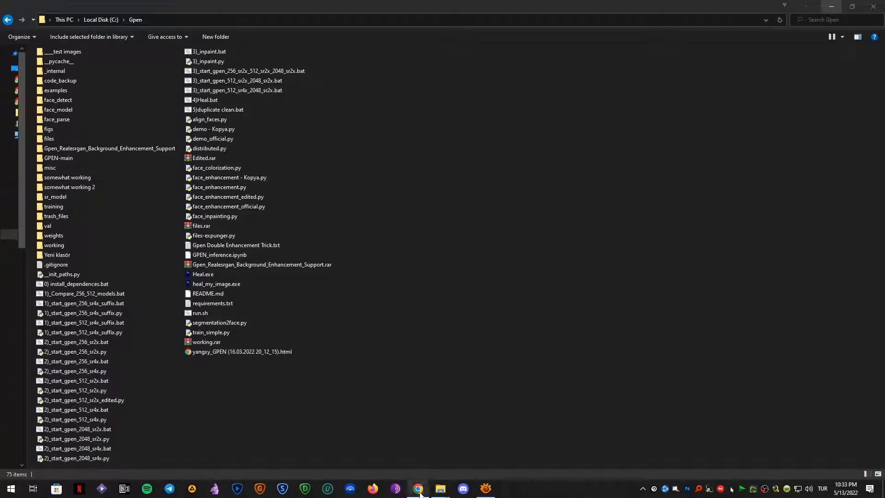
Step: Bring Chrome forward showing the GPEN script author's GitHub page with 21 repositories
{"action": "left_click", "coordinate": [419, 494]}
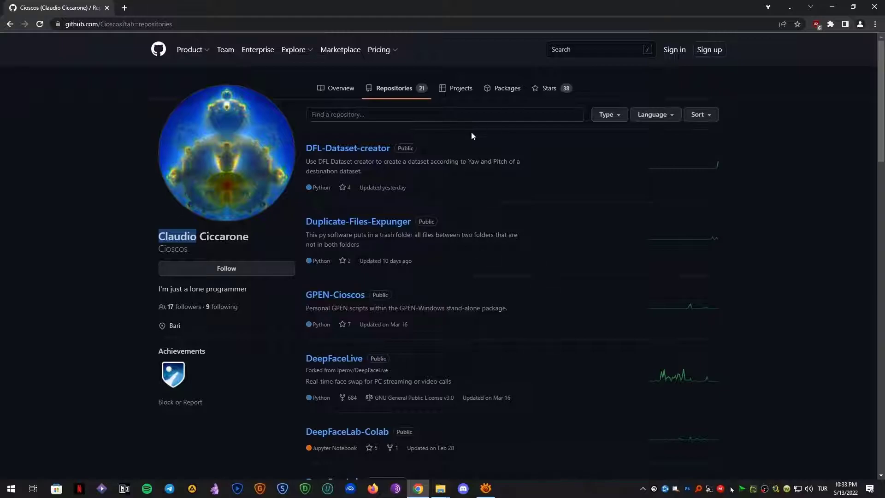
{"action": "scroll", "coordinate": [428, 267], "scroll_direction": "down", "scroll_amount": 3}
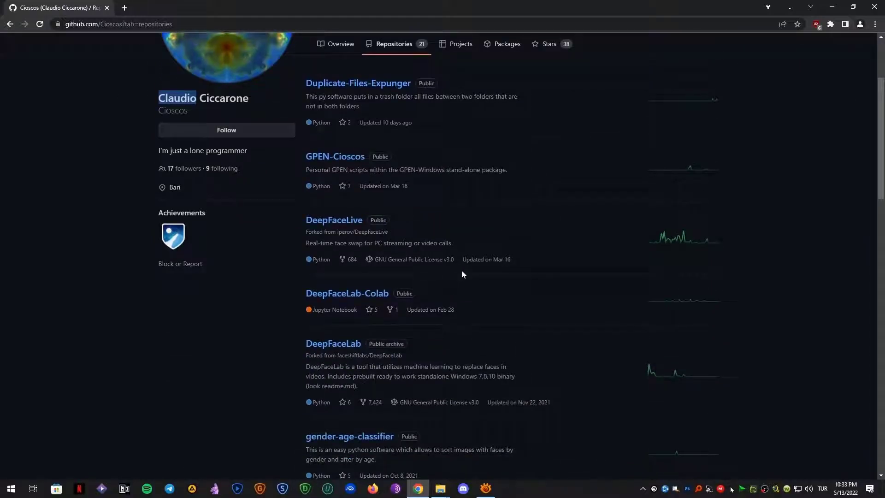
{"action": "scroll", "coordinate": [470, 274], "scroll_direction": "up", "scroll_amount": 3}
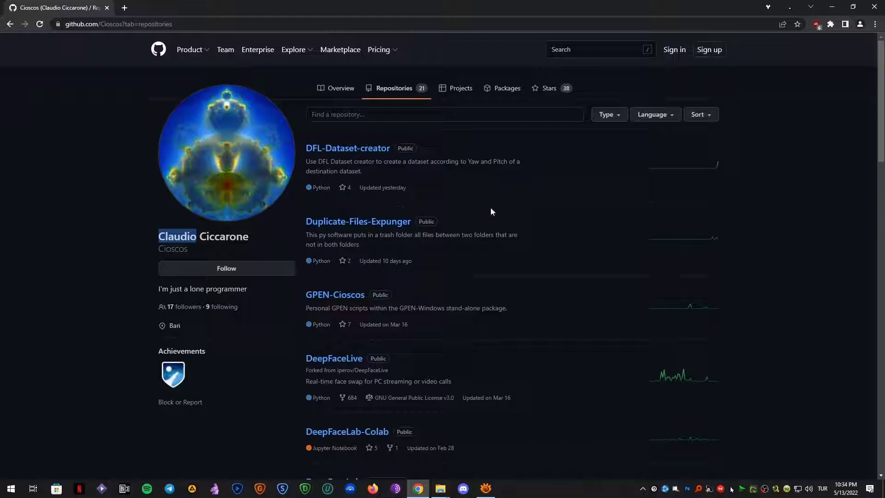
{"action": "left_click", "coordinate": [349, 301]}
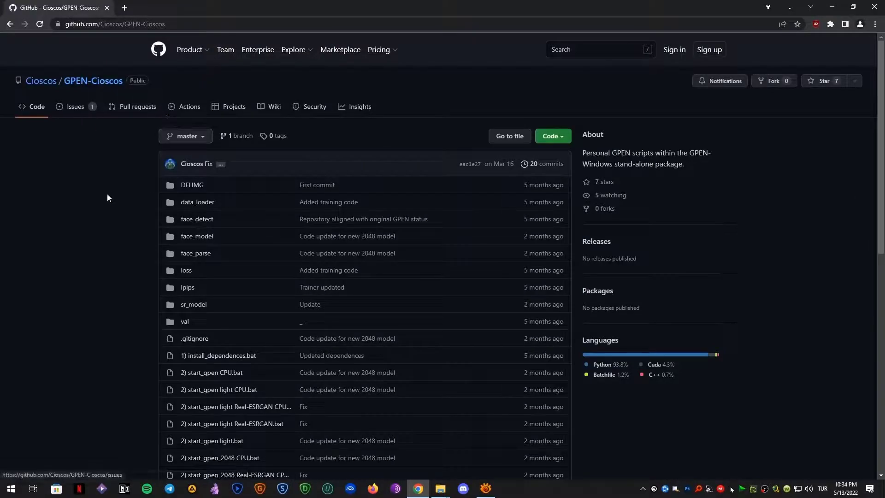
{"action": "scroll", "coordinate": [118, 237], "scroll_direction": "down", "scroll_amount": 4}
{"action": "scroll", "coordinate": [123, 229], "scroll_direction": "up", "scroll_amount": 4}
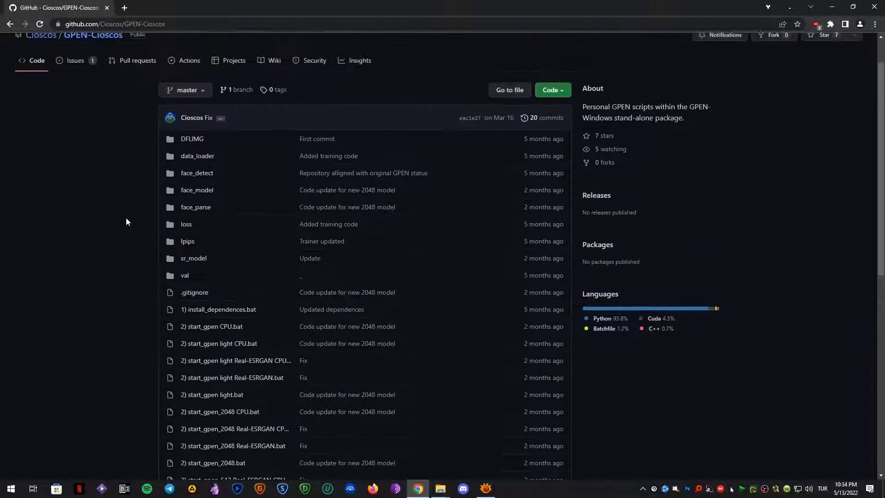
{"action": "left_click", "coordinate": [10, 24]}
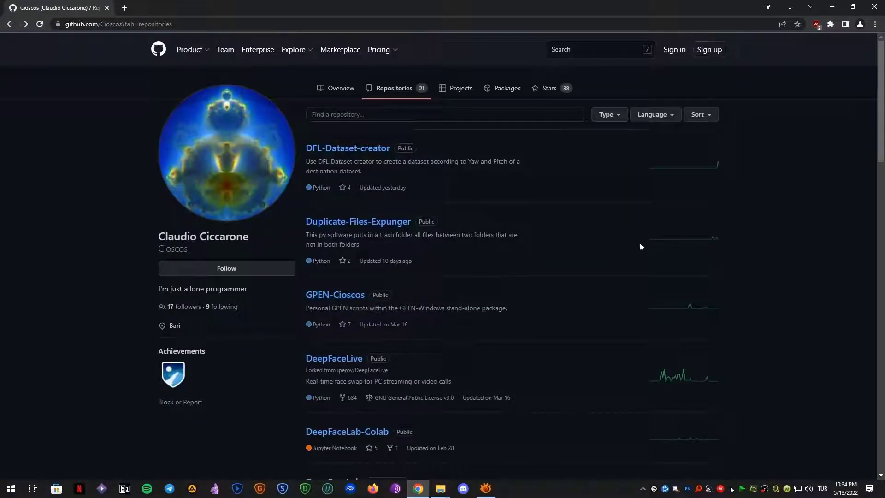
{"action": "scroll", "coordinate": [639, 246], "scroll_direction": "down", "scroll_amount": 2}
{"action": "scroll", "coordinate": [641, 279], "scroll_direction": "up", "scroll_amount": 2}
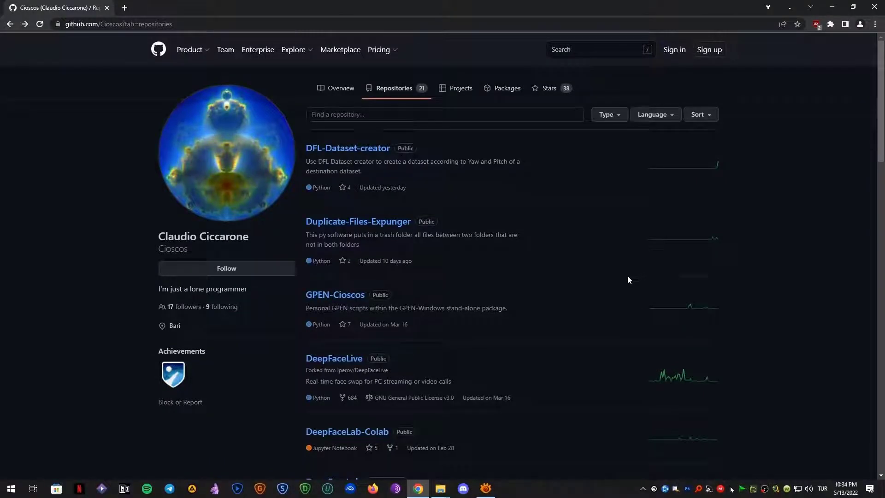